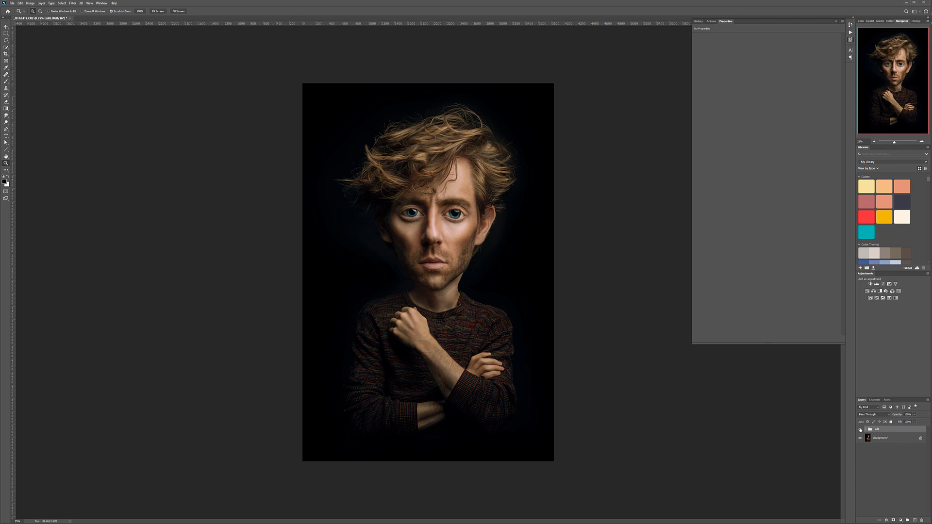
# - Compare the finished caricature with the original portrait by hiding and showing the edit group
pyautogui.click(860, 430)
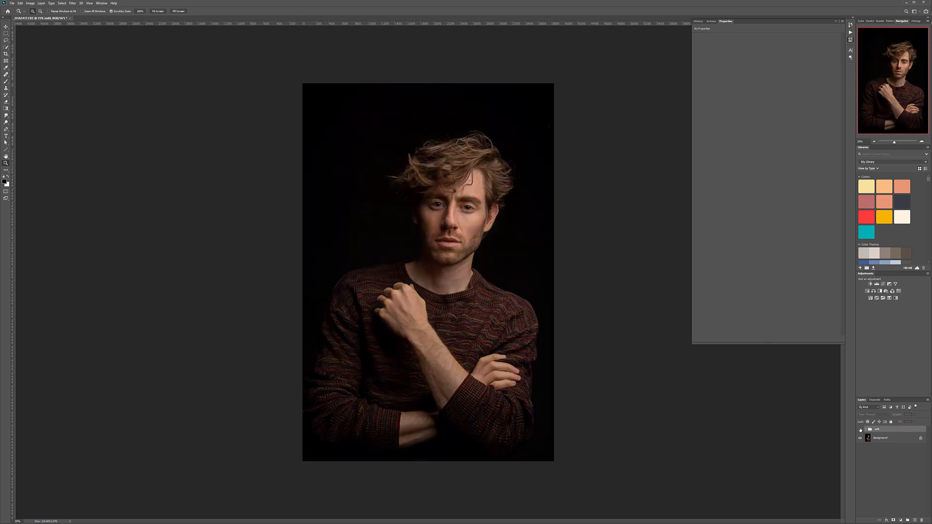
pyautogui.click(860, 429)
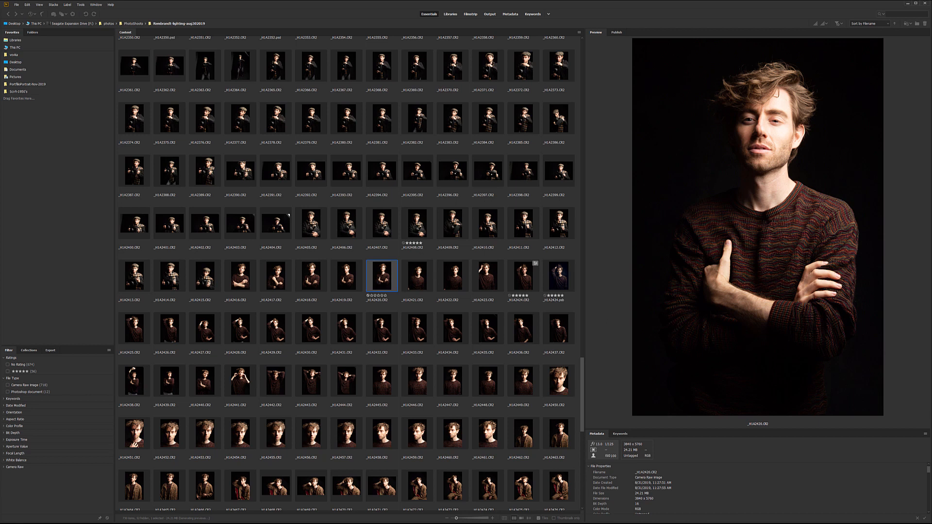
# - Switch to Bridge and preview several patterned-sweater portraits to compare poses for the caricature
pyautogui.click(322, 279)
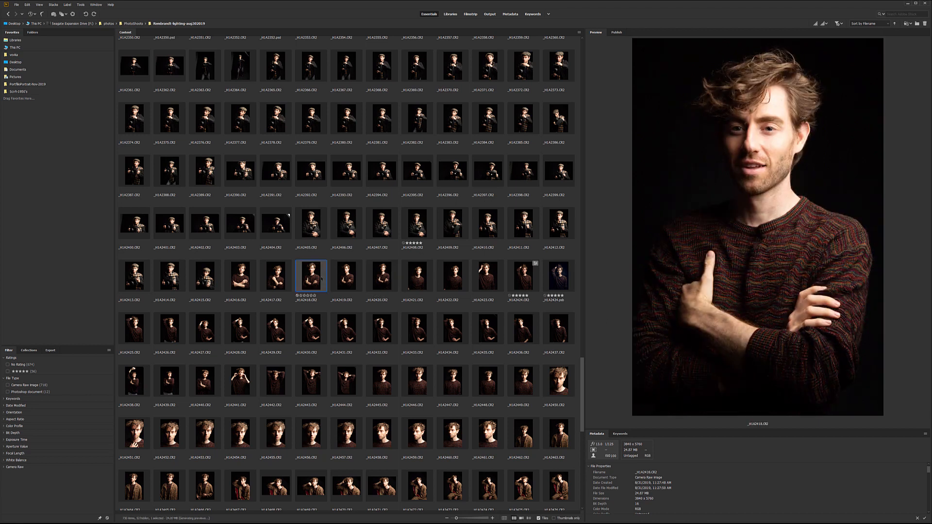
pyautogui.press('Right')
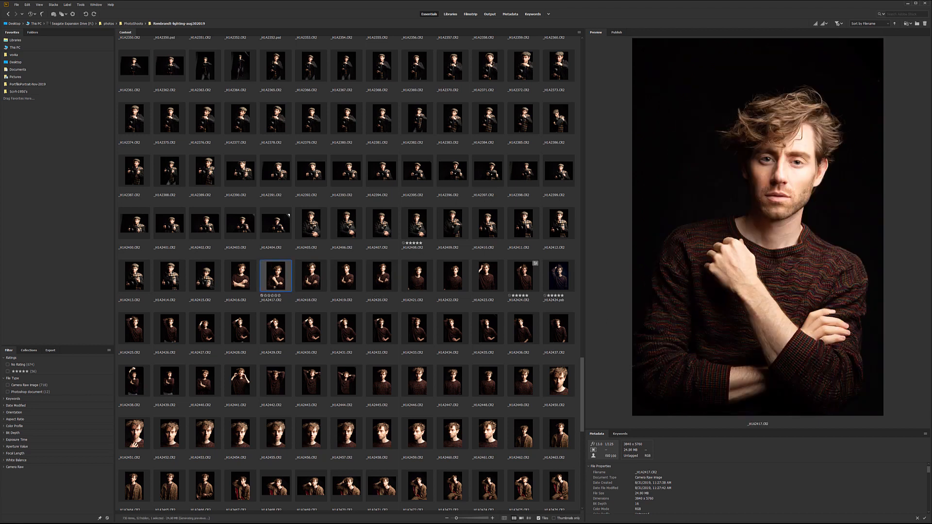
pyautogui.press('Left')
pyautogui.click(372, 281)
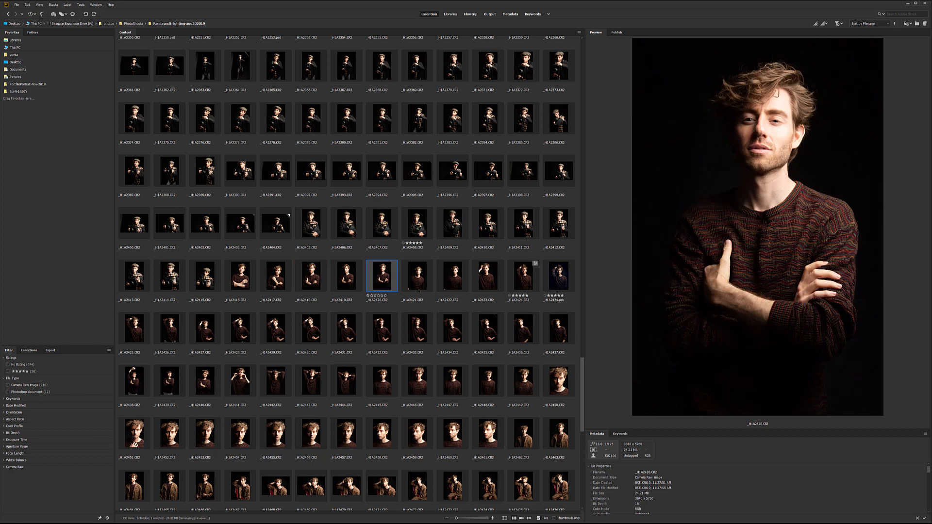
pyautogui.click(204, 328)
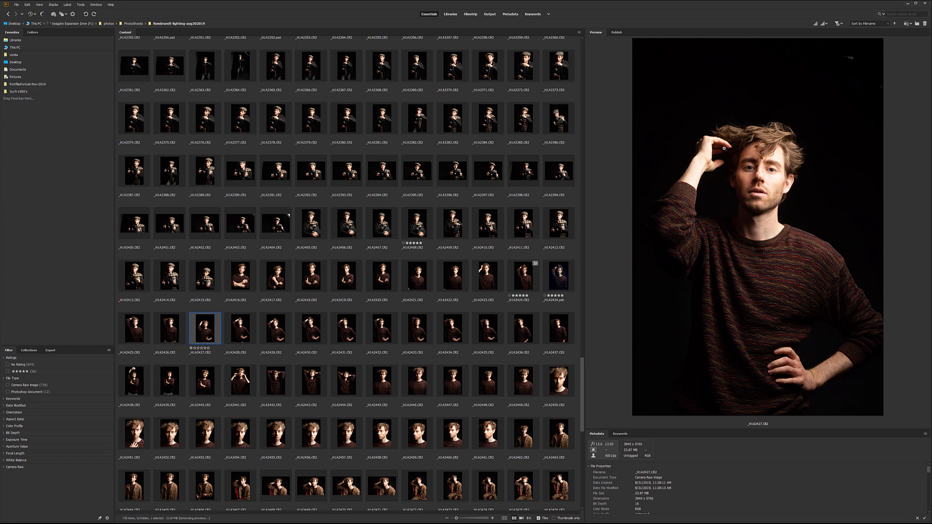
pyautogui.scroll(-2, 471, 299)
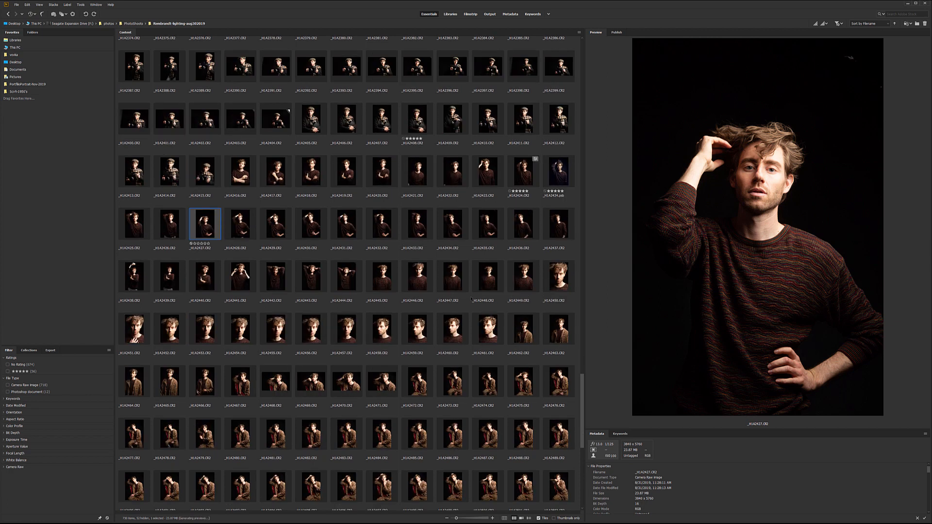
pyautogui.scroll(2, 471, 299)
pyautogui.scroll(-1, 427, 287)
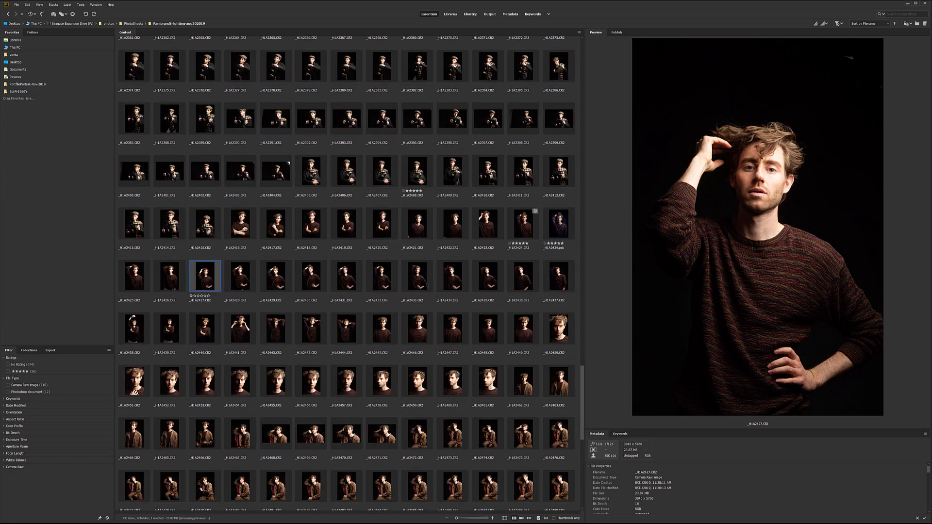
# - Compare the neighbouring crossed-arm shots and open _H1A2417.CR2 in Camera Raw
pyautogui.click(254, 227)
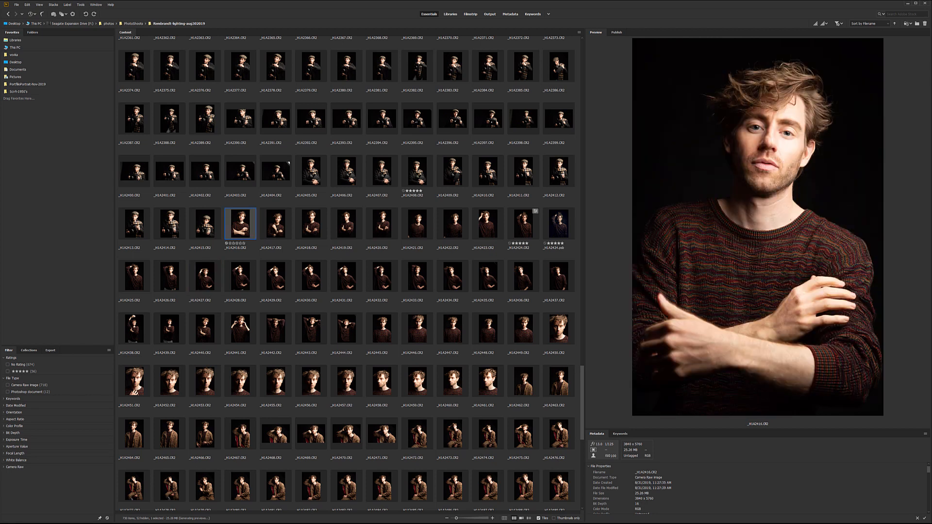
pyautogui.click(276, 223)
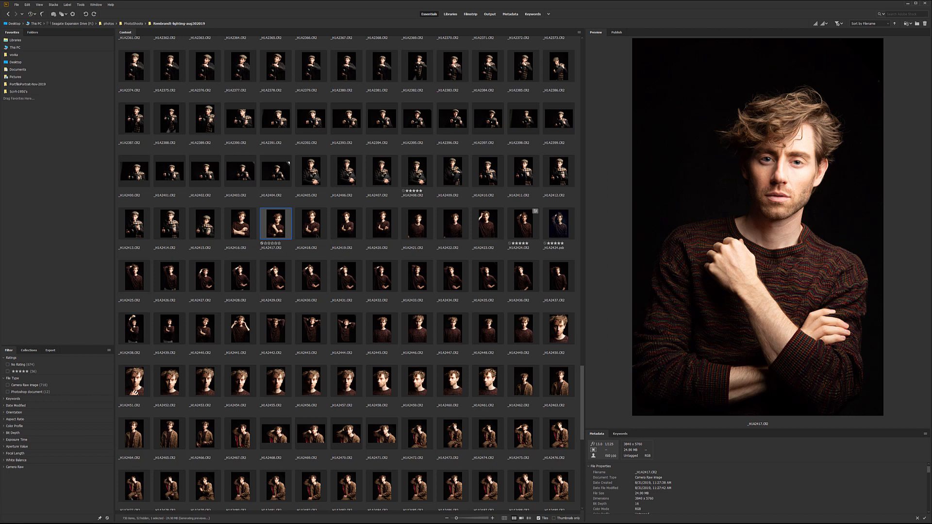
pyautogui.click(321, 234)
pyautogui.click(280, 235)
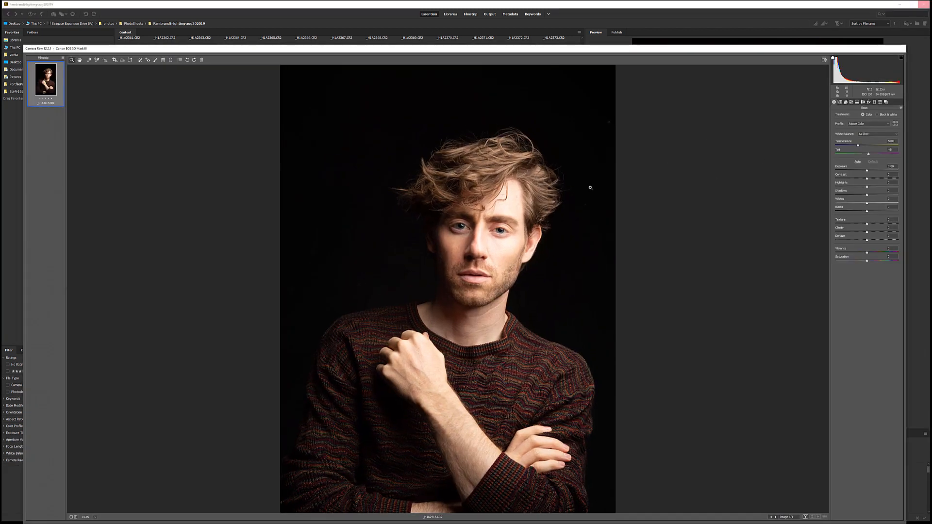
# - Remove chromatic aberration from the raw portrait and bring up its sharpening and noise reduction settings
pyautogui.click(863, 102)
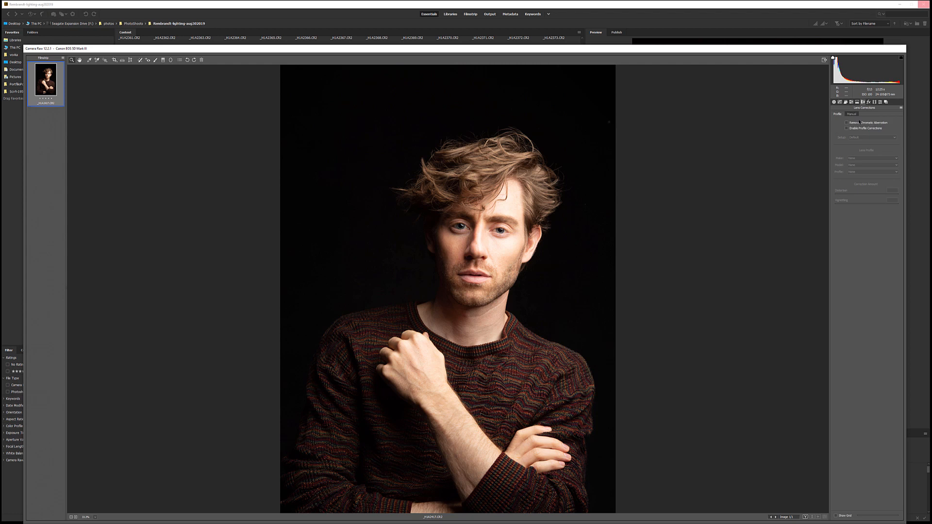
pyautogui.click(860, 124)
pyautogui.click(846, 102)
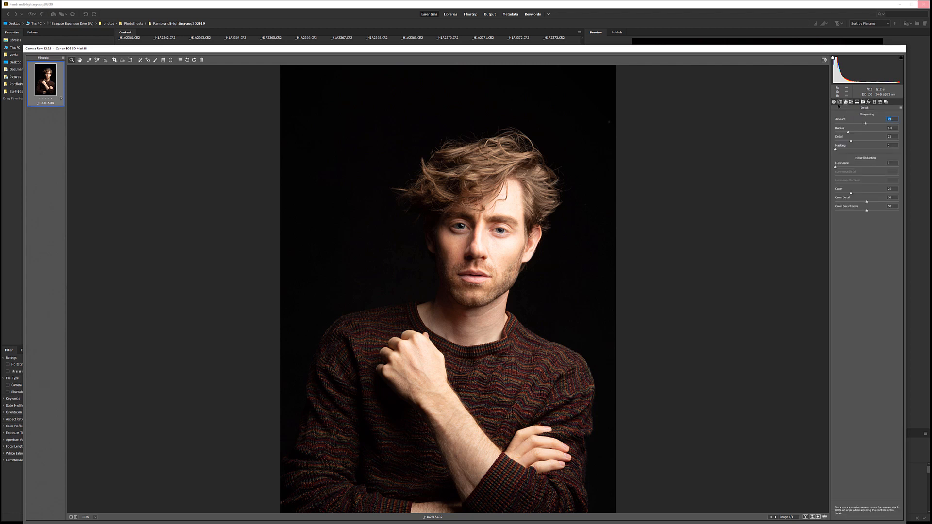
# - Lower the highlights to -51, lift the shadows slightly, and open the raw portrait in Photoshop
pyautogui.click(834, 102)
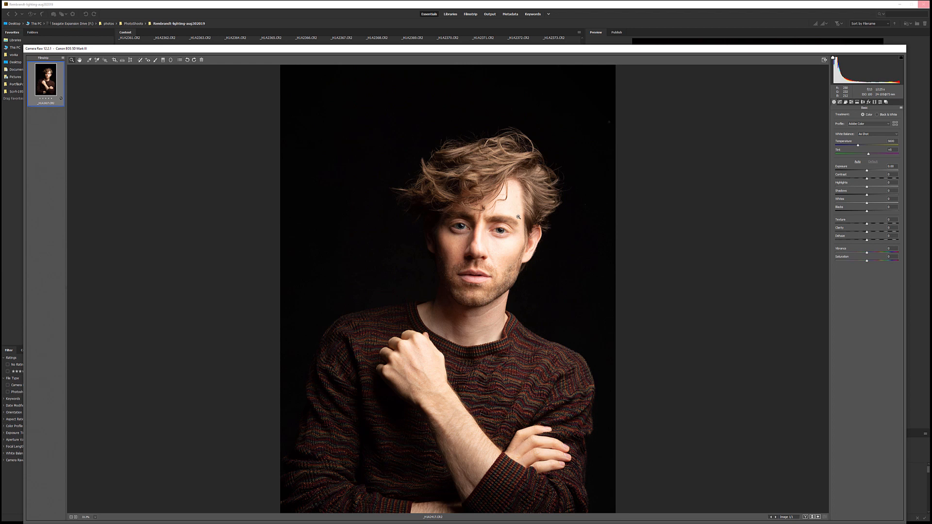
pyautogui.moveTo(867, 186)
pyautogui.mouseDown()
pyautogui.moveTo(842, 188)
pyautogui.moveTo(851, 189)
pyautogui.mouseUp()
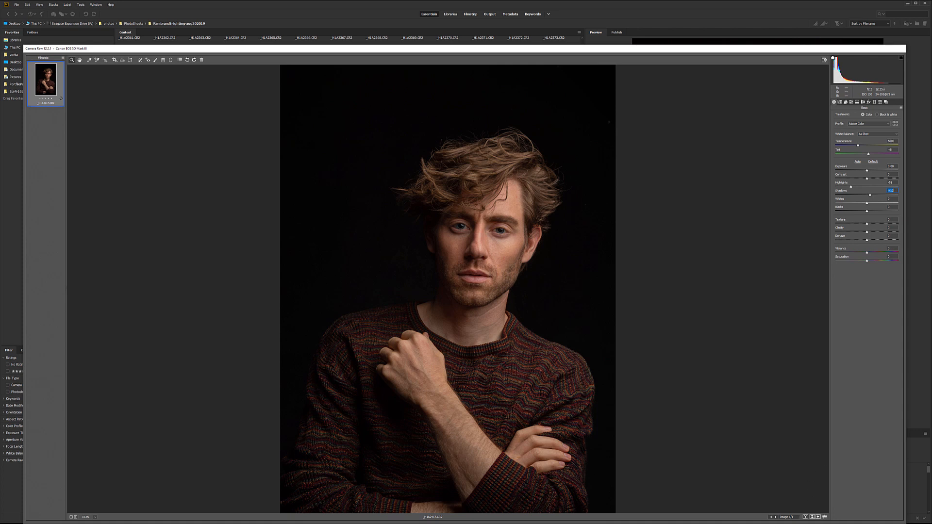
pyautogui.press('Return')
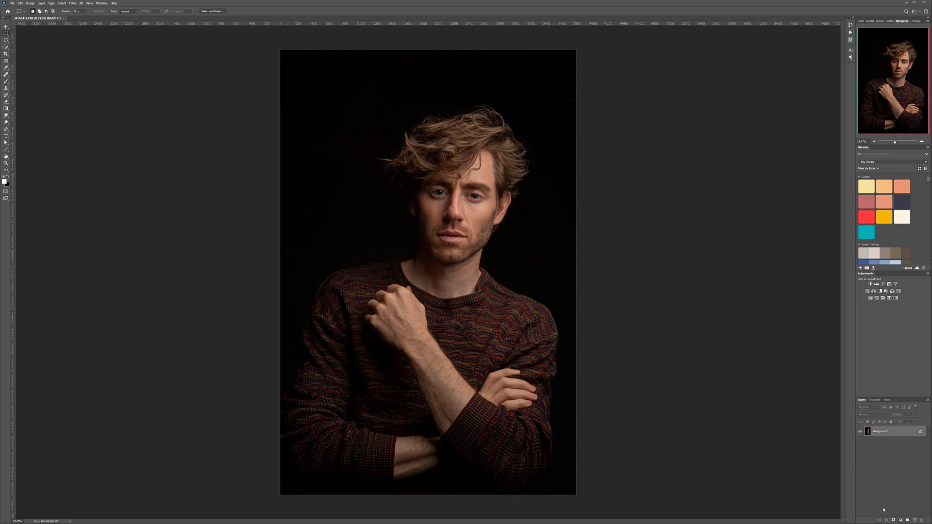
# - Add a blank layer above the portrait and ready the Brush with a bright red foreground color
pyautogui.click(914, 520)
pyautogui.press('i')
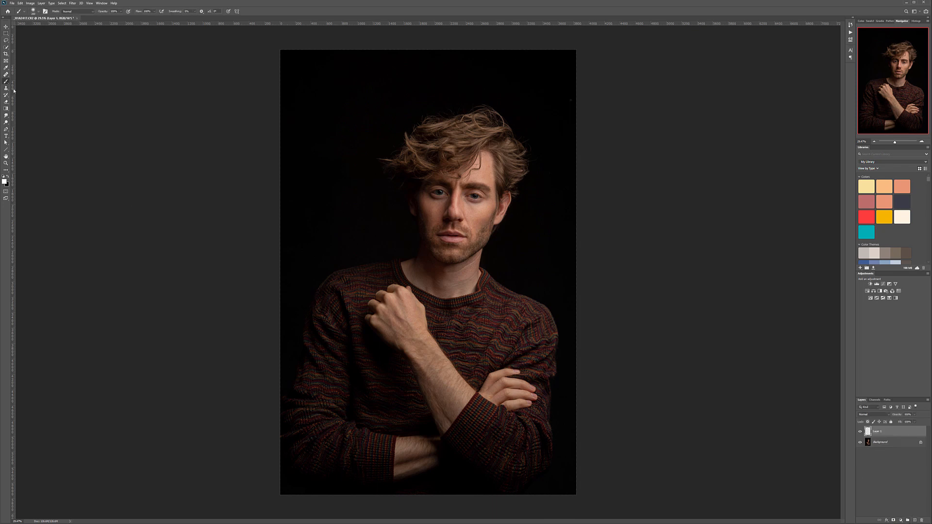
pyautogui.click(5, 182)
pyautogui.click(183, 193)
pyautogui.click(253, 178)
pyautogui.press('b')
# - Sketch a large head with a narrow neck and small body in red over the portrait, and delete the sketch layer
pyautogui.moveTo(399, 99)
pyautogui.mouseDown()
pyautogui.moveTo(377, 105)
pyautogui.moveTo(346, 146)
pyautogui.moveTo(350, 199)
pyautogui.moveTo(390, 245)
pyautogui.moveTo(437, 259)
pyautogui.moveTo(512, 227)
pyautogui.moveTo(523, 145)
pyautogui.moveTo(494, 109)
pyautogui.moveTo(451, 93)
pyautogui.moveTo(392, 100)
pyautogui.mouseUp()
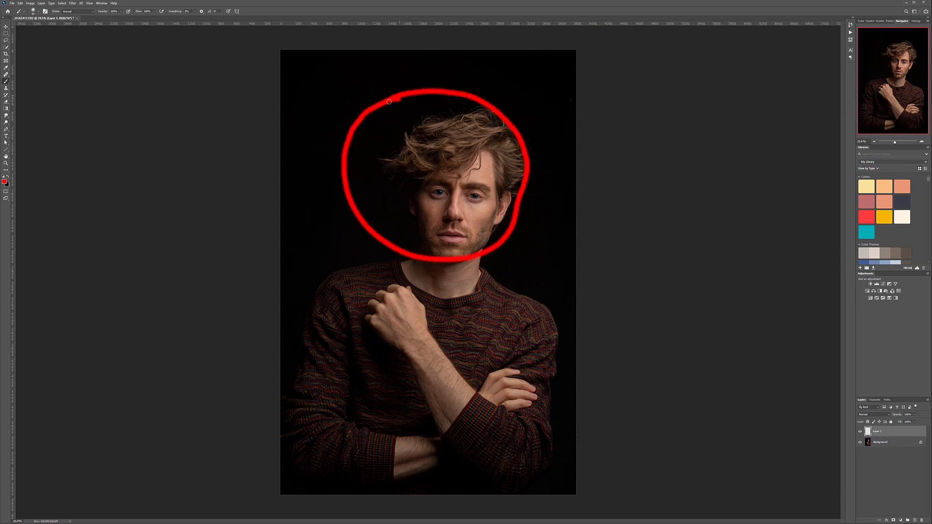
pyautogui.moveTo(405, 256); pyautogui.dragTo(408, 289)
pyautogui.moveTo(453, 267)
pyautogui.mouseDown()
pyautogui.moveTo(440, 307)
pyautogui.moveTo(373, 321)
pyautogui.moveTo(349, 381)
pyautogui.moveTo(348, 432)
pyautogui.mouseUp()
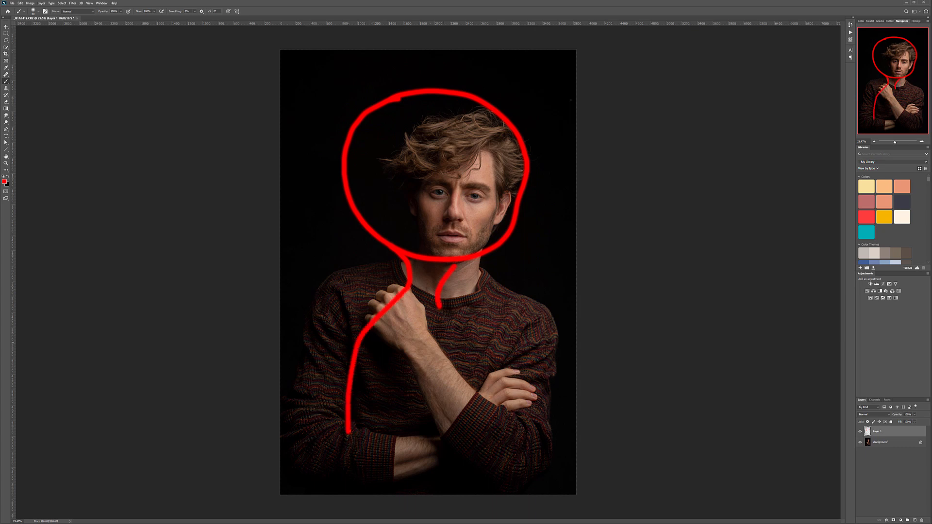
pyautogui.moveTo(439, 310); pyautogui.dragTo(486, 431)
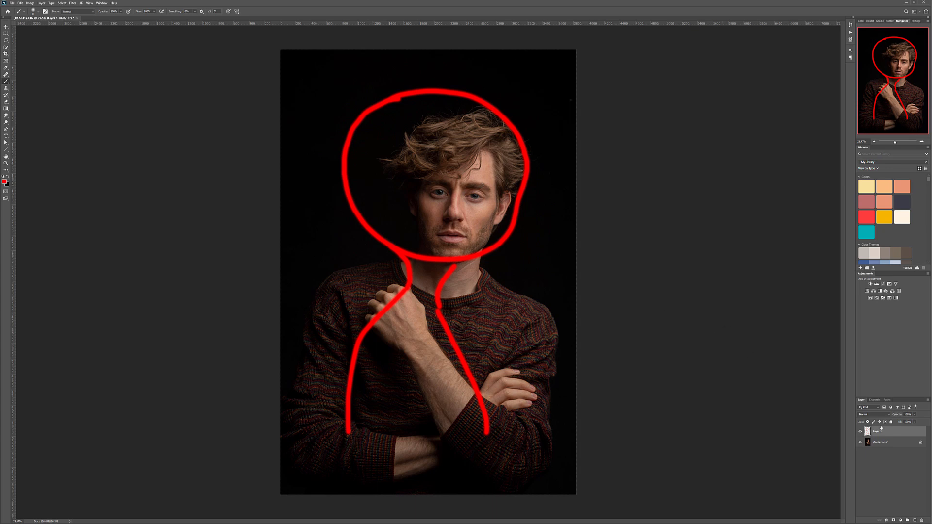
pyautogui.press('Delete')
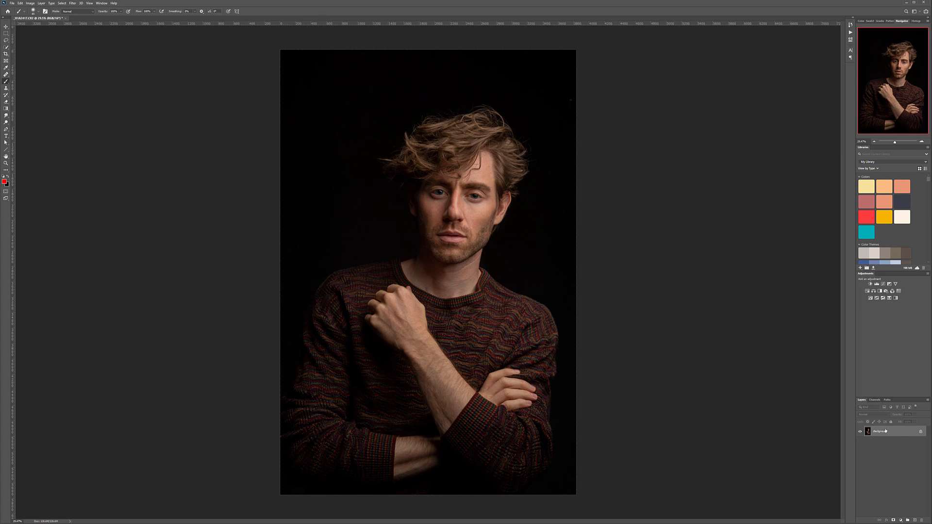
# - Duplicate the Background layer, lasso loosely around the head and neck, and copy that selection to its own layer
pyautogui.moveTo(891, 440); pyautogui.dragTo(916, 519)
pyautogui.click(6, 40)
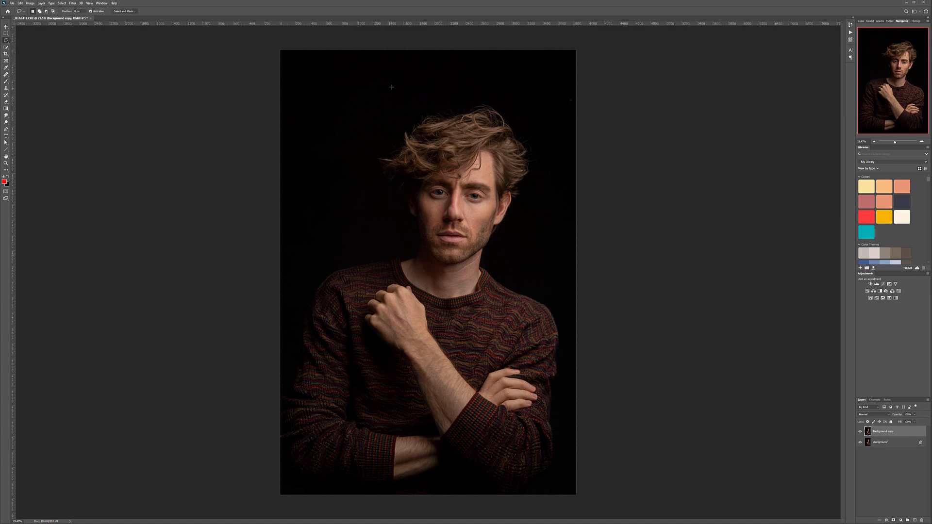
pyautogui.moveTo(443, 91)
pyautogui.mouseDown()
pyautogui.moveTo(394, 118)
pyautogui.moveTo(362, 160)
pyautogui.moveTo(372, 207)
pyautogui.moveTo(411, 233)
pyautogui.moveTo(420, 275)
pyautogui.moveTo(444, 289)
pyautogui.moveTo(495, 257)
pyautogui.moveTo(539, 177)
pyautogui.moveTo(537, 142)
pyautogui.moveTo(517, 112)
pyautogui.moveTo(480, 95)
pyautogui.moveTo(436, 92)
pyautogui.mouseUp()
pyautogui.hotkey('ctrl', 'j')
pyautogui.moveTo(860, 442); pyautogui.dragTo(860, 453)
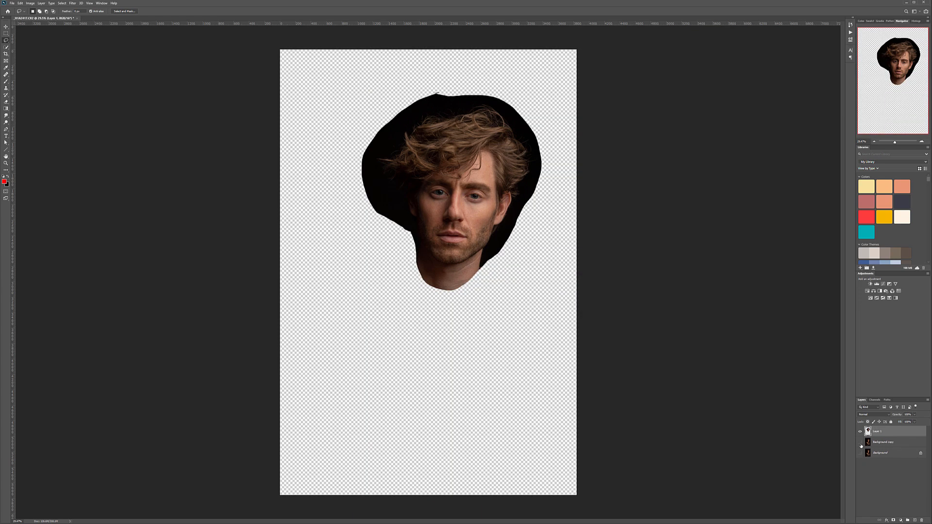
pyautogui.click(860, 443)
# - Hide the head layer, lasso the neck and body on Background copy, and copy the selection to a new layer
pyautogui.click(861, 432)
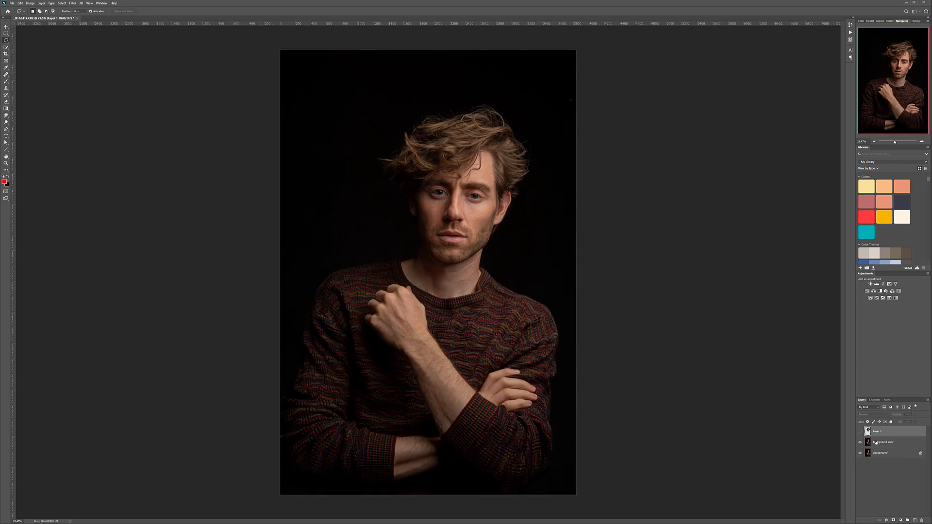
pyautogui.click(878, 443)
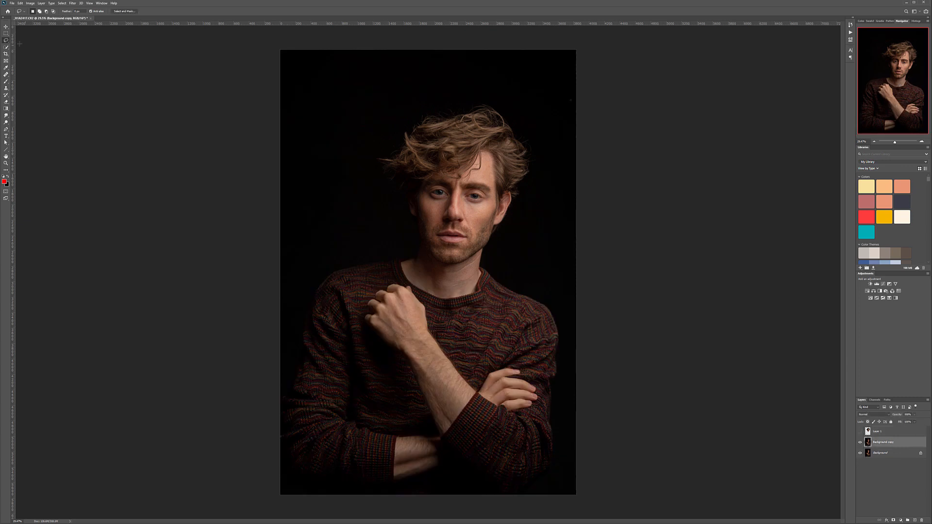
pyautogui.moveTo(370, 254)
pyautogui.mouseDown()
pyautogui.moveTo(317, 273)
pyautogui.moveTo(264, 399)
pyautogui.moveTo(259, 468)
pyautogui.moveTo(279, 502)
pyautogui.moveTo(376, 519)
pyautogui.moveTo(579, 510)
pyautogui.moveTo(602, 472)
pyautogui.moveTo(592, 335)
pyautogui.moveTo(581, 309)
pyautogui.moveTo(553, 283)
pyautogui.moveTo(485, 253)
pyautogui.moveTo(449, 266)
pyautogui.moveTo(404, 242)
pyautogui.moveTo(366, 257)
pyautogui.mouseUp()
pyautogui.hotkey('ctrl', 'j')
# - Scale the body layer down proportionally, rotate it slightly counterclockwise, and place it centrally below the head with Free Transform
pyautogui.press('v')
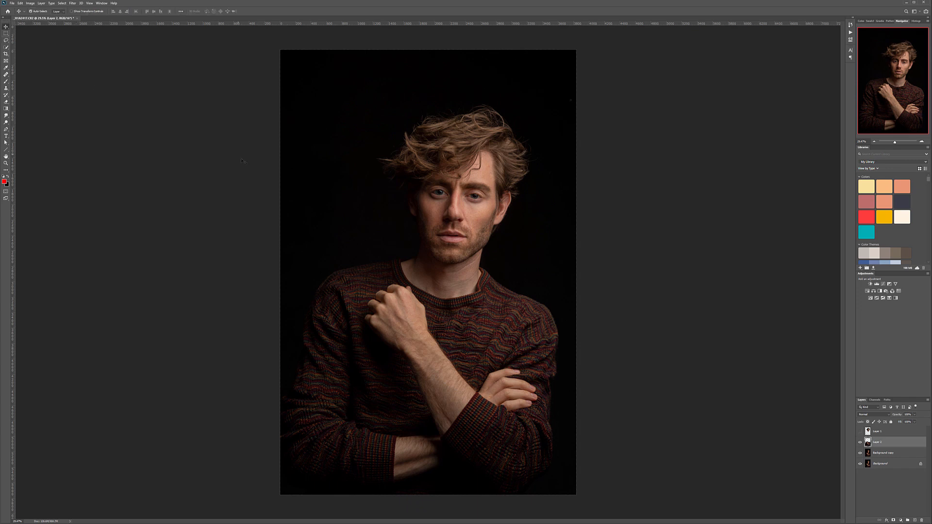
pyautogui.hotkey('ctrl', 't')
pyautogui.moveTo(603, 238); pyautogui.dragTo(592, 207)
pyautogui.moveTo(532, 278)
pyautogui.mouseDown()
pyautogui.moveTo(539, 285)
pyautogui.moveTo(532, 278)
pyautogui.mouseUp()
pyautogui.moveTo(564, 212); pyautogui.dragTo(571, 222)
pyautogui.moveTo(505, 266); pyautogui.dragTo(501, 266)
pyautogui.moveTo(565, 228); pyautogui.dragTo(510, 286)
pyautogui.moveTo(466, 318); pyautogui.dragTo(494, 296)
pyautogui.moveTo(538, 263); pyautogui.dragTo(537, 265)
pyautogui.press('Return')
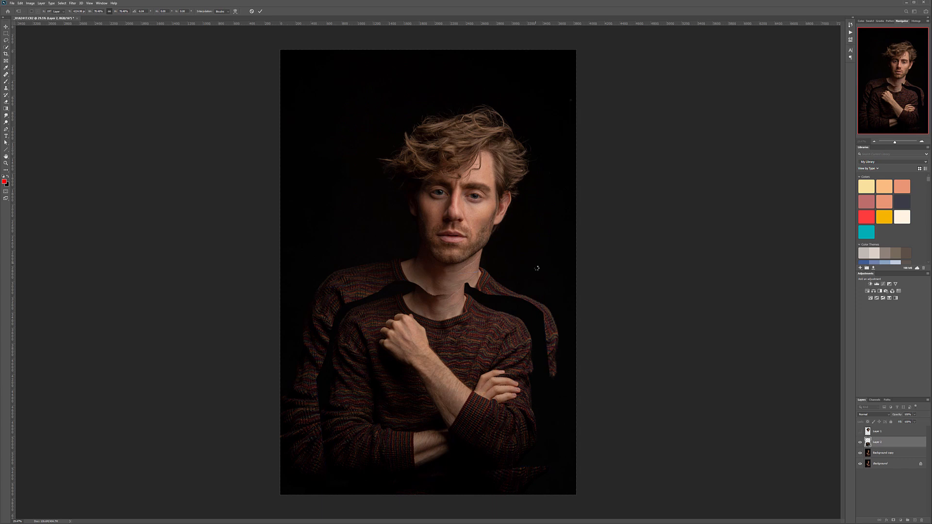
# - Add a new layer directly above Background copy and fill it with black to cover the original figure
pyautogui.click(902, 454)
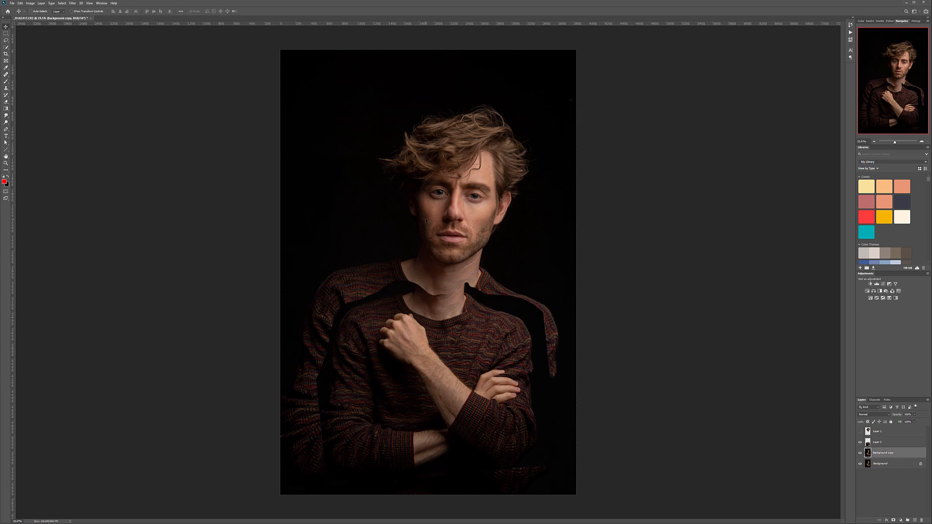
pyautogui.click(915, 520)
pyautogui.hotkey('alt', 'BackSpace')
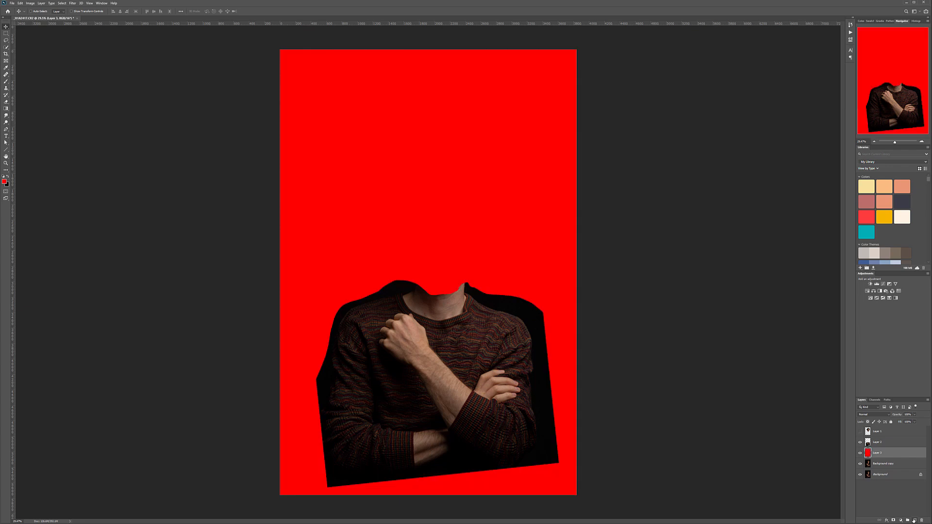
pyautogui.hotkey('shift', 'F5')
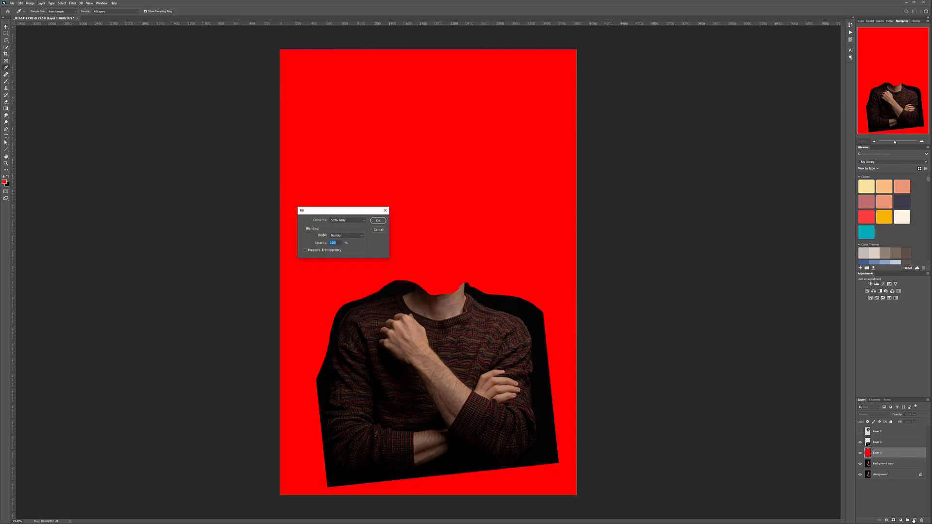
pyautogui.press('Return')
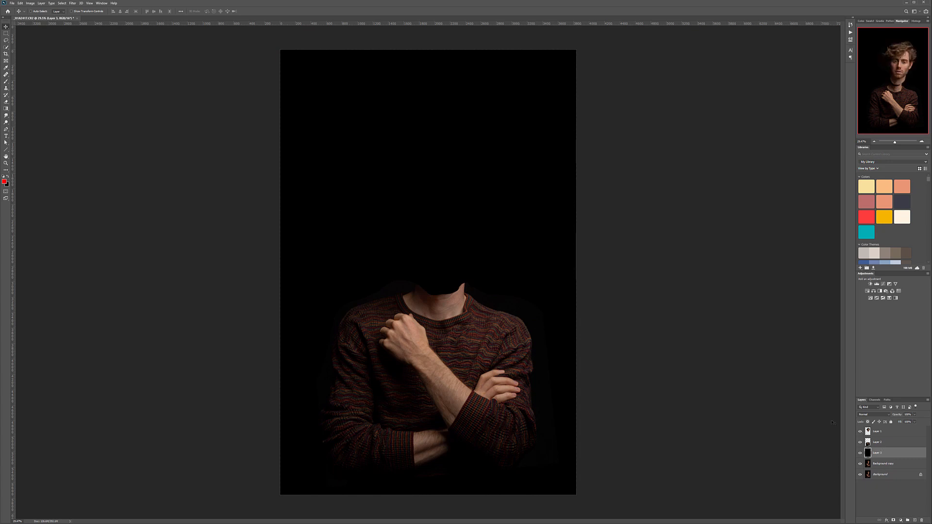
# - Show the head layer, rotate it slightly counterclockwise, and move it onto the reduced body's neck
pyautogui.click(861, 431)
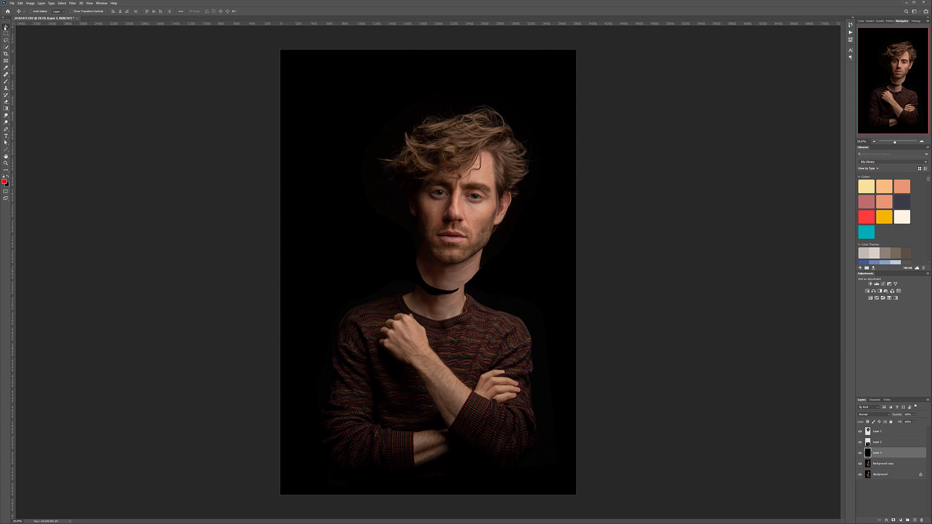
pyautogui.moveTo(443, 154); pyautogui.dragTo(429, 170)
pyautogui.click(877, 431)
pyautogui.moveTo(474, 179); pyautogui.dragTo(483, 194)
pyautogui.hotkey('ctrl', 't')
pyautogui.moveTo(557, 103); pyautogui.dragTo(559, 82)
pyautogui.moveTo(523, 148); pyautogui.dragTo(514, 152)
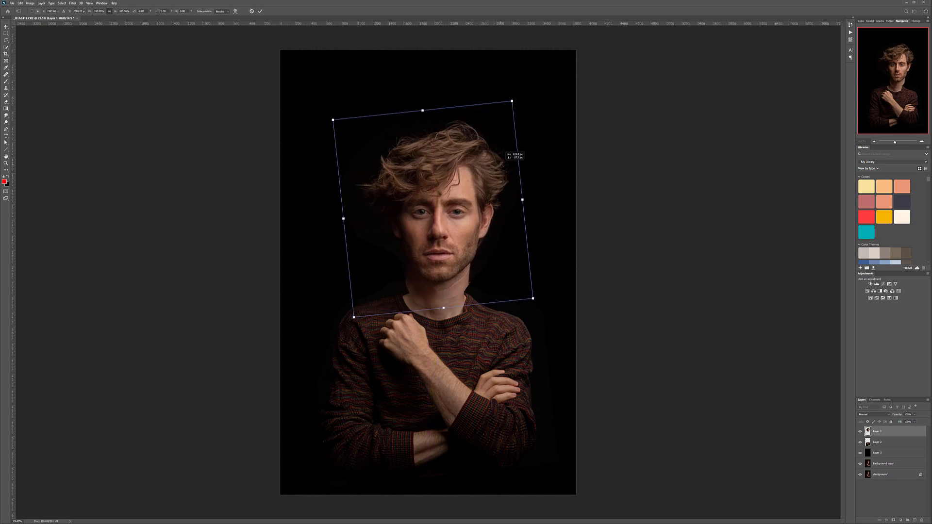
# - Enlarge the head layer to oversized caricature proportions and align its neck with the sweater collar
pyautogui.moveTo(333, 119); pyautogui.dragTo(246, 39)
pyautogui.moveTo(378, 147); pyautogui.dragTo(409, 171)
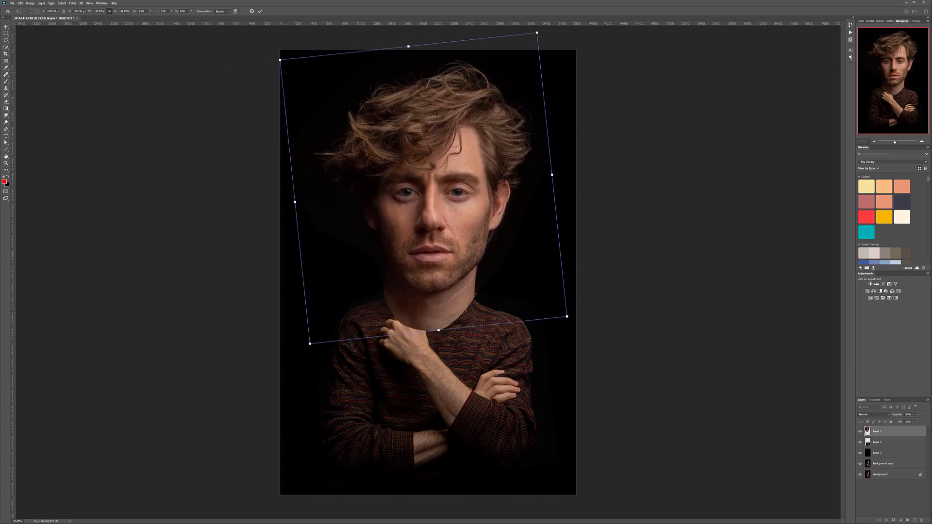
pyautogui.moveTo(538, 32); pyautogui.dragTo(529, 58)
pyautogui.moveTo(459, 140); pyautogui.dragTo(478, 133)
pyautogui.press('Return')
pyautogui.moveTo(483, 185)
pyautogui.mouseDown()
pyautogui.moveTo(482, 171)
pyautogui.moveTo(482, 180)
pyautogui.mouseUp()
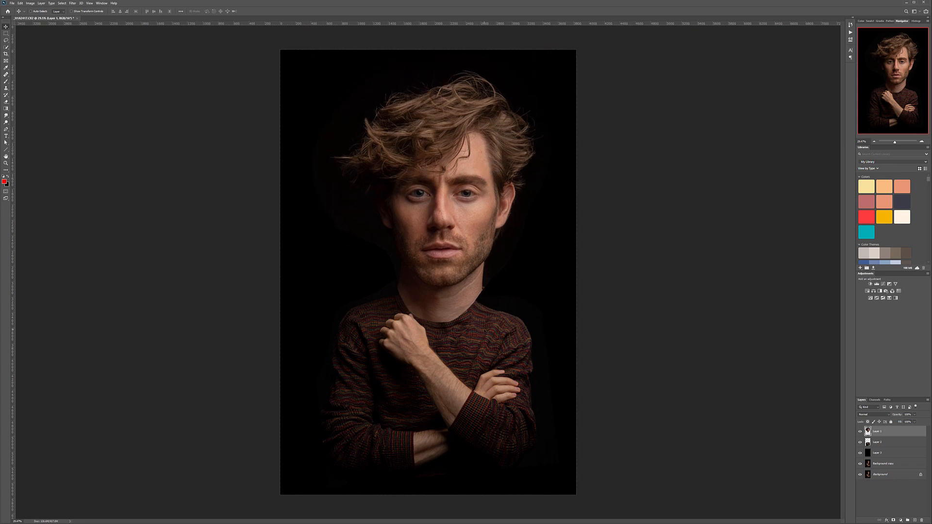
# - Enlarge the head layer slightly more with Free Transform and move it to seat the neck inside the sweater collar
pyautogui.moveTo(468, 214)
pyautogui.mouseDown()
pyautogui.moveTo(449, 218)
pyautogui.moveTo(460, 224)
pyautogui.mouseUp()
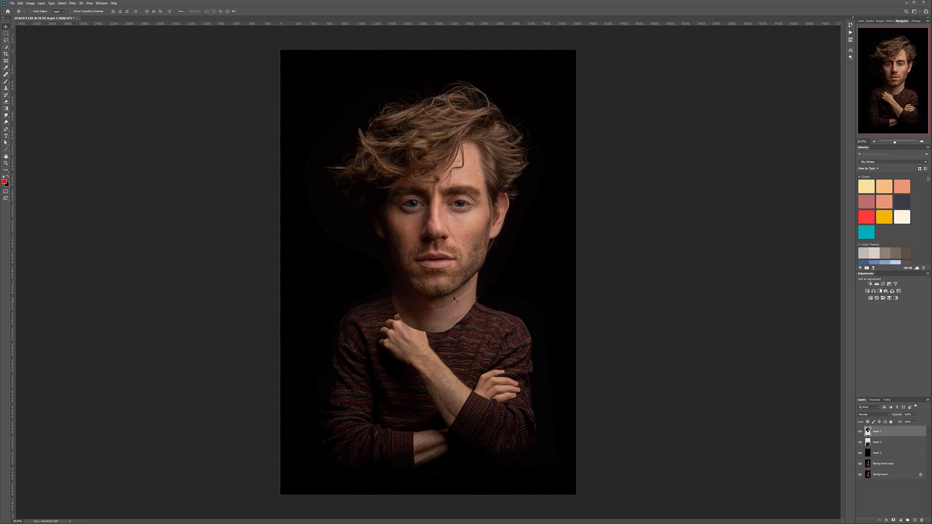
pyautogui.moveTo(469, 294)
pyautogui.mouseDown()
pyautogui.moveTo(464, 260)
pyautogui.moveTo(471, 330)
pyautogui.moveTo(474, 275)
pyautogui.moveTo(474, 296)
pyautogui.mouseUp()
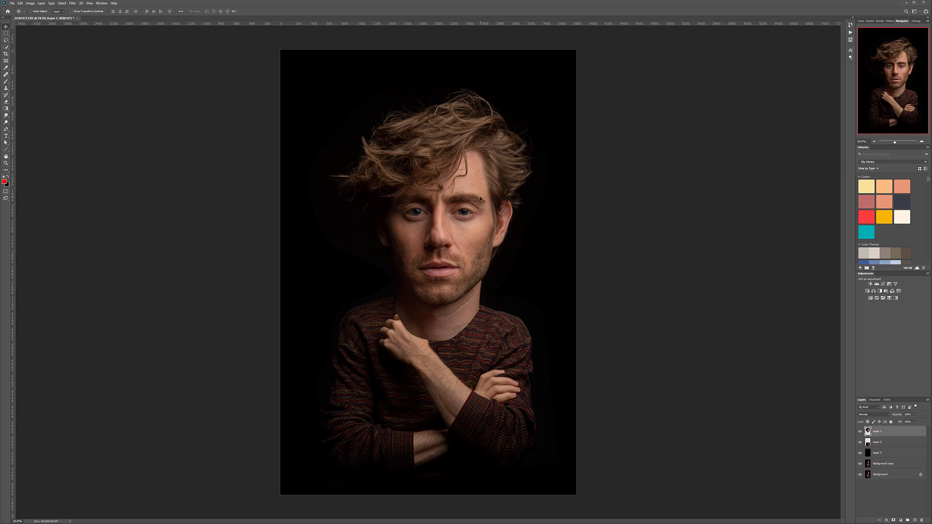
pyautogui.hotkey('ctrl', 't')
pyautogui.moveTo(547, 339); pyautogui.dragTo(561, 355)
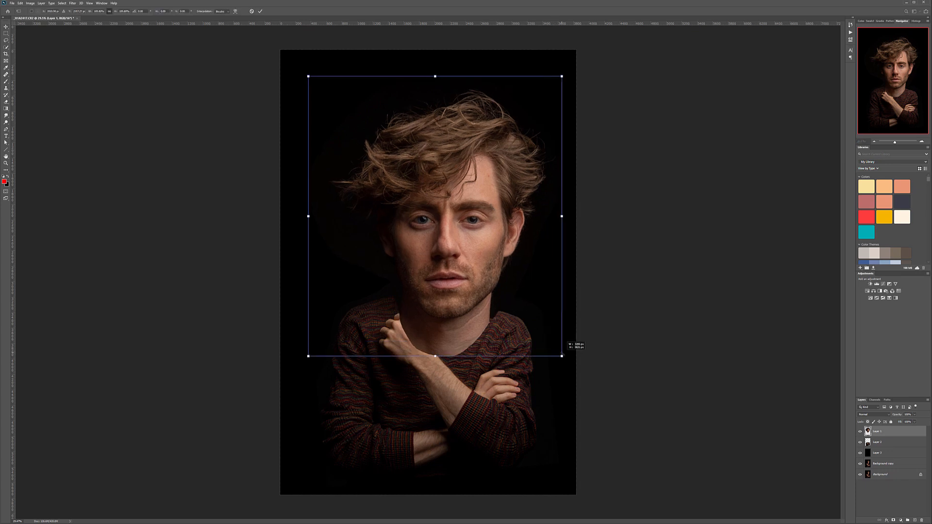
pyautogui.moveTo(525, 280); pyautogui.dragTo(518, 280)
pyautogui.press('Return')
pyautogui.moveTo(472, 214); pyautogui.dragTo(460, 205)
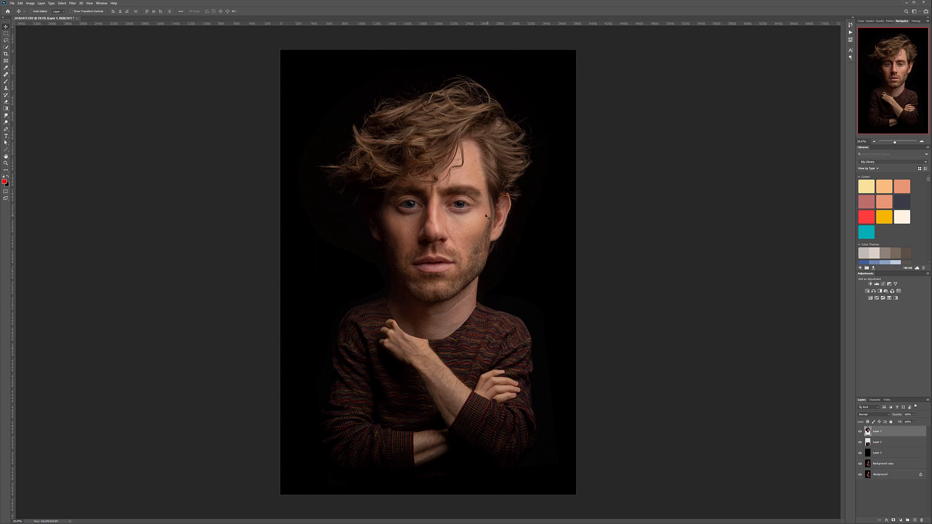
# - Open the head layer in Liquify, set both eyes' size to 100, and increase eye height, eye width and eye distance
pyautogui.click(74, 3)
pyautogui.click(90, 57)
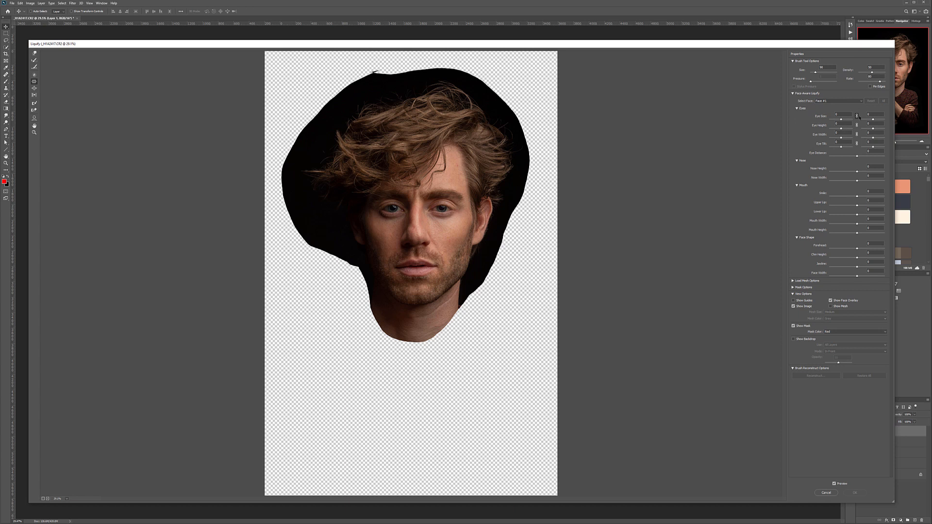
pyautogui.moveTo(842, 121); pyautogui.dragTo(856, 120)
pyautogui.moveTo(843, 130)
pyautogui.mouseDown()
pyautogui.moveTo(860, 130)
pyautogui.moveTo(848, 130)
pyautogui.mouseUp()
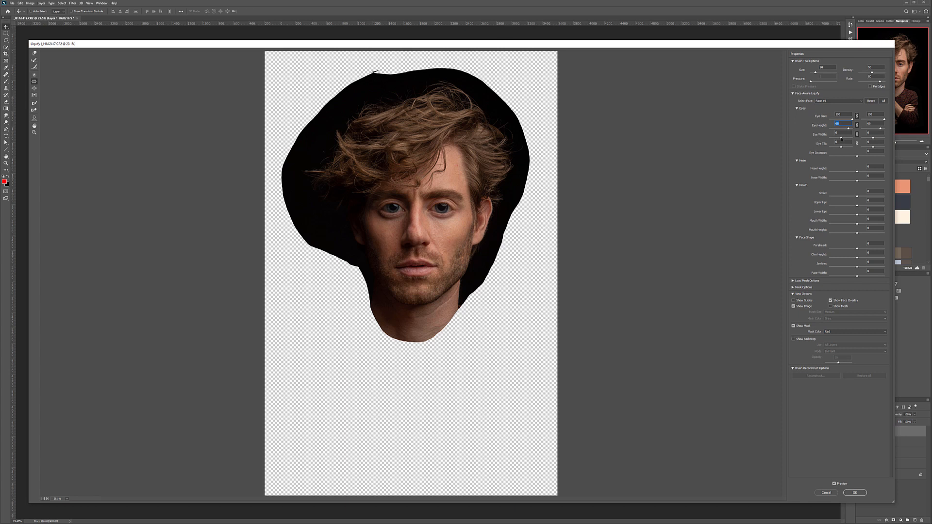
pyautogui.moveTo(842, 139); pyautogui.dragTo(851, 139)
pyautogui.moveTo(860, 158); pyautogui.dragTo(863, 158)
# - Raise nose height and narrow the nose, then reduce smile, mouth width and mouth height while increasing both lip values
pyautogui.moveTo(857, 172); pyautogui.dragTo(840, 184)
pyautogui.moveTo(857, 197)
pyautogui.mouseDown()
pyautogui.moveTo(884, 196)
pyautogui.moveTo(857, 201)
pyautogui.mouseUp()
pyautogui.moveTo(837, 206); pyautogui.dragTo(846, 231)
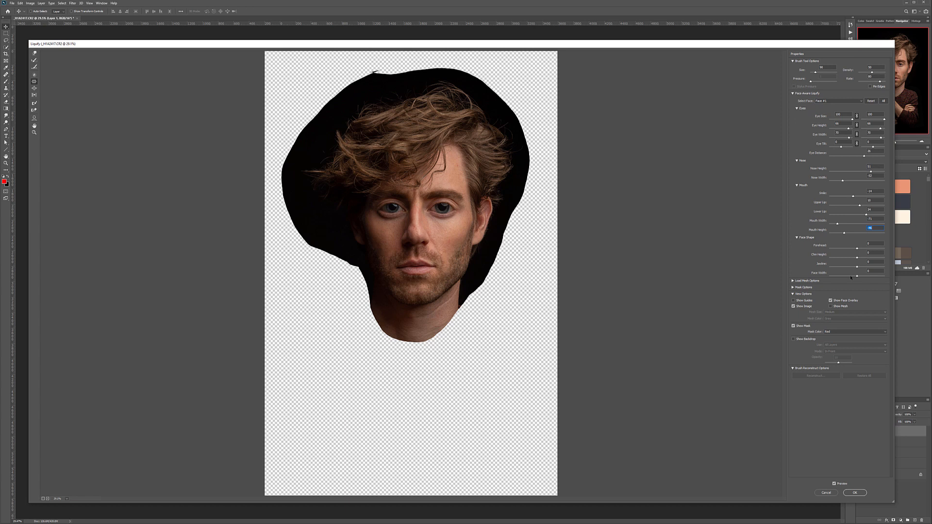
# - Increase forehead and chin height, set the jawline to -100, strongly reduce face width, and apply the Liquify changes
pyautogui.moveTo(858, 249)
pyautogui.mouseDown()
pyautogui.moveTo(825, 256)
pyautogui.moveTo(899, 249)
pyautogui.moveTo(872, 255)
pyautogui.mouseUp()
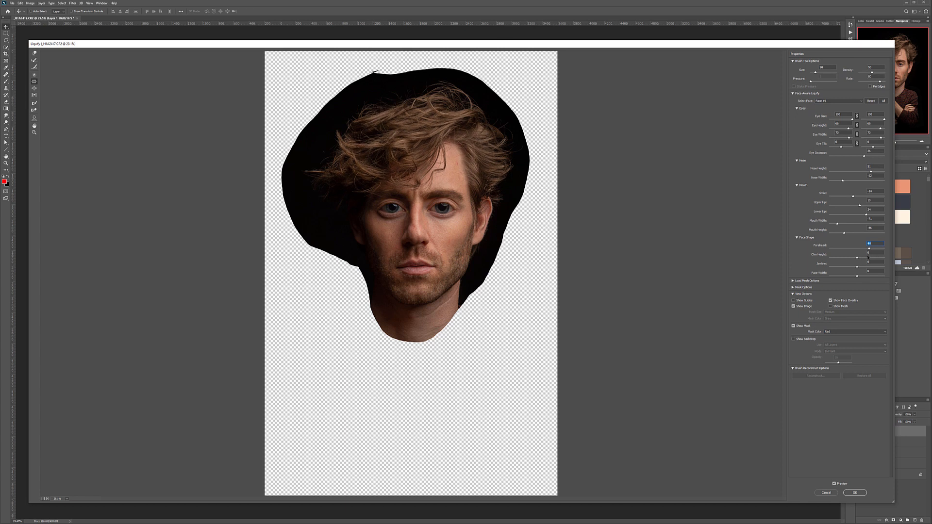
pyautogui.moveTo(860, 259); pyautogui.dragTo(877, 260)
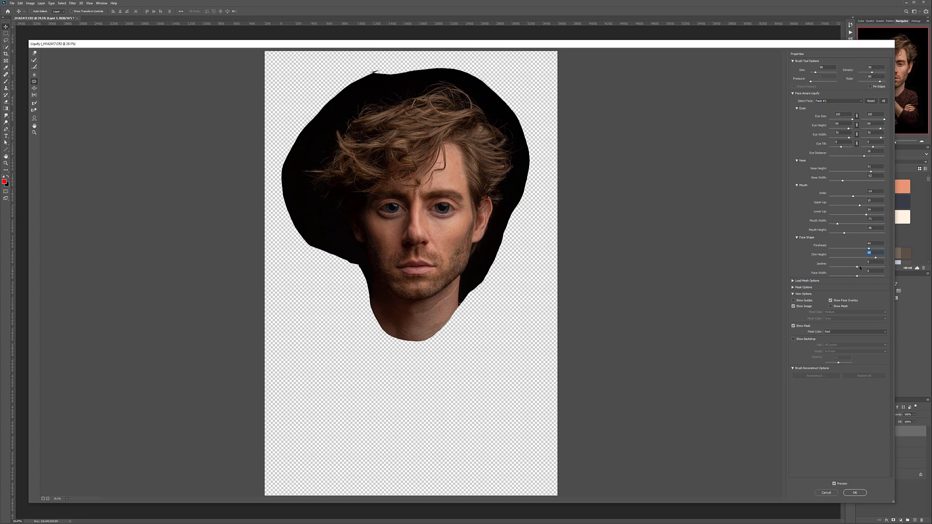
pyautogui.moveTo(857, 267); pyautogui.dragTo(830, 275)
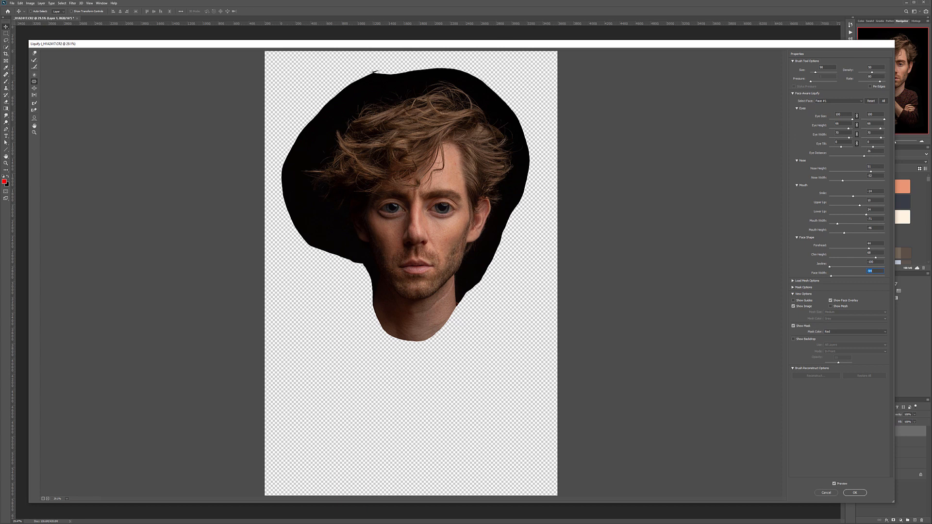
pyautogui.click(854, 492)
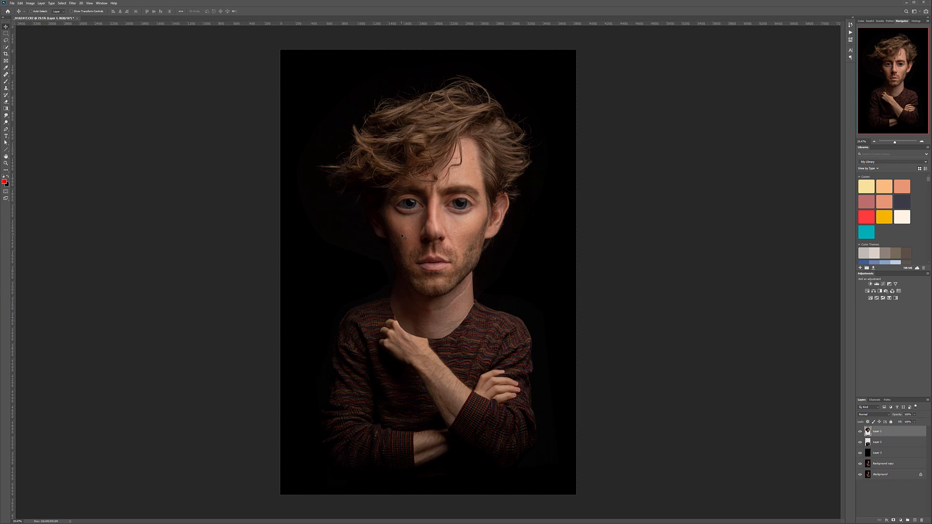
# - Start Puppet Warp on the head layer and place anchor pins on the hair, both ears, the chin and both neck sides
pyautogui.click(21, 4)
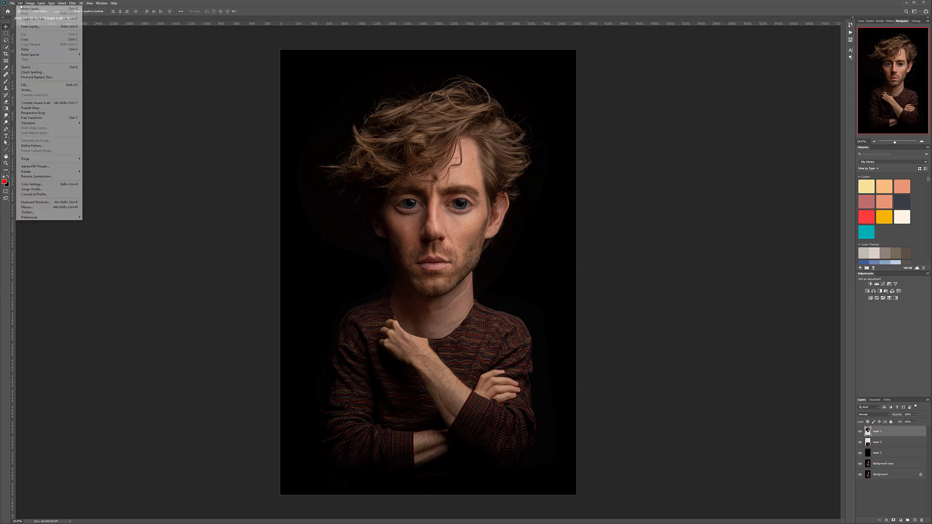
pyautogui.click(52, 109)
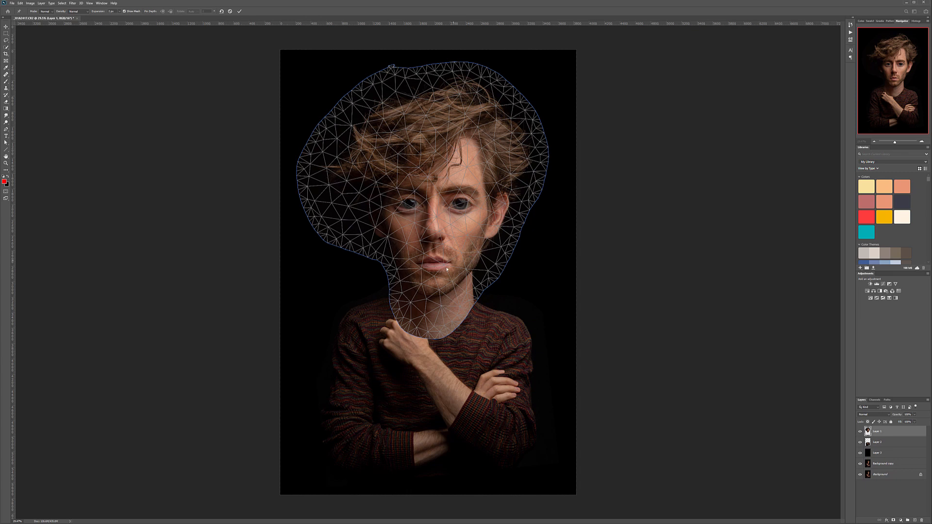
pyautogui.click(377, 227)
pyautogui.scroll(3, 413, 298)
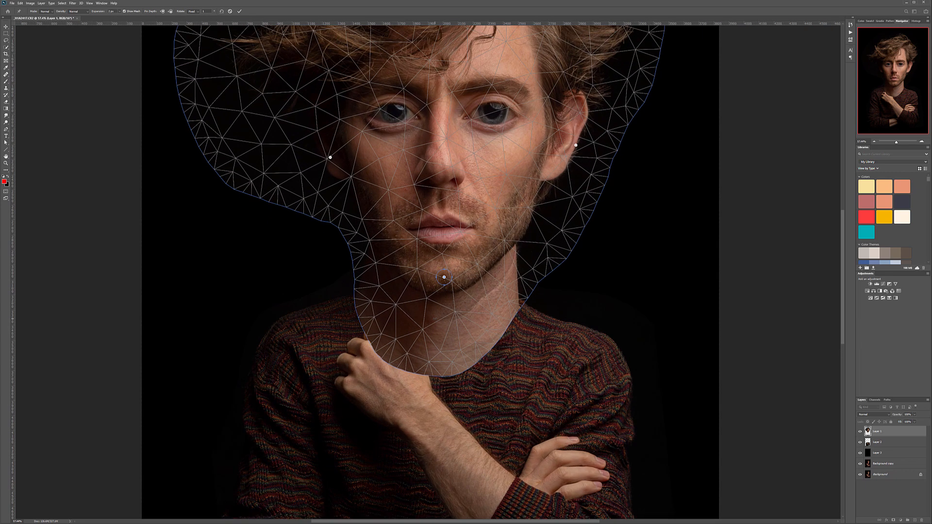
pyautogui.click(357, 290)
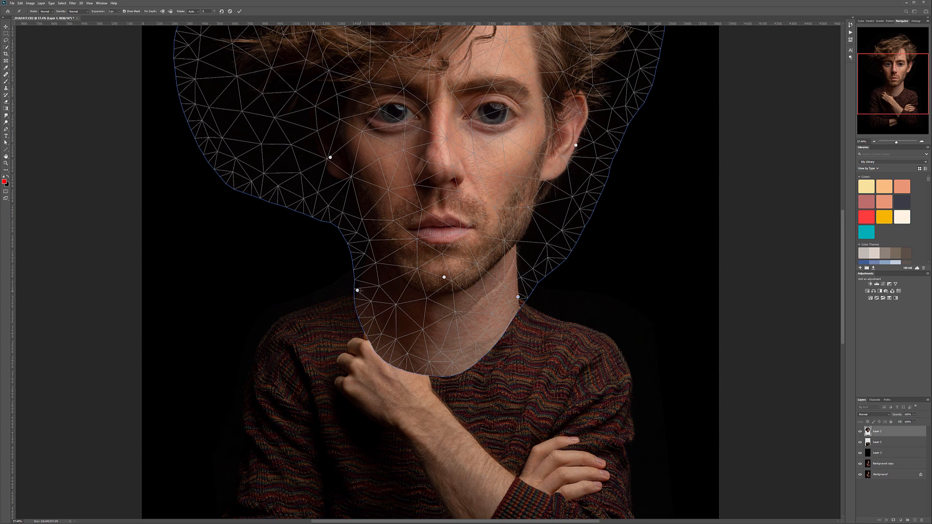
# - Pull both sides of the neck inward with Puppet Warp pins, adding pins along the jaw to hold the face shape
pyautogui.moveTo(358, 292); pyautogui.dragTo(363, 293)
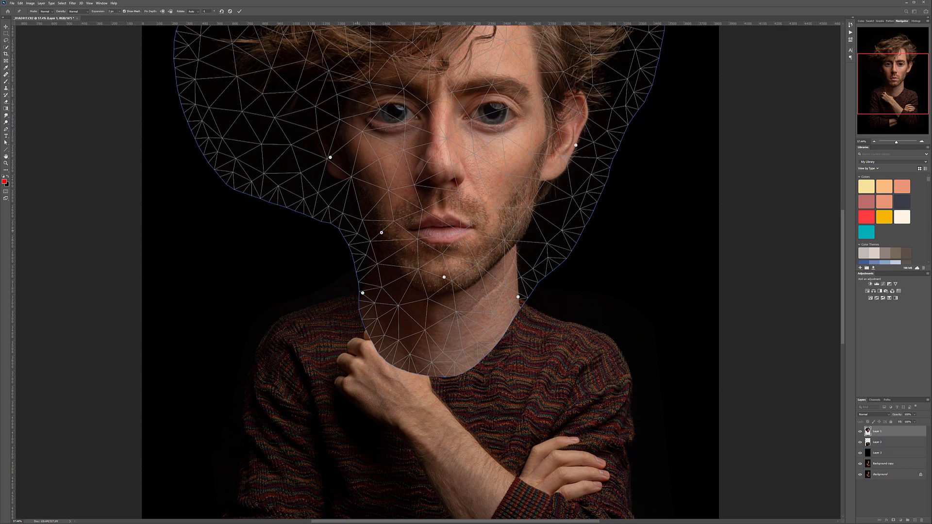
pyautogui.moveTo(518, 297); pyautogui.dragTo(494, 301)
pyautogui.click(499, 263)
pyautogui.moveTo(499, 263); pyautogui.dragTo(497, 261)
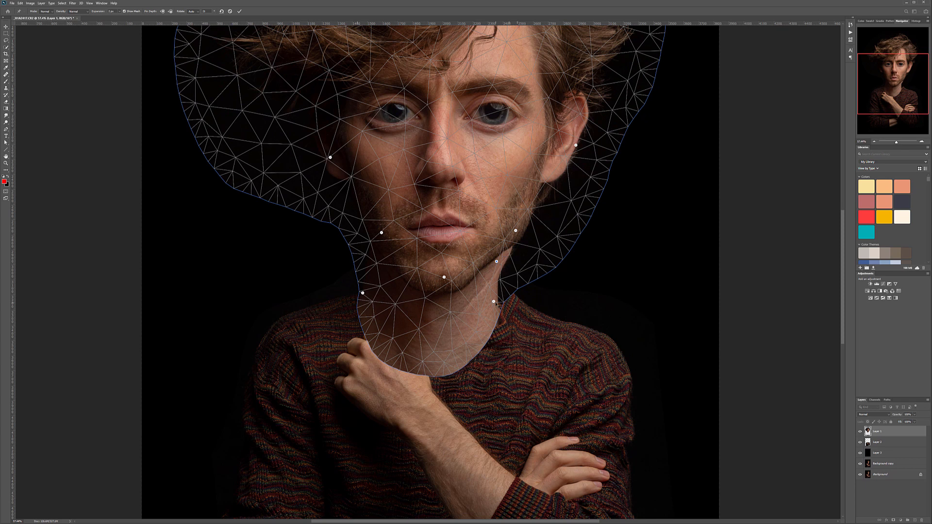
pyautogui.moveTo(494, 301); pyautogui.dragTo(495, 302)
# - Narrow the neck's left side further and raise the base of the neck with new pins to fit the sweater collar
pyautogui.moveTo(377, 275); pyautogui.dragTo(373, 294)
pyautogui.moveTo(382, 233); pyautogui.dragTo(382, 231)
pyautogui.moveTo(382, 274); pyautogui.dragTo(379, 297)
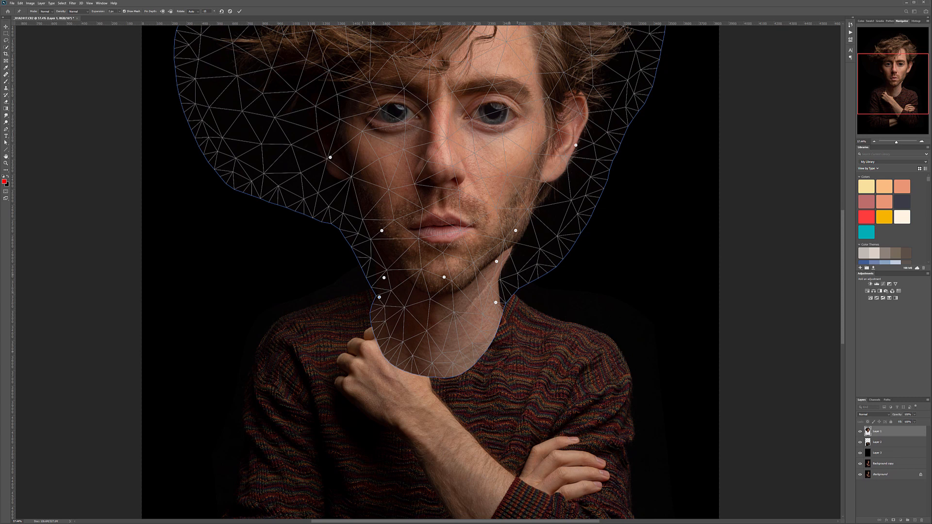
pyautogui.moveTo(447, 369); pyautogui.dragTo(412, 318)
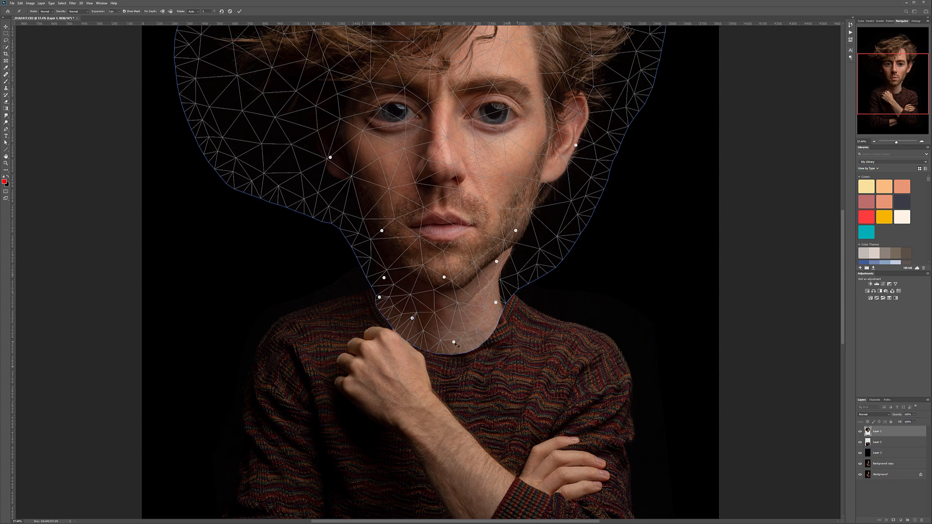
pyautogui.moveTo(454, 342); pyautogui.dragTo(461, 329)
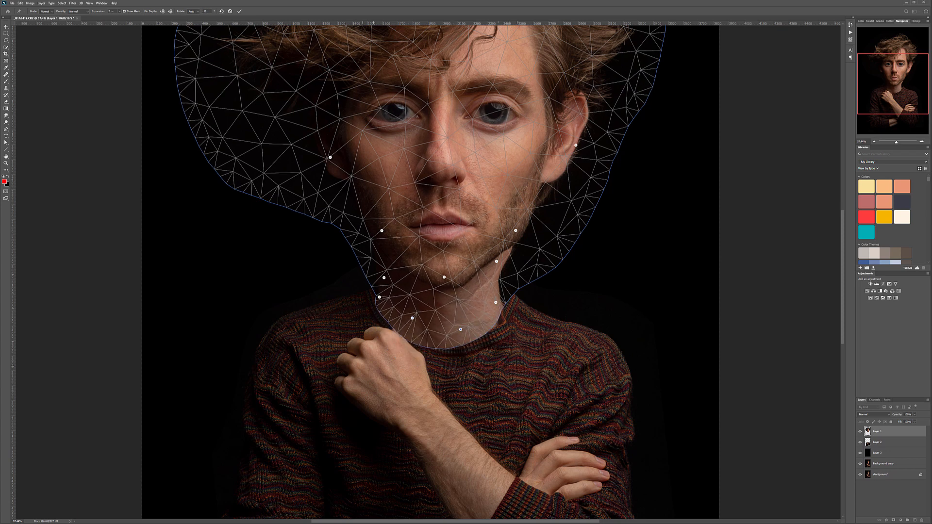
# - Refine the pins along both neck edges and the neck base so the neck follows the collar
pyautogui.moveTo(495, 303); pyautogui.dragTo(496, 263)
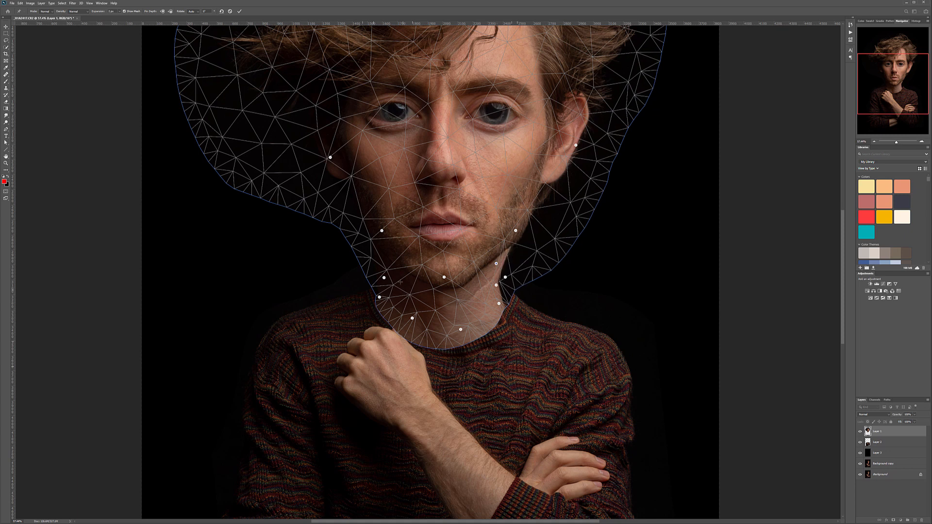
pyautogui.moveTo(385, 279); pyautogui.dragTo(390, 280)
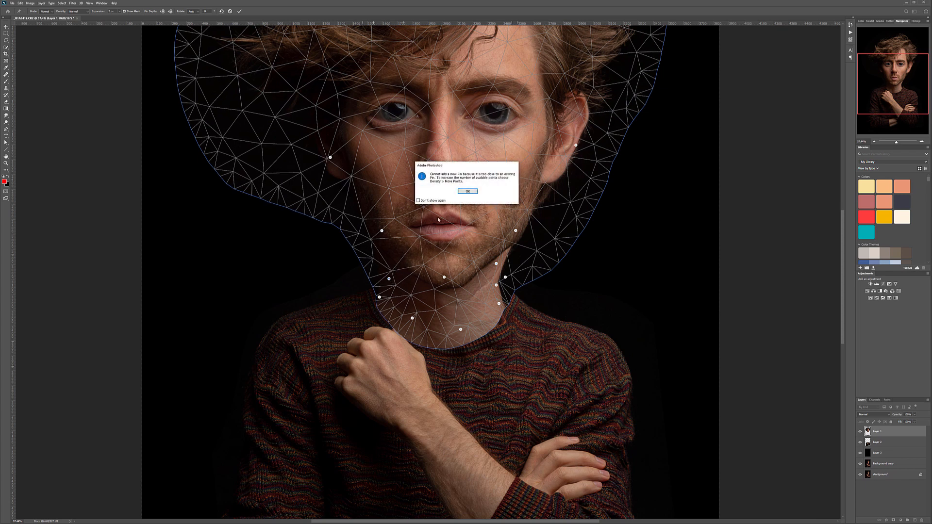
pyautogui.click(468, 193)
pyautogui.moveTo(379, 297); pyautogui.dragTo(381, 292)
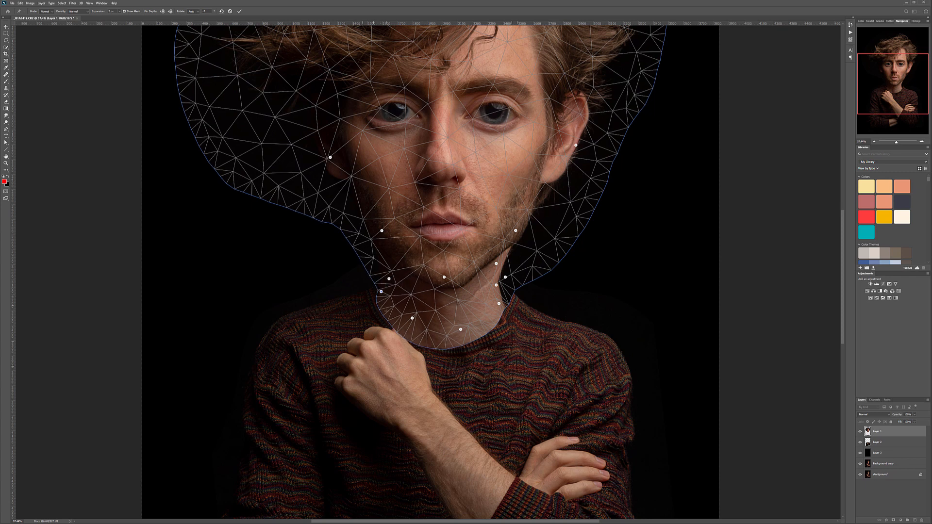
pyautogui.moveTo(412, 318); pyautogui.dragTo(474, 324)
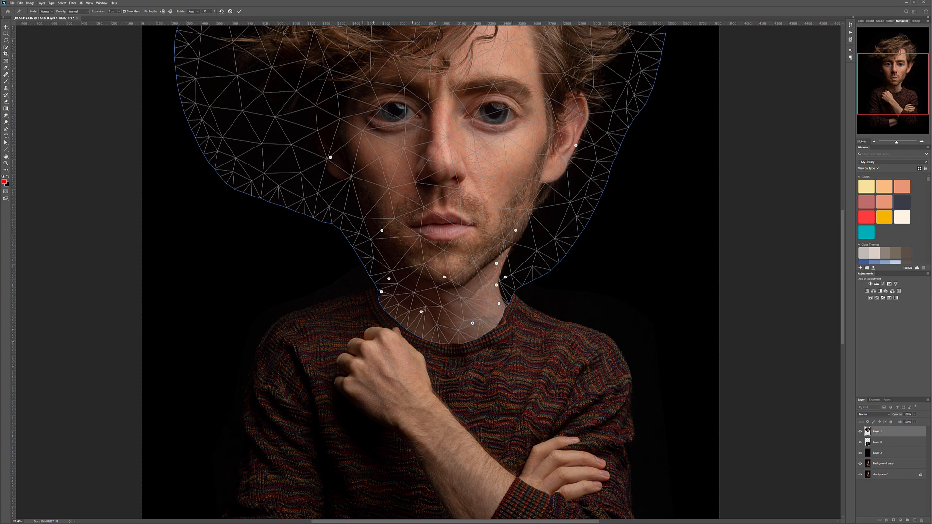
# - Raise the hair pin slightly, shift the two ear pins a little to the left, and commit the Puppet Warp
pyautogui.scroll(-3, 442, 266)
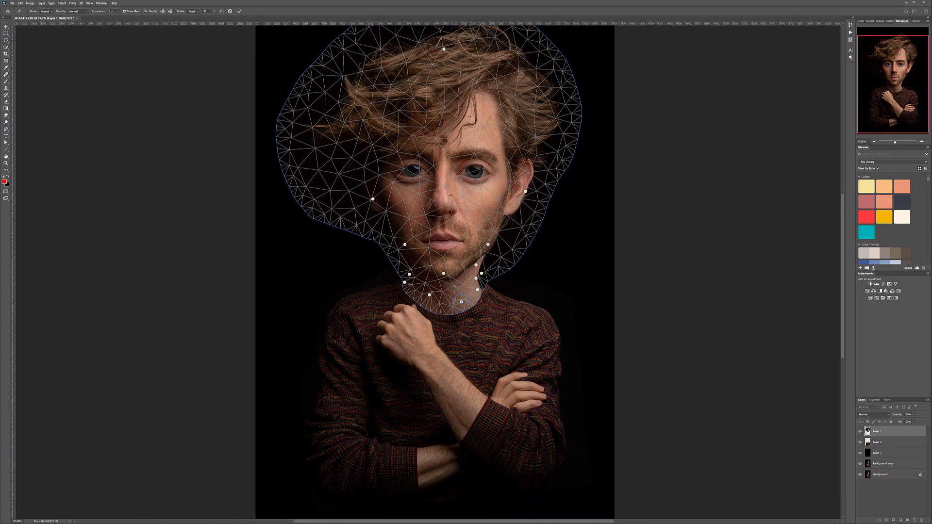
pyautogui.scroll(3, 510, 166)
pyautogui.scroll(-2, 510, 164)
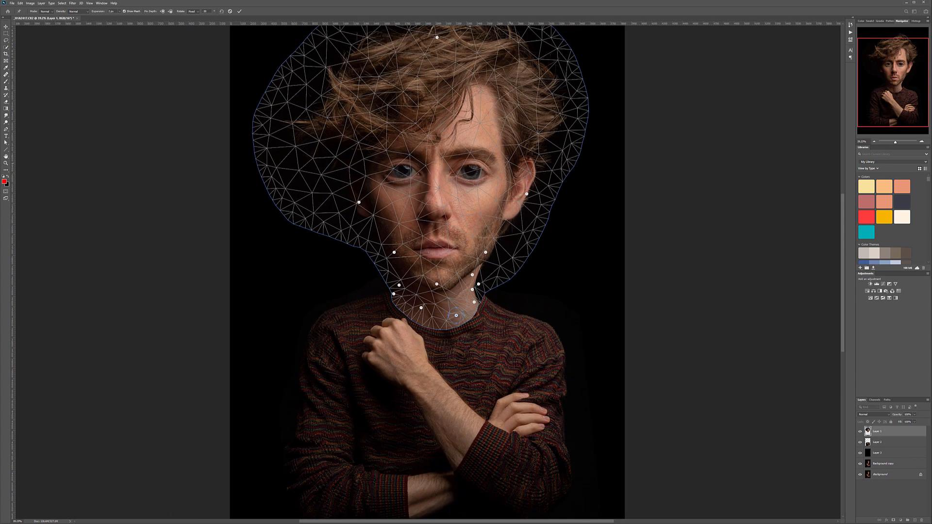
pyautogui.scroll(-2, 431, 315)
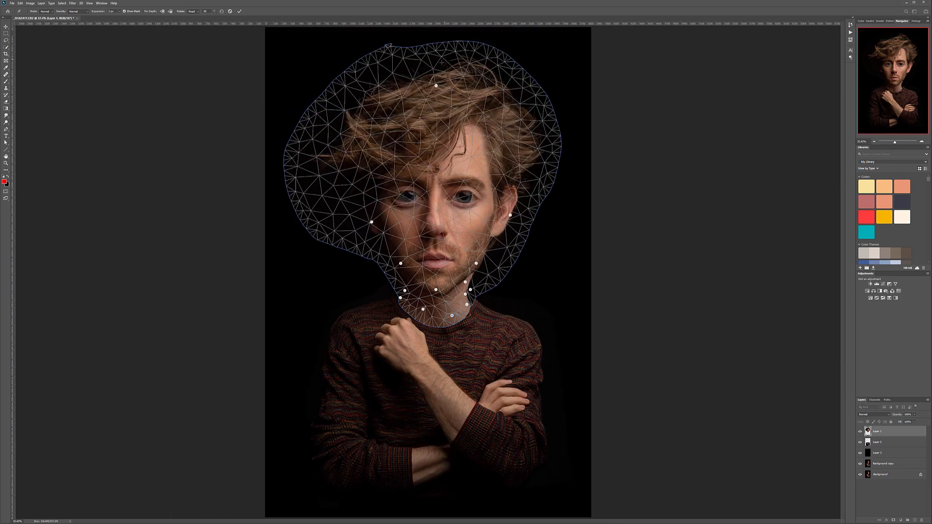
pyautogui.moveTo(436, 86)
pyautogui.mouseDown()
pyautogui.moveTo(441, 100)
pyautogui.moveTo(435, 81)
pyautogui.mouseUp()
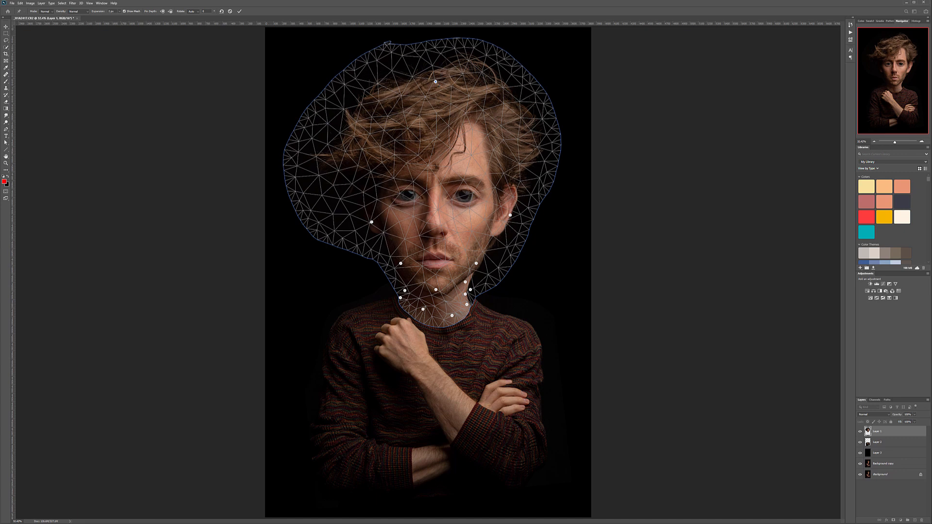
pyautogui.moveTo(510, 215); pyautogui.dragTo(506, 214)
pyautogui.click(371, 222)
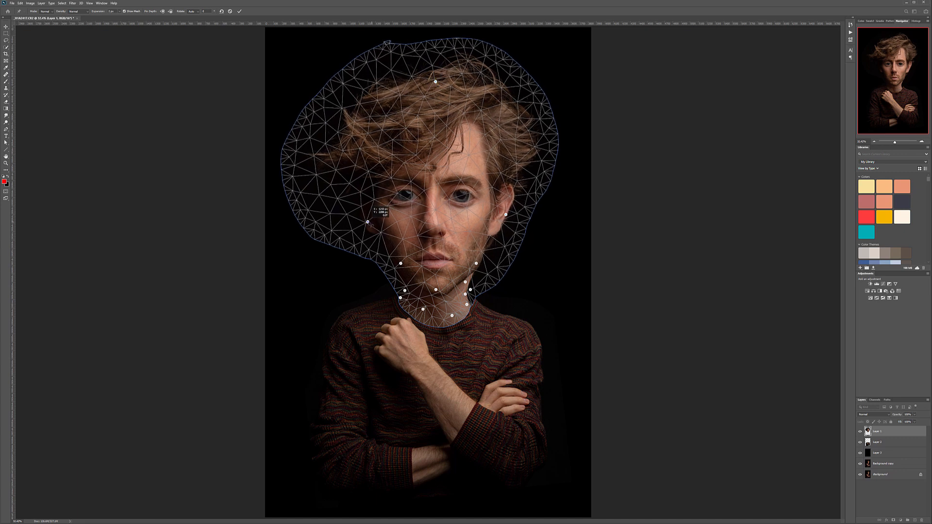
pyautogui.moveTo(506, 215); pyautogui.dragTo(506, 216)
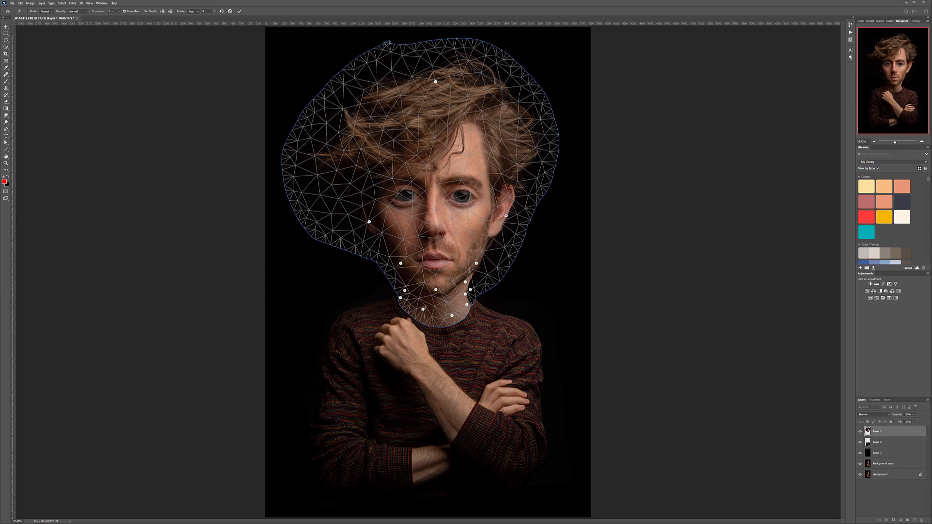
pyautogui.press('Return')
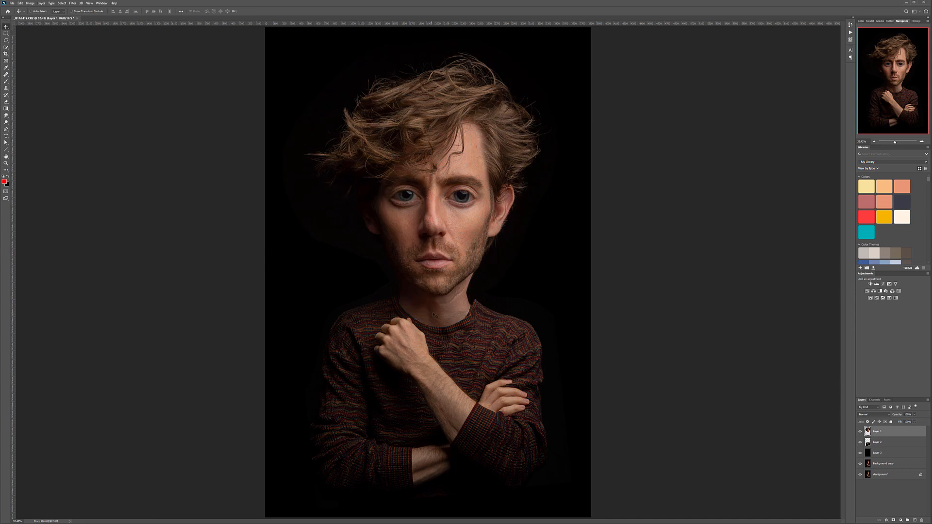
# - Lasso the right edge of the neck with the adjoining jaw and start a Puppet Warp on that selection
pyautogui.scroll(5, 465, 315)
pyautogui.scroll(3, 488, 260)
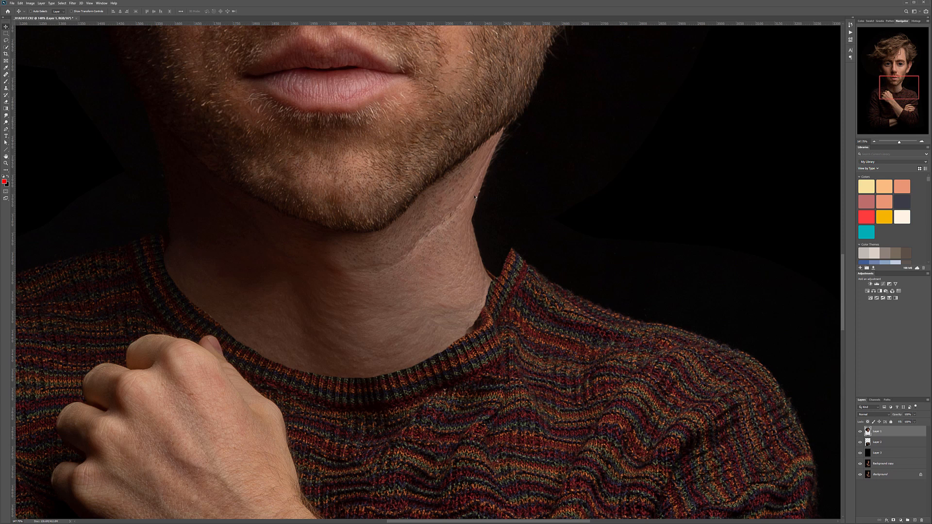
pyautogui.scroll(-3, 471, 183)
pyautogui.scroll(2, 488, 163)
pyautogui.scroll(-2, 472, 226)
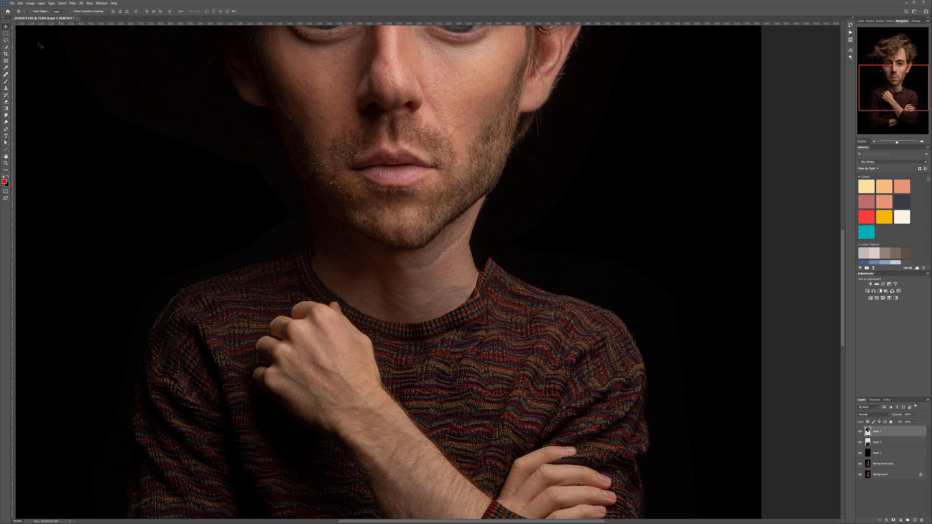
pyautogui.click(6, 40)
pyautogui.moveTo(505, 172)
pyautogui.mouseDown()
pyautogui.moveTo(437, 199)
pyautogui.moveTo(419, 280)
pyautogui.moveTo(507, 276)
pyautogui.mouseUp()
pyautogui.moveTo(520, 239); pyautogui.dragTo(511, 156)
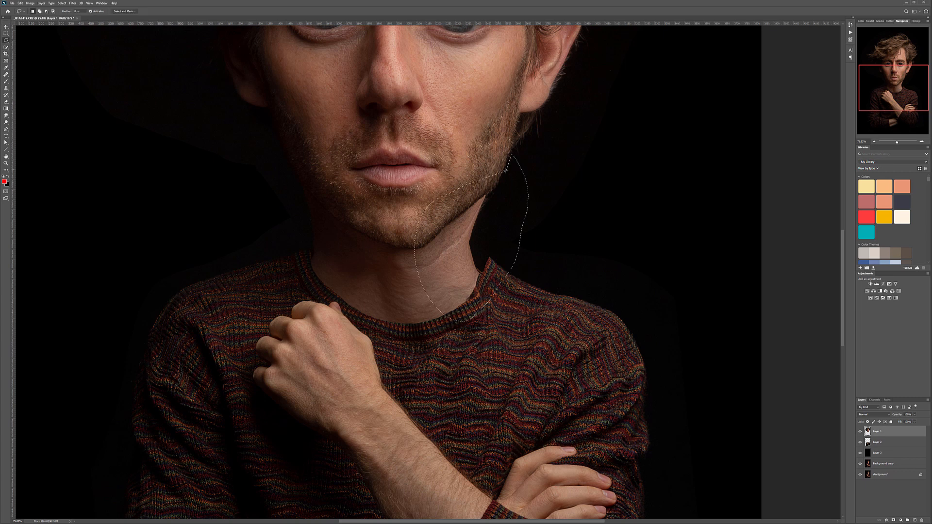
pyautogui.click(23, 3)
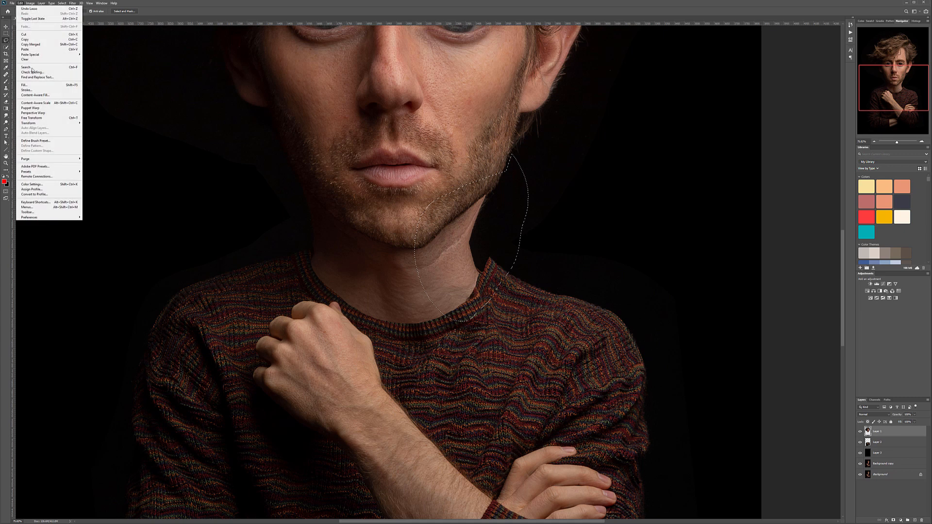
pyautogui.click(58, 113)
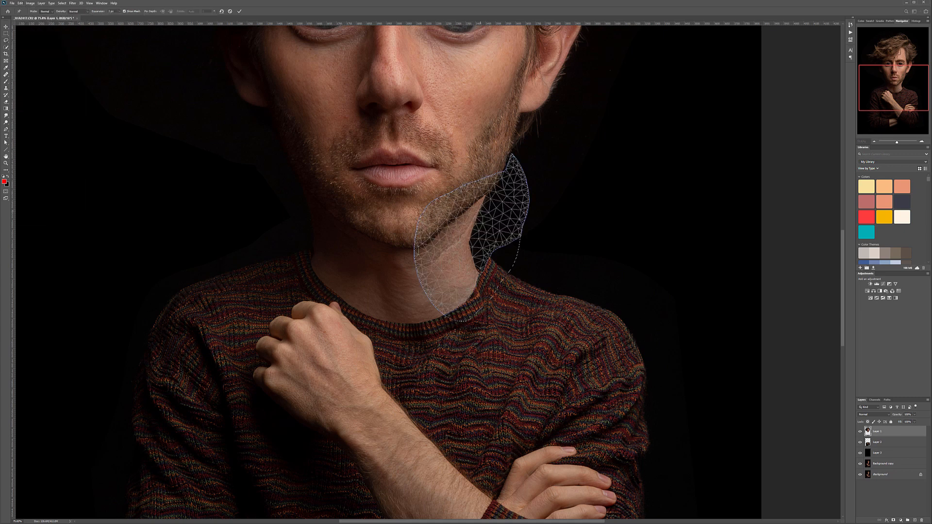
# - Pin the jaw, neck edge and neck base, and pull the upper neck-edge pin toward the jawline
pyautogui.scroll(5, 461, 199)
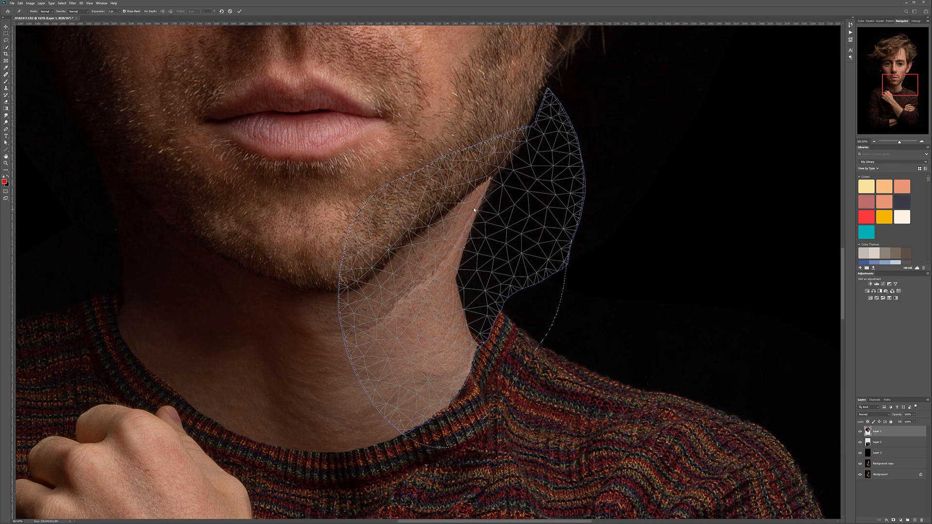
pyautogui.click(493, 169)
pyautogui.click(465, 231)
pyautogui.click(462, 328)
pyautogui.click(389, 377)
pyautogui.click(362, 296)
pyautogui.moveTo(464, 231); pyautogui.dragTo(472, 204)
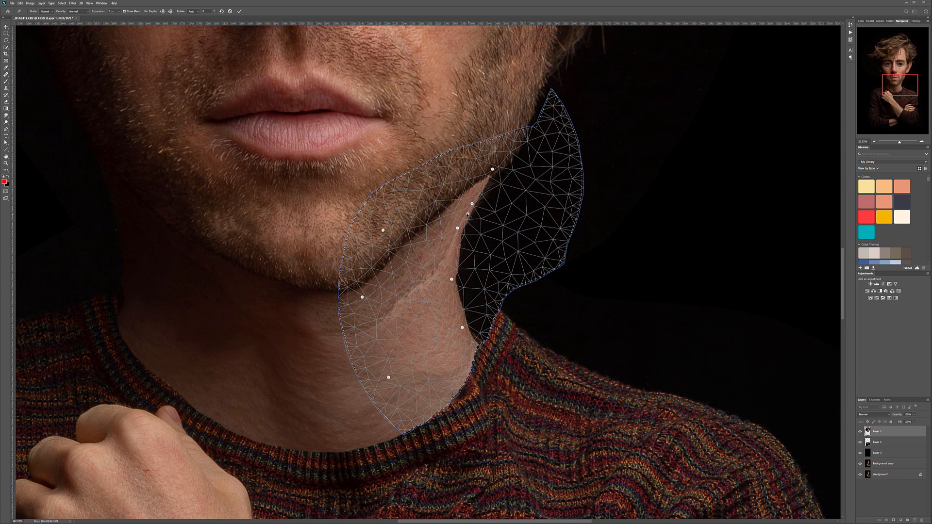
pyautogui.click(465, 213)
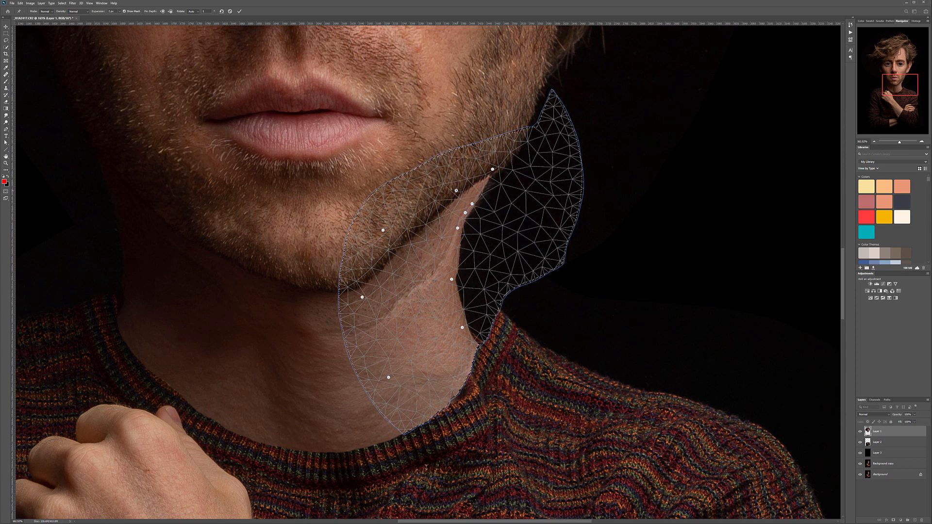
pyautogui.moveTo(457, 191); pyautogui.dragTo(457, 195)
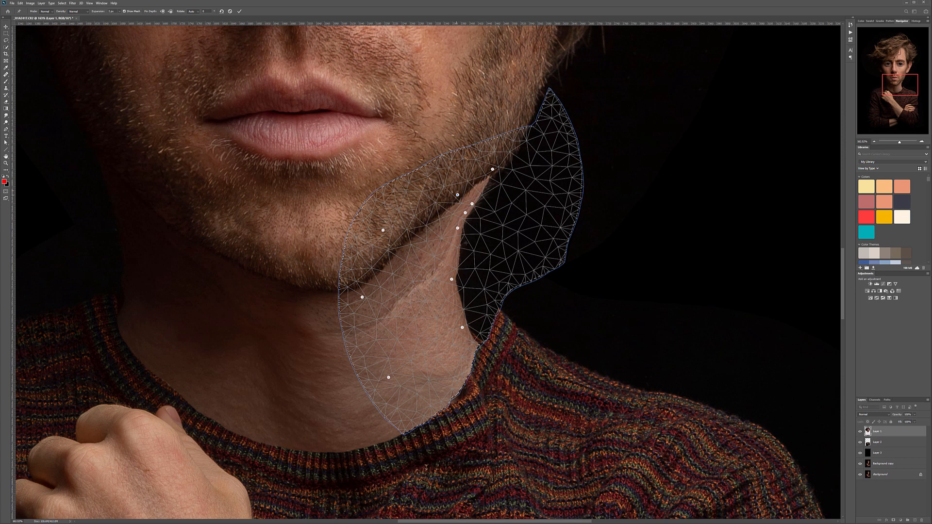
# - Adjust the pins down the neck's right edge, move the lowest one out toward the collar, and commit the warp
pyautogui.click(455, 275)
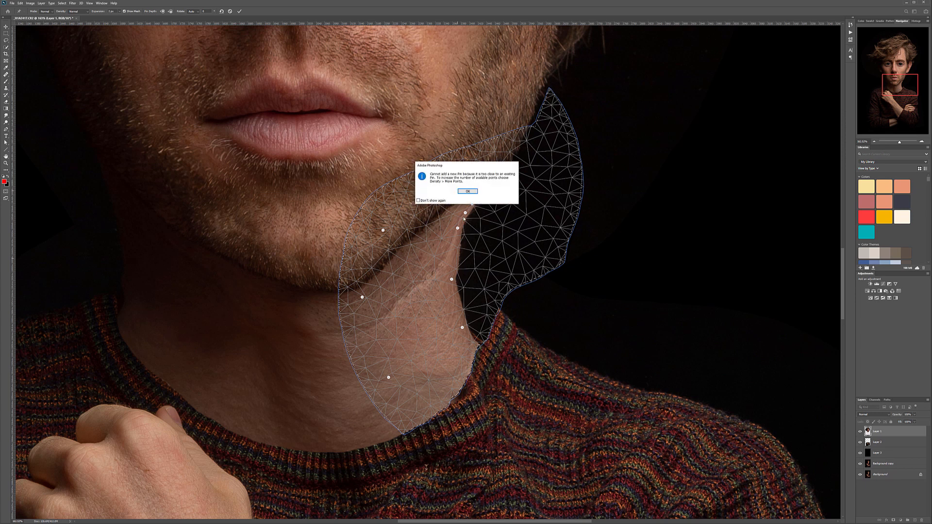
pyautogui.click(468, 192)
pyautogui.moveTo(451, 280); pyautogui.dragTo(450, 279)
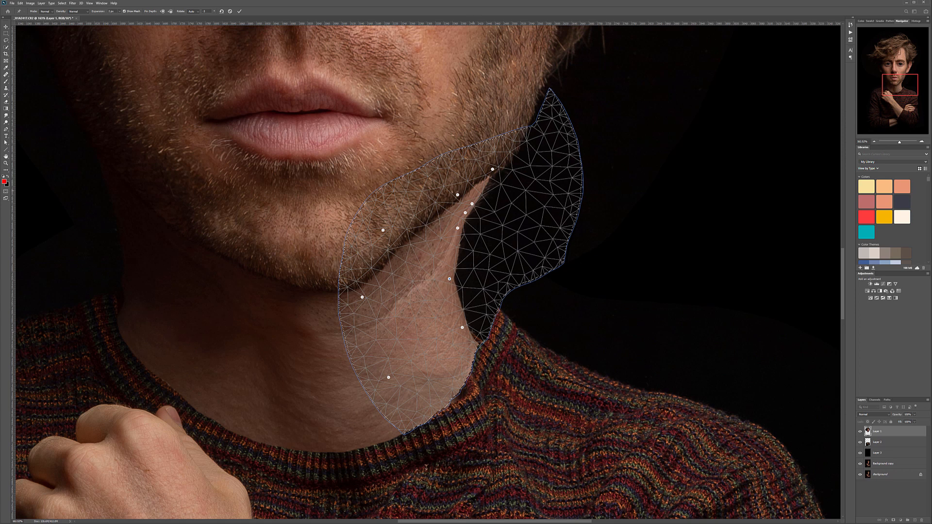
pyautogui.moveTo(463, 329); pyautogui.dragTo(470, 330)
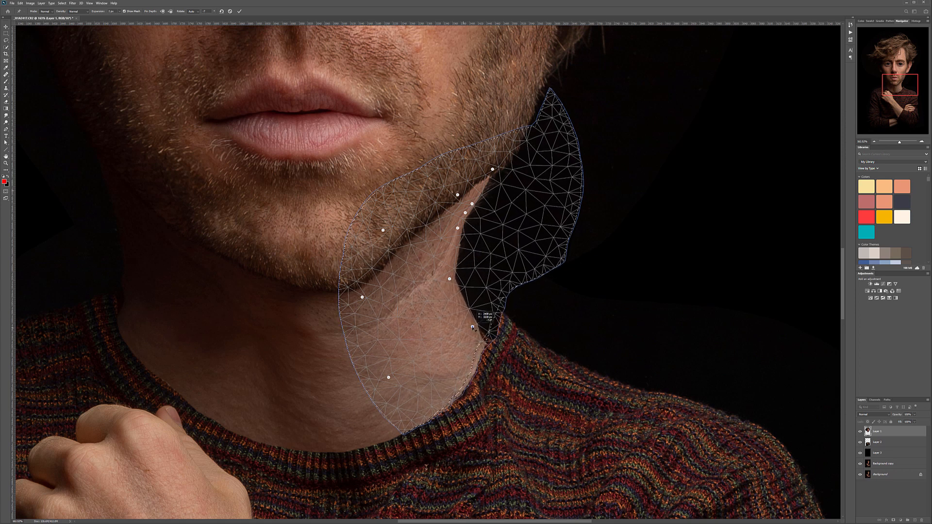
pyautogui.moveTo(462, 306); pyautogui.dragTo(459, 308)
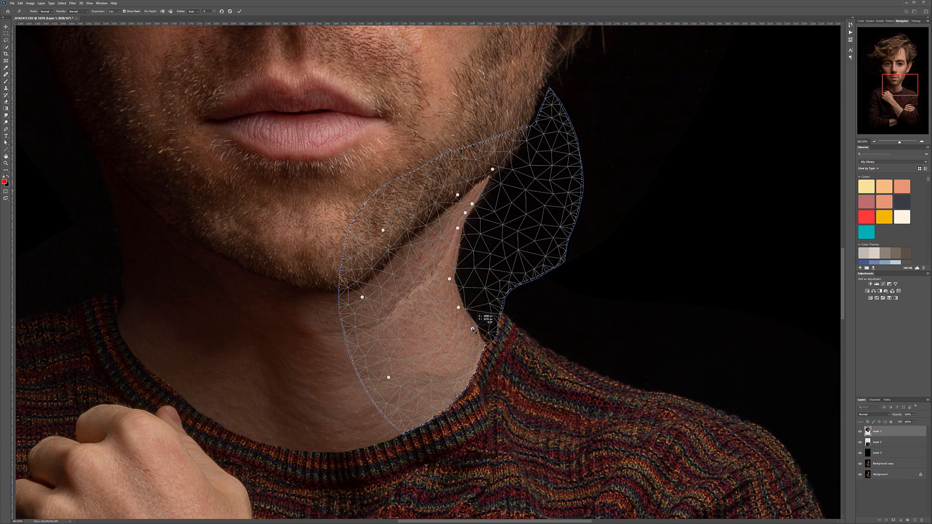
pyautogui.moveTo(458, 228); pyautogui.dragTo(475, 198)
pyautogui.click(465, 212)
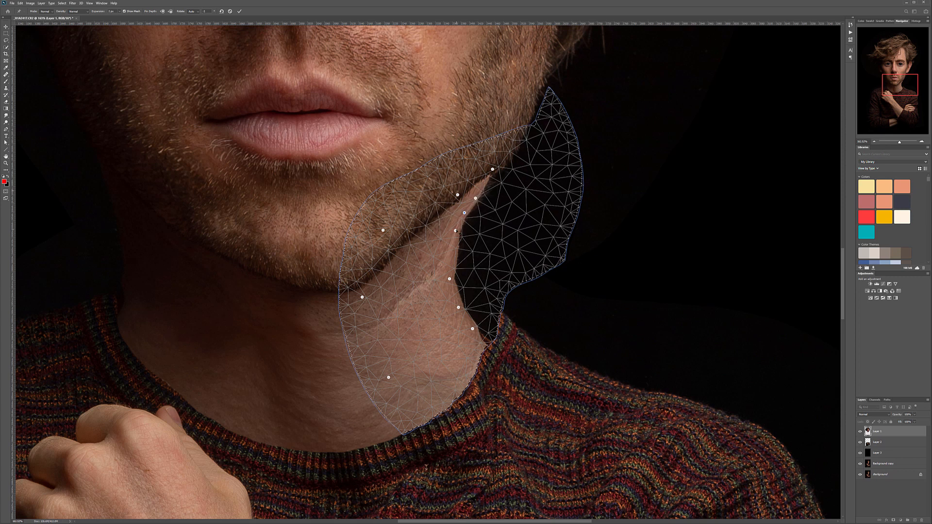
pyautogui.click(450, 280)
pyautogui.moveTo(451, 281); pyautogui.dragTo(452, 281)
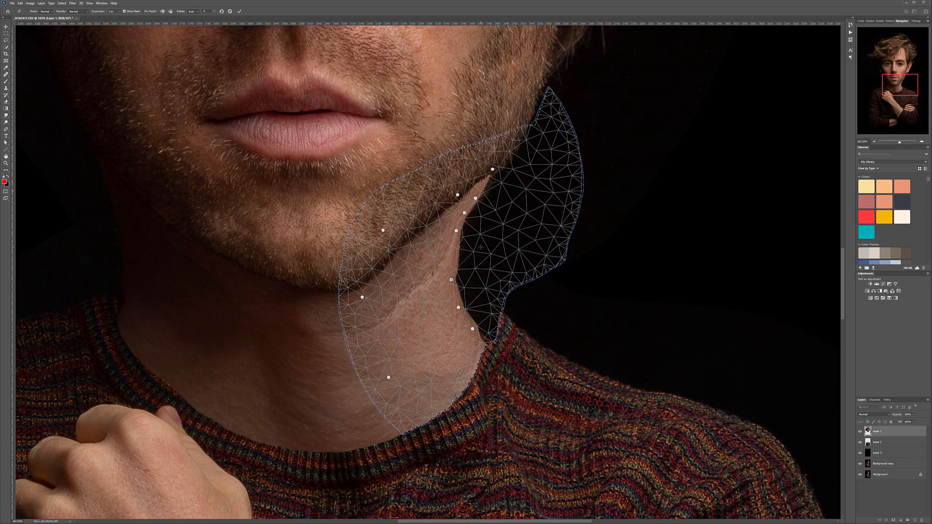
pyautogui.press('Return')
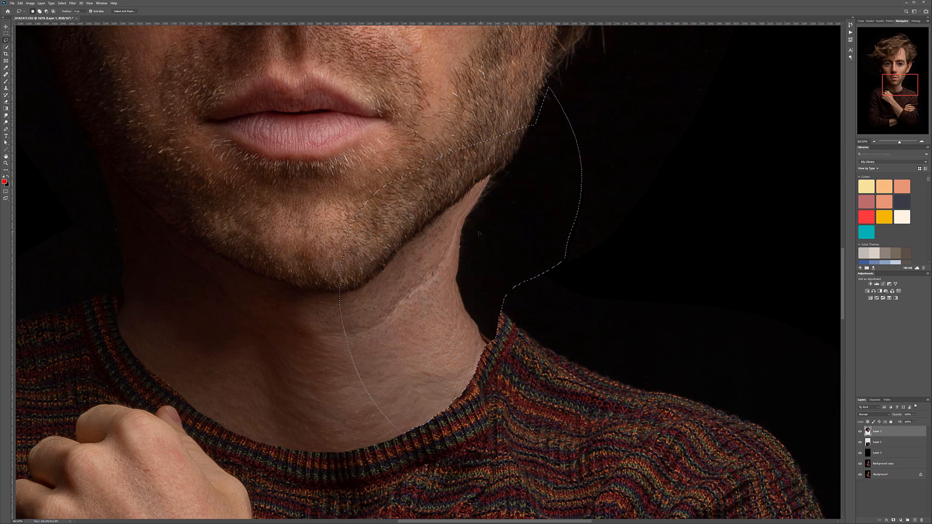
# - Undo the Puppet Warp made on the selected neck area and remove the selection
pyautogui.click(5, 33)
pyautogui.hotkey('ctrl', 'd')
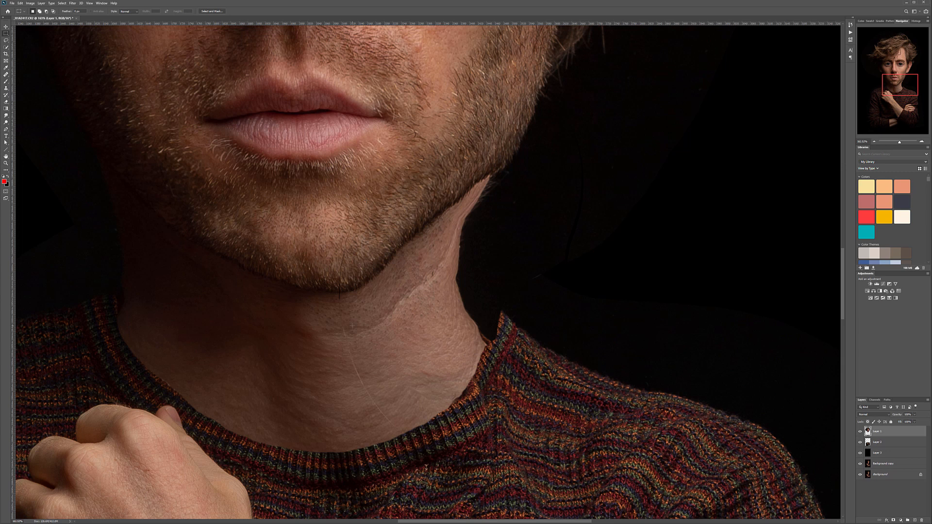
pyautogui.hotkey('ctrl', 'z')
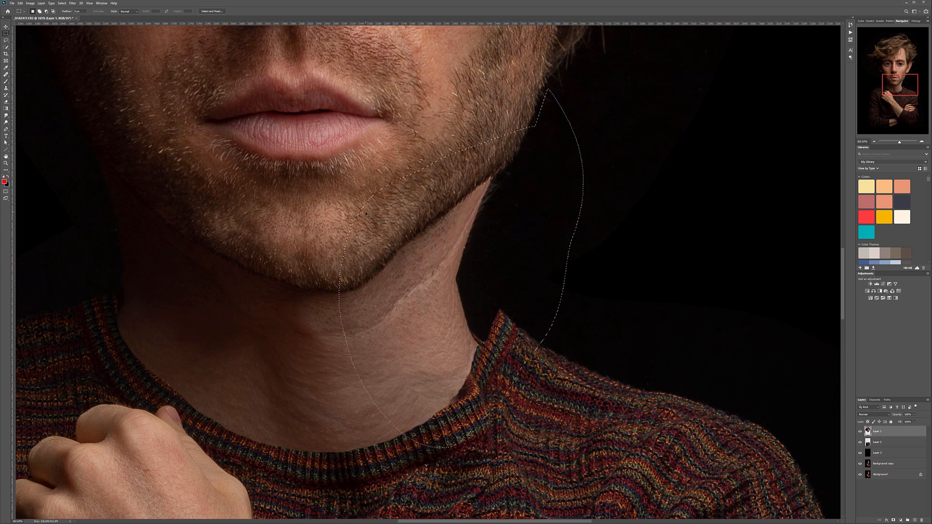
pyautogui.click(586, 209)
# - Start a Puppet Warp on the whole head layer, pin the jaw corner, neck edge and collar, and nudge the neck-edge pin slightly right
pyautogui.scroll(-10, 433, 260)
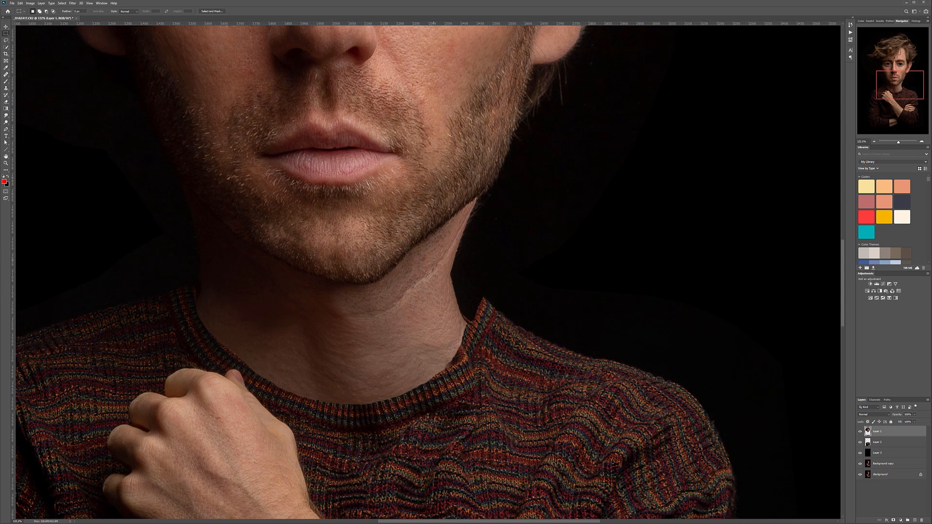
pyautogui.scroll(-3, 525, 362)
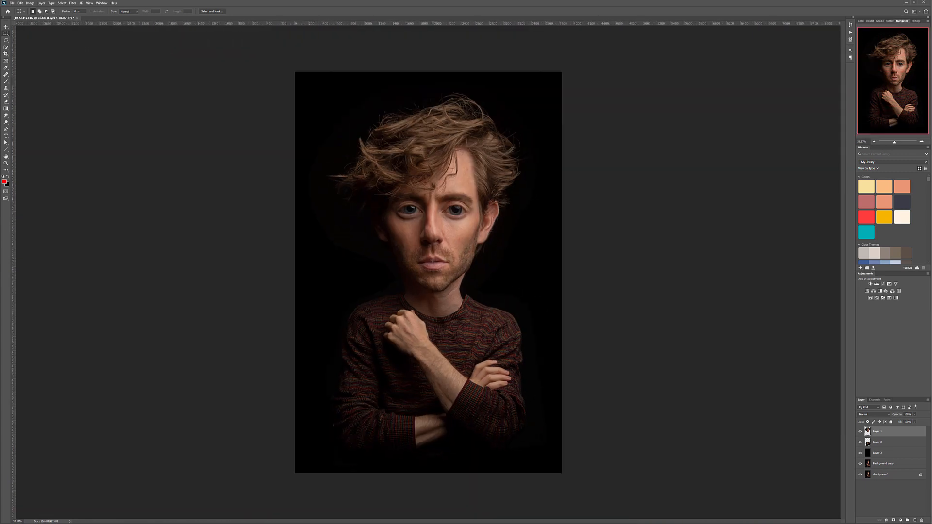
pyautogui.scroll(5, 448, 293)
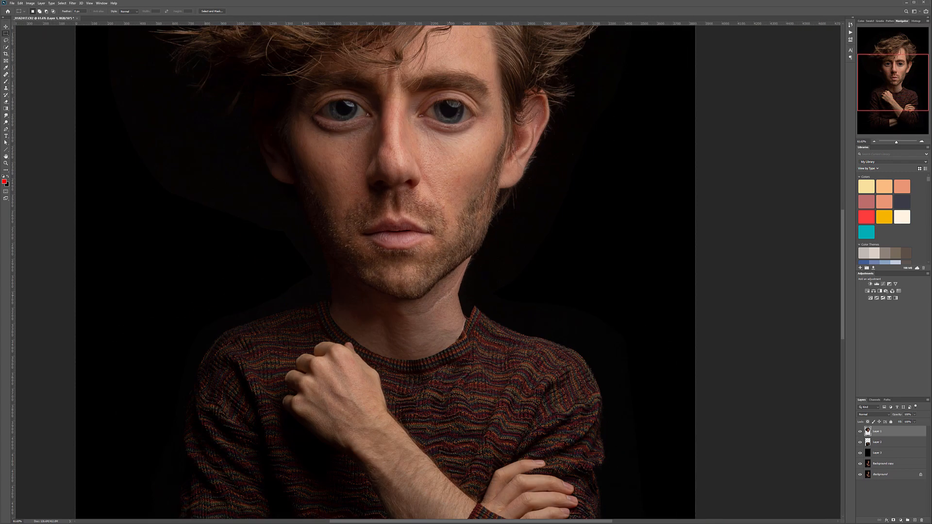
pyautogui.scroll(8, 461, 296)
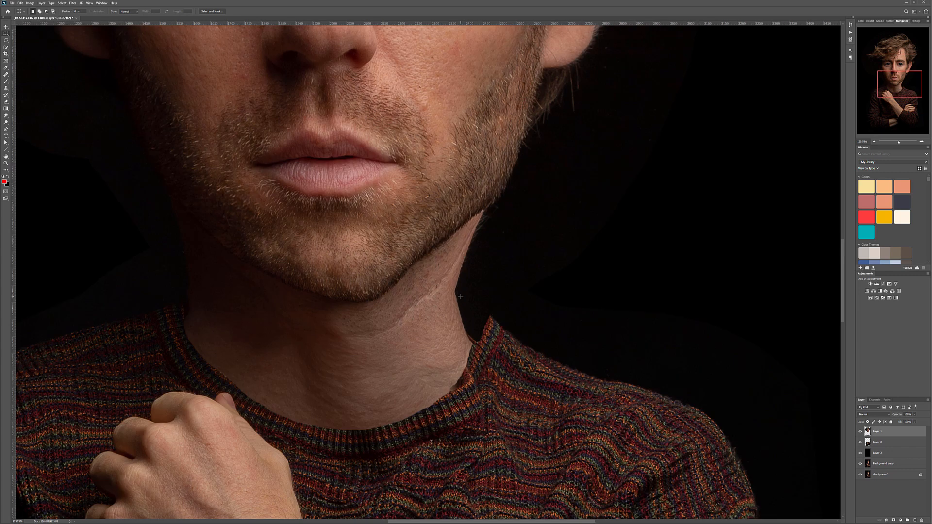
pyautogui.scroll(-10, 447, 284)
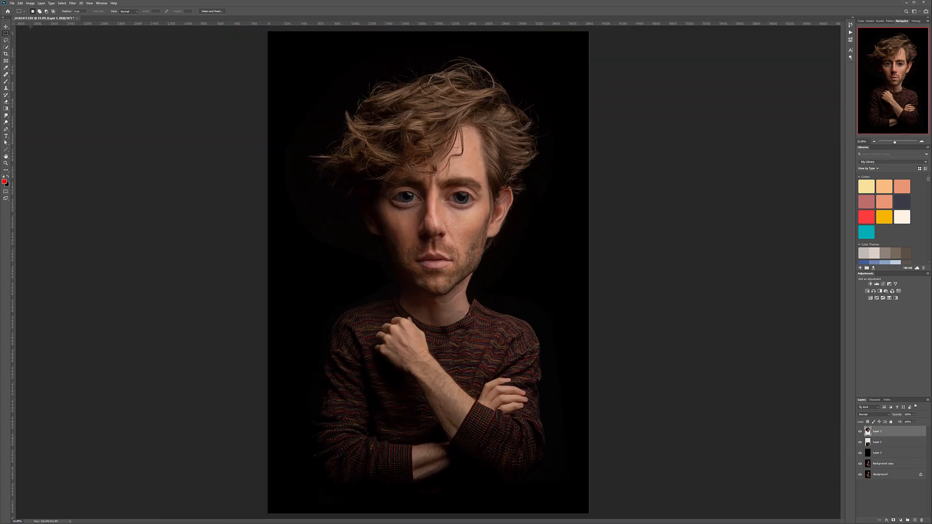
pyautogui.click(29, 4)
pyautogui.moveTo(12, 3)
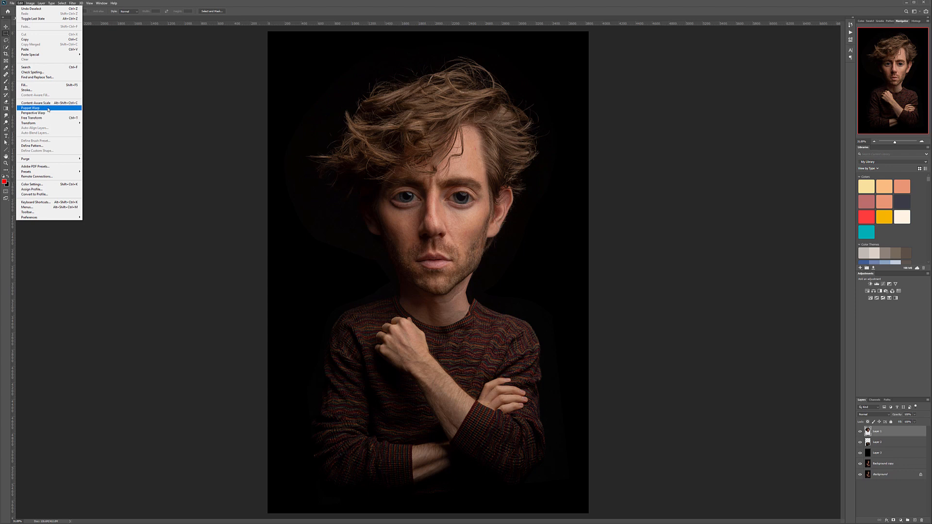
pyautogui.click(39, 108)
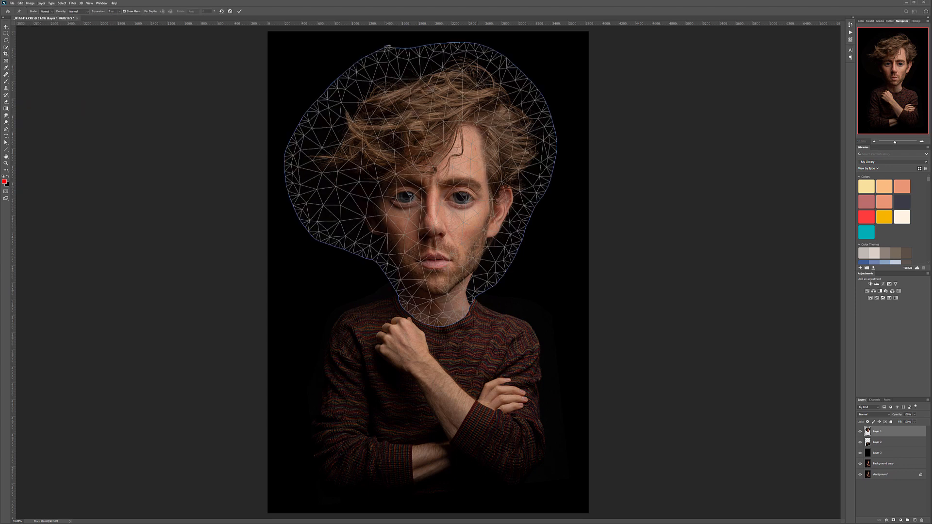
pyautogui.scroll(10, 464, 294)
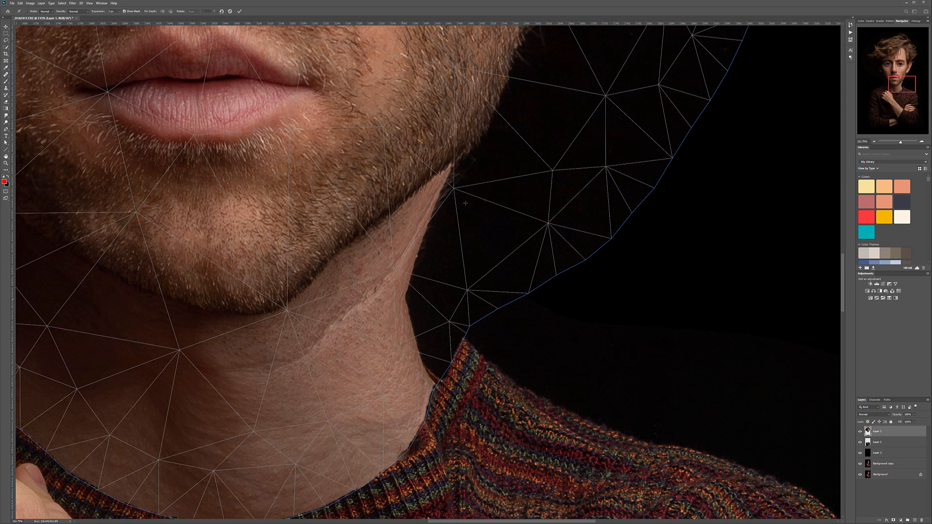
pyautogui.click(448, 158)
pyautogui.click(403, 299)
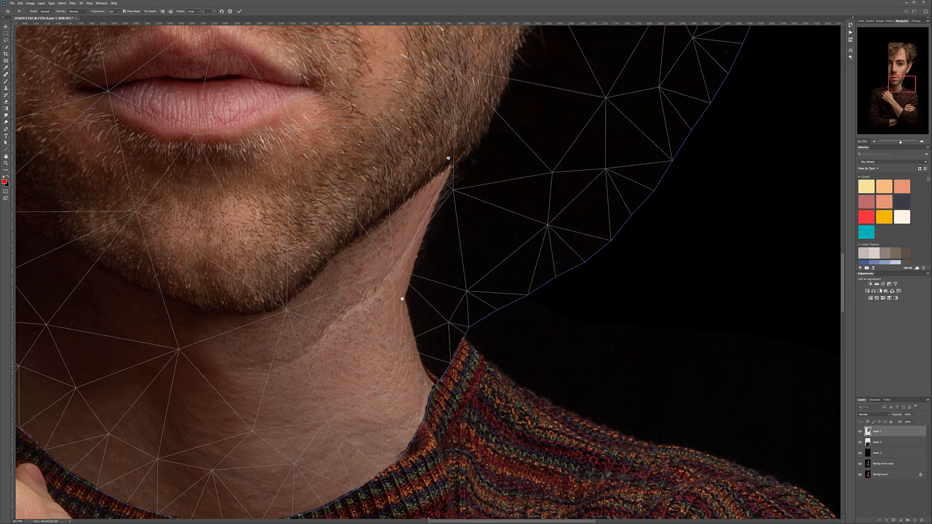
pyautogui.click(428, 387)
pyautogui.moveTo(402, 300); pyautogui.dragTo(404, 298)
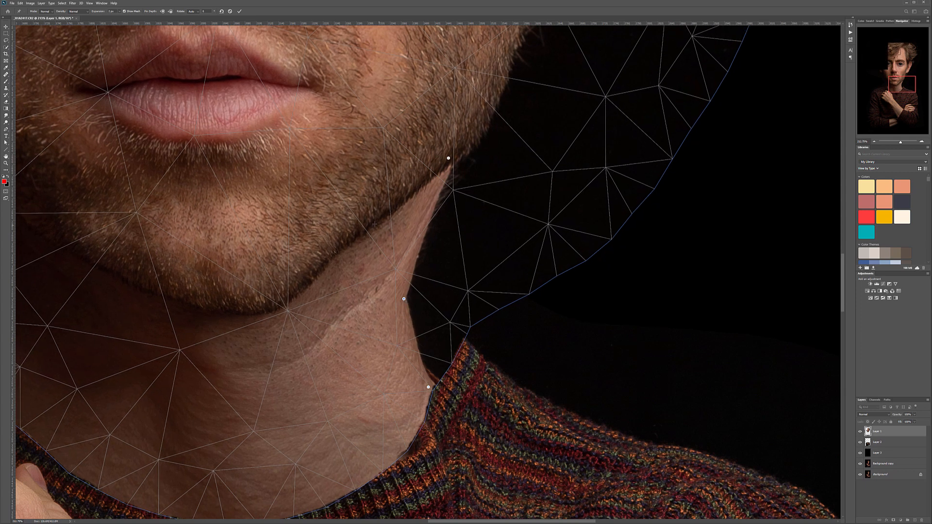
# - Anchor the chin, lower lip and neck base with pins, and try to add more pins along the neck's right edge
pyautogui.press('Return')
pyautogui.click(290, 314)
pyautogui.click(196, 132)
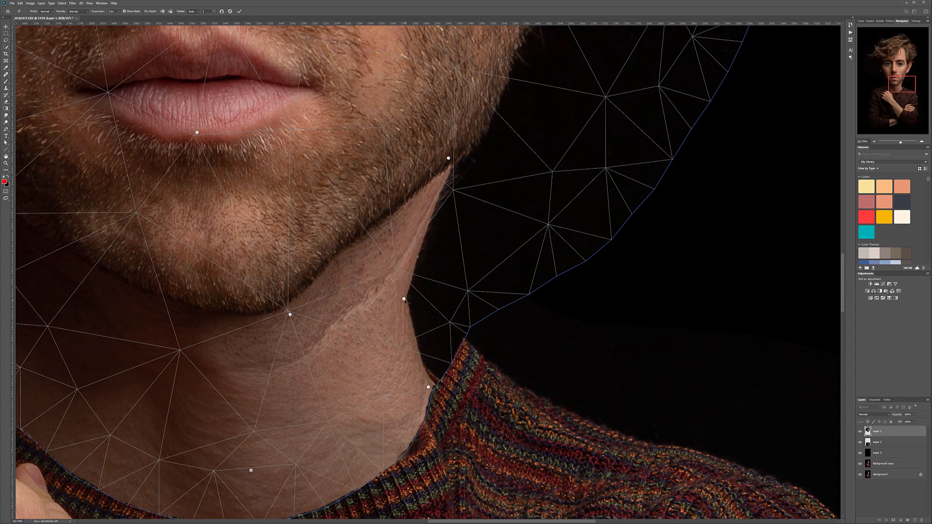
pyautogui.click(415, 329)
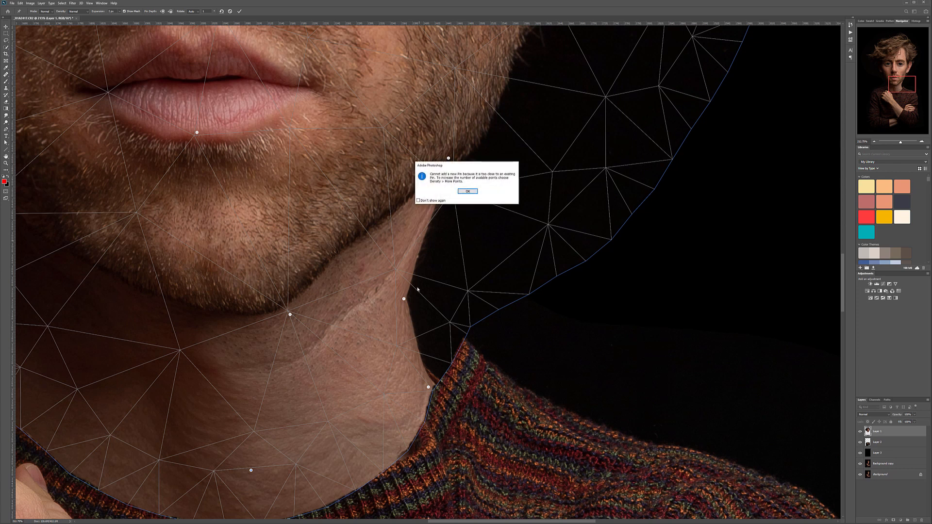
pyautogui.click(468, 191)
pyautogui.click(421, 247)
pyautogui.click(468, 191)
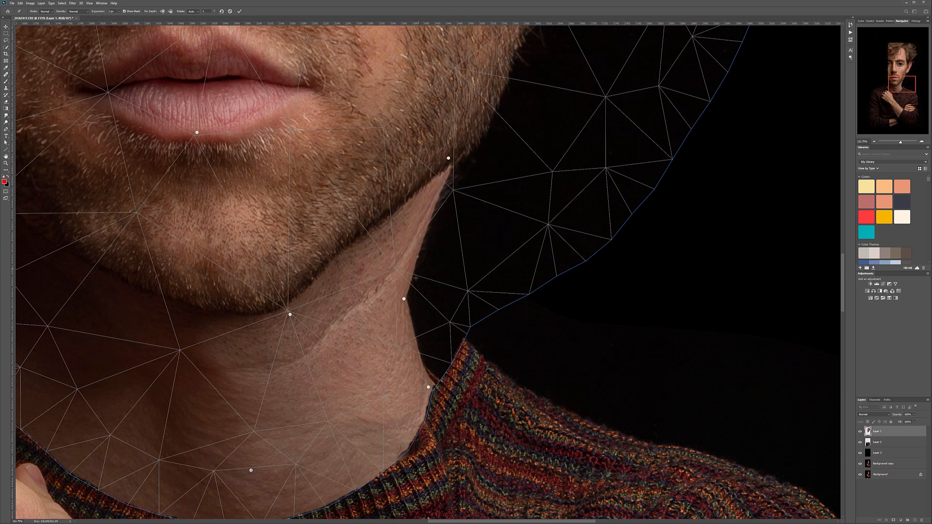
# - Nudge the neck-edge pin upward, pull a pin in the dark area beside the neck up and inward, and commit the Puppet Warp
pyautogui.moveTo(404, 299); pyautogui.dragTo(404, 297)
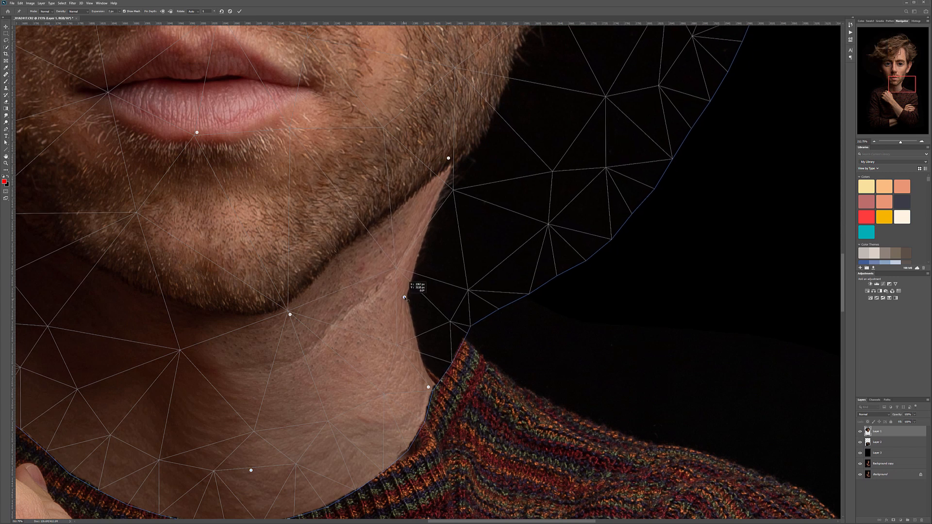
pyautogui.click(413, 252)
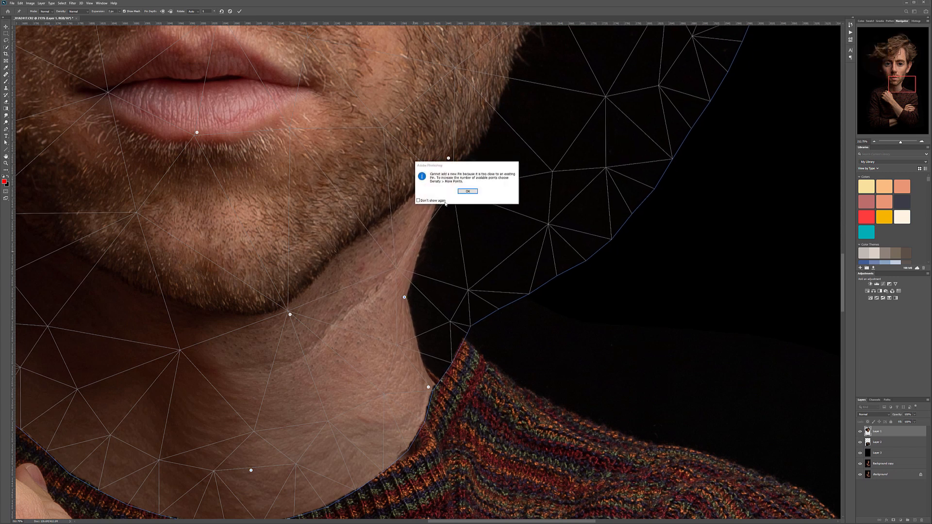
pyautogui.press('Return')
pyautogui.click(411, 249)
pyautogui.click(476, 192)
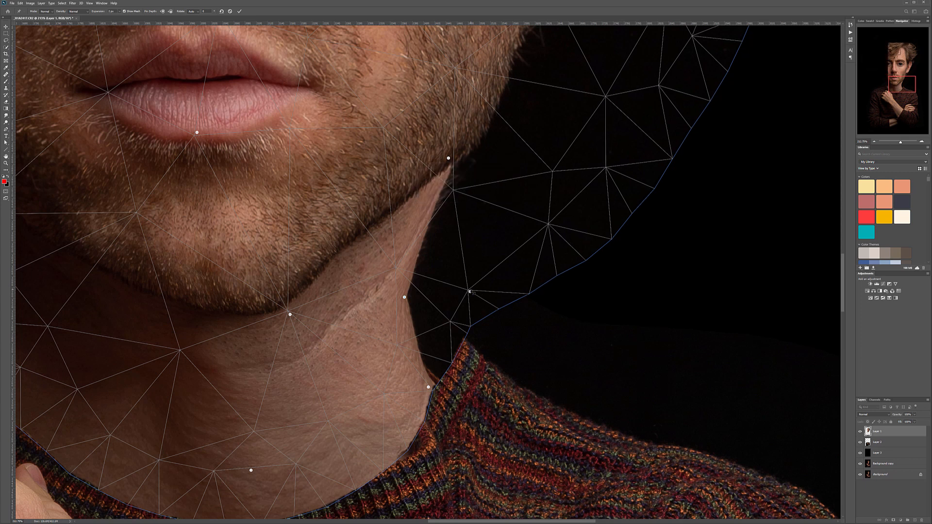
pyautogui.moveTo(470, 292); pyautogui.dragTo(453, 267)
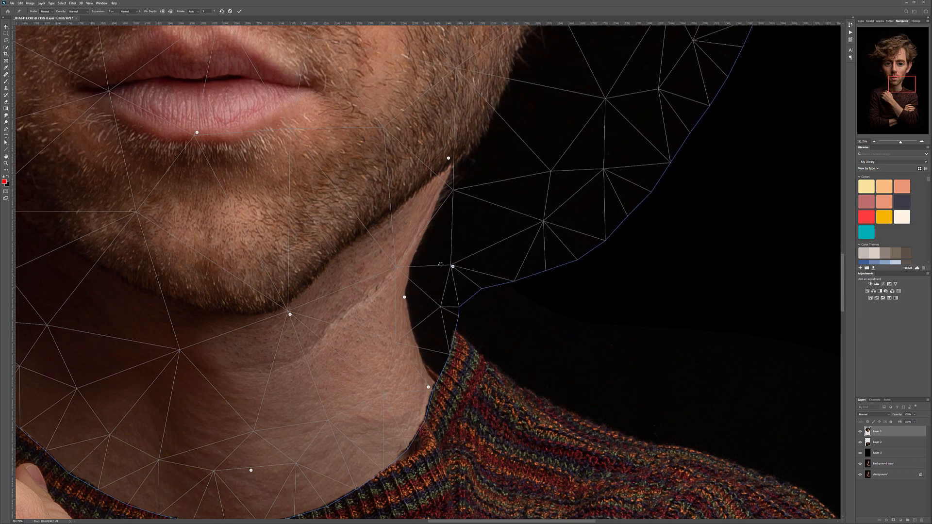
pyautogui.press('Return')
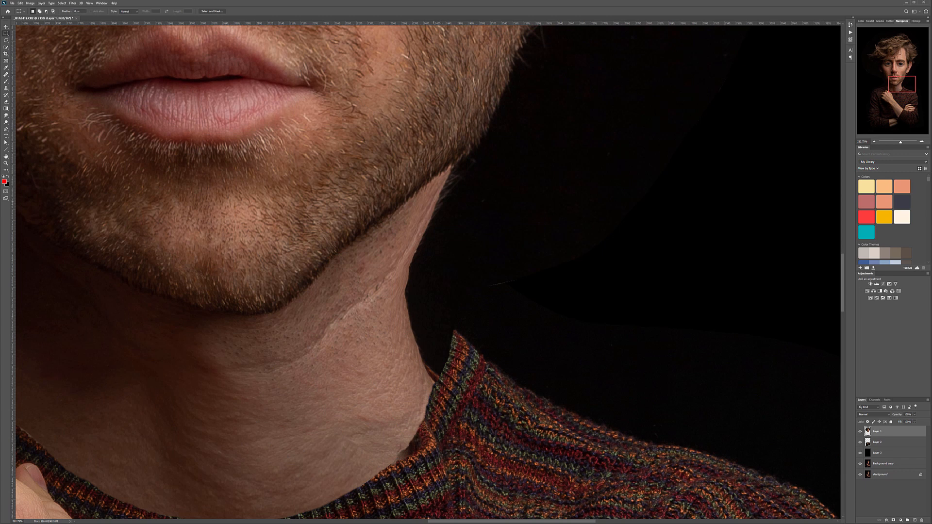
# - Scale the body layer down slightly with Free Transform and reposition it so the collar sits under the neck
pyautogui.scroll(-8, 374, 305)
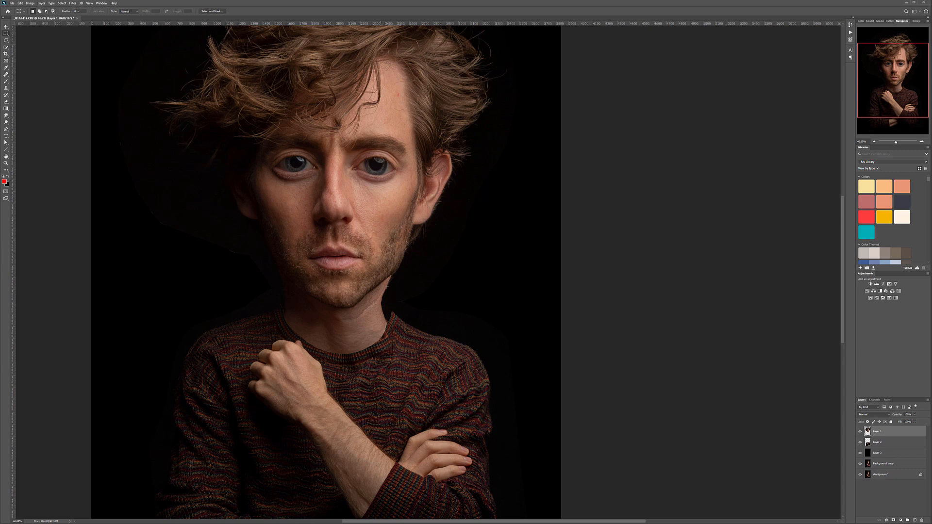
pyautogui.scroll(5, 391, 321)
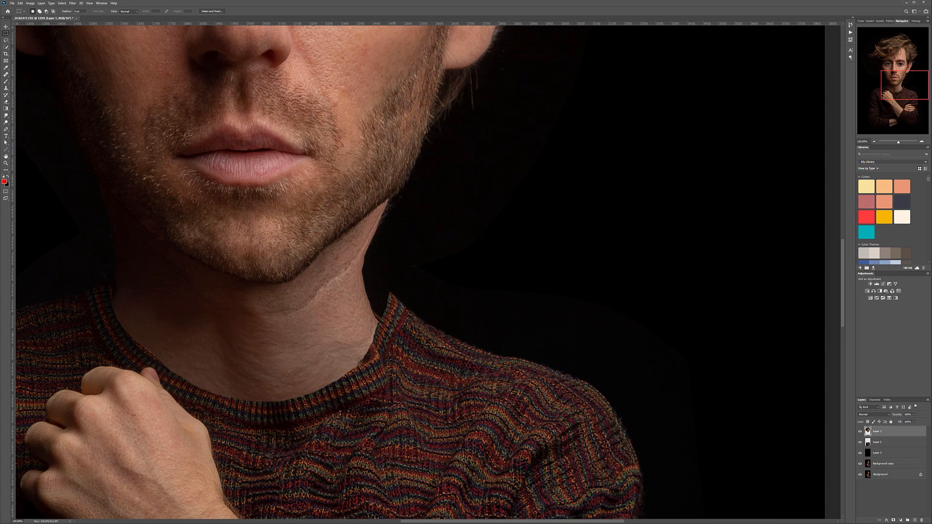
pyautogui.scroll(2, 381, 313)
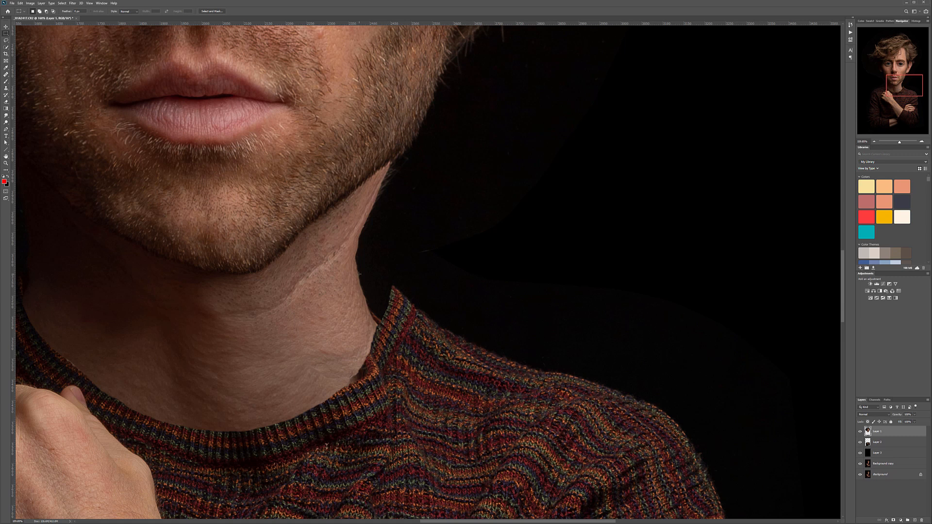
pyautogui.scroll(-6, 388, 316)
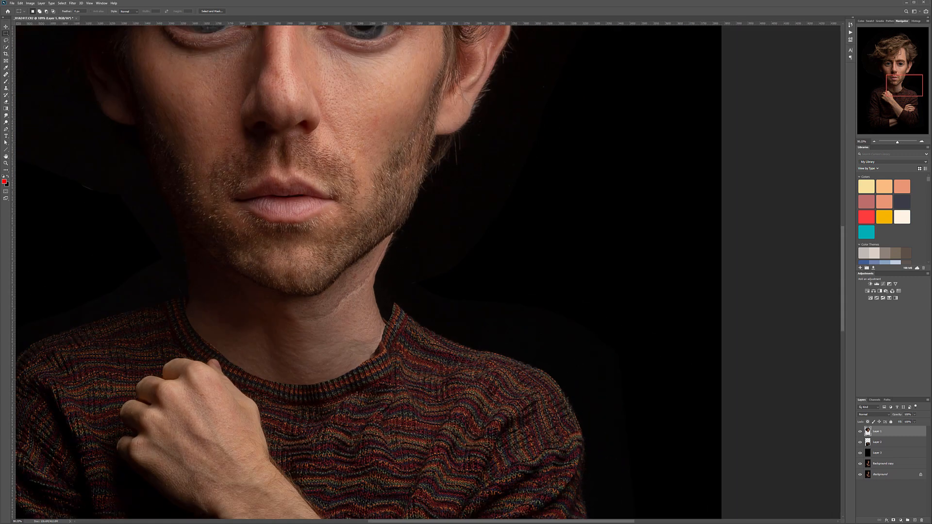
pyautogui.scroll(-1, 398, 335)
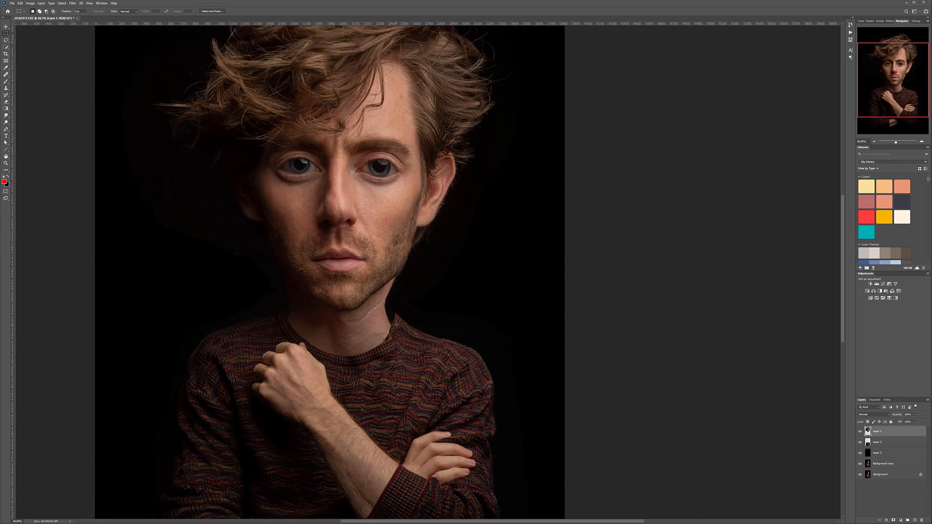
pyautogui.scroll(-2, 395, 332)
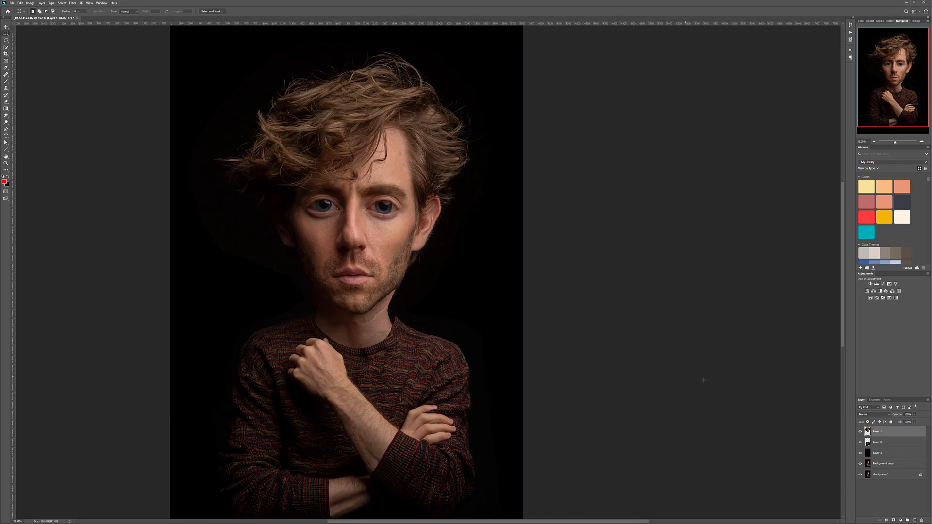
pyautogui.click(880, 443)
pyautogui.hotkey('ctrl', 't')
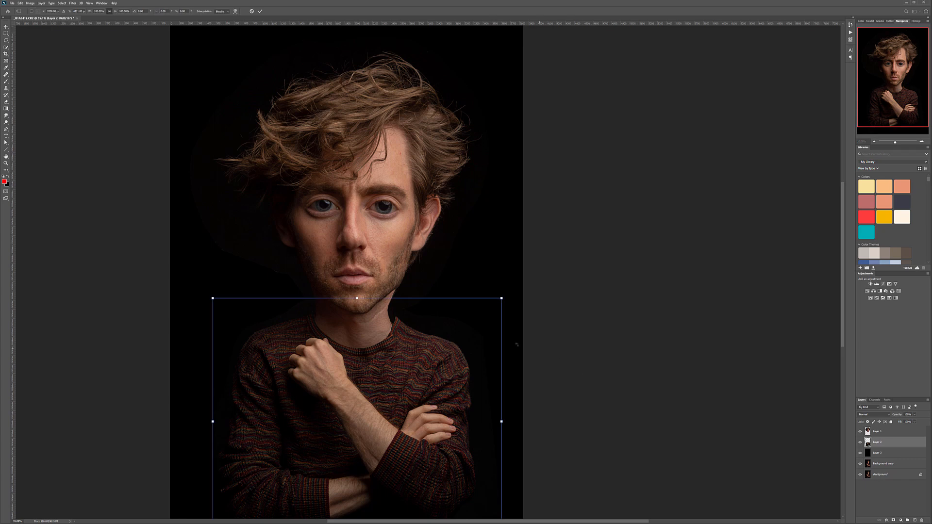
pyautogui.moveTo(502, 298); pyautogui.dragTo(496, 302)
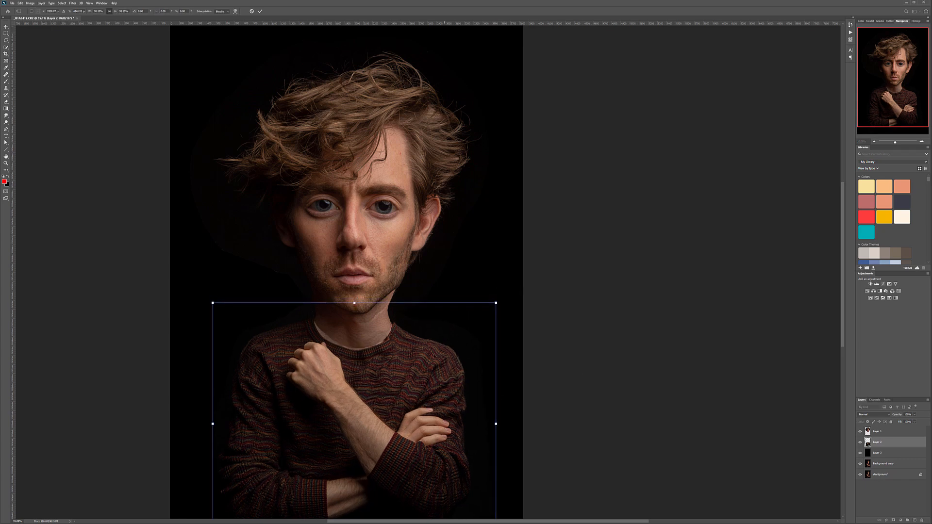
pyautogui.moveTo(425, 356); pyautogui.dragTo(427, 348)
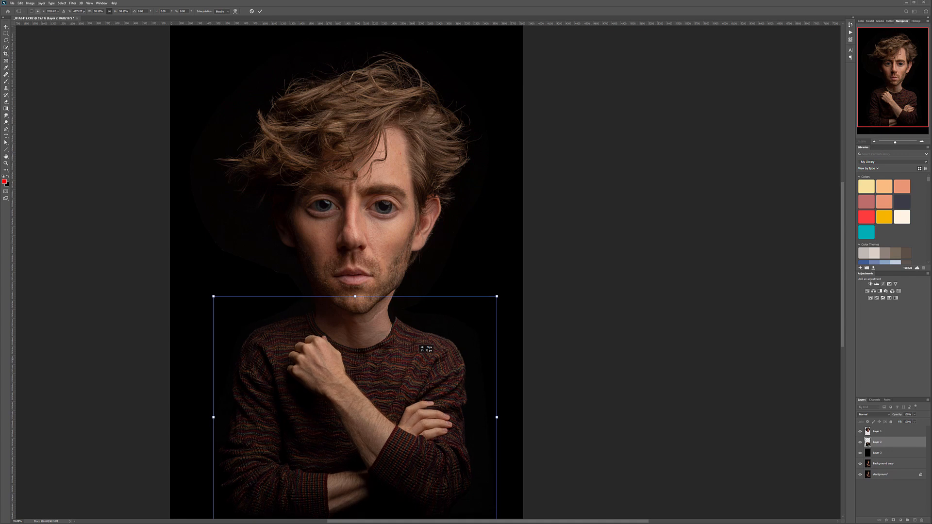
pyautogui.moveTo(497, 297); pyautogui.dragTo(490, 305)
pyautogui.moveTo(431, 364)
pyautogui.mouseDown()
pyautogui.moveTo(439, 341)
pyautogui.moveTo(437, 357)
pyautogui.mouseUp()
pyautogui.press('Return')
# - Add a layer mask to the head layer, and rename the two top layers head and body
pyautogui.press('m')
pyautogui.click(889, 432)
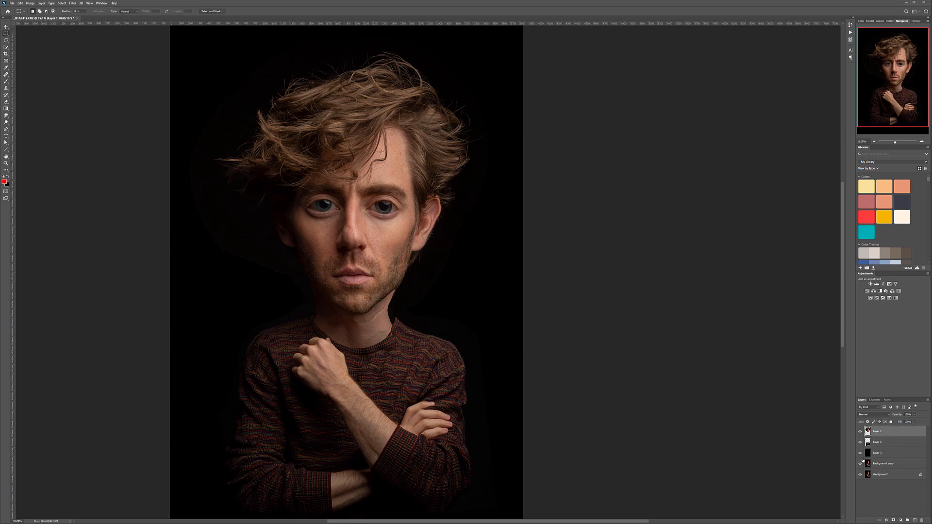
pyautogui.click(893, 520)
pyautogui.doubleClick(887, 432)
pyautogui.doubleClick(878, 443)
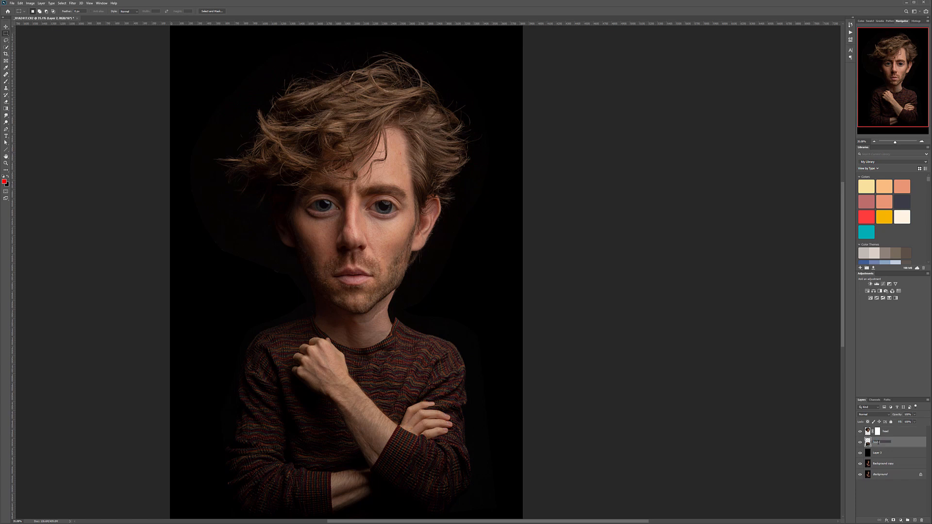
# - Paint black on the head layer's mask over the left side of the neckline with an enlarged, reduced-opacity soft round brush
pyautogui.click(881, 433)
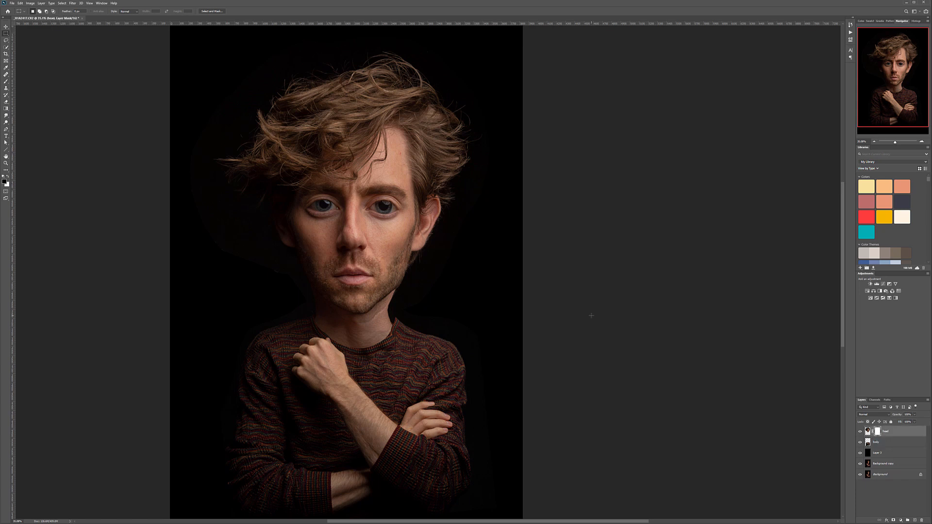
pyautogui.click(9, 81)
pyautogui.rightClick(315, 223)
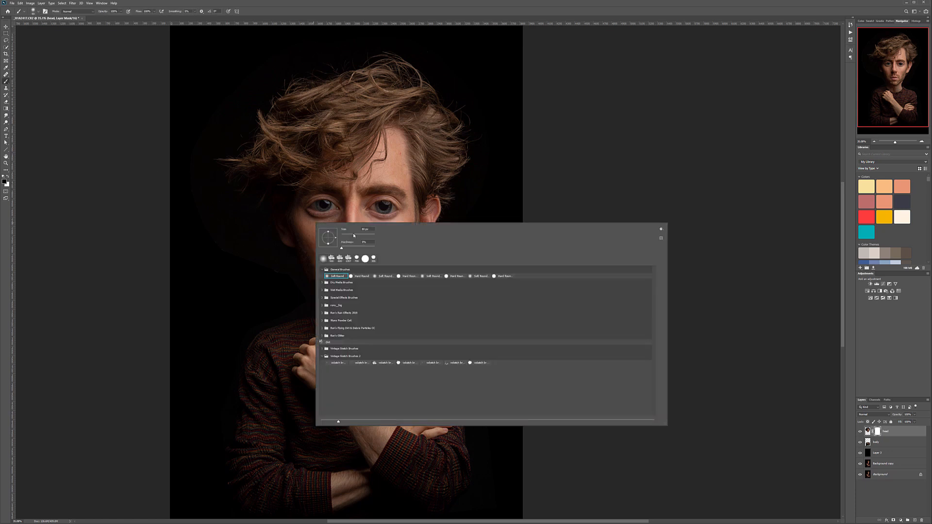
pyautogui.click(142, 201)
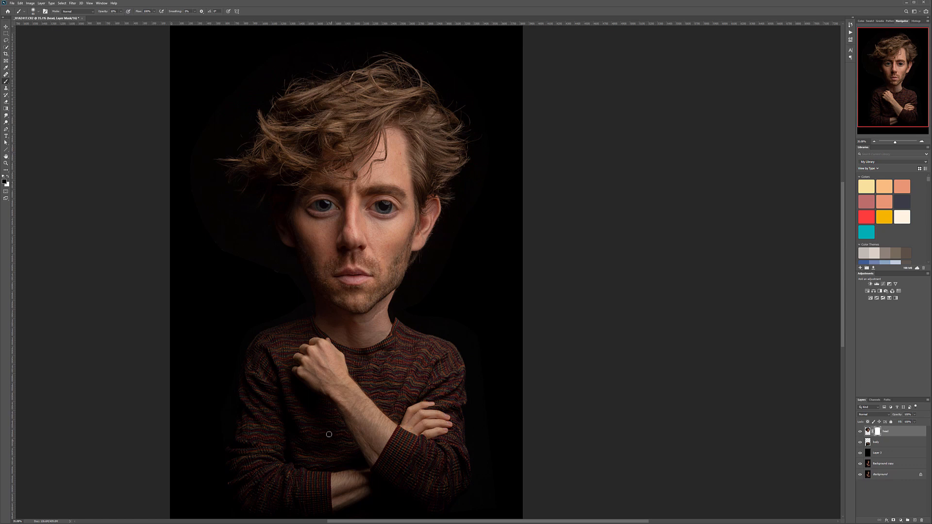
pyautogui.scroll(5, 317, 368)
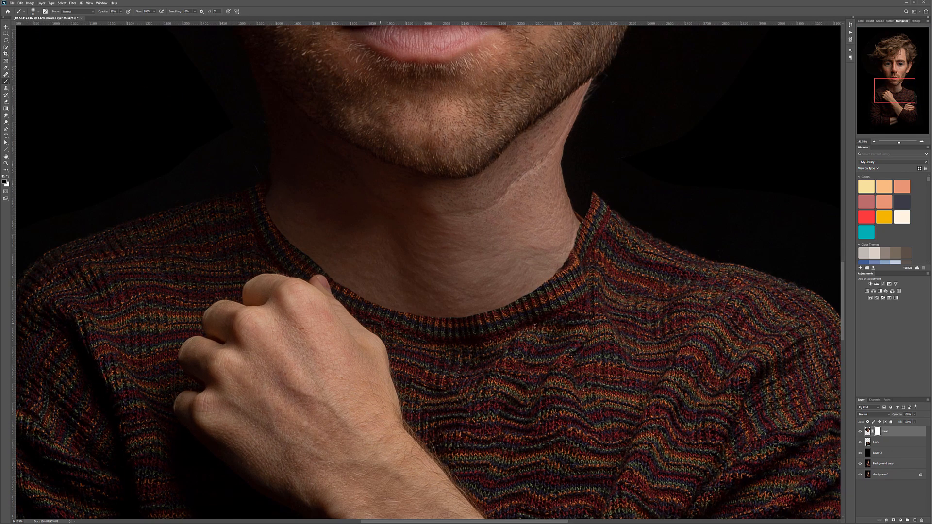
pyautogui.press(']')
pyautogui.press(']')
pyautogui.press(']')
pyautogui.press(']')
pyautogui.moveTo(279, 220)
pyautogui.mouseDown()
pyautogui.moveTo(291, 235)
pyautogui.moveTo(337, 243)
pyautogui.mouseUp()
# - Lower the brush flow and paint the head mask along the neckline to reveal the sweater collar from left to right
pyautogui.click(154, 11)
pyautogui.moveTo(144, 18); pyautogui.dragTo(144, 18)
pyautogui.moveTo(258, 197); pyautogui.dragTo(320, 281)
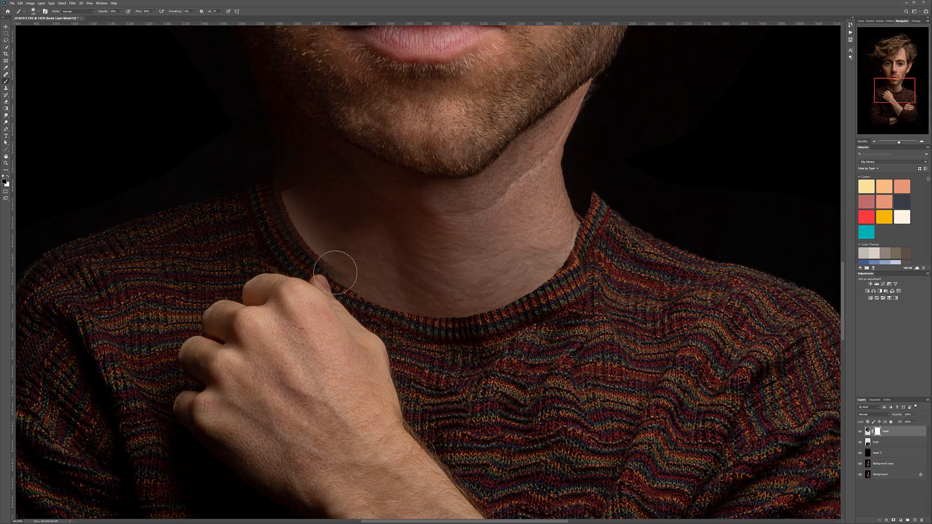
pyautogui.moveTo(352, 281)
pyautogui.mouseDown()
pyautogui.moveTo(404, 306)
pyautogui.moveTo(389, 305)
pyautogui.moveTo(403, 315)
pyautogui.moveTo(443, 324)
pyautogui.moveTo(402, 314)
pyautogui.moveTo(419, 314)
pyautogui.moveTo(355, 283)
pyautogui.moveTo(462, 324)
pyautogui.moveTo(530, 297)
pyautogui.moveTo(496, 315)
pyautogui.moveTo(553, 277)
pyautogui.moveTo(540, 281)
pyautogui.moveTo(594, 219)
pyautogui.moveTo(587, 195)
pyautogui.moveTo(595, 205)
pyautogui.moveTo(571, 217)
pyautogui.mouseUp()
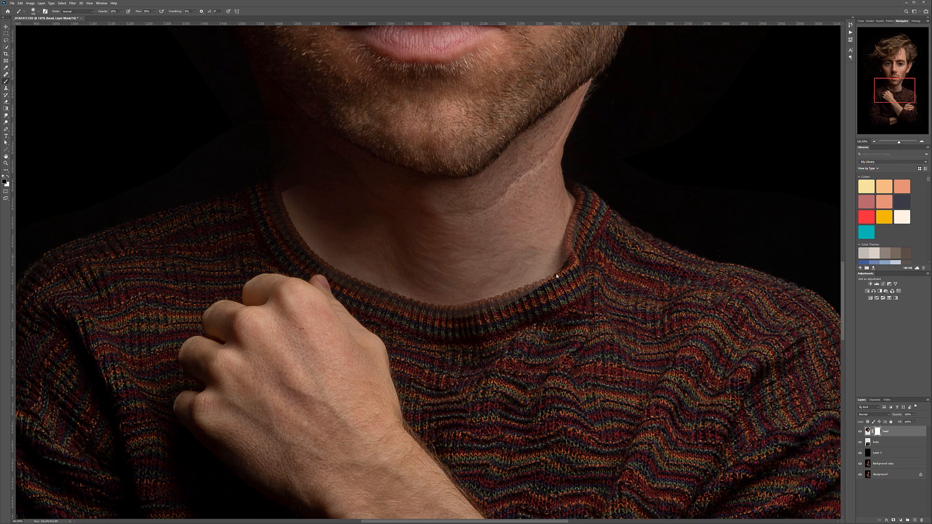
pyautogui.moveTo(564, 267); pyautogui.dragTo(515, 294)
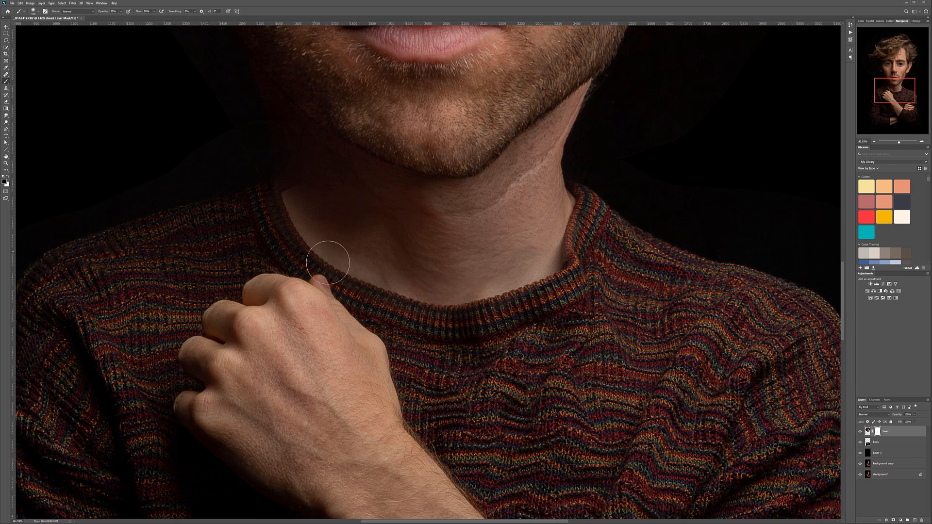
# - Reveal the collar's upper edge on the right side of the neck with a smaller mask brush at 30% opacity
pyautogui.press('3')
pyautogui.scroll(2, 619, 177)
pyautogui.scroll(2, 619, 177)
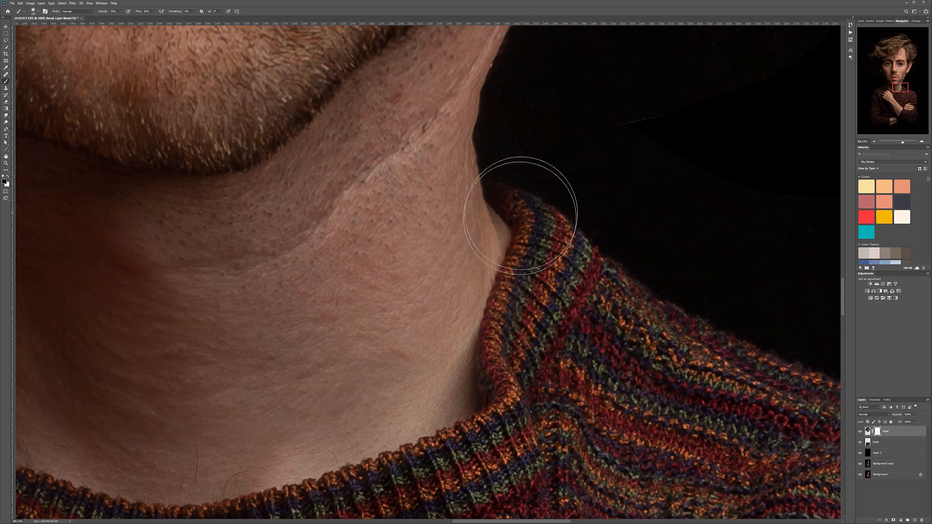
pyautogui.press('[')
pyautogui.press('[')
pyautogui.moveTo(524, 218); pyautogui.dragTo(533, 225)
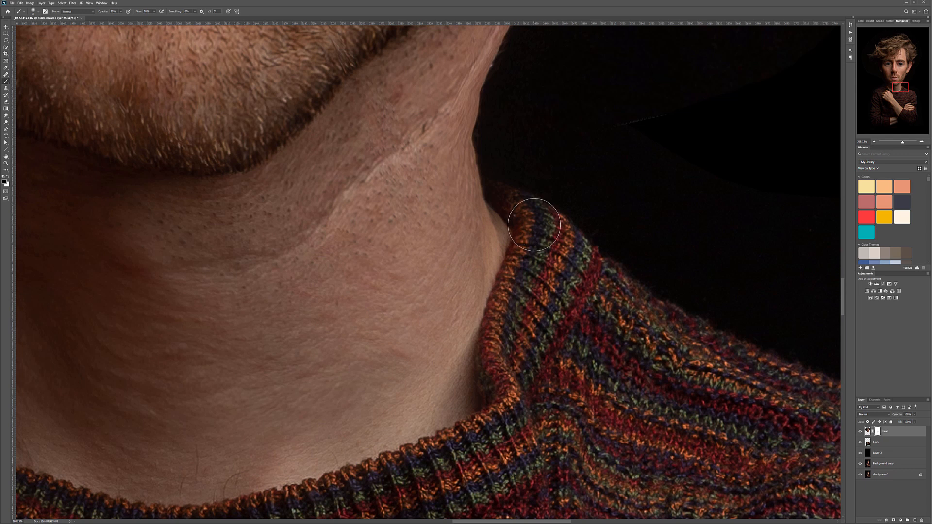
pyautogui.moveTo(507, 192); pyautogui.dragTo(517, 223)
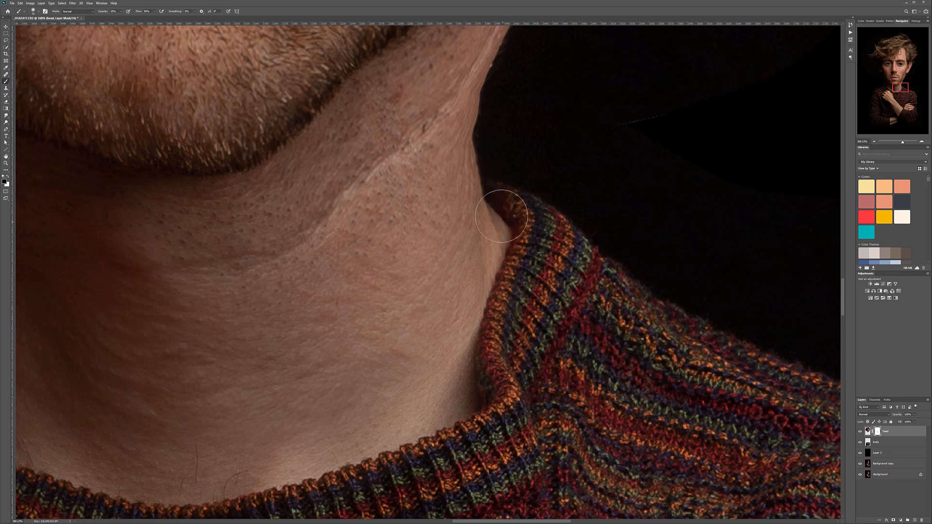
# - Blend the head into the body on the right side of the neck and in the left neck shadow, masking at 10% opacity
pyautogui.press('1')
pyautogui.moveTo(464, 226)
pyautogui.mouseDown()
pyautogui.moveTo(420, 201)
pyautogui.moveTo(402, 232)
pyautogui.mouseUp()
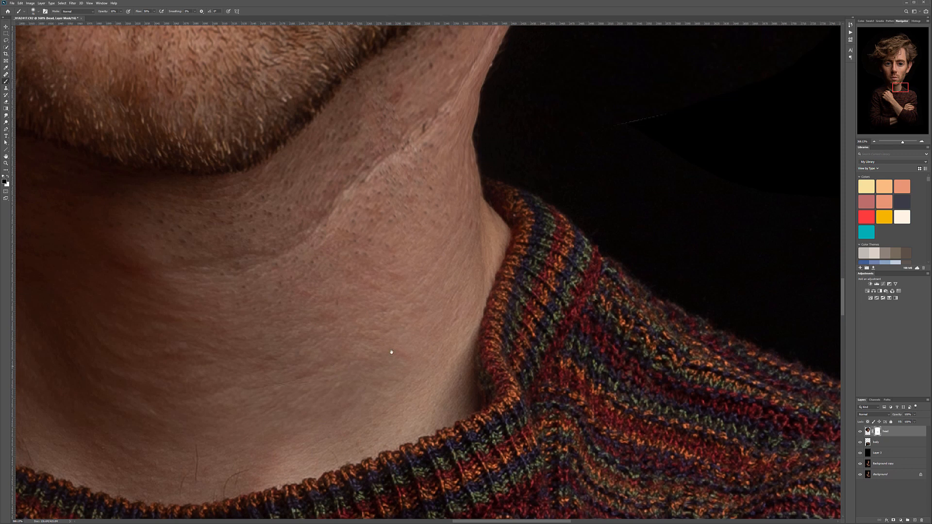
pyautogui.moveTo(329, 366); pyautogui.dragTo(710, 356)
pyautogui.moveTo(279, 245)
pyautogui.mouseDown()
pyautogui.moveTo(442, 310)
pyautogui.moveTo(439, 322)
pyautogui.mouseUp()
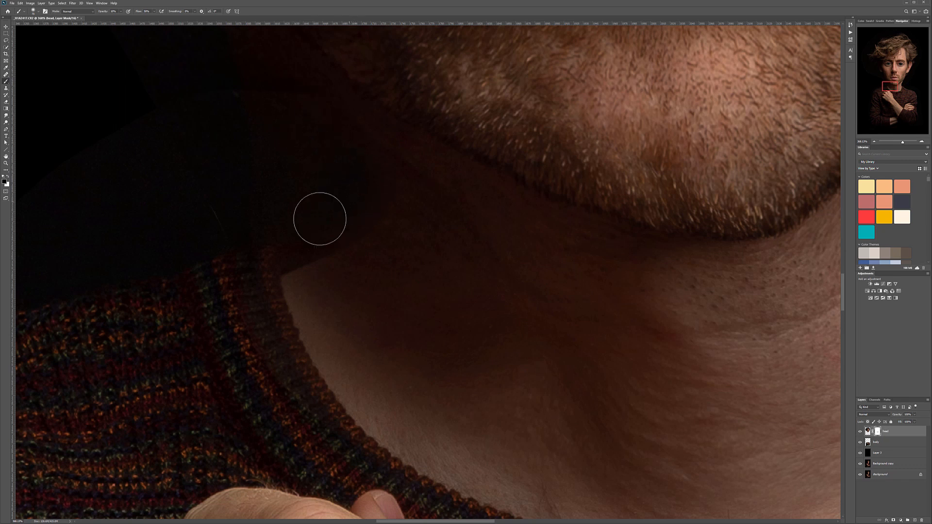
pyautogui.moveTo(331, 226)
pyautogui.mouseDown()
pyautogui.moveTo(287, 240)
pyautogui.moveTo(306, 236)
pyautogui.moveTo(268, 287)
pyautogui.moveTo(323, 327)
pyautogui.moveTo(340, 299)
pyautogui.mouseUp()
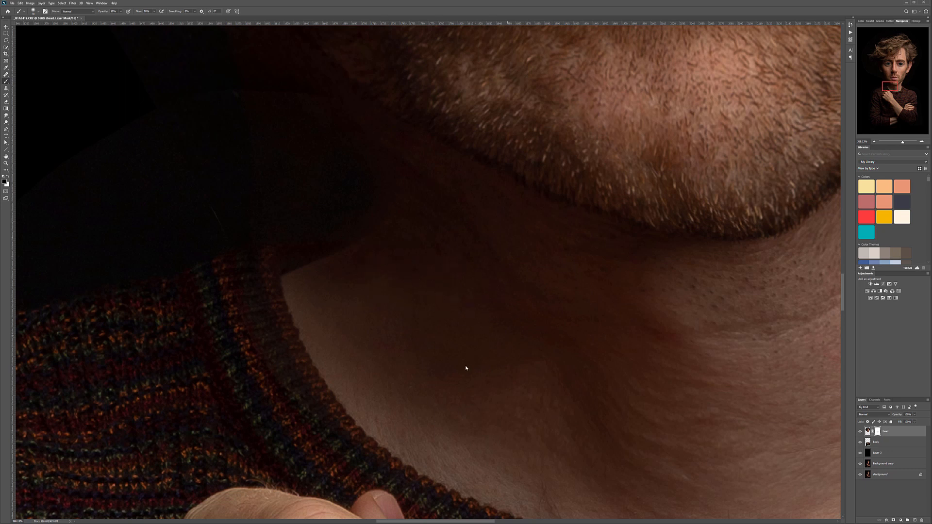
# - Stamp all visible layers into a new top layer and name it combine
pyautogui.scroll(-5, 486, 380)
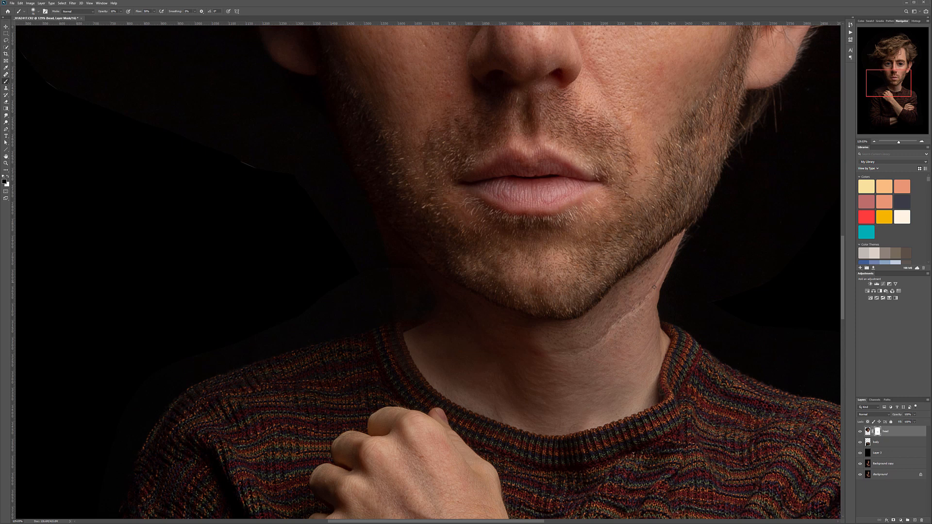
pyautogui.scroll(-5, 429, 378)
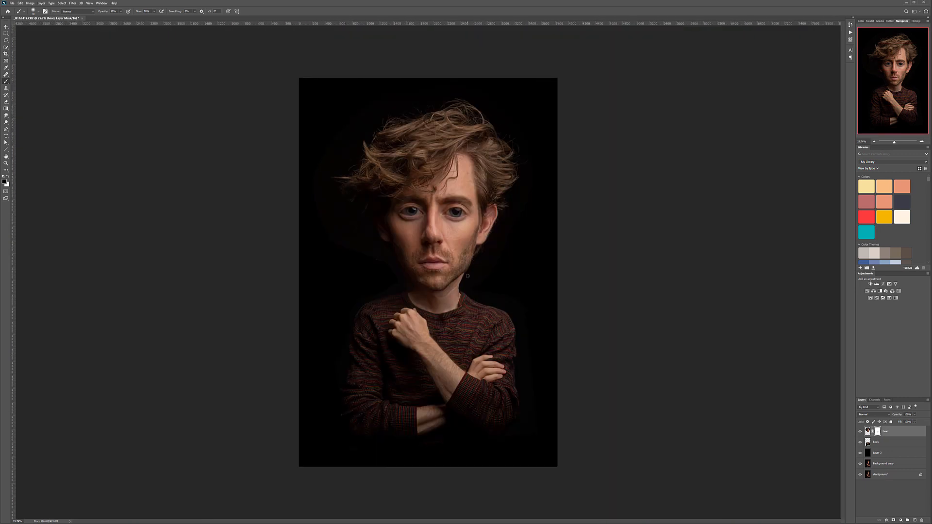
pyautogui.scroll(2, 451, 219)
pyautogui.scroll(-1, 451, 218)
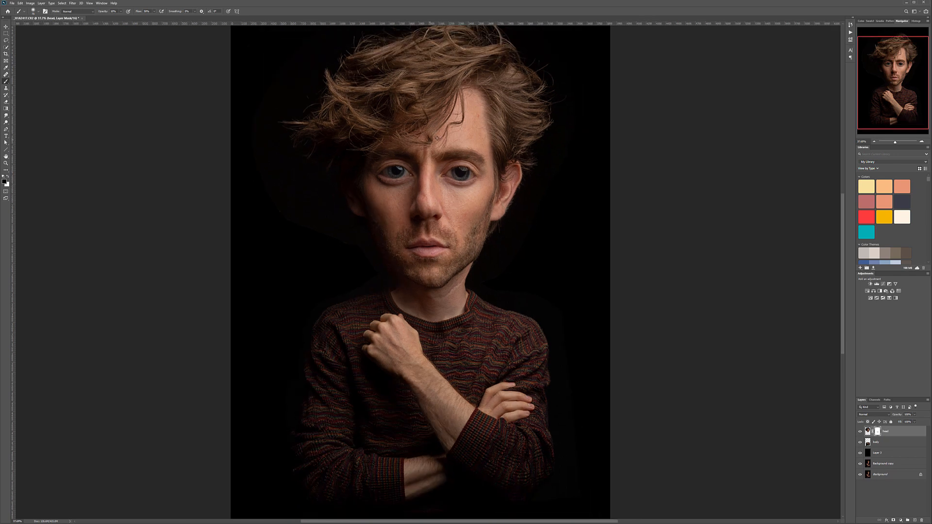
pyautogui.scroll(-1, 452, 282)
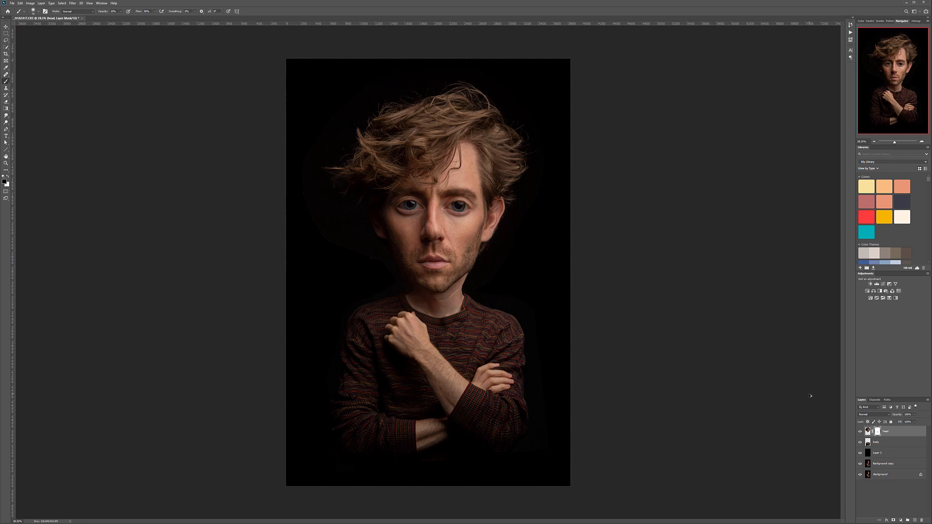
pyautogui.hotkey('ctrl', 'alt', 'shift', 'e')
pyautogui.doubleClick(877, 431)
pyautogui.write('combine')
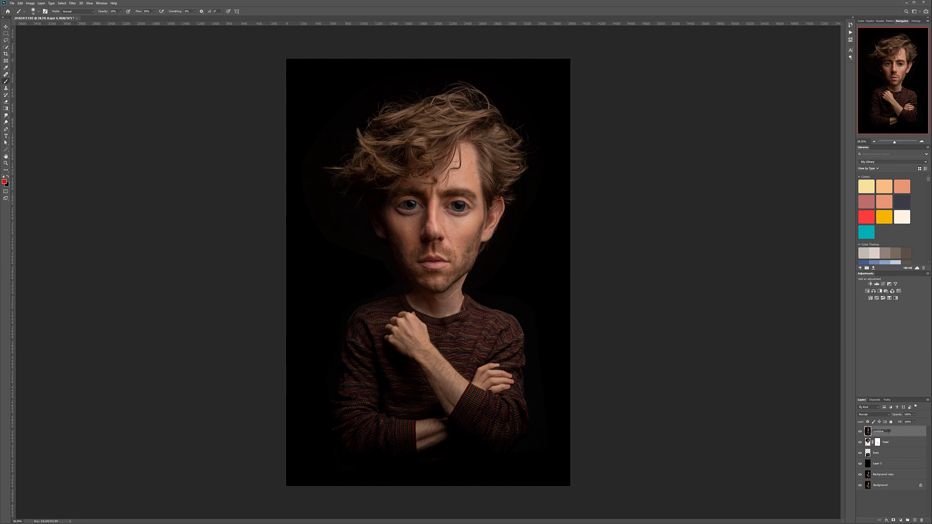
pyautogui.press('Return')
# - Create a new empty layer above combine, name it retouch, and choose the Healing Brush
pyautogui.click(6, 74)
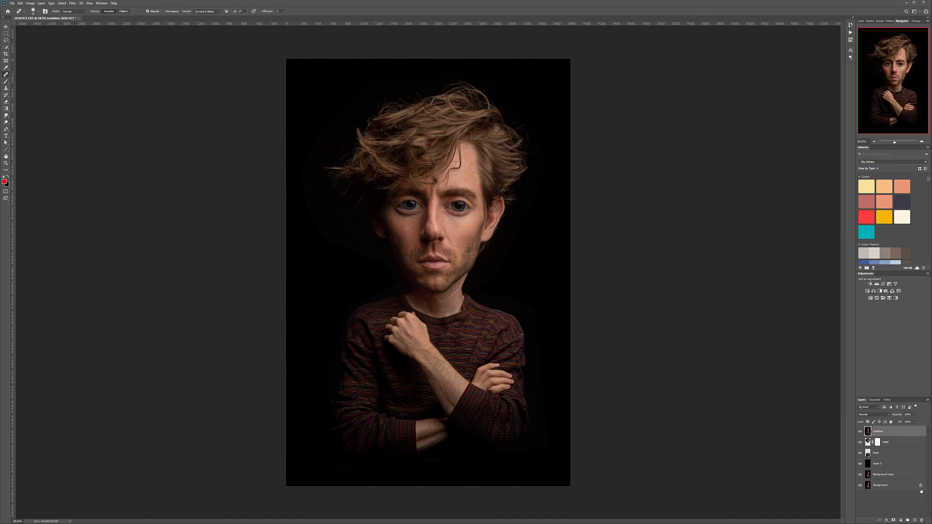
pyautogui.click(915, 521)
pyautogui.doubleClick(876, 432)
pyautogui.write('retouch')
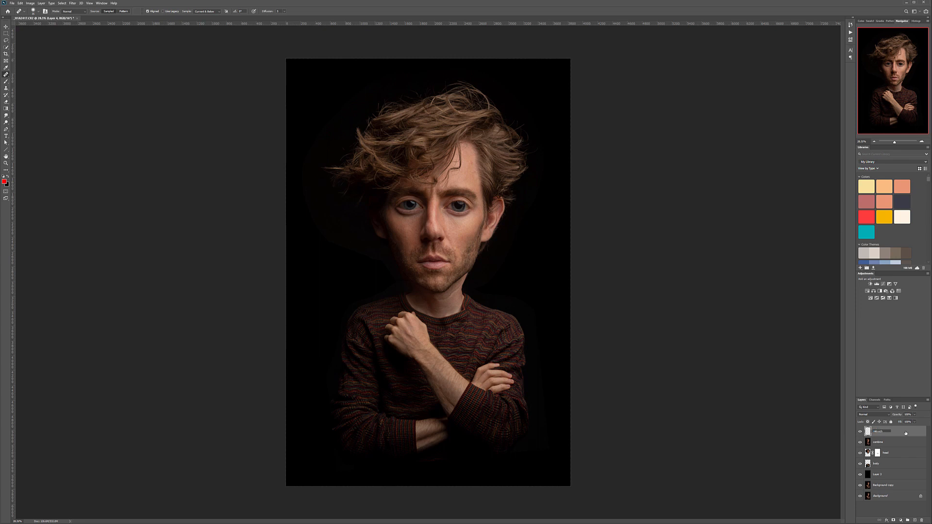
pyautogui.press('Return')
# - Heal the red spot and the stray hairs on the forehead beside the hairline, sampling clean skin nearby
pyautogui.scroll(8, 470, 162)
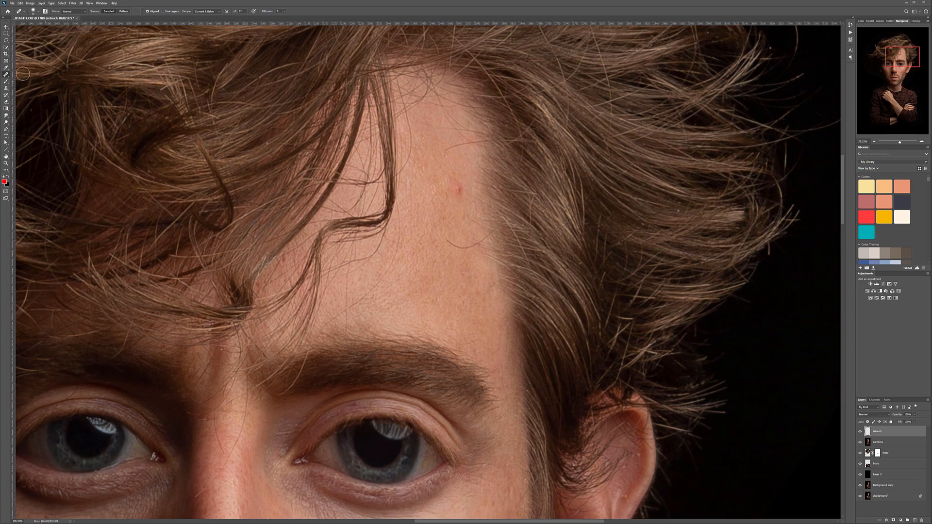
pyautogui.rightClick(5, 74)
pyautogui.click(32, 79)
pyautogui.keyDown('alt'); pyautogui.click(433, 184); pyautogui.keyUp('alt')
pyautogui.click(458, 190)
pyautogui.scroll(-3, 437, 180)
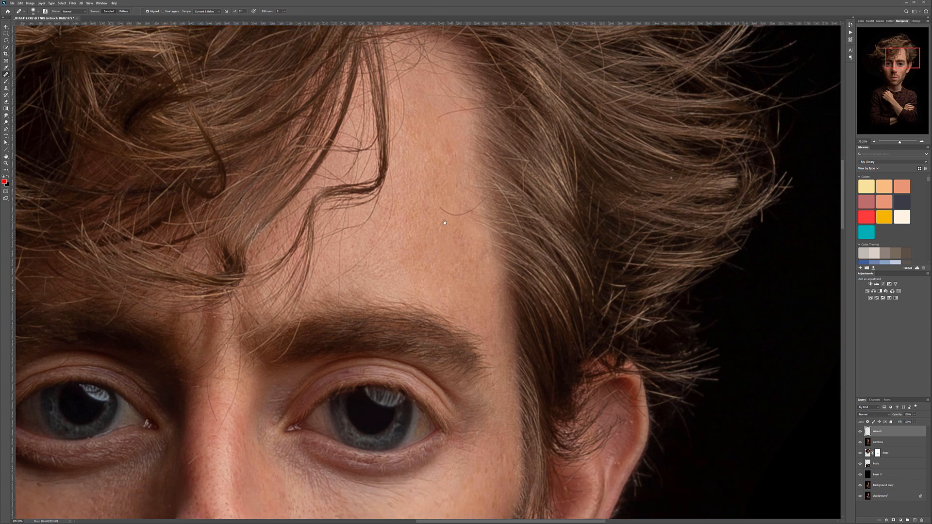
pyautogui.moveTo(431, 150); pyautogui.dragTo(458, 159)
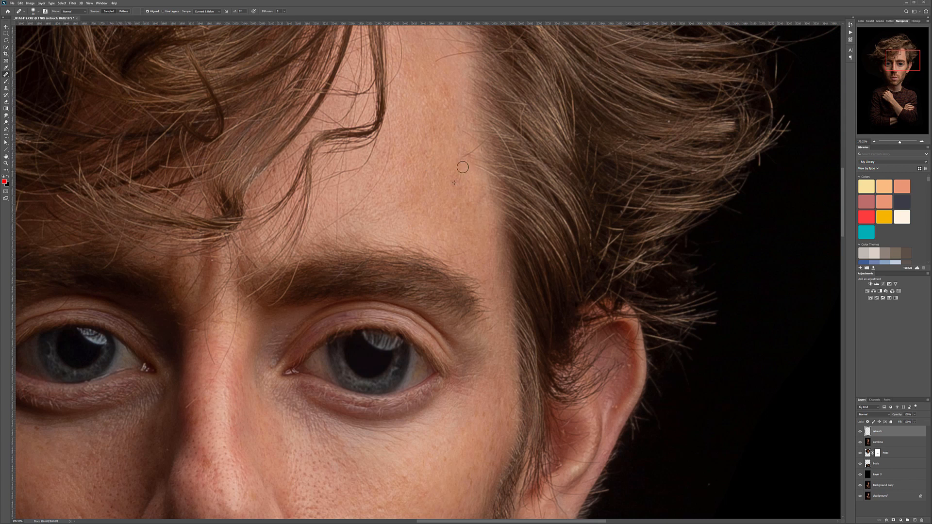
# - Heal the small blemishes on the cheeks and around the nose on the retouch layer
pyautogui.moveTo(446, 327)
pyautogui.mouseDown()
pyautogui.moveTo(475, 174)
pyautogui.moveTo(524, 119)
pyautogui.moveTo(681, 33)
pyautogui.mouseUp()
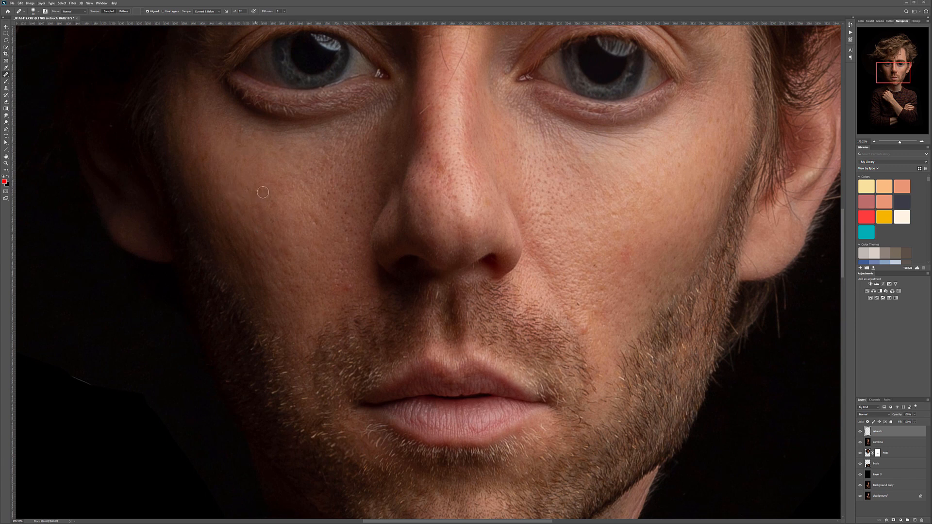
pyautogui.moveTo(545, 307); pyautogui.dragTo(448, 302)
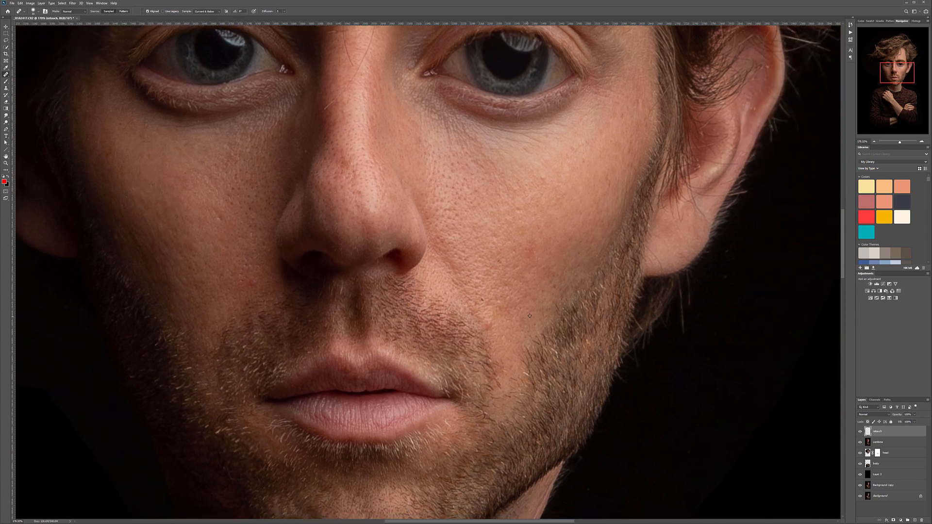
pyautogui.click(523, 324)
pyautogui.moveTo(448, 213); pyautogui.dragTo(482, 283)
pyautogui.click(378, 239)
# - Heal the skin crease and marks on the neck below the jaw
pyautogui.moveTo(413, 389); pyautogui.dragTo(422, 195)
pyautogui.moveTo(433, 374); pyautogui.dragTo(484, 91)
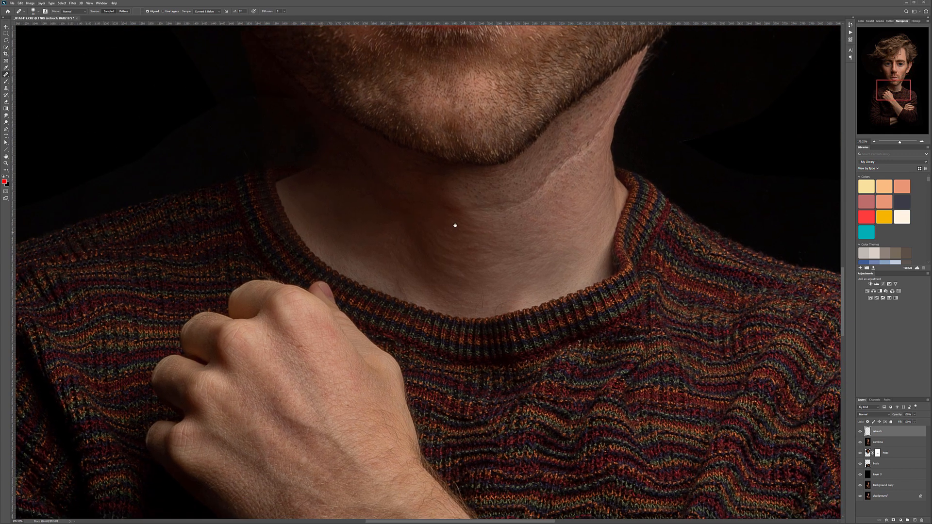
pyautogui.moveTo(456, 227); pyautogui.dragTo(371, 264)
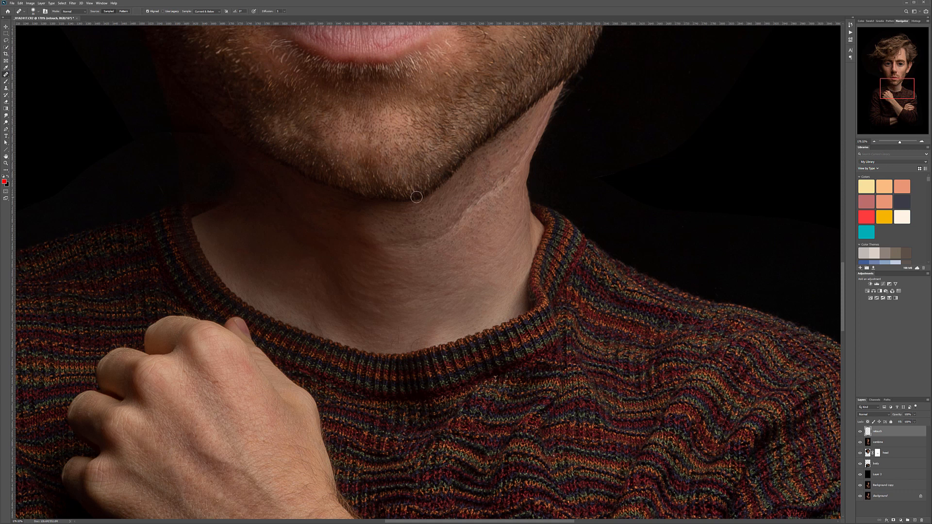
pyautogui.scroll(-5, 418, 197)
pyautogui.moveTo(404, 354); pyautogui.dragTo(422, 316)
pyautogui.moveTo(439, 193); pyautogui.dragTo(435, 208)
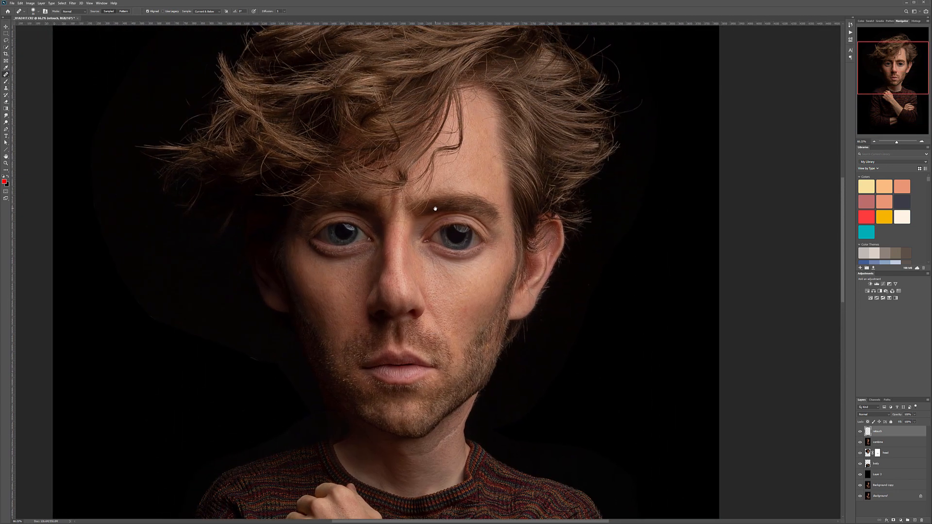
# - Check the face for remaining blemishes and heal the spot on the bridge of the nose
pyautogui.scroll(3, 477, 314)
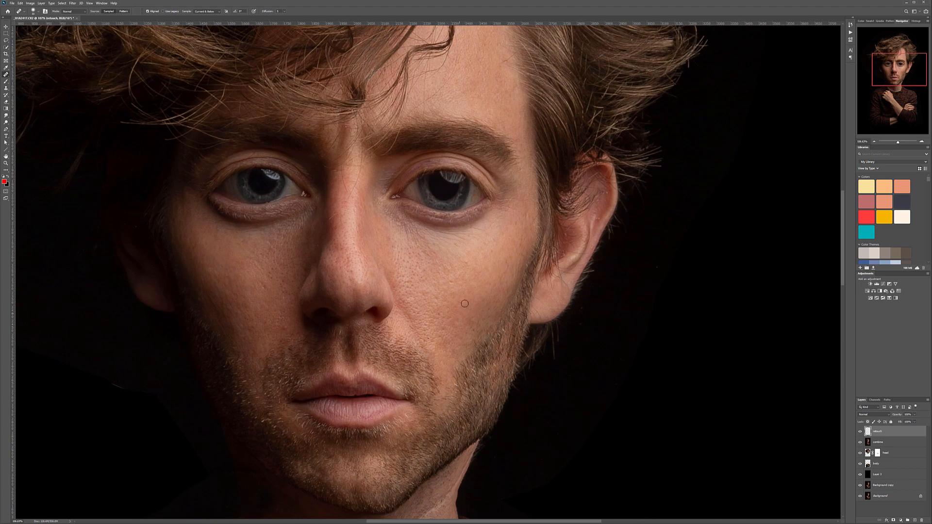
pyautogui.scroll(-3, 440, 274)
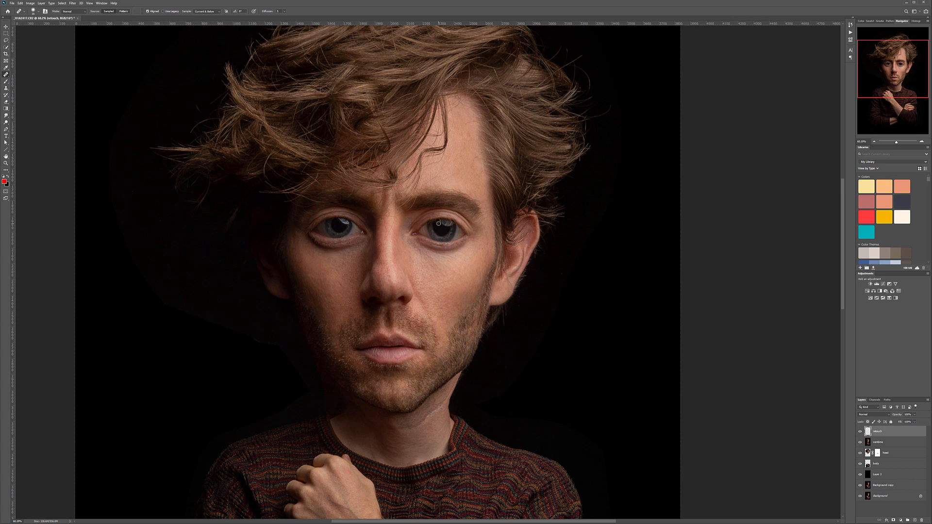
pyautogui.click(385, 255)
pyautogui.scroll(-4, 434, 272)
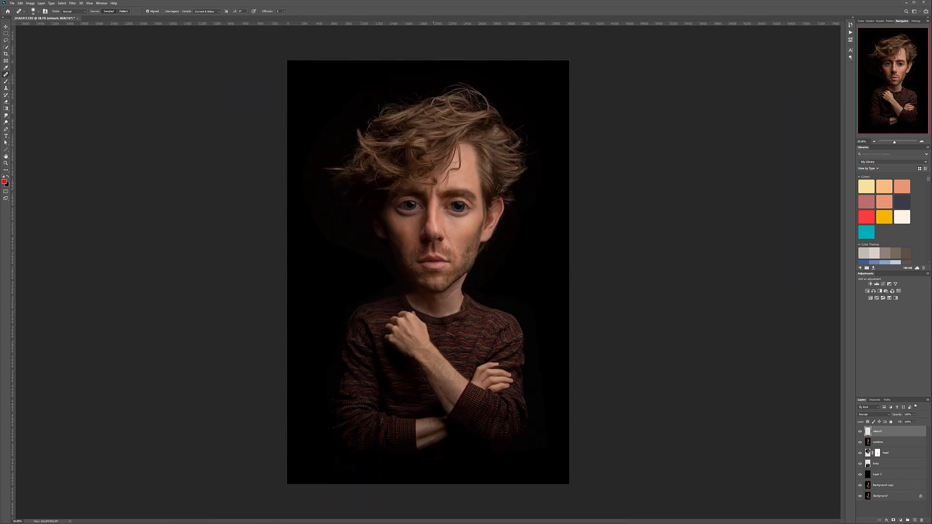
pyautogui.scroll(1, 444, 216)
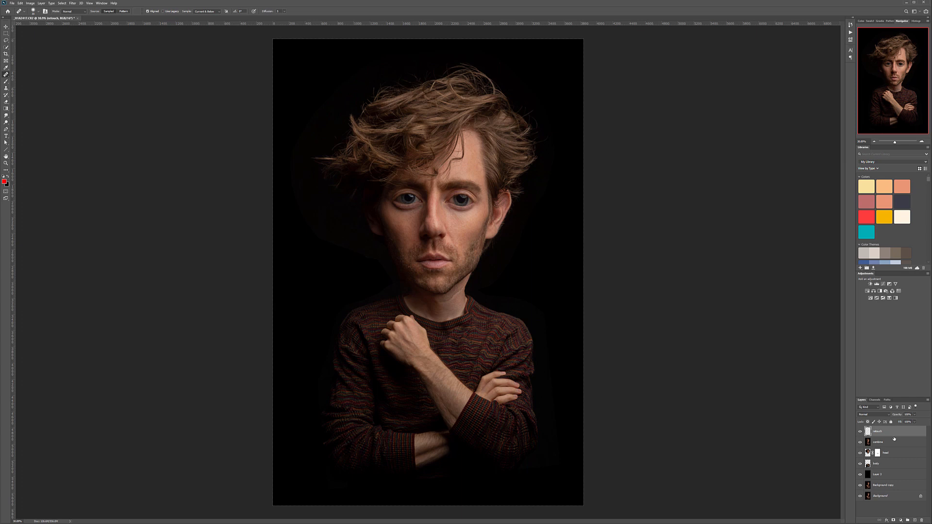
# - Stamp all visible layers into a new top layer and name it smooth
pyautogui.hotkey('ctrl', 'shift', 'alt', 'e')
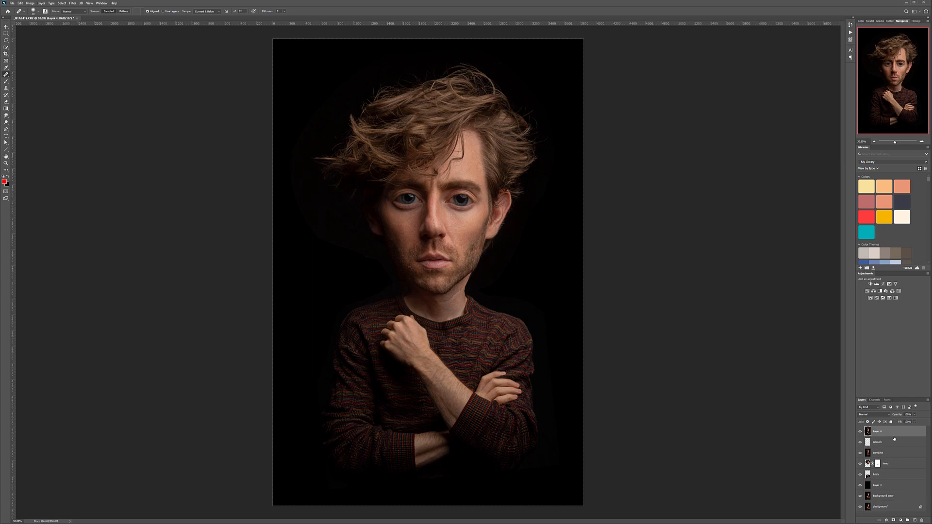
pyautogui.doubleClick(878, 432)
pyautogui.write('smooth')
pyautogui.press('Return')
# - Apply the Dust & Scratches filter to the smooth layer, with a low radius that blurs skin texture but keeps the facial features
pyautogui.click(78, 3)
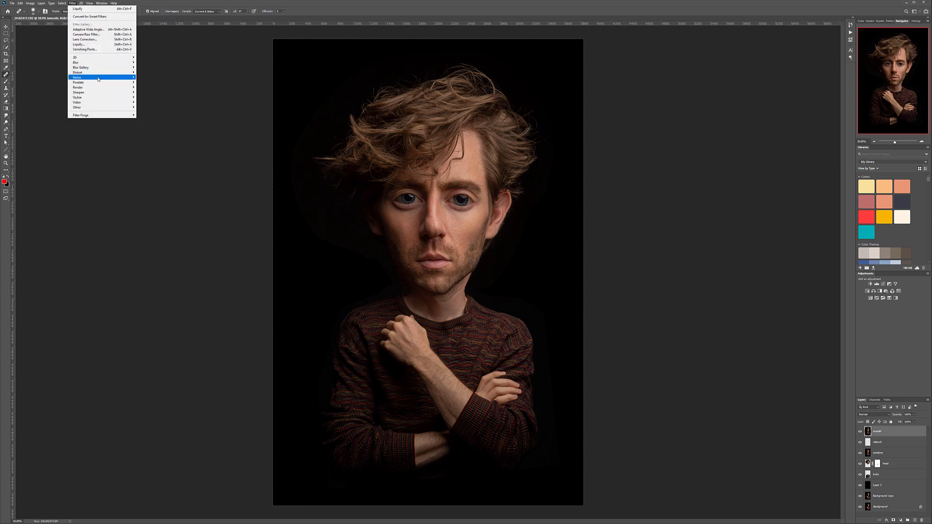
pyautogui.moveTo(104, 78)
pyautogui.click(152, 86)
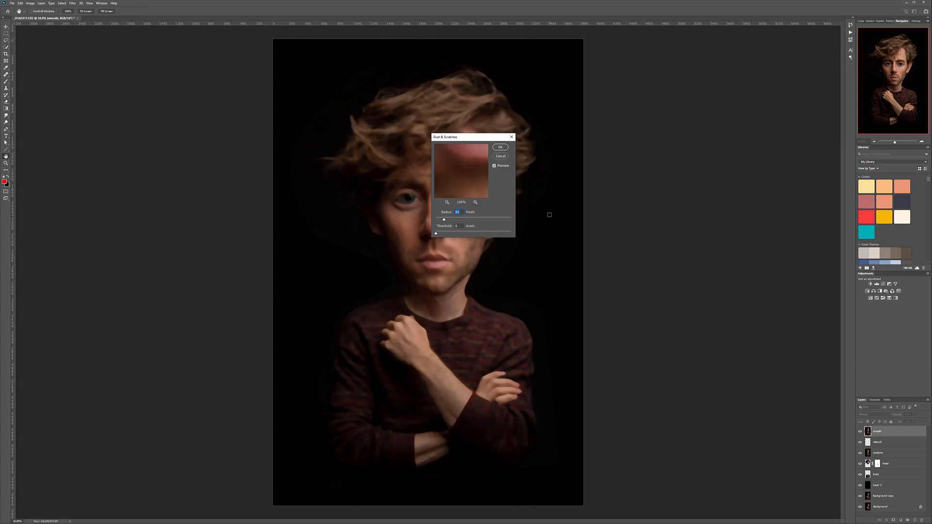
pyautogui.moveTo(473, 138); pyautogui.dragTo(629, 141)
pyautogui.moveTo(604, 222); pyautogui.dragTo(610, 222)
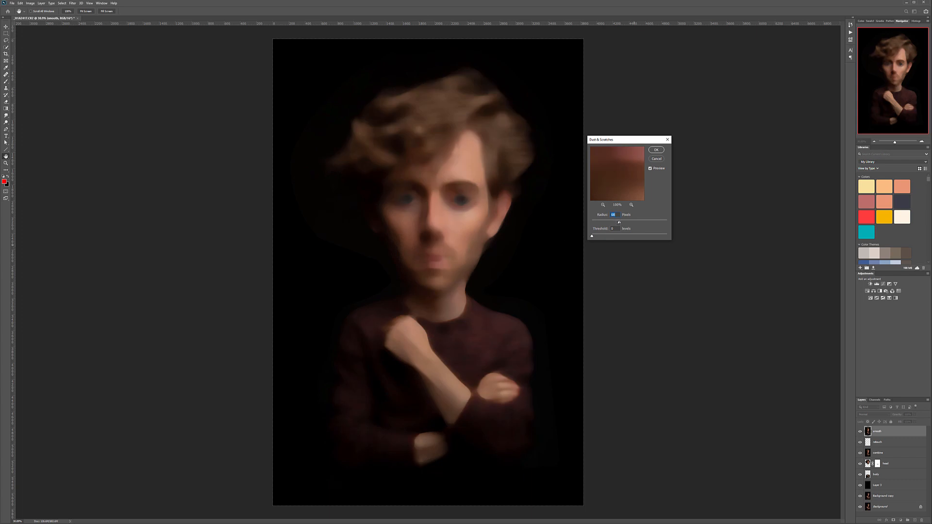
pyautogui.moveTo(620, 223); pyautogui.dragTo(604, 224)
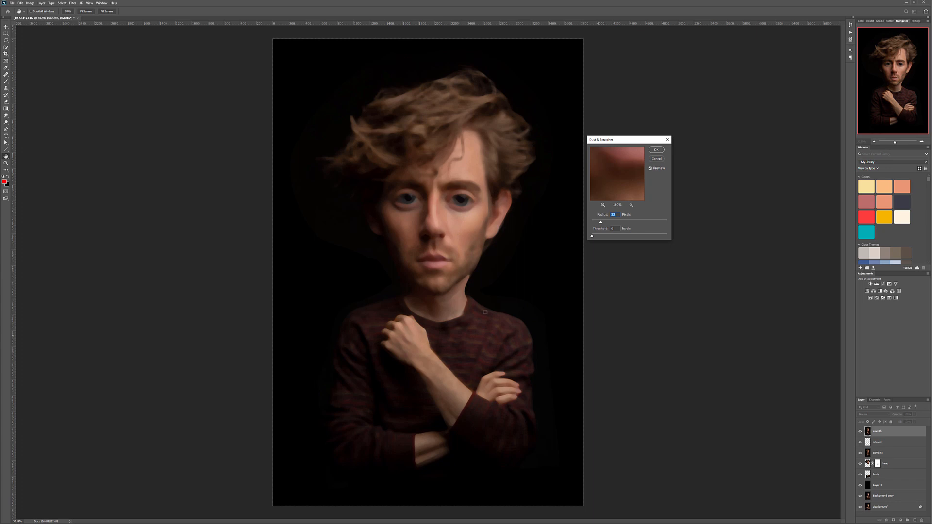
pyautogui.click(655, 150)
# - Hide the smooth layer behind a black mask and choose the Brush with white as the foreground color
pyautogui.press('j')
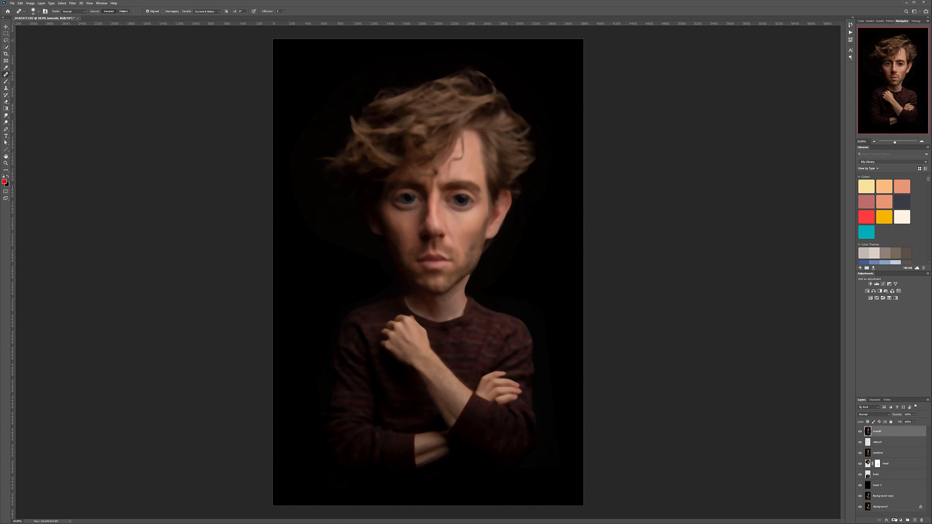
pyautogui.keyDown('alt'); pyautogui.click(895, 520); pyautogui.keyUp('alt')
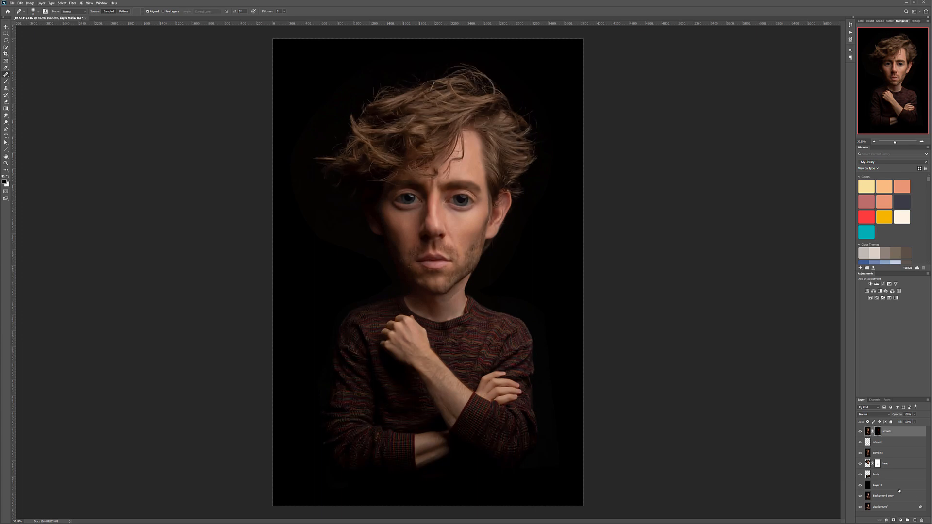
pyautogui.click(6, 81)
pyautogui.press('x')
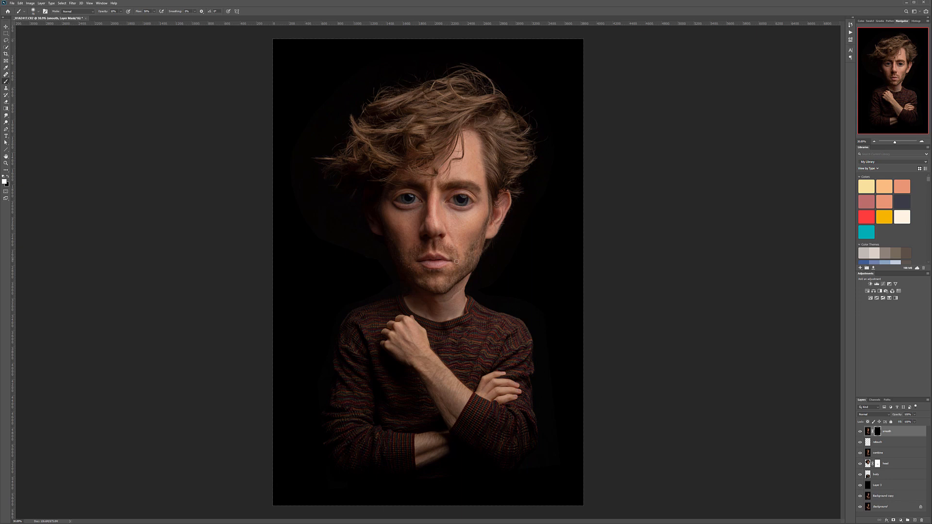
# - Paint white on the smooth layer's mask with an enlarged brush to soften the skin on the cheeks, nose and forehead
pyautogui.scroll(6, 454, 264)
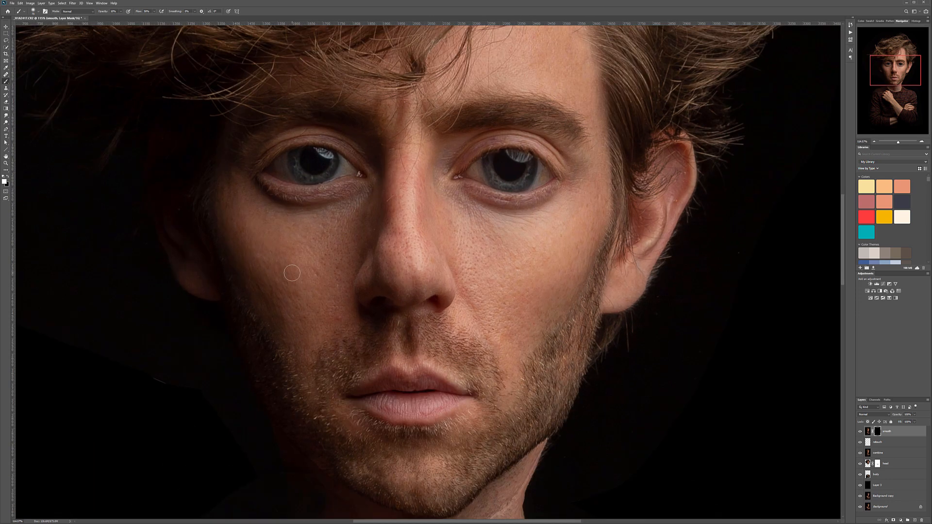
pyautogui.press(']')
pyautogui.press(']')
pyautogui.press(']')
pyautogui.press(']')
pyautogui.press(']')
pyautogui.press(']')
pyautogui.press(']')
pyautogui.moveTo(297, 308)
pyautogui.mouseDown()
pyautogui.moveTo(319, 304)
pyautogui.moveTo(320, 327)
pyautogui.moveTo(333, 314)
pyautogui.moveTo(335, 262)
pyautogui.moveTo(316, 304)
pyautogui.moveTo(273, 260)
pyautogui.moveTo(314, 333)
pyautogui.mouseUp()
pyautogui.moveTo(402, 225)
pyautogui.mouseDown()
pyautogui.moveTo(404, 259)
pyautogui.moveTo(409, 189)
pyautogui.mouseUp()
pyautogui.moveTo(545, 84); pyautogui.dragTo(546, 161)
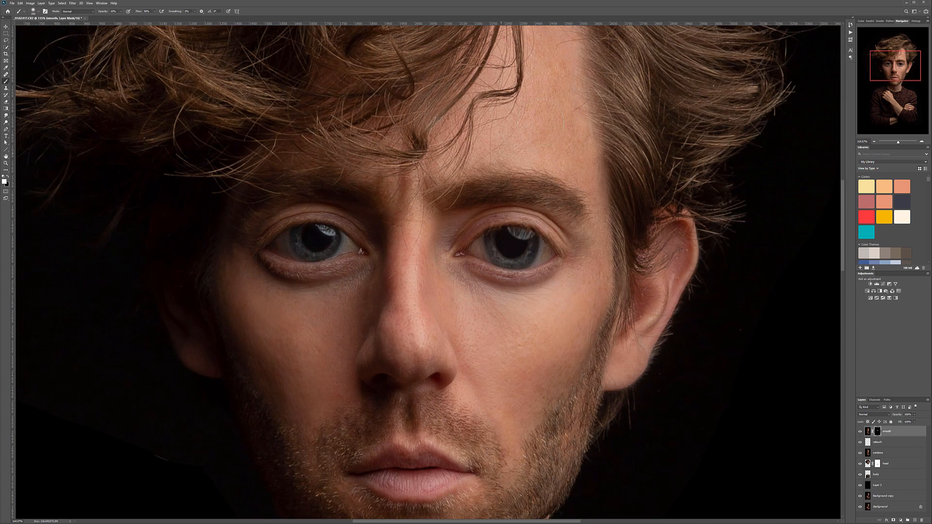
pyautogui.moveTo(554, 100); pyautogui.dragTo(539, 179)
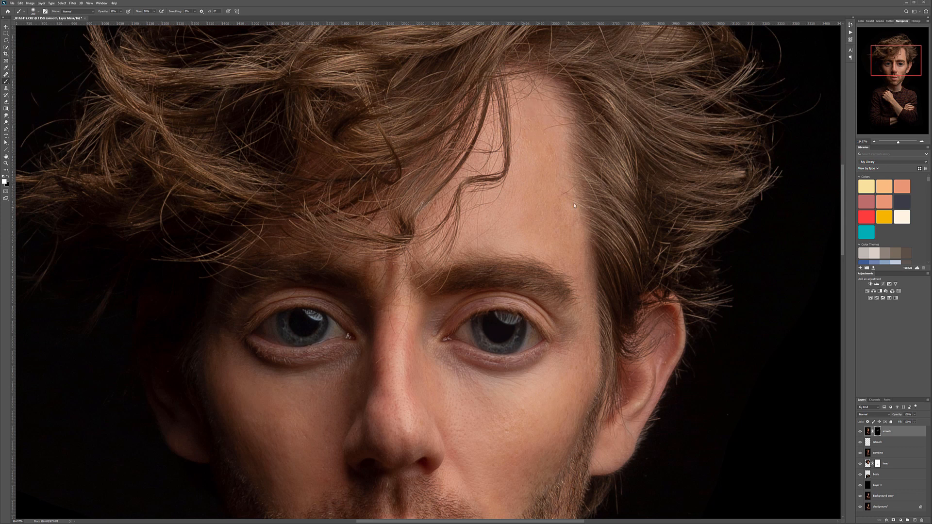
# - Paint the mask over the neck below the jaw to soften its skin texture
pyautogui.scroll(-8, 428, 225)
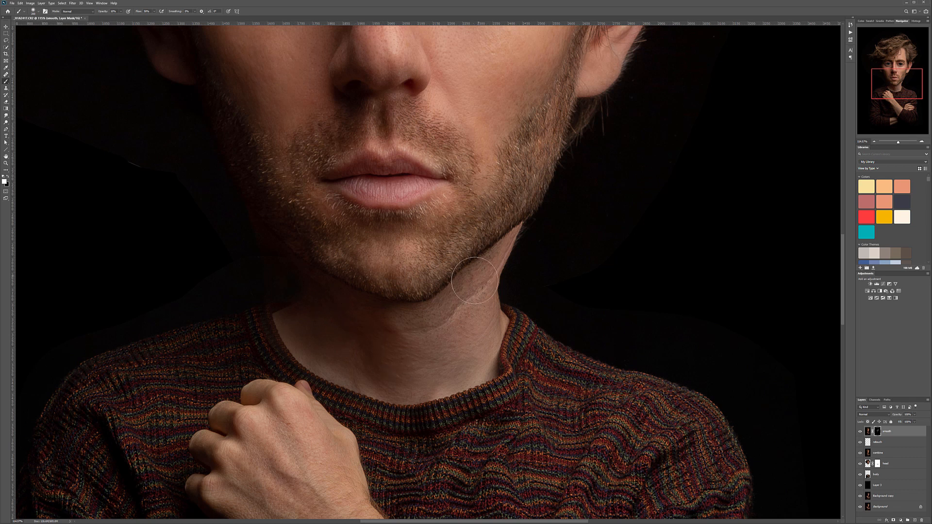
pyautogui.moveTo(509, 250)
pyautogui.mouseDown()
pyautogui.moveTo(468, 317)
pyautogui.moveTo(491, 297)
pyautogui.moveTo(448, 307)
pyautogui.mouseUp()
pyautogui.moveTo(422, 333); pyautogui.dragTo(496, 150)
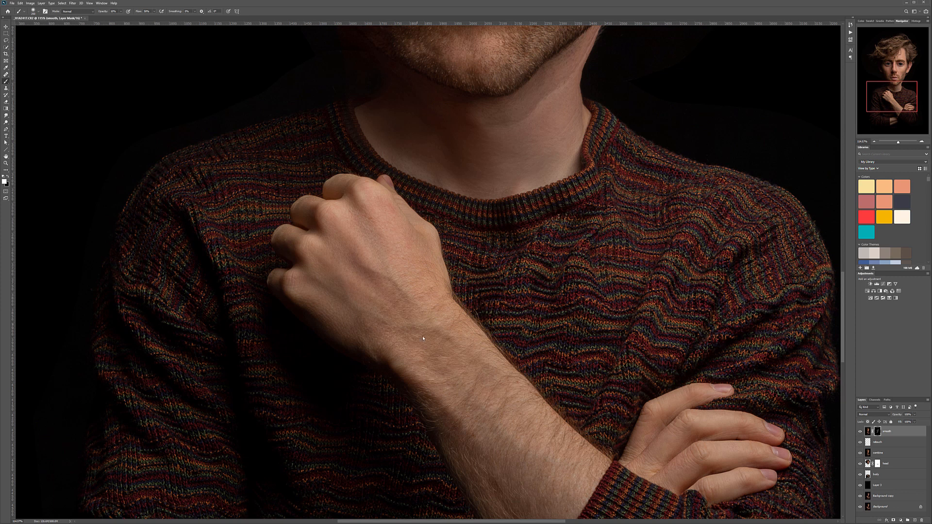
# - Reveal the smoothing over the skin of the raised fist and the forearm on the smooth layer's mask
pyautogui.moveTo(486, 378); pyautogui.dragTo(306, 228)
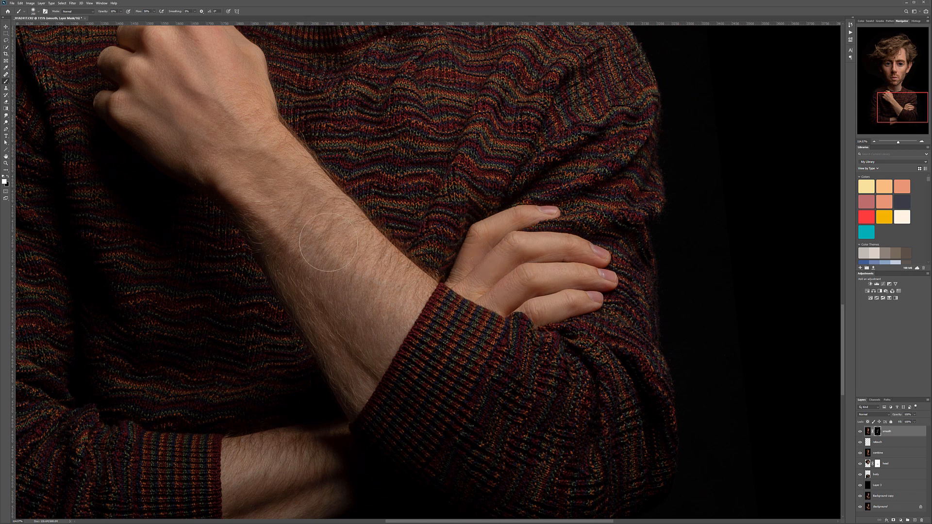
pyautogui.scroll(-3, 306, 296)
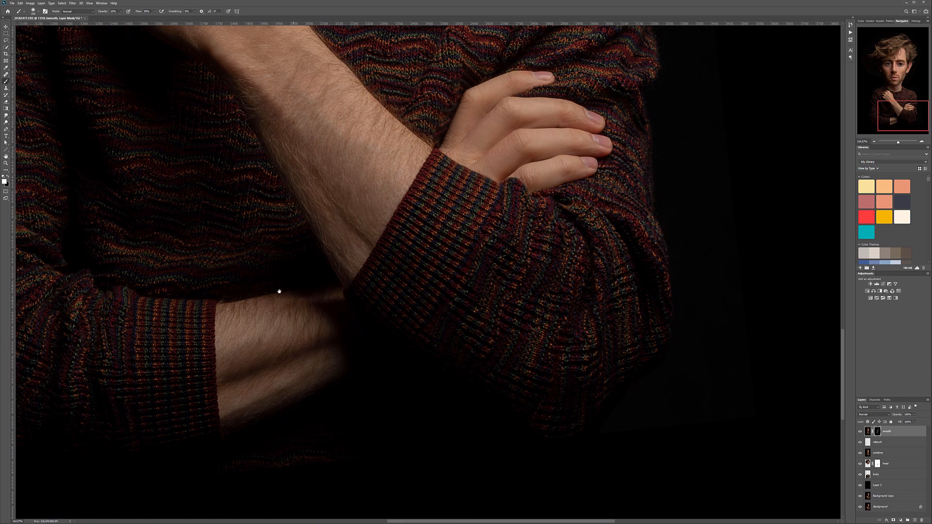
pyautogui.scroll(5, 269, 159)
pyautogui.hscroll(-3, 269, 159)
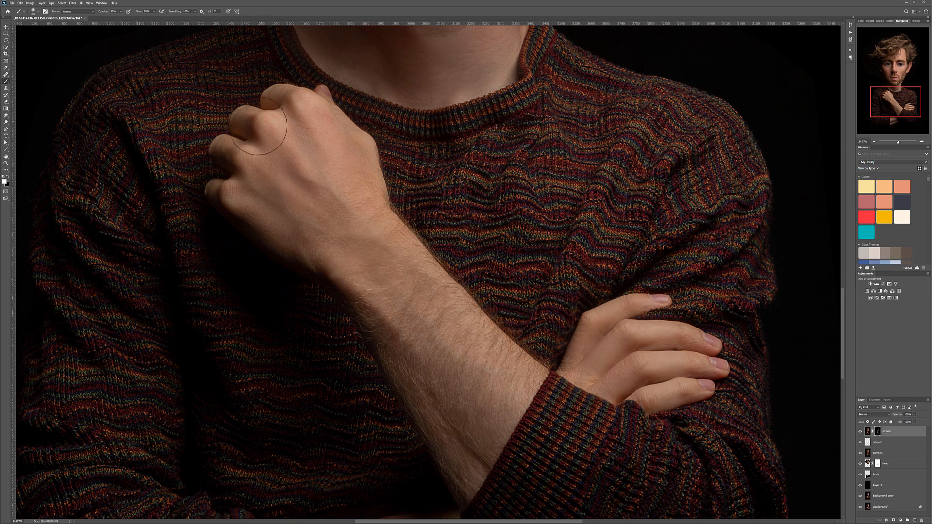
pyautogui.scroll(4, 279, 194)
pyautogui.hscroll(1, 280, 194)
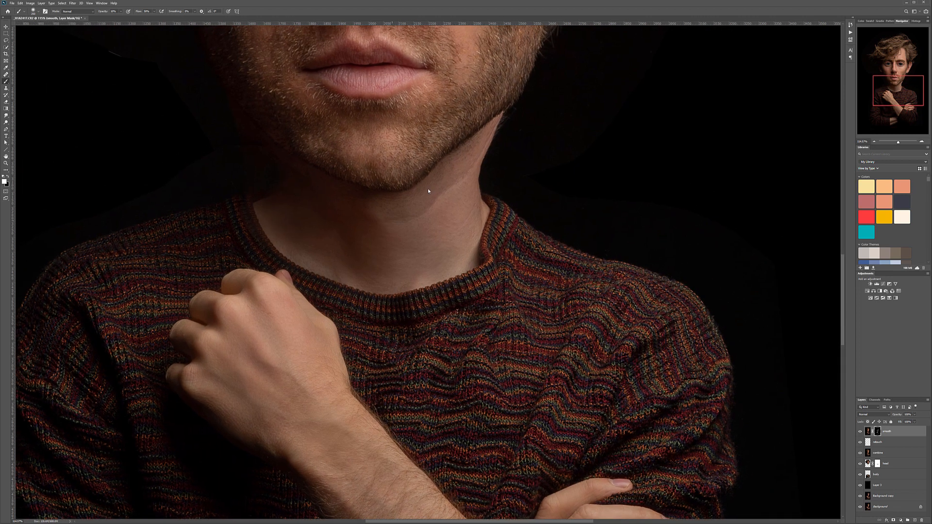
# - Heal the light edge marks in the dark background beside the jaw on the retouch layer
pyautogui.moveTo(375, 229); pyautogui.dragTo(494, 374)
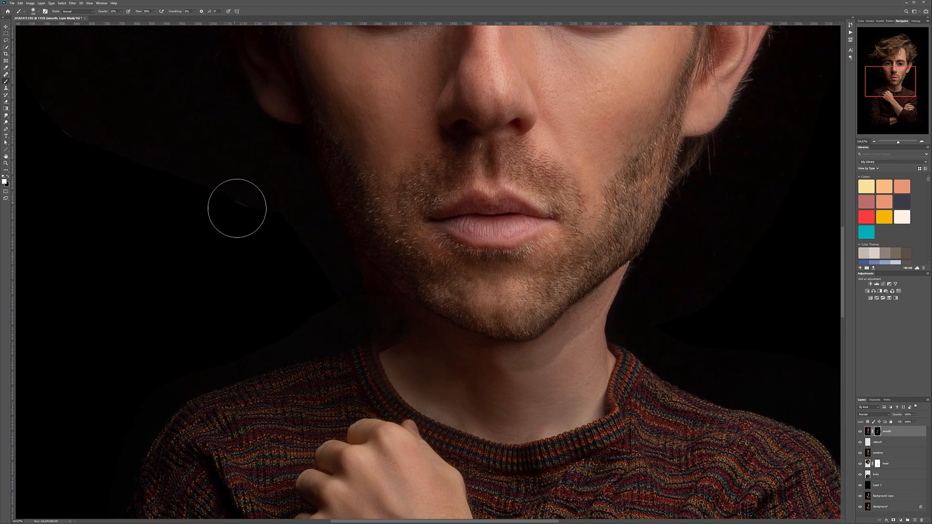
pyautogui.scroll(3, 329, 287)
pyautogui.hscroll(-3, 312, 280)
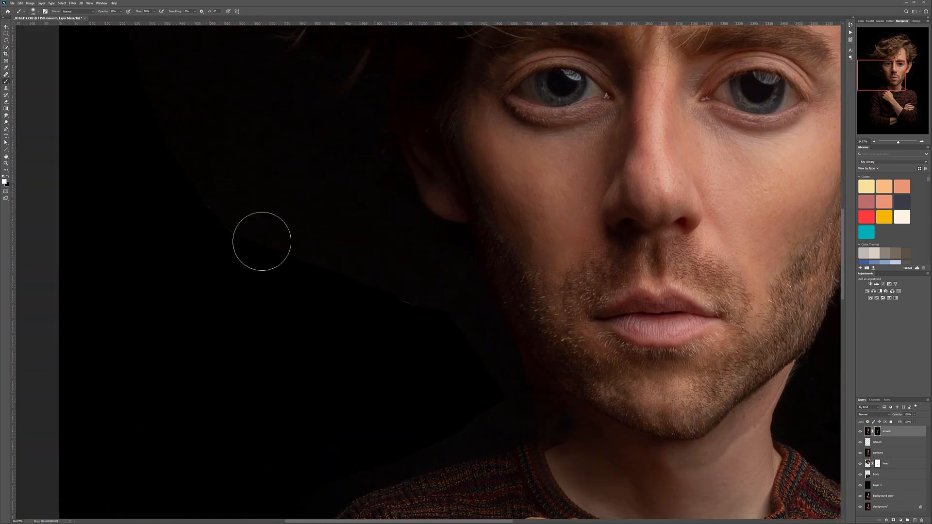
pyautogui.scroll(3, 319, 325)
pyautogui.hscroll(2, 318, 325)
pyautogui.scroll(-5, 364, 318)
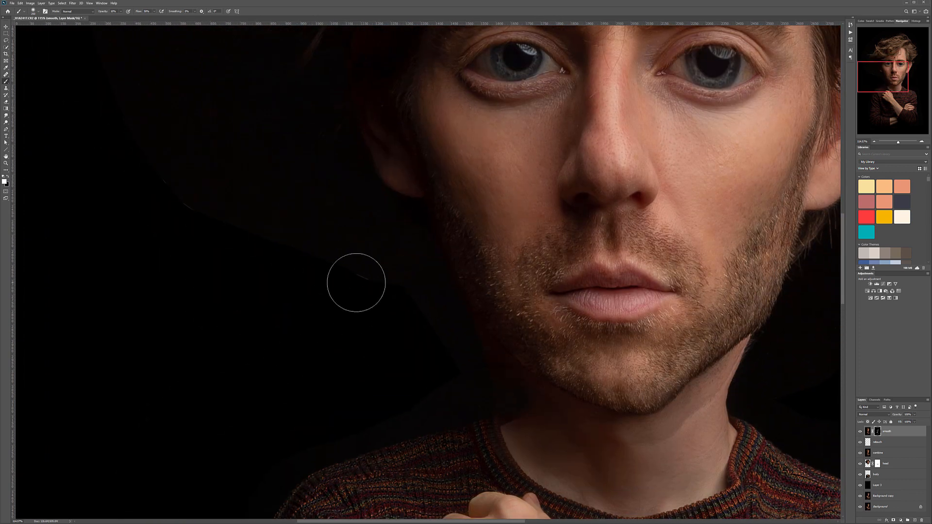
pyautogui.click(865, 441)
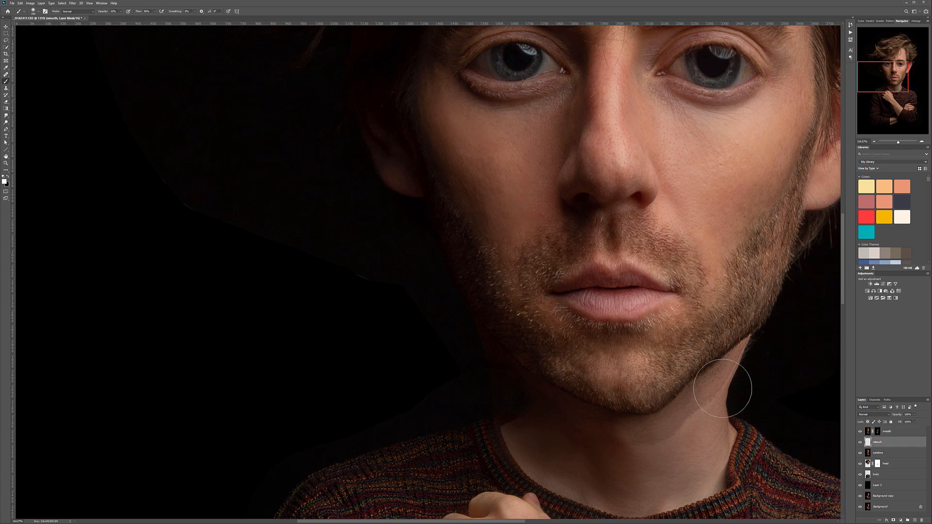
pyautogui.click(6, 74)
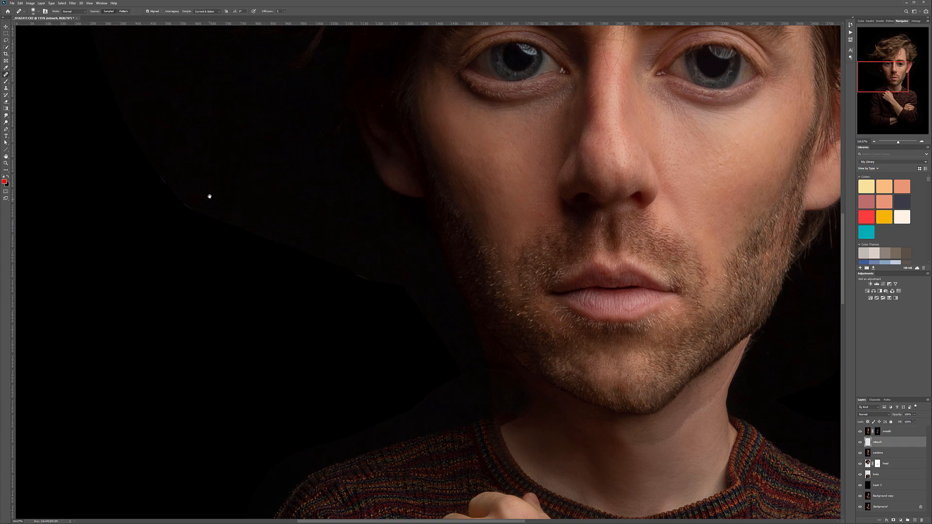
pyautogui.moveTo(192, 212)
pyautogui.mouseDown()
pyautogui.moveTo(358, 292)
pyautogui.moveTo(374, 282)
pyautogui.mouseUp()
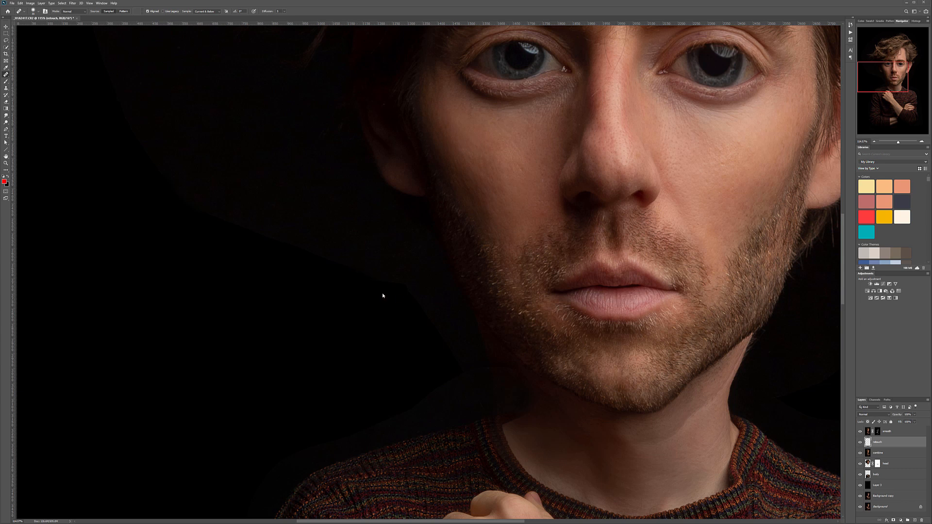
# - Add a Curves adjustment layer above the smooth layer and set its blend mode to Overlay
pyautogui.hotkey('ctrl', '0')
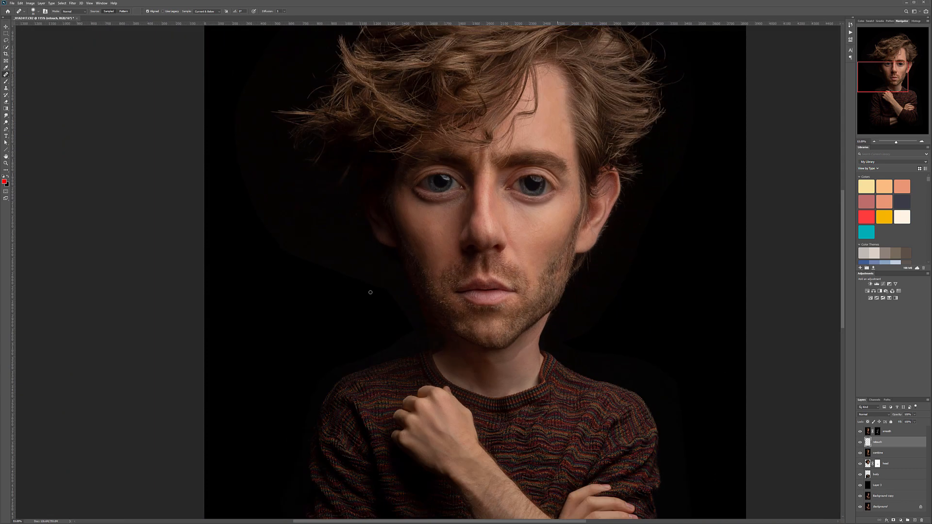
pyautogui.scroll(-3, 464, 246)
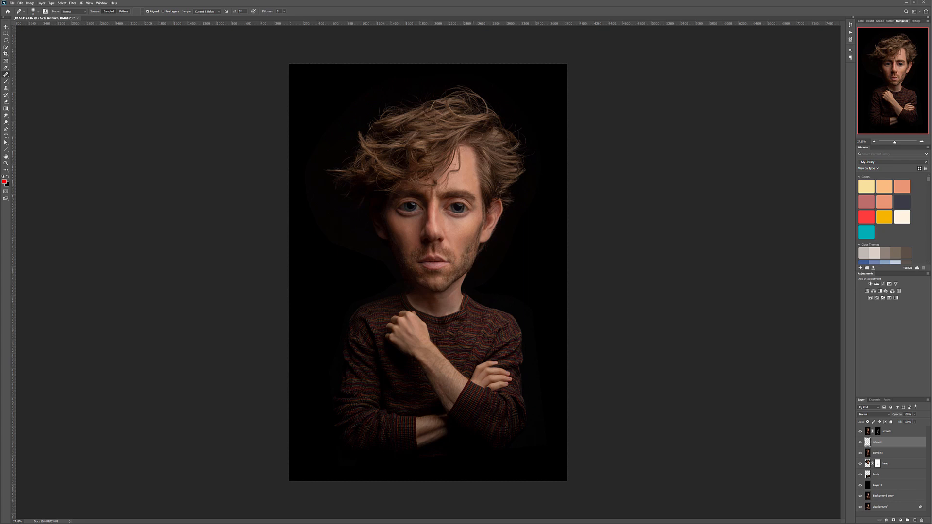
pyautogui.scroll(2, 459, 211)
pyautogui.scroll(-1, 458, 211)
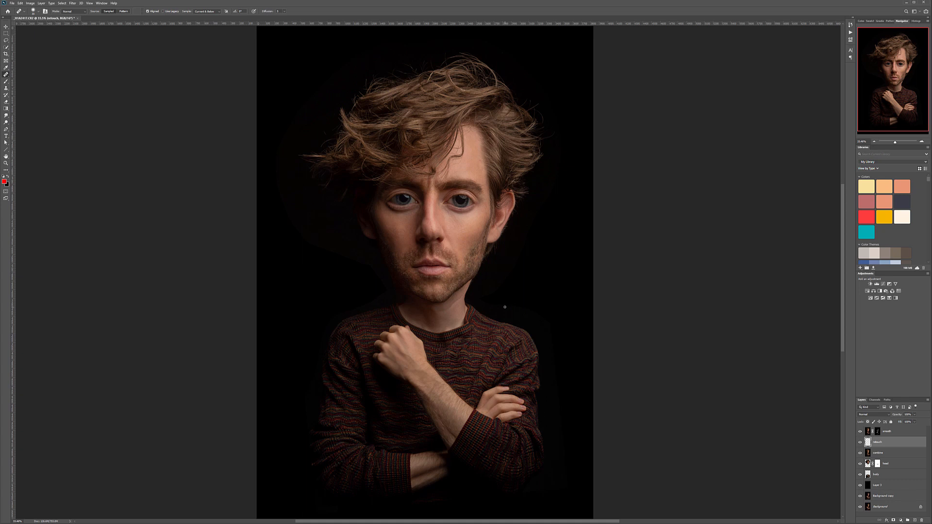
pyautogui.click(904, 433)
pyautogui.click(901, 520)
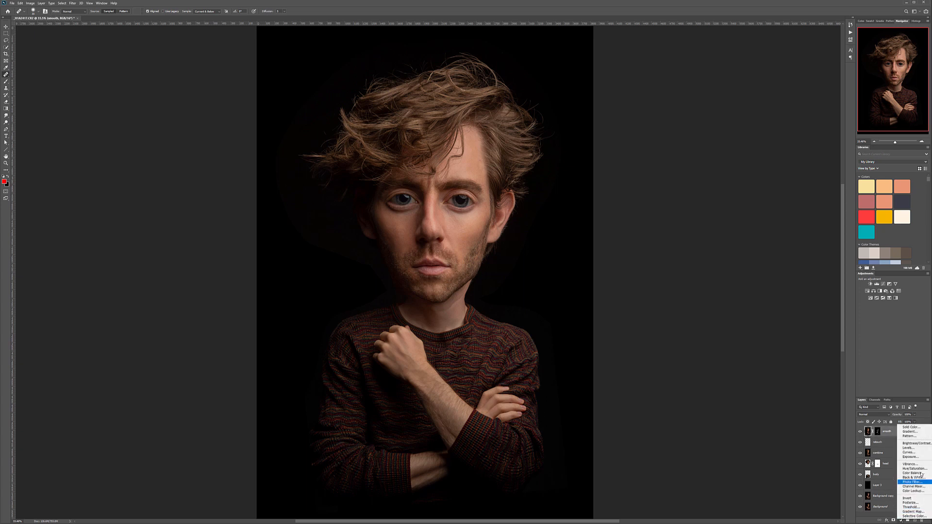
pyautogui.click(909, 452)
pyautogui.click(873, 415)
pyautogui.click(863, 478)
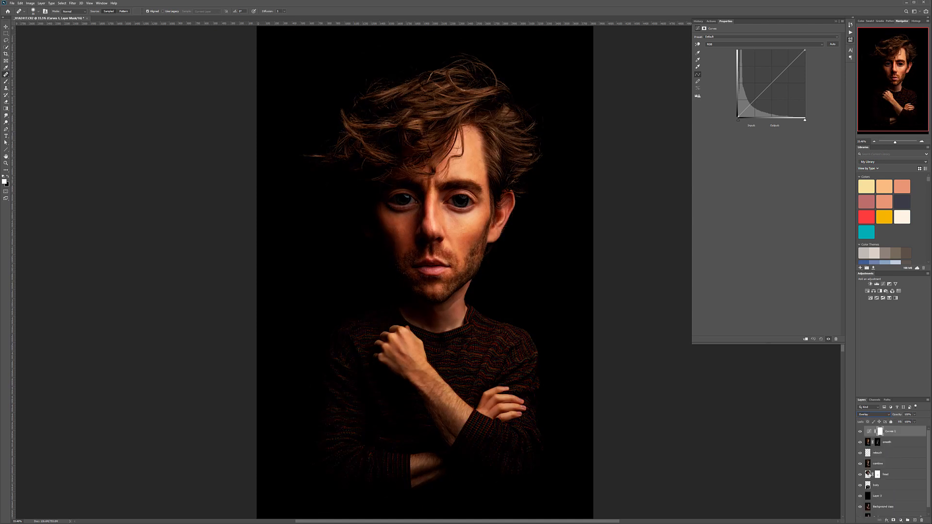
# - Raise the curve with one point in the shadows and one near the highlights to brighten the whole portrait
pyautogui.moveTo(752, 102); pyautogui.dragTo(744, 98)
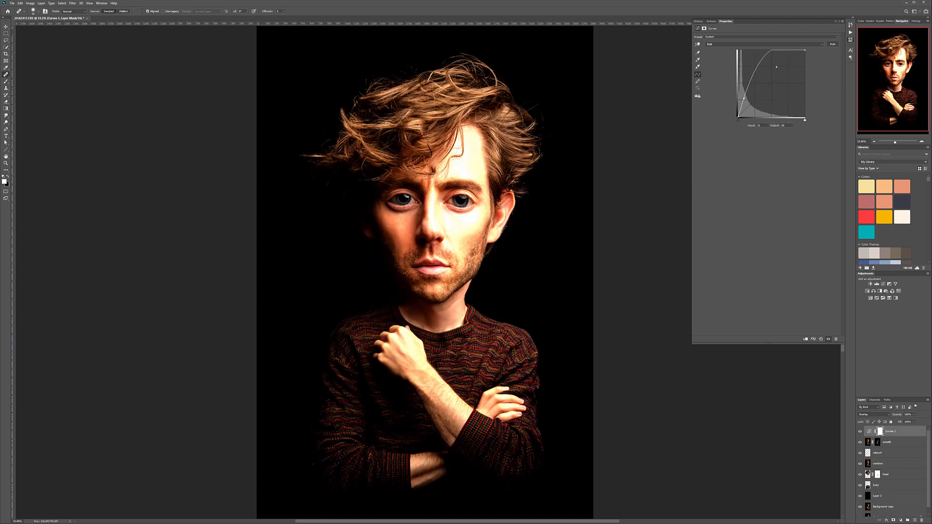
pyautogui.moveTo(770, 53)
pyautogui.mouseDown()
pyautogui.moveTo(782, 82)
pyautogui.moveTo(774, 56)
pyautogui.mouseUp()
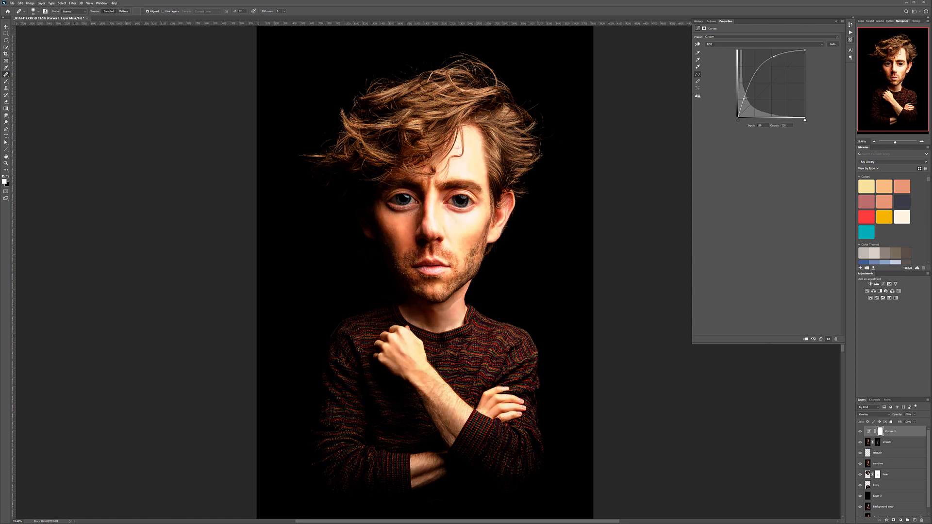
pyautogui.moveTo(745, 99)
pyautogui.mouseDown()
pyautogui.moveTo(761, 112)
pyautogui.moveTo(738, 92)
pyautogui.moveTo(748, 89)
pyautogui.mouseUp()
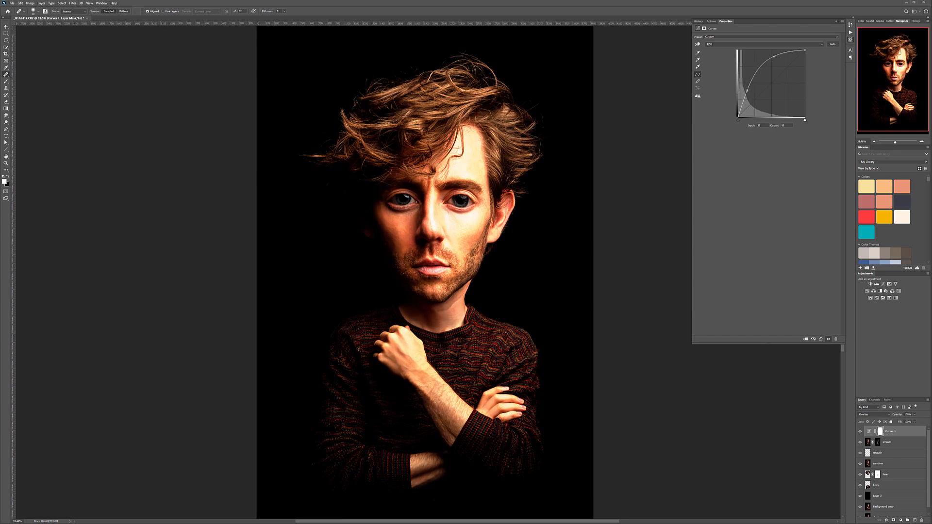
pyautogui.moveTo(774, 57); pyautogui.dragTo(770, 58)
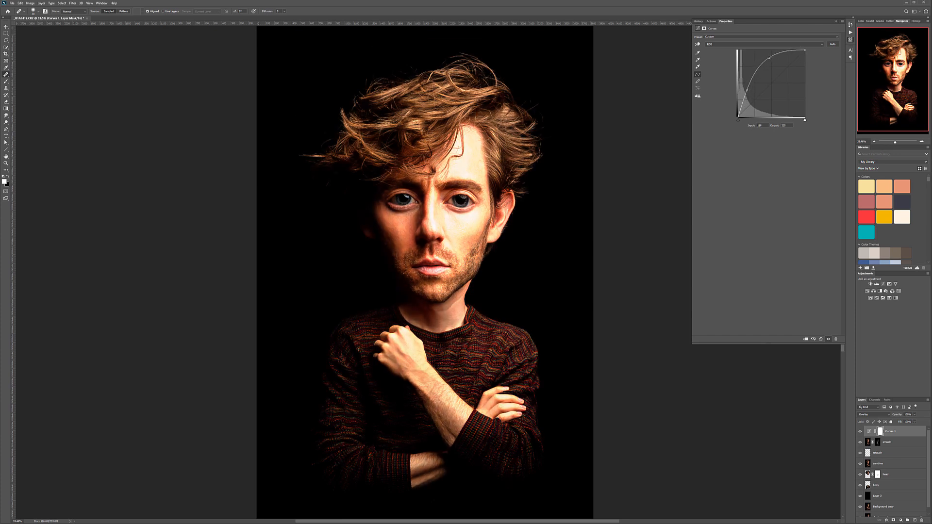
pyautogui.moveTo(746, 89); pyautogui.dragTo(768, 55)
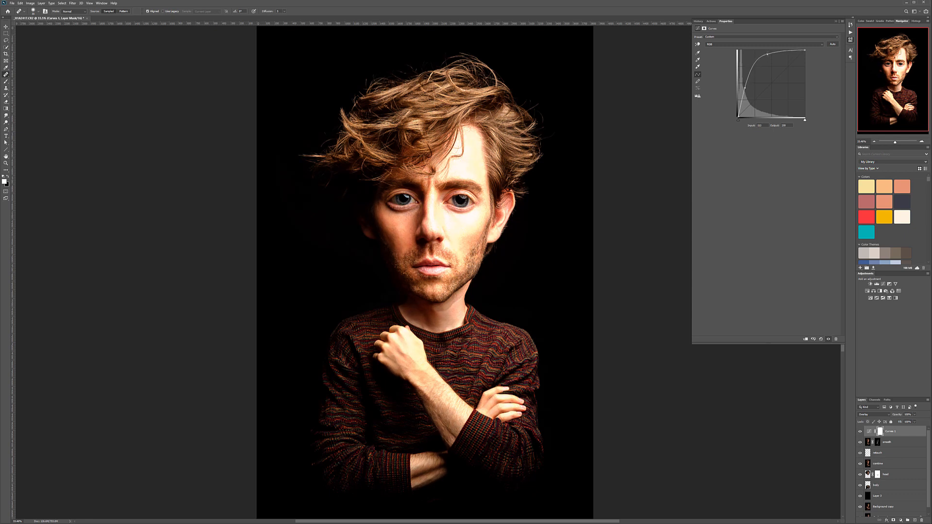
pyautogui.moveTo(746, 87); pyautogui.dragTo(744, 90)
# - Invert the Curves layer's mask to black and paint white over both eyes with the Brush to brighten them
pyautogui.click(880, 431)
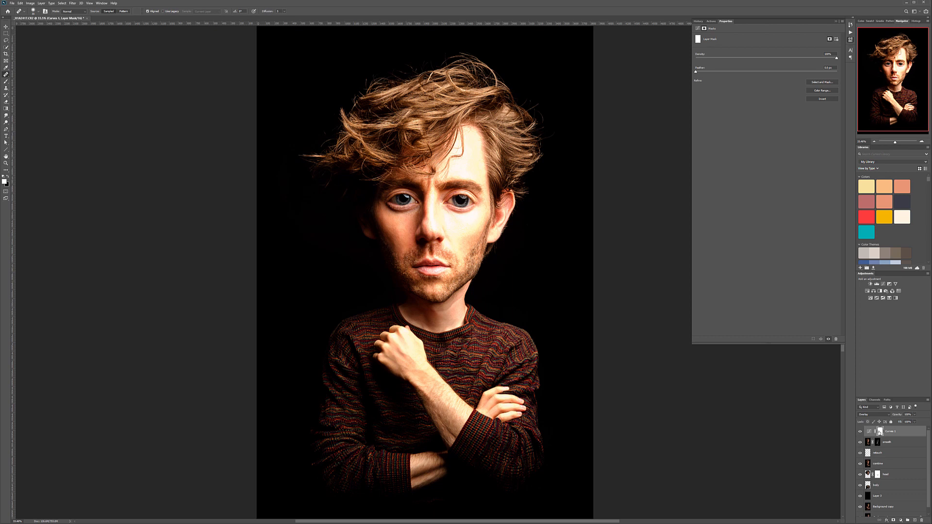
pyautogui.hotkey('ctrl', 'i')
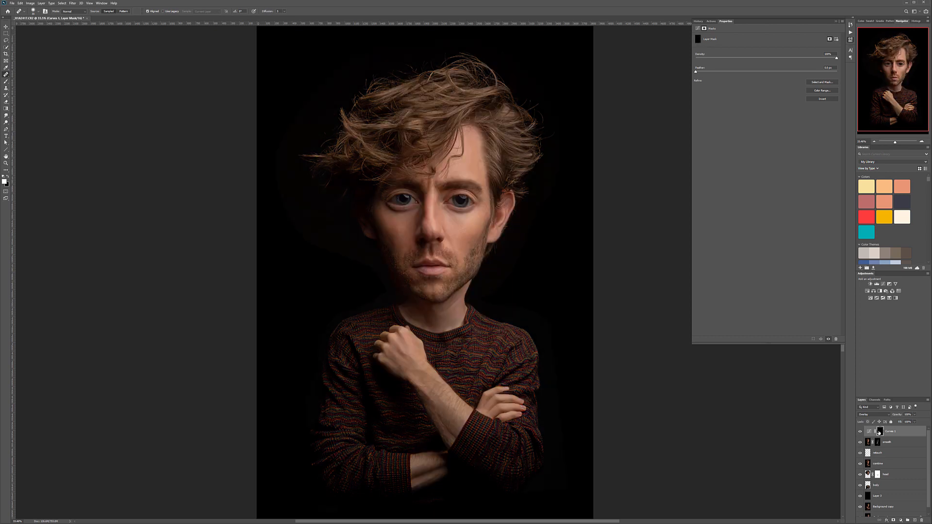
pyautogui.click(148, 161)
pyautogui.click(462, 188)
pyautogui.click(6, 81)
pyautogui.scroll(3, 444, 192)
pyautogui.scroll(3, 444, 192)
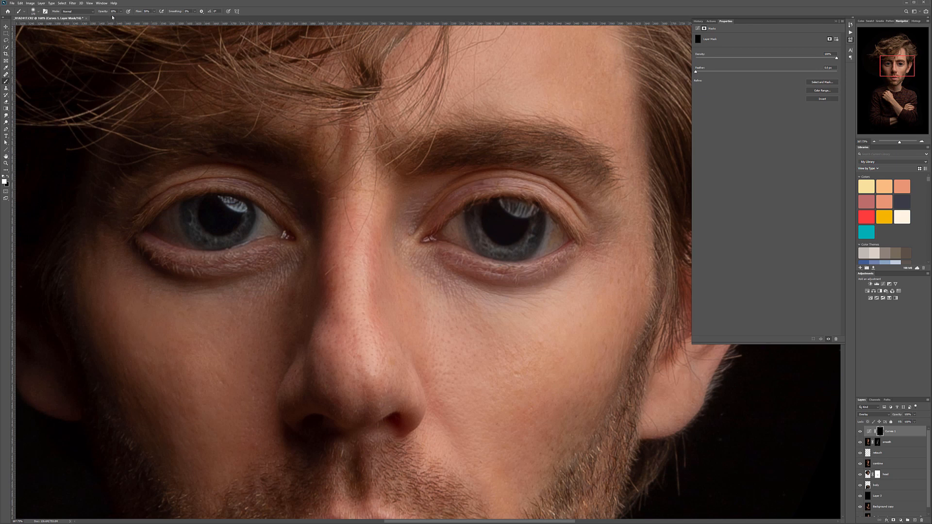
pyautogui.moveTo(468, 229)
pyautogui.mouseDown()
pyautogui.moveTo(498, 224)
pyautogui.moveTo(481, 228)
pyautogui.moveTo(494, 245)
pyautogui.moveTo(528, 234)
pyautogui.moveTo(532, 245)
pyautogui.moveTo(556, 231)
pyautogui.moveTo(546, 239)
pyautogui.moveTo(497, 225)
pyautogui.moveTo(471, 237)
pyautogui.moveTo(479, 220)
pyautogui.moveTo(463, 222)
pyautogui.moveTo(500, 231)
pyautogui.mouseUp()
pyautogui.moveTo(214, 221)
pyautogui.mouseDown()
pyautogui.moveTo(193, 215)
pyautogui.moveTo(176, 229)
pyautogui.moveTo(201, 231)
pyautogui.moveTo(234, 213)
pyautogui.moveTo(241, 226)
pyautogui.moveTo(259, 216)
pyautogui.moveTo(240, 223)
pyautogui.moveTo(268, 223)
pyautogui.moveTo(225, 230)
pyautogui.moveTo(220, 212)
pyautogui.moveTo(181, 223)
pyautogui.moveTo(197, 218)
pyautogui.moveTo(179, 213)
pyautogui.moveTo(169, 226)
pyautogui.moveTo(200, 226)
pyautogui.mouseUp()
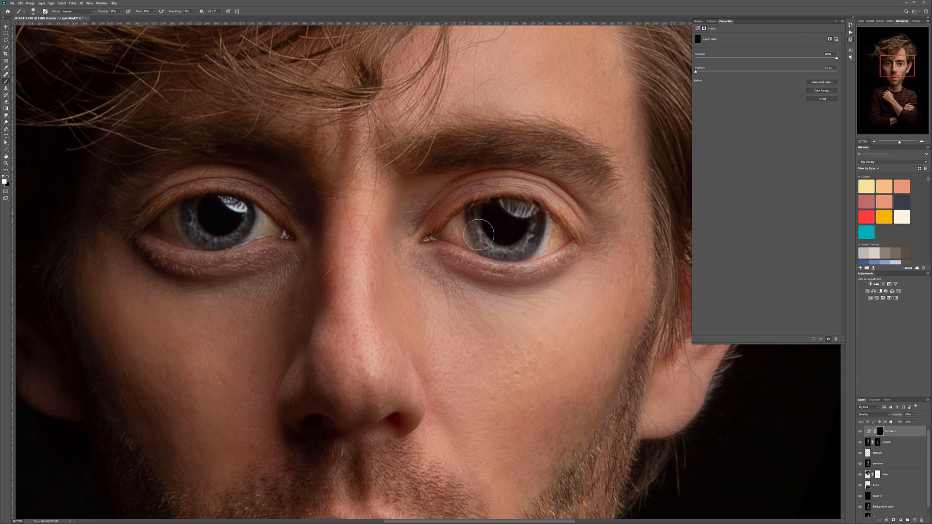
# - Compare the portrait with and without the Curves layer to judge the brightened eyes
pyautogui.scroll(-3, 522, 337)
pyautogui.click(861, 432)
pyautogui.click(861, 433)
pyautogui.click(861, 433)
pyautogui.click(861, 432)
pyautogui.click(861, 433)
pyautogui.click(861, 433)
pyautogui.scroll(-4, 556, 320)
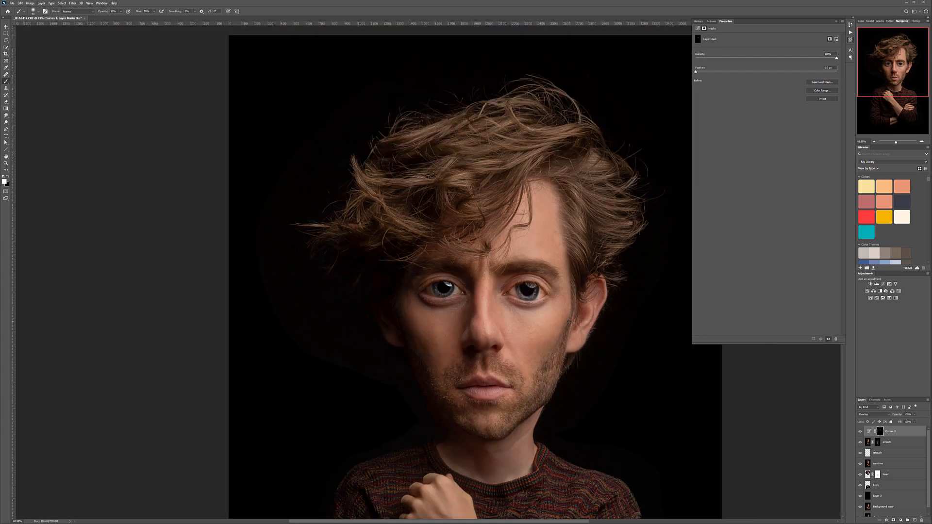
pyautogui.scroll(-2, 558, 319)
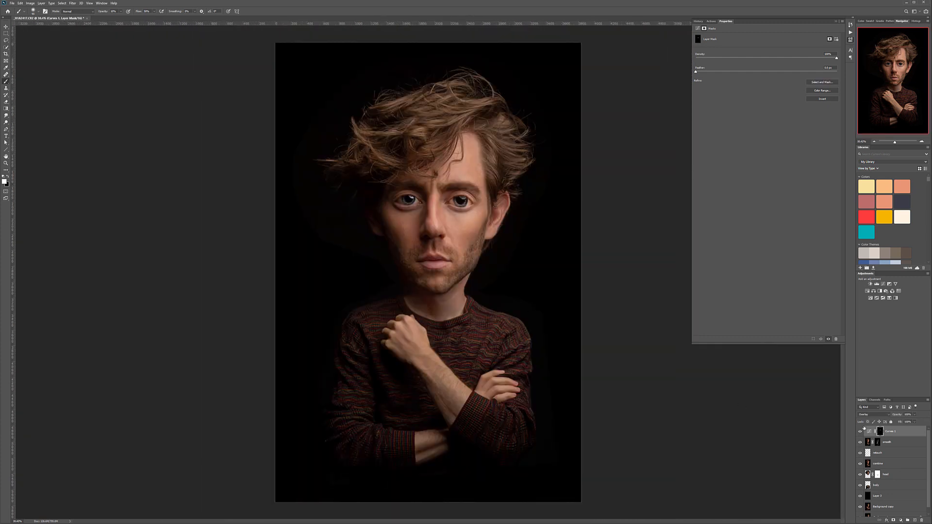
pyautogui.click(860, 433)
pyautogui.click(861, 432)
pyautogui.click(861, 432)
pyautogui.click(861, 432)
# - Brighten the hair strands through the Curves layer's mask and compare the portrait with the layer off and on
pyautogui.scroll(2, 451, 123)
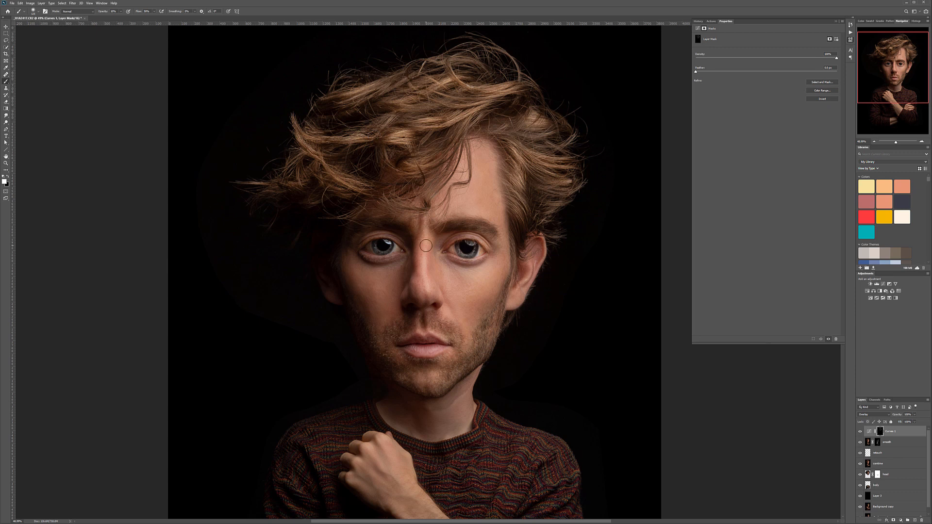
pyautogui.scroll(-3, 549, 309)
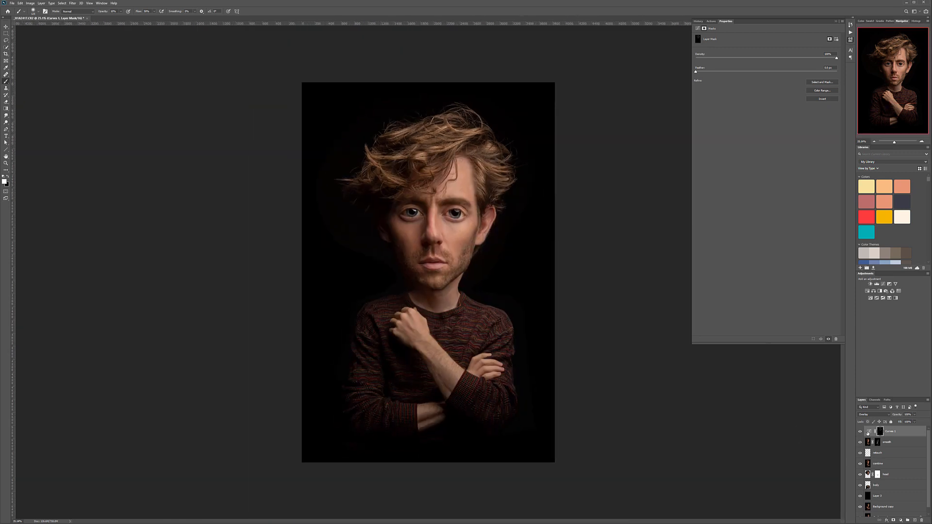
pyautogui.click(860, 432)
pyautogui.click(860, 431)
pyautogui.click(860, 431)
pyautogui.click(860, 432)
pyautogui.click(860, 432)
pyautogui.click(860, 432)
# - Stamp the visible image into a new top layer named hair and rename the Curves layer below it
pyautogui.hotkey('ctrl', 'shift', 'alt', 'e')
pyautogui.doubleClick(891, 442)
pyautogui.write('c')
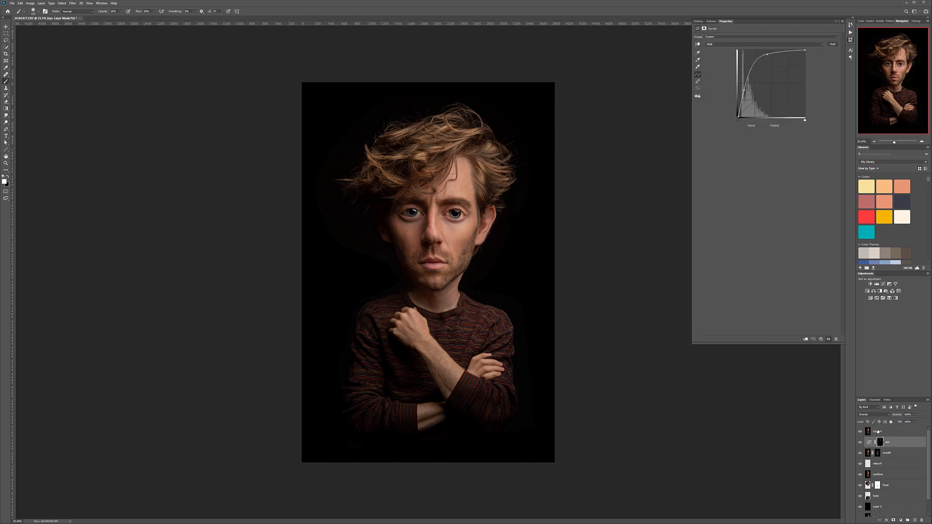
pyautogui.click(878, 431)
pyautogui.doubleClick(878, 431)
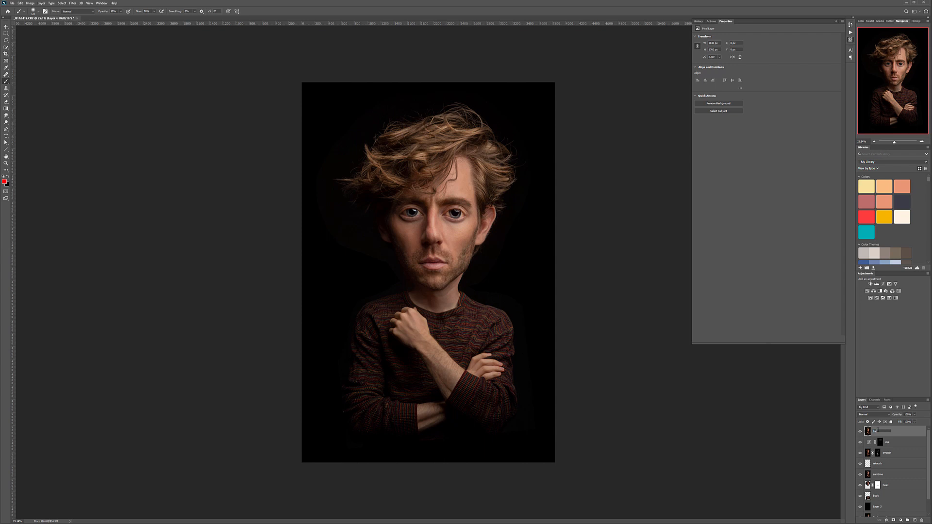
pyautogui.write('hair')
pyautogui.press('Return')
# - Apply the Oil Paint filter to the hair layer with stylization 10.0, scale 0.1, increased cleanliness and reduced bristle detail
pyautogui.click(73, 3)
pyautogui.moveTo(118, 90)
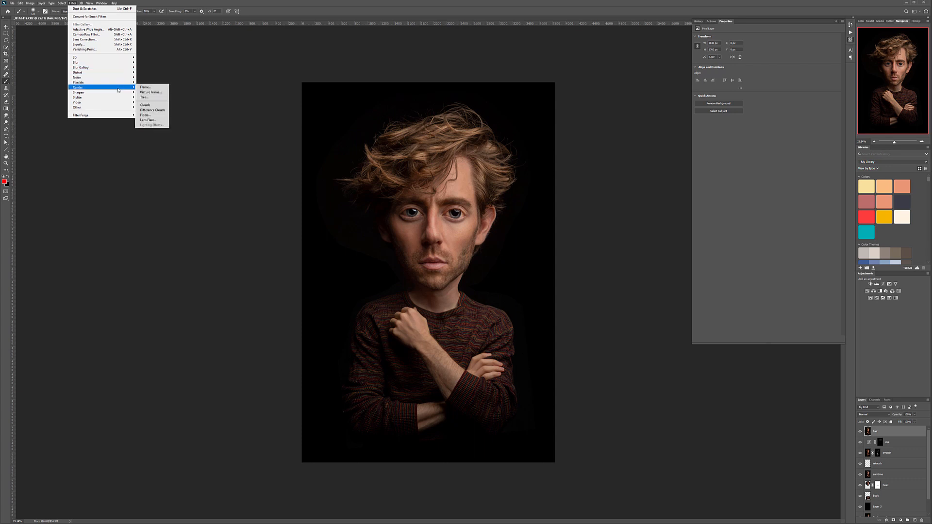
pyautogui.click(148, 120)
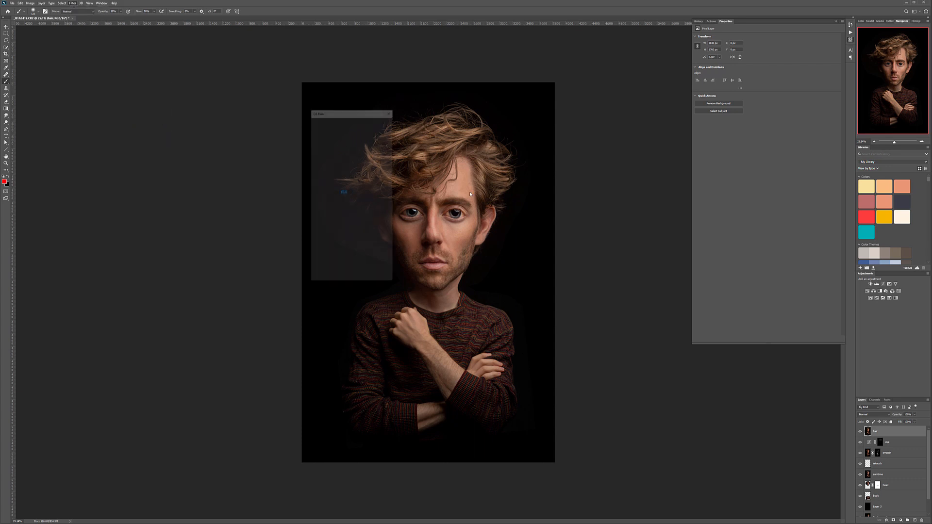
pyautogui.moveTo(375, 116); pyautogui.dragTo(288, 129)
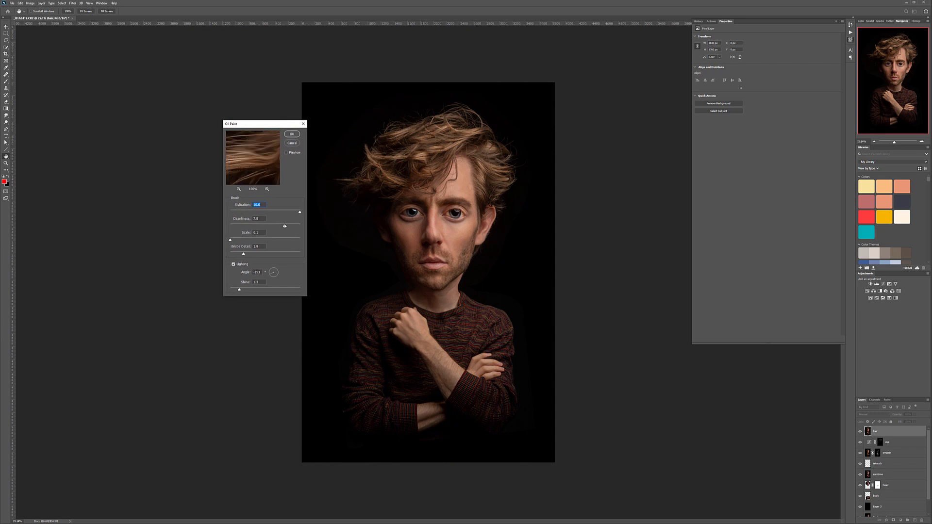
pyautogui.moveTo(285, 227); pyautogui.dragTo(296, 227)
pyautogui.moveTo(238, 252); pyautogui.dragTo(235, 254)
pyautogui.click(292, 135)
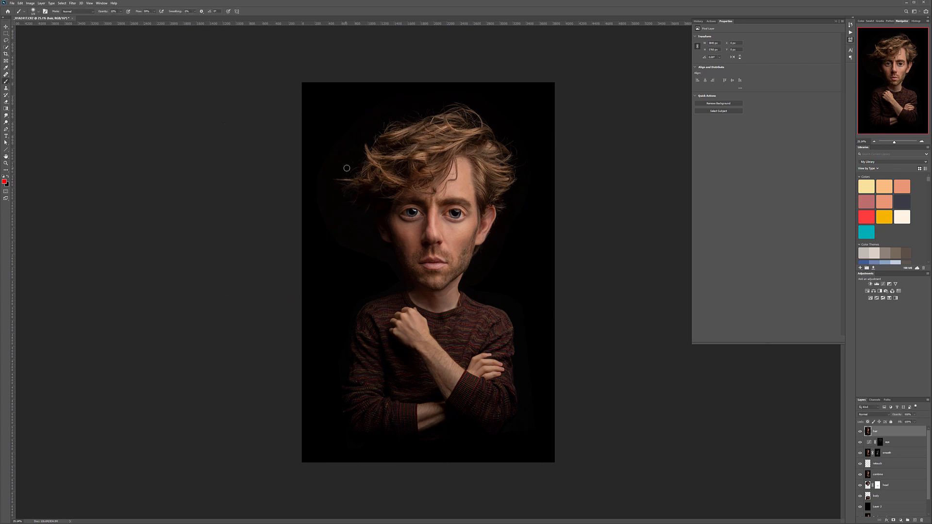
# - Hide the hair layer behind a black mask and paint white over the crown and side hair to reveal the Oil Paint effect
pyautogui.scroll(3, 442, 161)
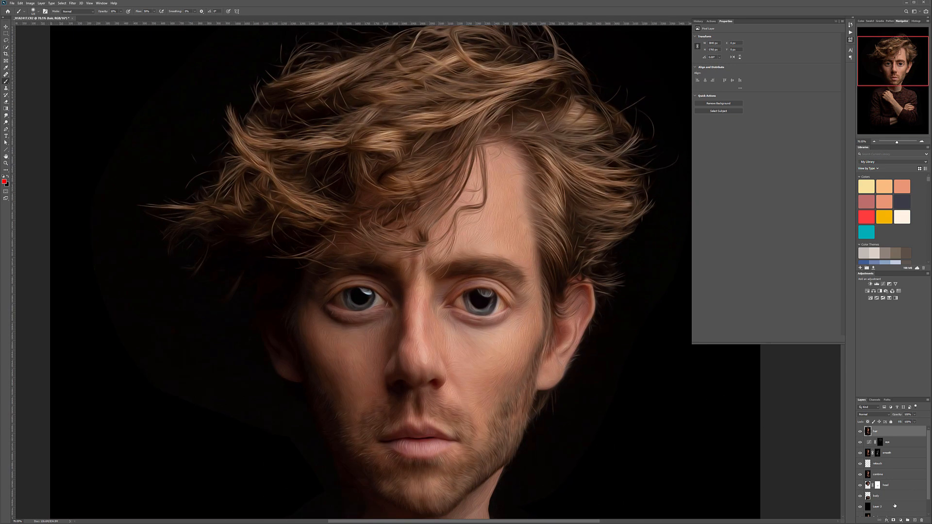
pyautogui.keyDown('alt'); pyautogui.click(894, 520); pyautogui.keyUp('alt')
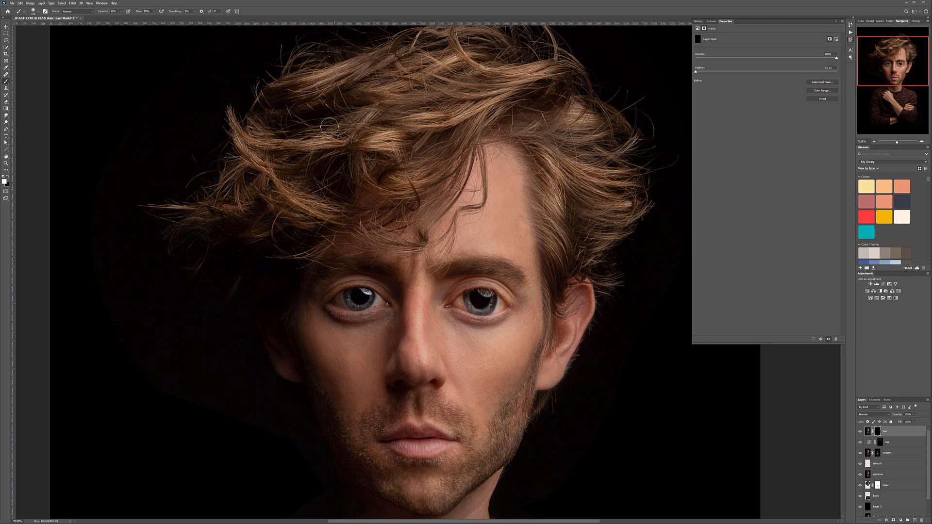
pyautogui.press(']')
pyautogui.press(']')
pyautogui.press(']')
pyautogui.moveTo(510, 32); pyautogui.dragTo(479, 119)
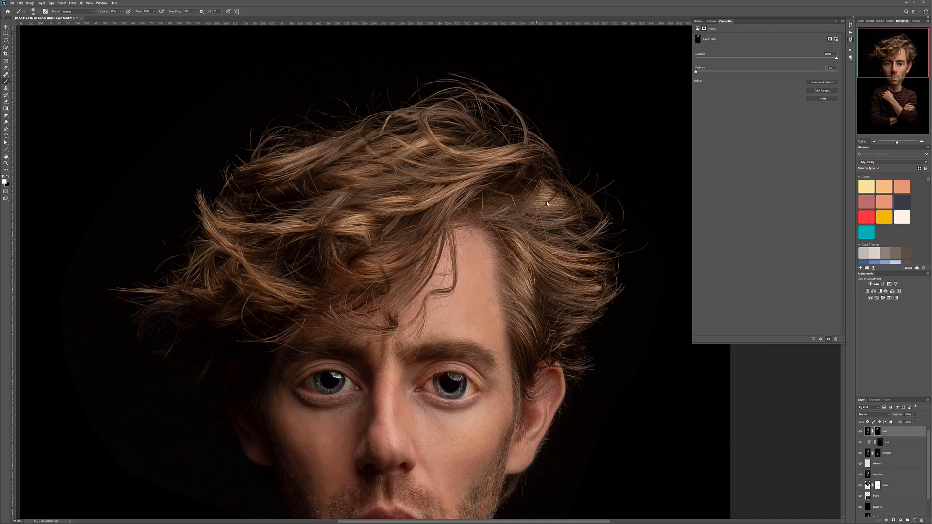
pyautogui.moveTo(574, 216); pyautogui.dragTo(468, 177)
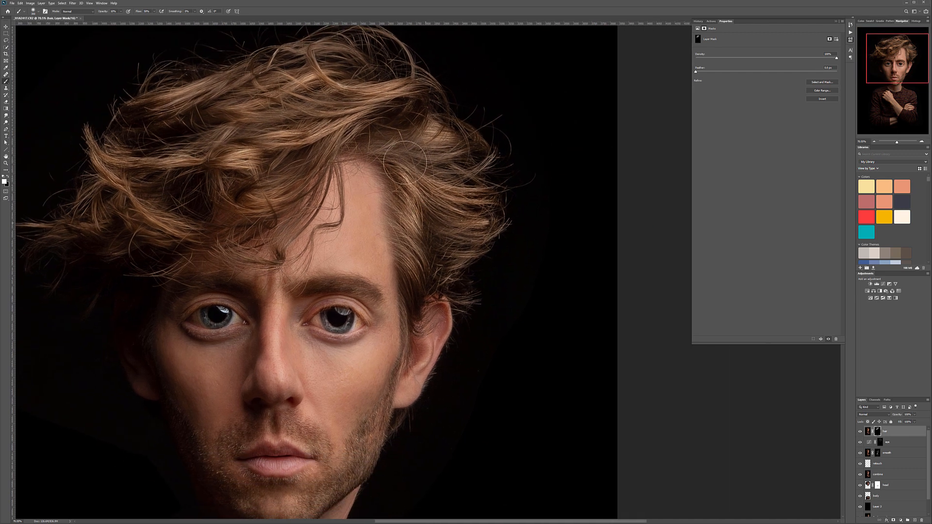
# - Set the brush opacity to 20% and blend the Oil Paint effect into the remaining hair strands and fringe on the mask
pyautogui.press('2')
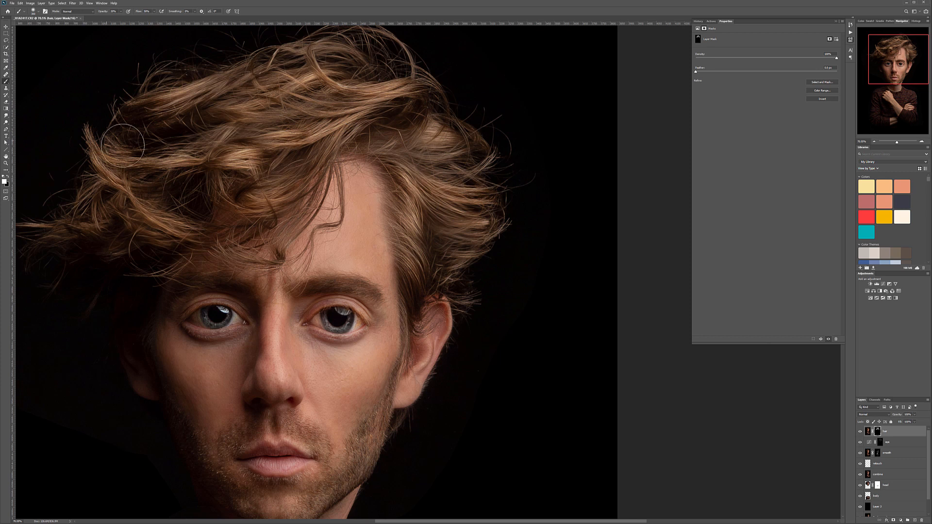
pyautogui.moveTo(204, 162); pyautogui.dragTo(286, 98)
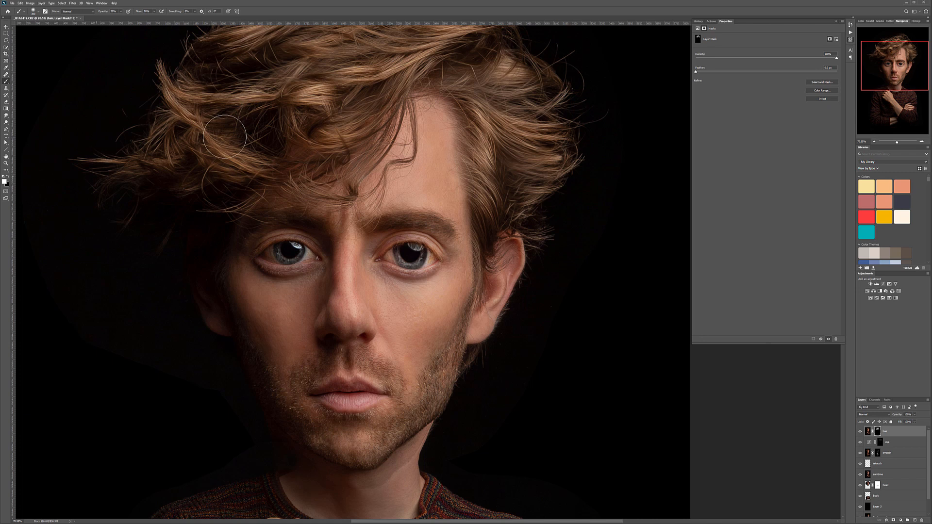
pyautogui.moveTo(404, 86); pyautogui.dragTo(381, 157)
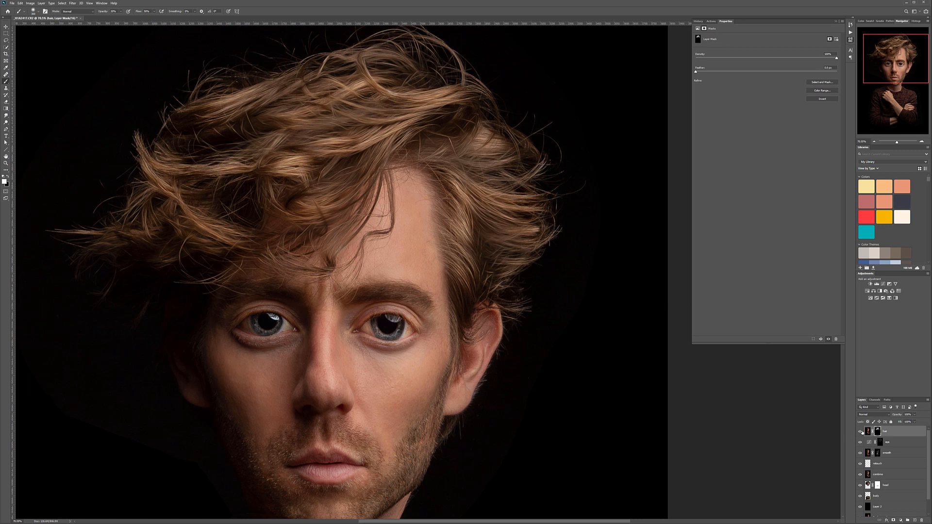
# - Reveal the Oil Paint effect softly in the beard on the hair layer's mask with a smaller brush
pyautogui.moveTo(537, 323); pyautogui.dragTo(631, 68)
pyautogui.scroll(7, 510, 250)
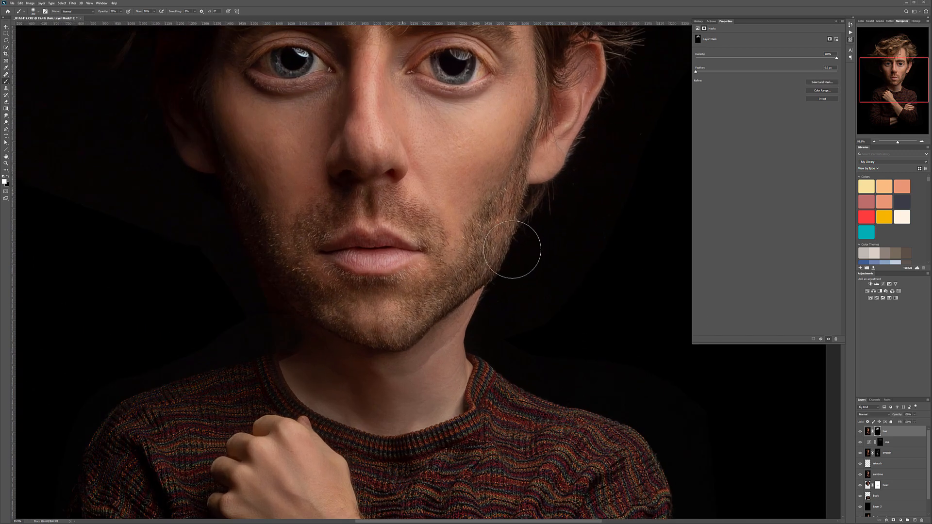
pyautogui.press('[')
pyautogui.press('[')
pyautogui.press('[')
pyautogui.press('[')
pyautogui.press('[')
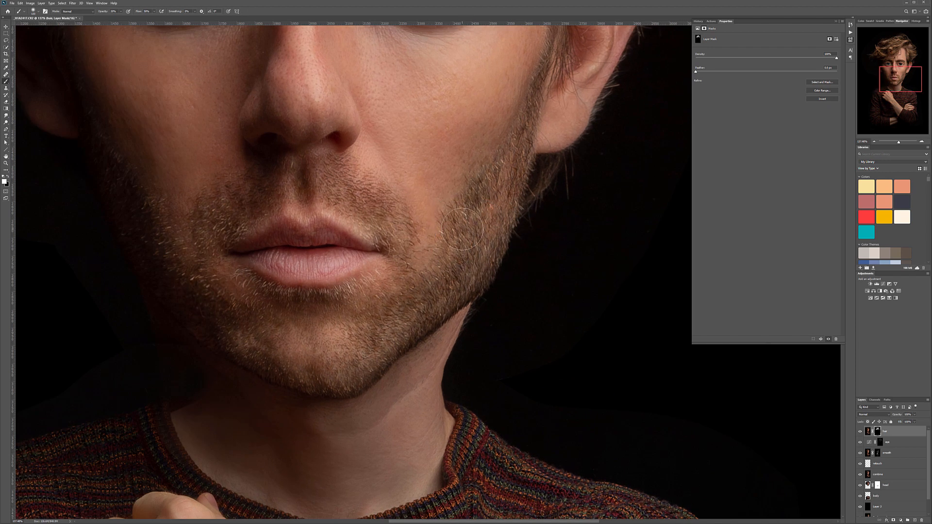
pyautogui.press('[')
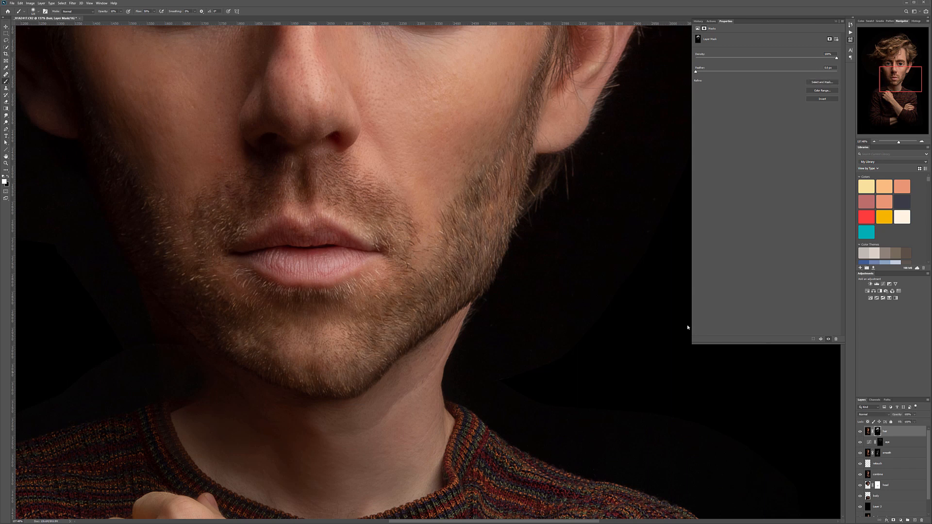
# - Examine the whole portrait, then the face, sweater and forearms up close
pyautogui.hotkey('ctrl', '0')
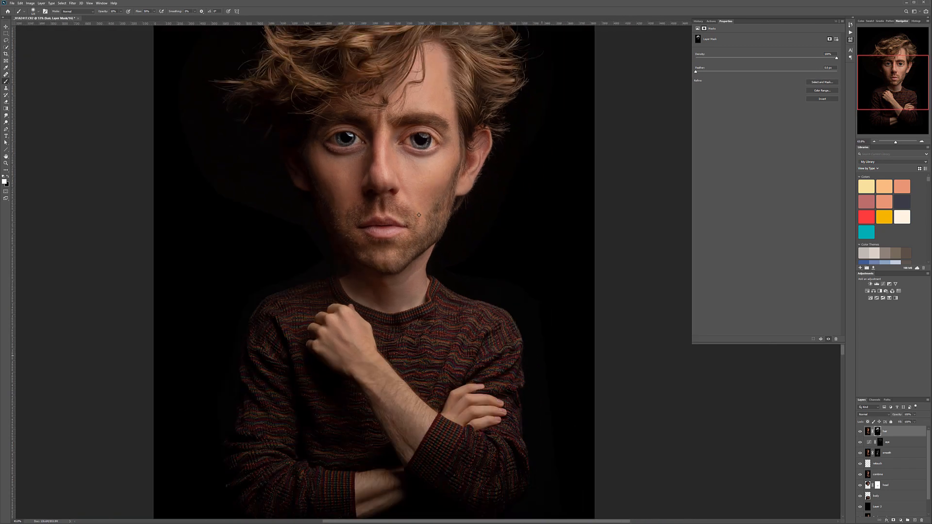
pyautogui.scroll(-1, 423, 200)
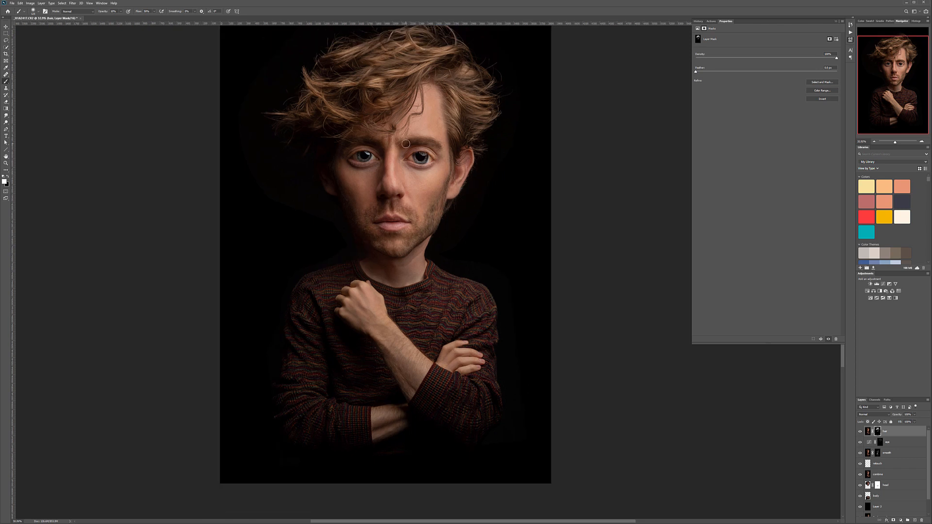
pyautogui.scroll(2, 413, 154)
pyautogui.scroll(3, 412, 154)
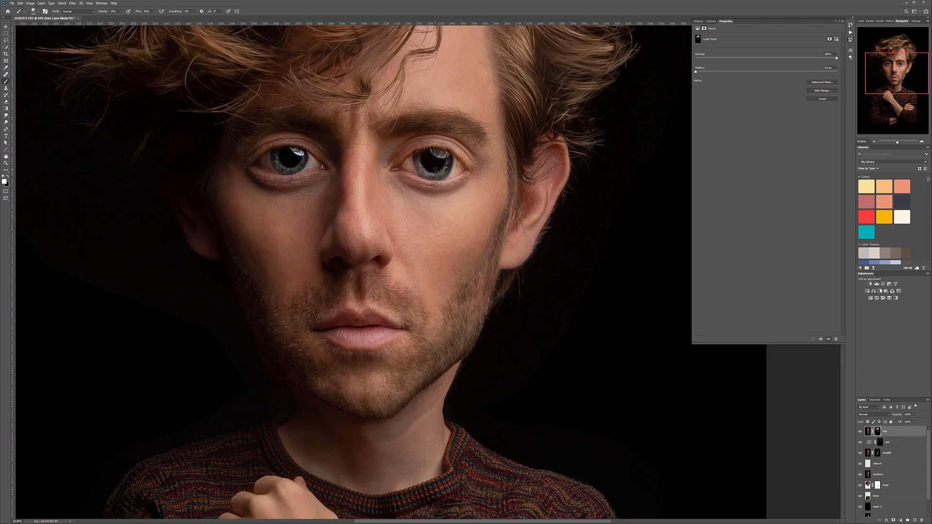
pyautogui.scroll(-3, 432, 170)
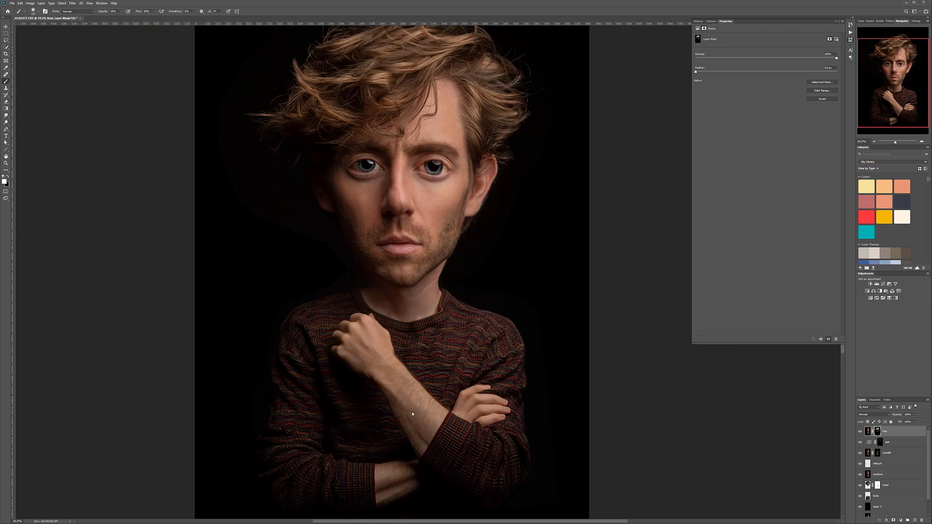
pyautogui.scroll(3, 416, 405)
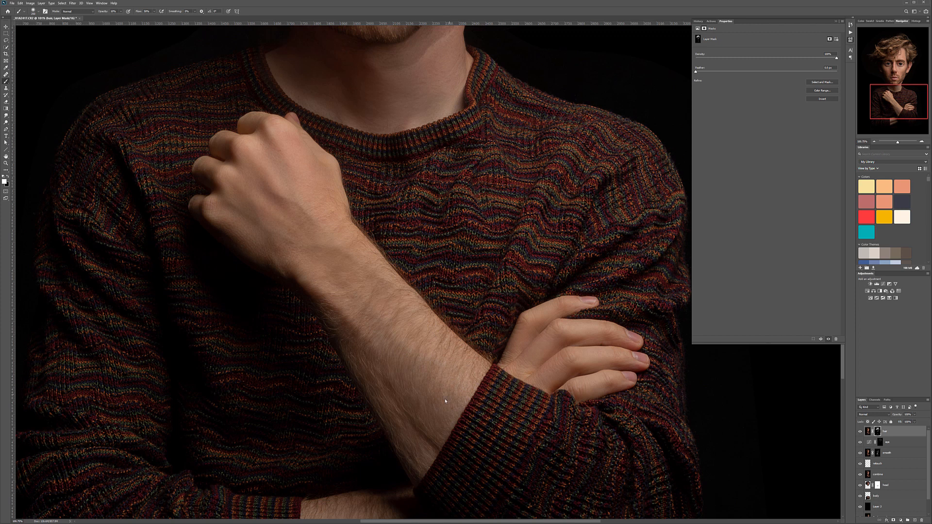
pyautogui.moveTo(420, 439); pyautogui.dragTo(500, 300)
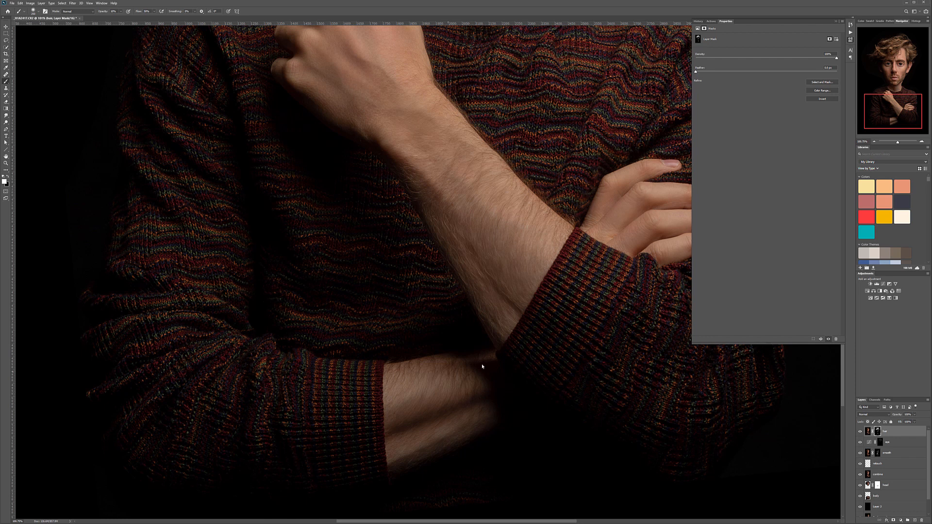
pyautogui.scroll(-2, 512, 367)
pyautogui.scroll(-5, 512, 367)
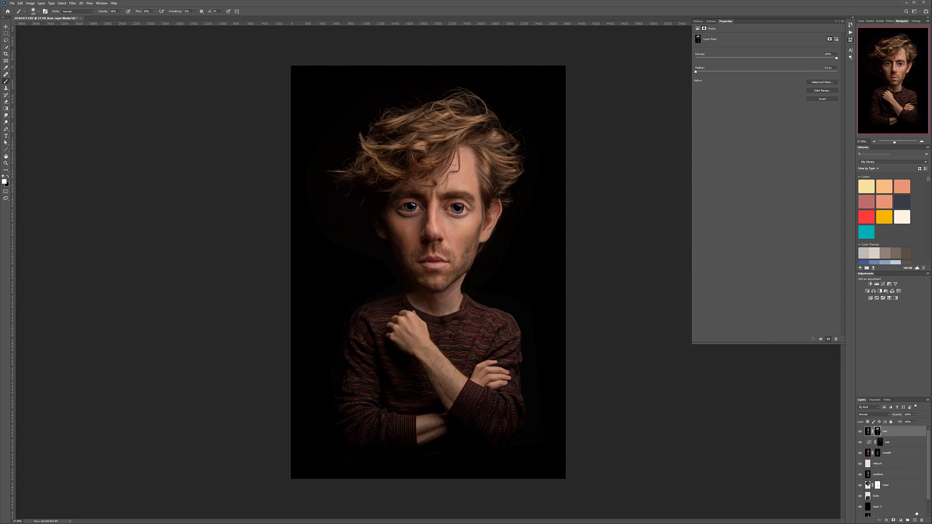
# - Add a Black & White adjustment layer with lightened reds and yellows and invert its mask to black
pyautogui.click(901, 520)
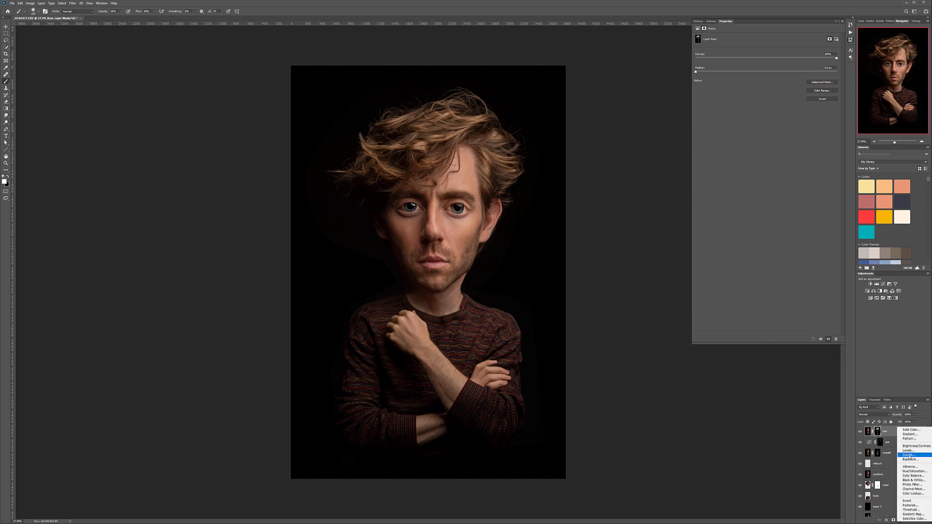
pyautogui.click(914, 480)
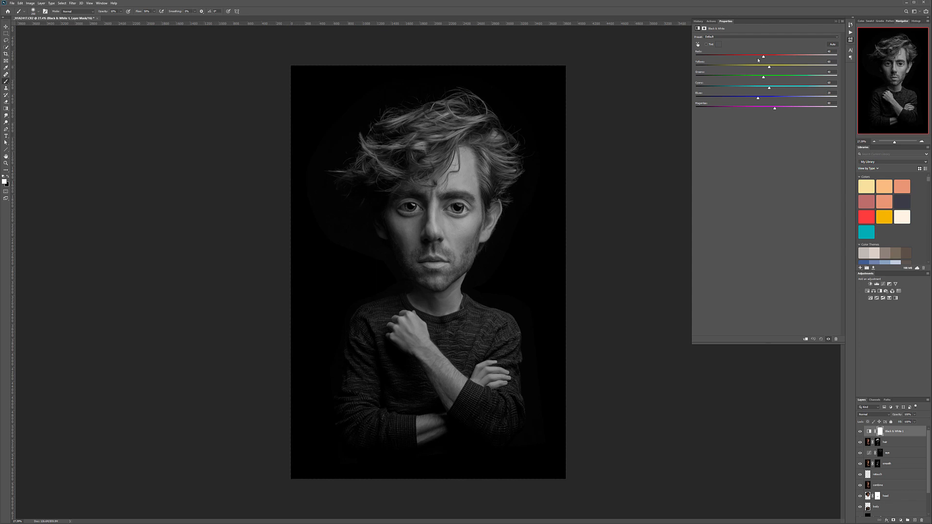
pyautogui.moveTo(764, 58); pyautogui.dragTo(781, 68)
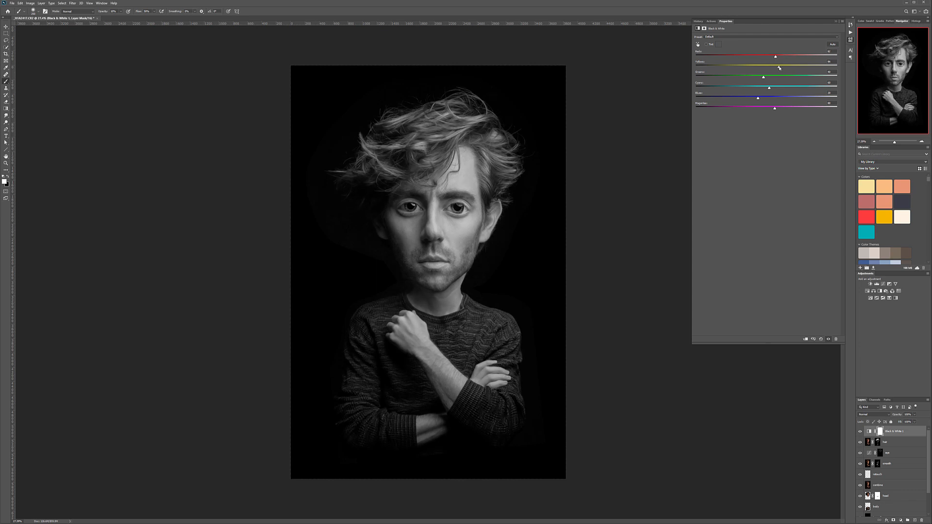
pyautogui.click(880, 432)
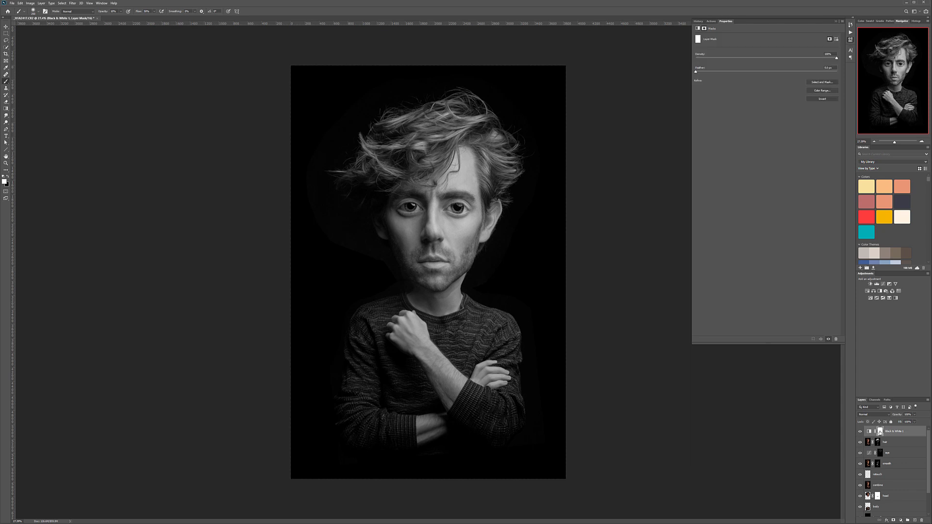
pyautogui.hotkey('ctrl', 'i')
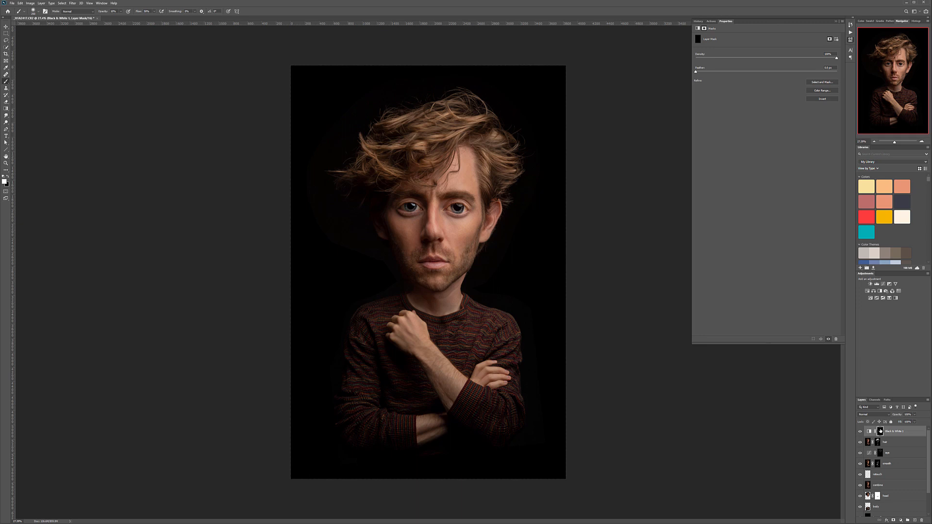
# - Desaturate the whites of both eyes by painting white on the Black & White mask with a small brush
pyautogui.scroll(17, 452, 209)
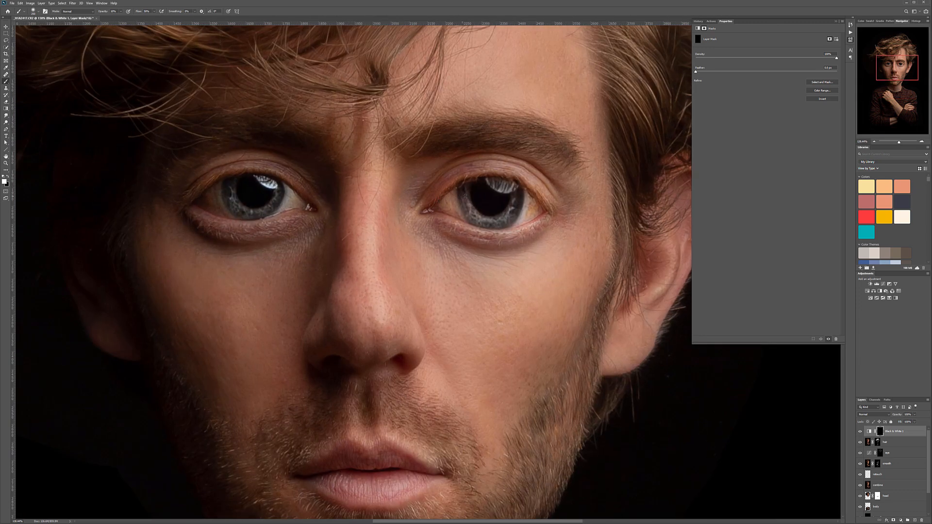
pyautogui.scroll(5, 456, 212)
pyautogui.press('[')
pyautogui.press('[')
pyautogui.press('[')
pyautogui.press('[')
pyautogui.press('[')
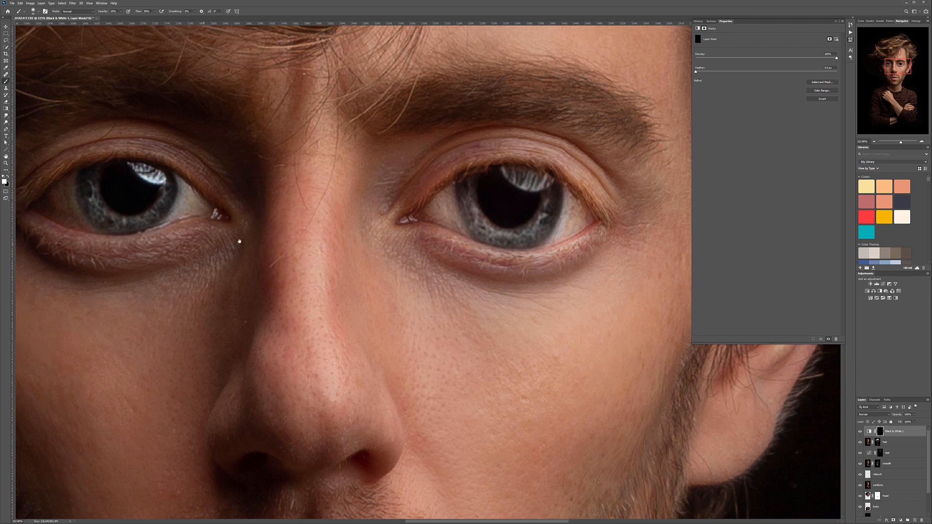
pyautogui.moveTo(205, 244); pyautogui.dragTo(312, 237)
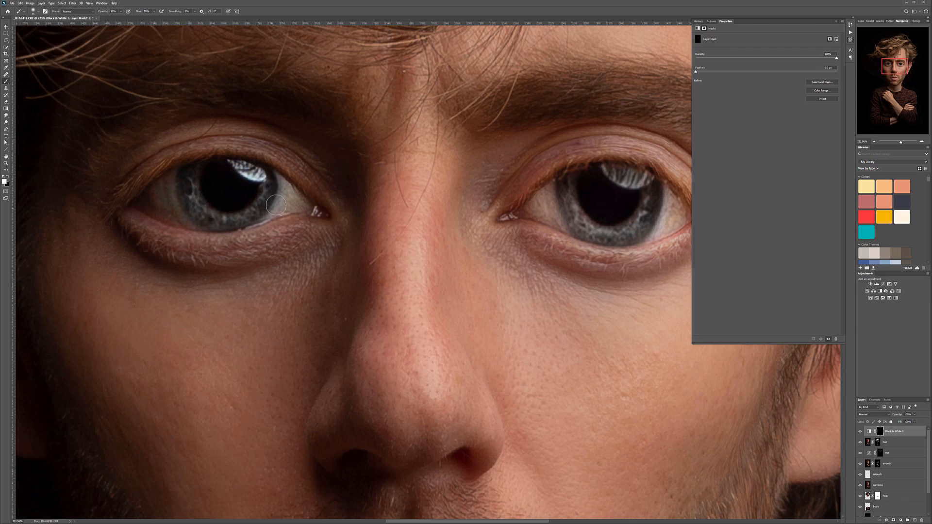
pyautogui.moveTo(512, 228); pyautogui.dragTo(373, 226)
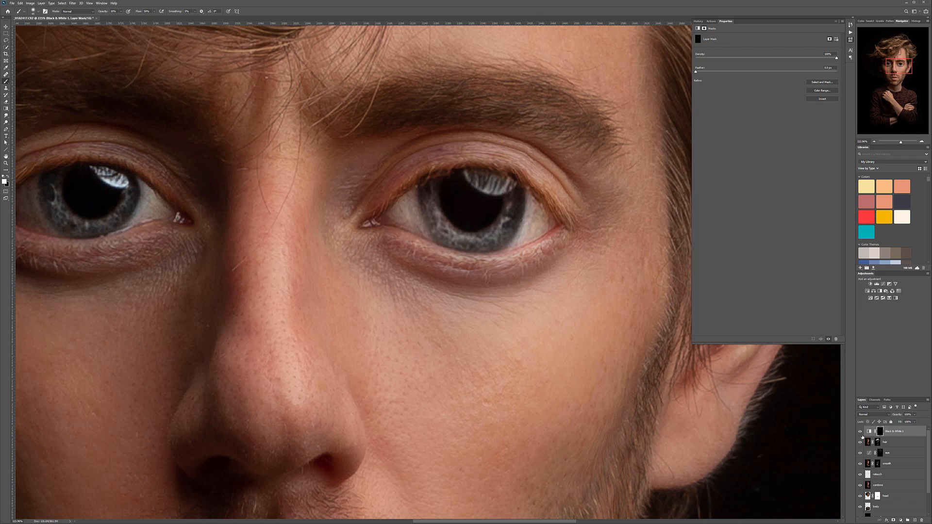
# - Compare the eyes with and without the Black & White layer and check the whole portrait
pyautogui.click(860, 432)
pyautogui.click(860, 432)
pyautogui.click(860, 432)
pyautogui.hotkey('ctrl', '0')
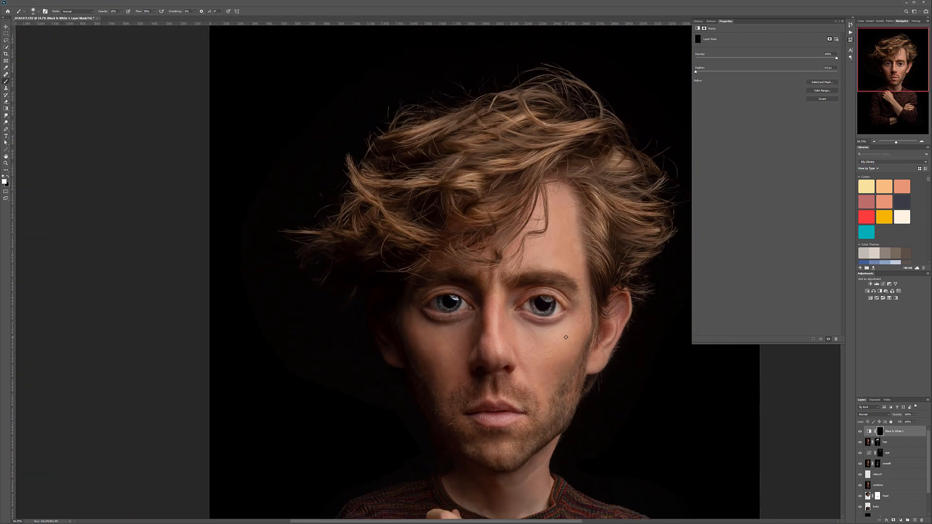
pyautogui.hotkey('ctrl', '+')
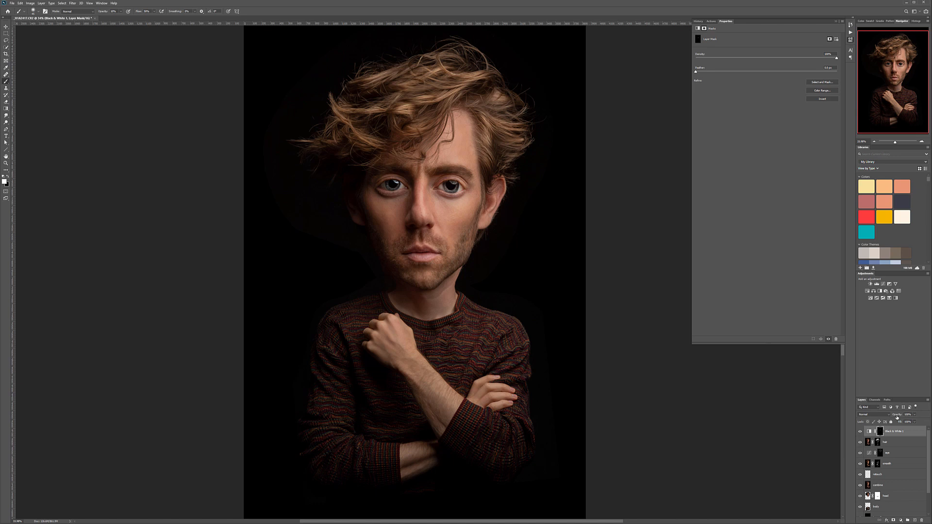
# - Create a new top layer named db, fill it with 50% gray and set its blend mode to Soft Light
pyautogui.click(915, 521)
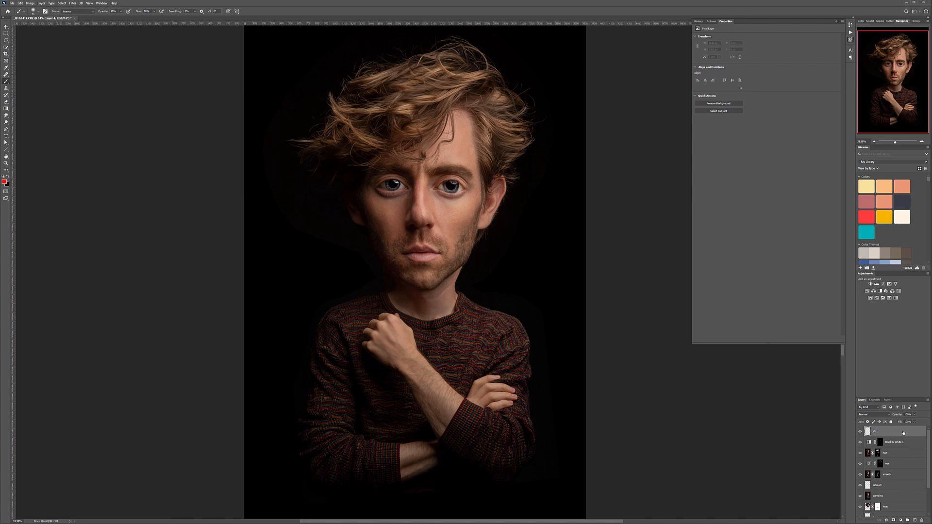
pyautogui.hotkey('shift', 'F5')
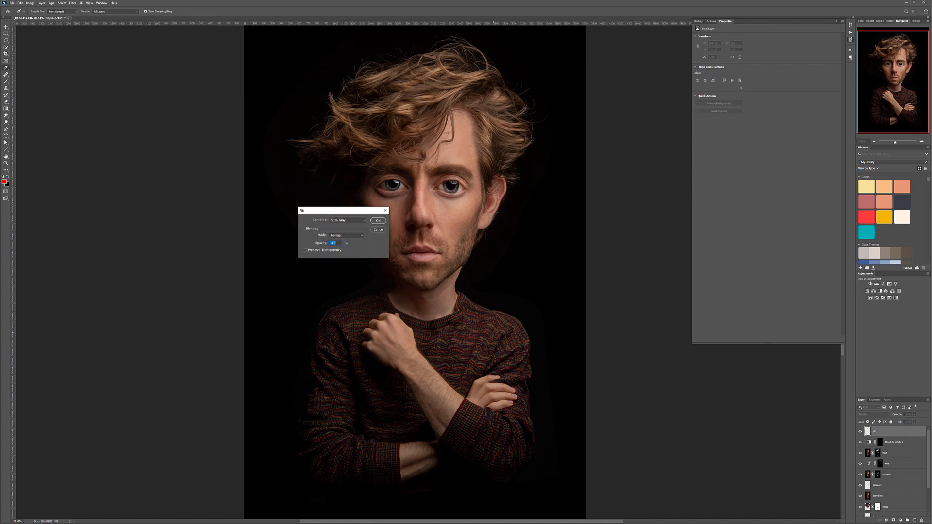
pyautogui.click(378, 220)
pyautogui.press('b')
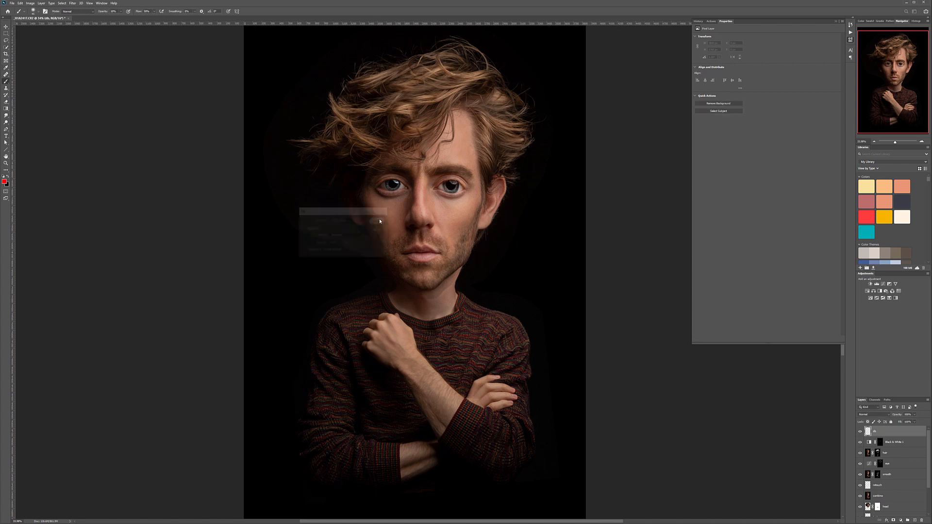
pyautogui.click(890, 415)
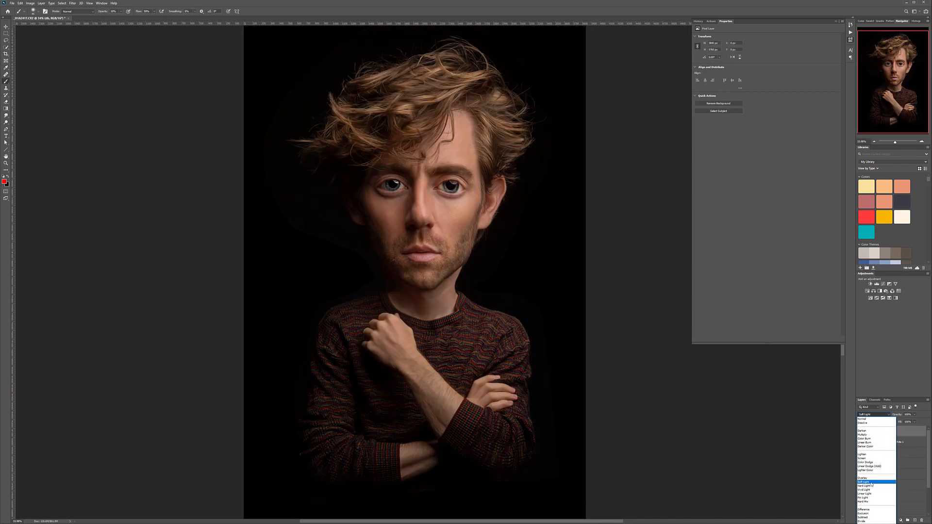
pyautogui.click(865, 482)
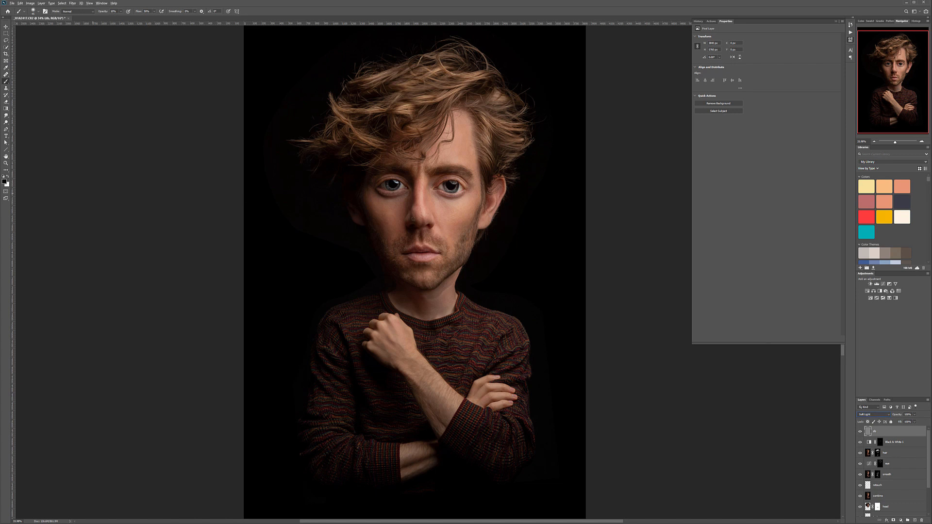
# - Burn the facial shadows beside the nose, on the cheek and above the lips by painting black on the db layer
pyautogui.scroll(5, 378, 225)
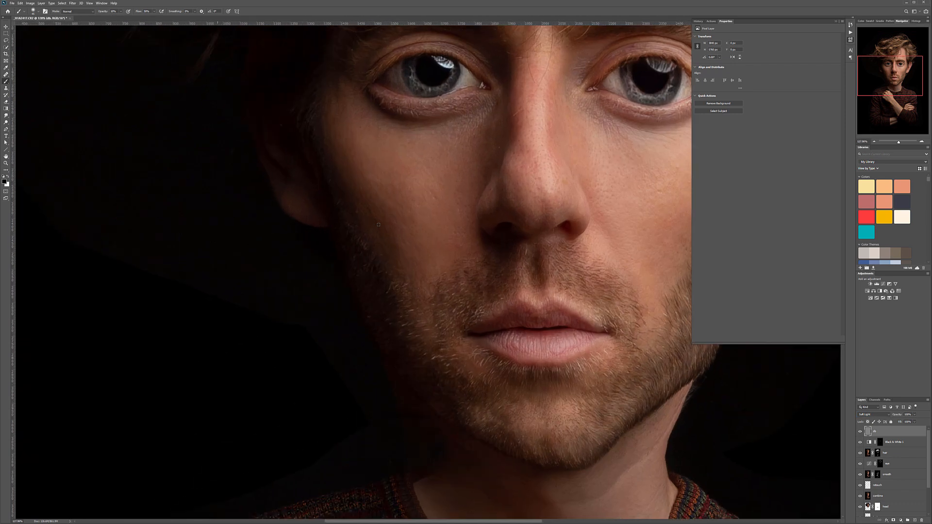
pyautogui.press(']')
pyautogui.press(']')
pyautogui.press(']')
pyautogui.press(']')
pyautogui.press(']')
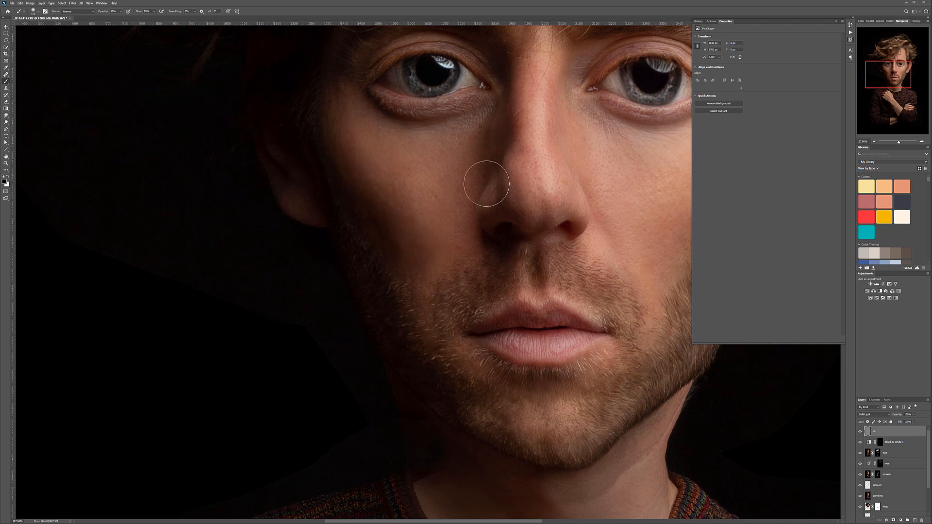
pyautogui.moveTo(527, 277); pyautogui.dragTo(531, 266)
pyautogui.press('[')
pyautogui.press('[')
pyautogui.press('[')
pyautogui.press('[')
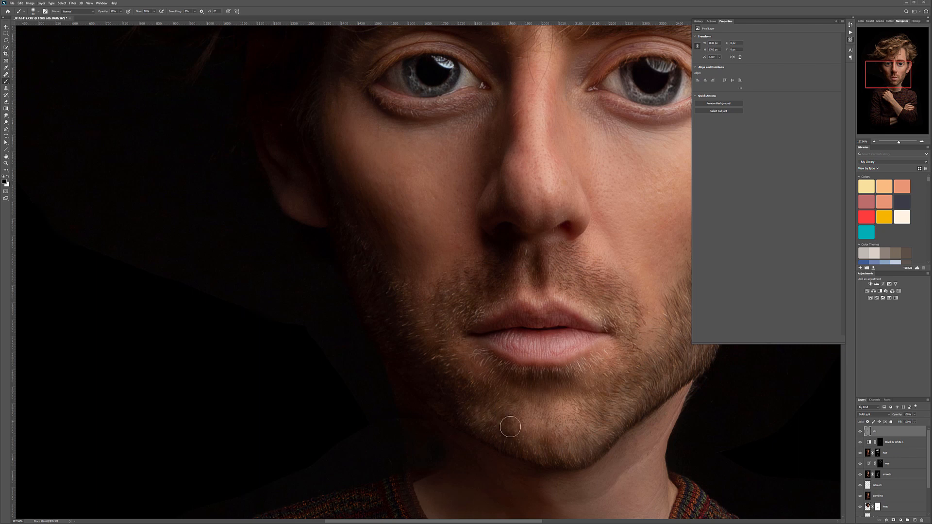
# - Dodge the highlights on the shadow-side cheek and along the nose by painting white on the db layer
pyautogui.press(']')
pyautogui.press(']')
pyautogui.press('x')
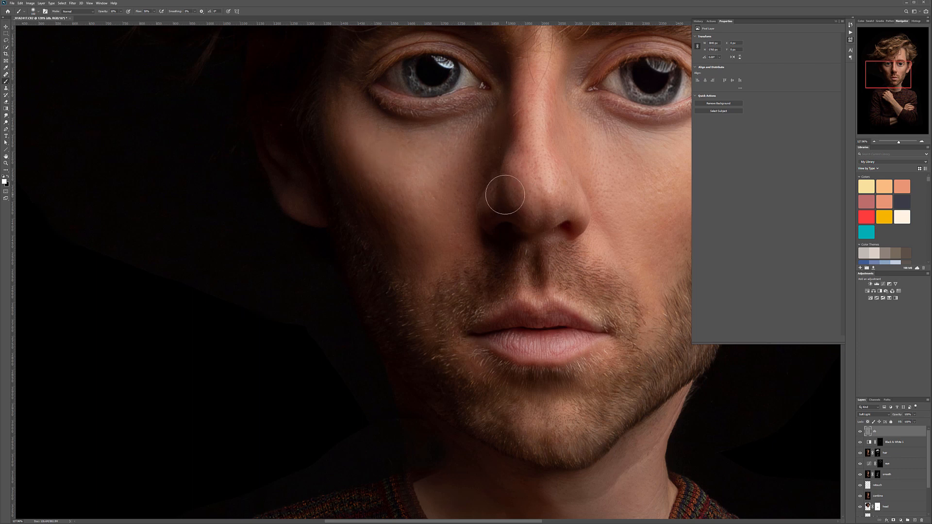
pyautogui.press('[')
pyautogui.press('[')
pyautogui.press('[')
pyautogui.press('[')
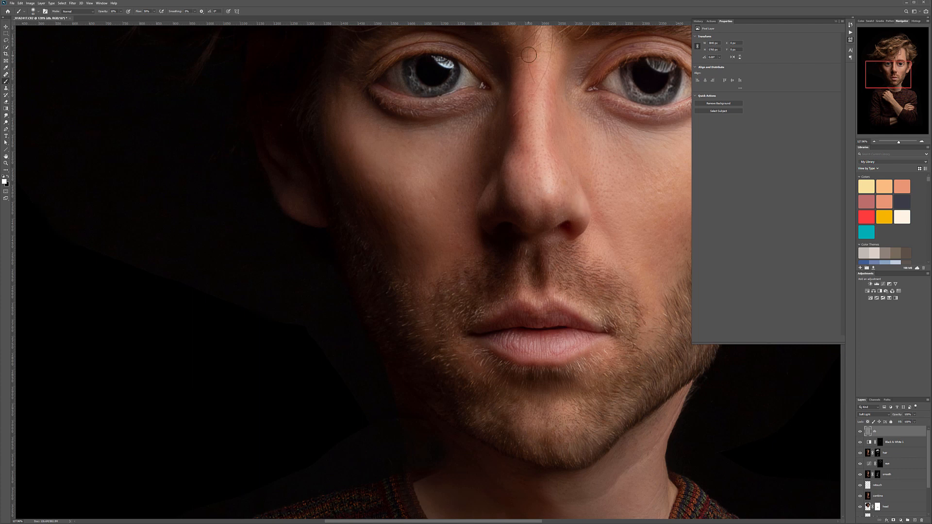
pyautogui.moveTo(549, 152); pyautogui.dragTo(526, 230)
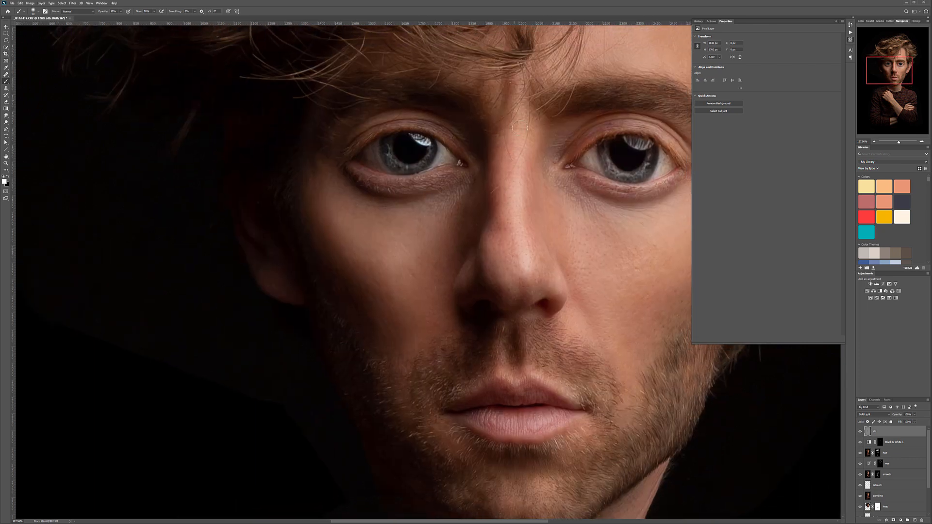
# - Burn the eyelid creases and the areas under the eyes with a small black brush
pyautogui.moveTo(522, 131); pyautogui.dragTo(513, 226)
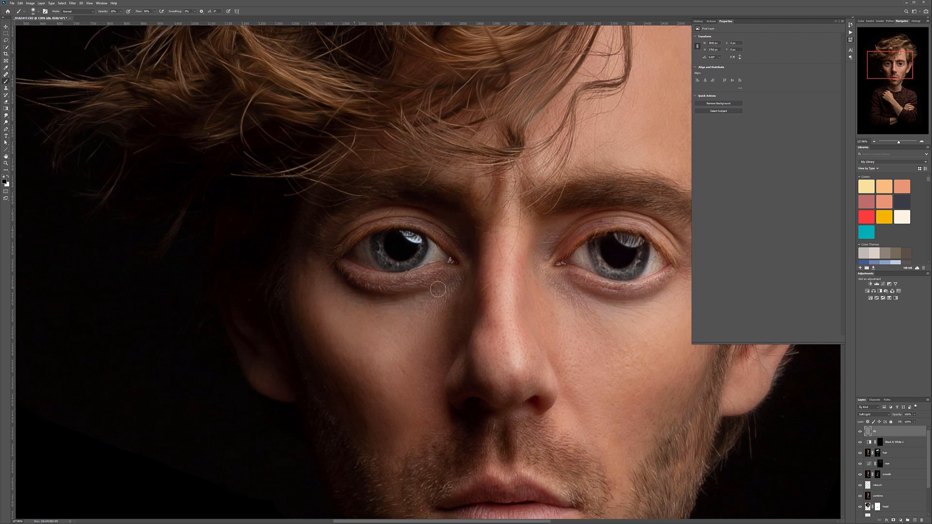
pyautogui.press('x')
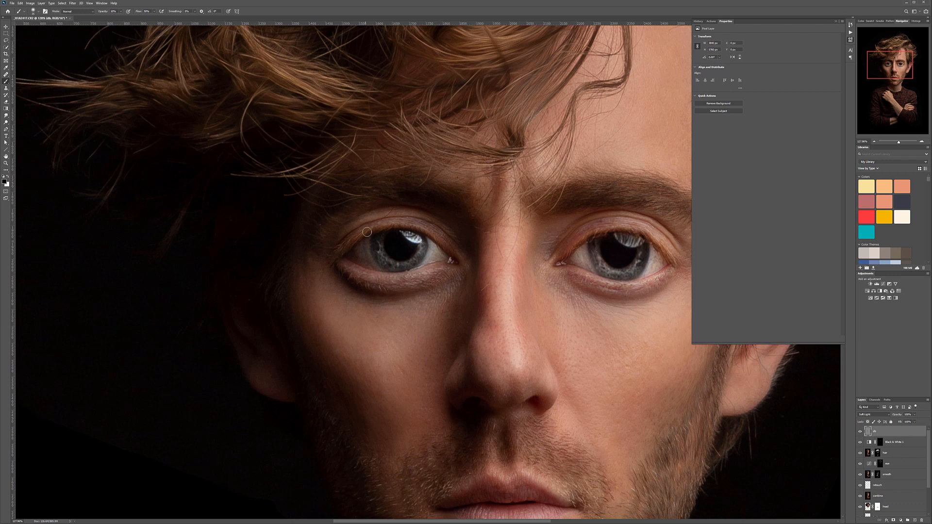
pyautogui.moveTo(458, 278); pyautogui.dragTo(262, 255)
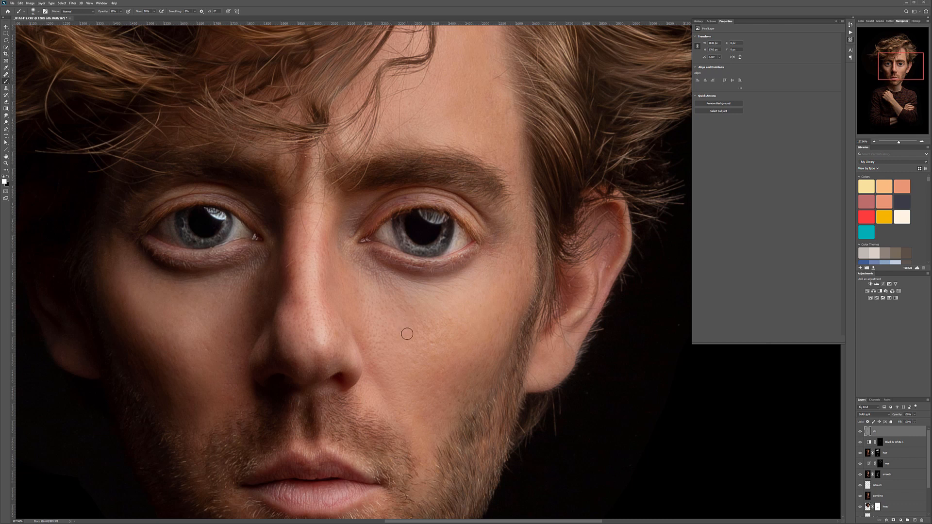
# - Dodge the lit cheek below the eye and the forehead with a slightly larger white brush
pyautogui.press(']')
pyautogui.moveTo(474, 291)
pyautogui.mouseDown()
pyautogui.moveTo(443, 304)
pyautogui.moveTo(483, 287)
pyautogui.moveTo(436, 312)
pyautogui.moveTo(450, 328)
pyautogui.moveTo(480, 285)
pyautogui.moveTo(449, 328)
pyautogui.mouseUp()
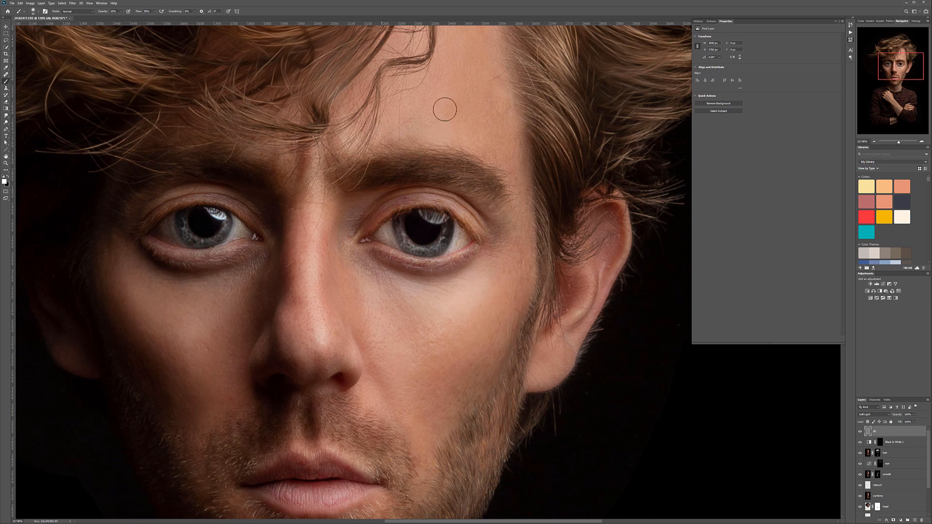
pyautogui.moveTo(458, 137); pyautogui.dragTo(445, 225)
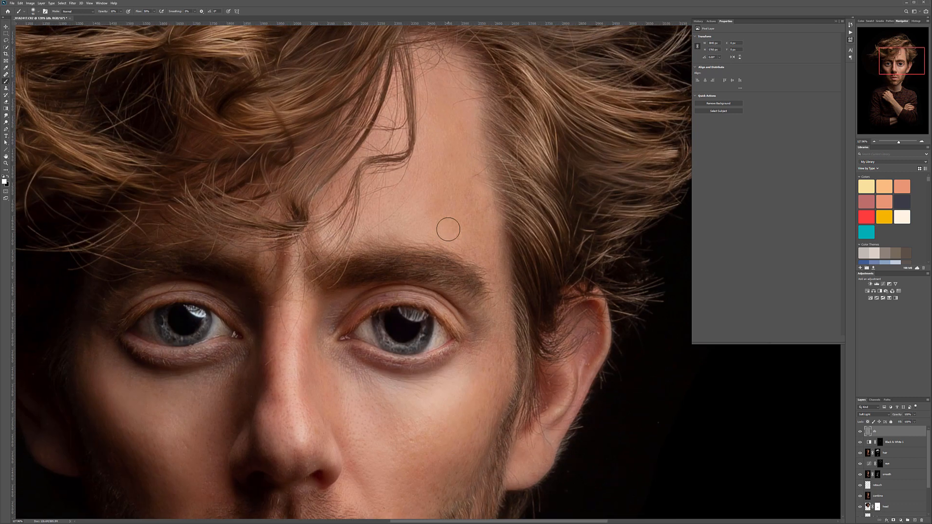
pyautogui.moveTo(461, 161); pyautogui.dragTo(448, 147)
# - Burn the hairline, temple and hollow of the lit cheek with a large black brush to contour the face
pyautogui.press(']')
pyautogui.press(']')
pyautogui.press(']')
pyautogui.press(']')
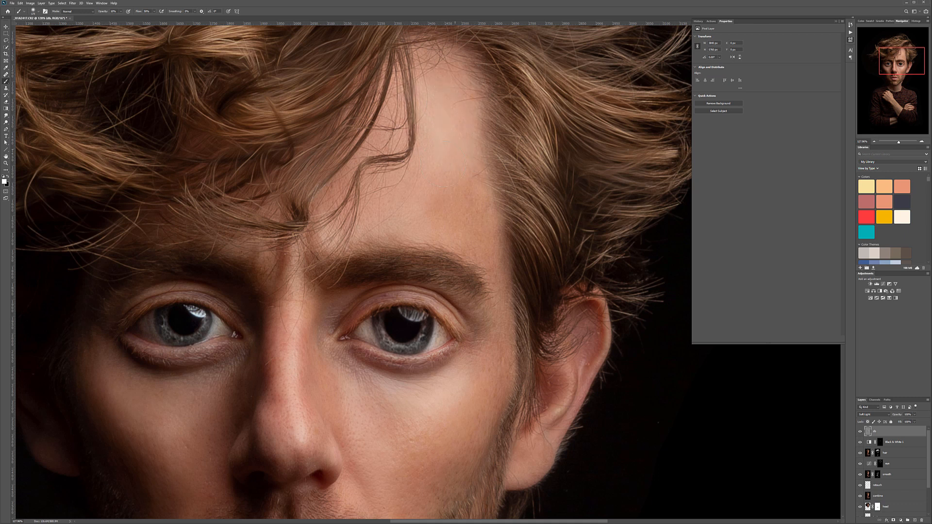
pyautogui.press('x')
pyautogui.moveTo(499, 126); pyautogui.dragTo(496, 247)
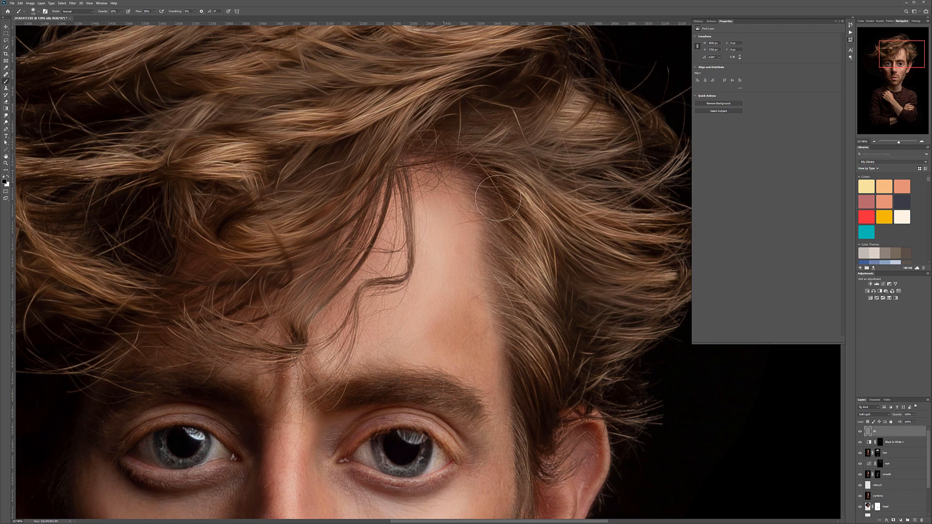
pyautogui.moveTo(505, 254)
pyautogui.mouseDown()
pyautogui.moveTo(420, 145)
pyautogui.moveTo(400, 54)
pyautogui.moveTo(439, 154)
pyautogui.mouseUp()
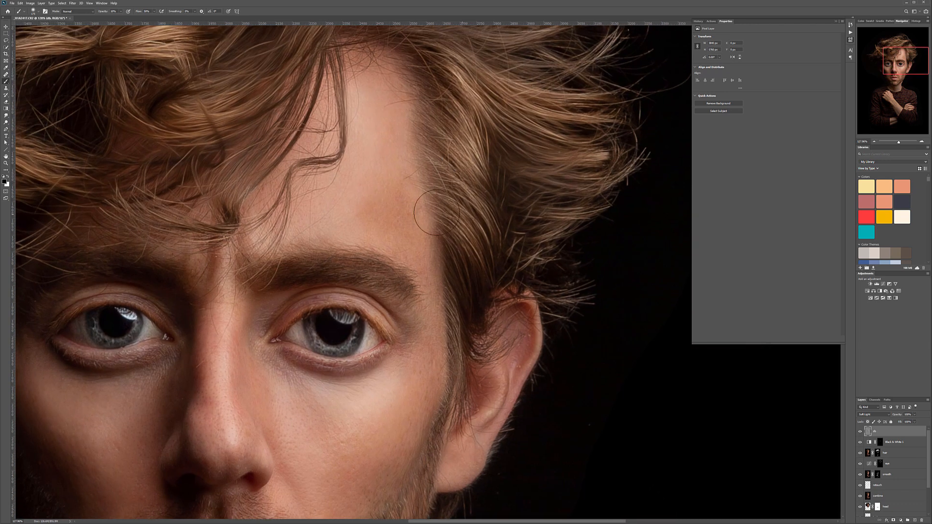
pyautogui.moveTo(445, 329); pyautogui.dragTo(439, 207)
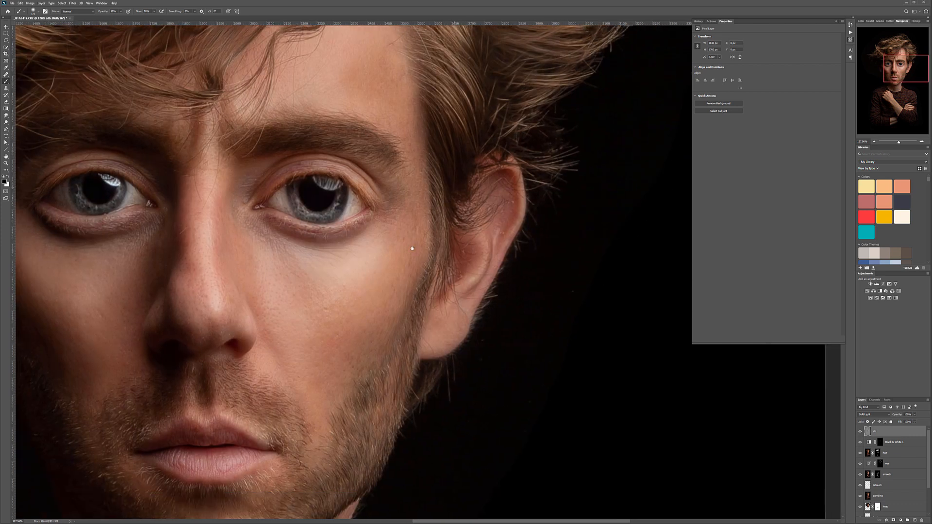
pyautogui.moveTo(381, 341); pyautogui.dragTo(502, 235)
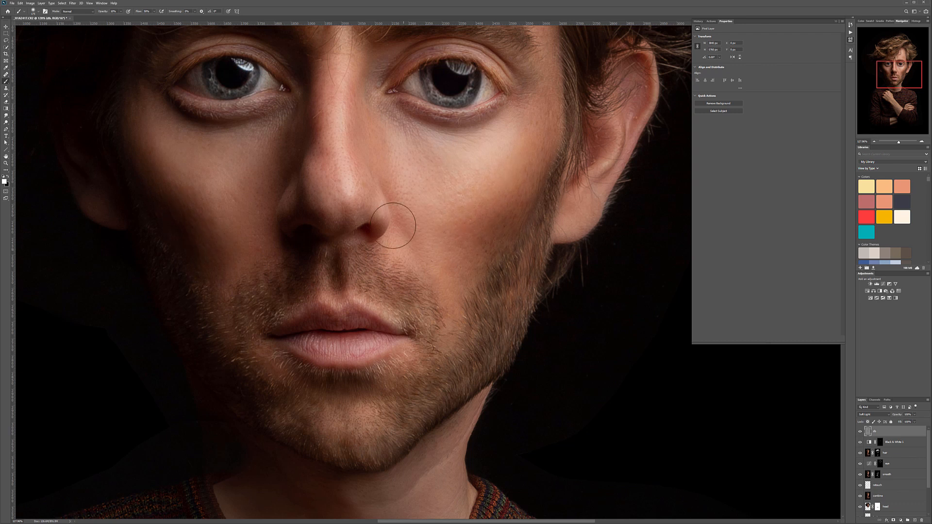
# - Refine the face contouring by dodging the chin and cheeks with white and burning the beard edge and ear with black
pyautogui.moveTo(350, 429)
pyautogui.mouseDown()
pyautogui.moveTo(384, 431)
pyautogui.moveTo(331, 420)
pyautogui.moveTo(358, 427)
pyautogui.mouseUp()
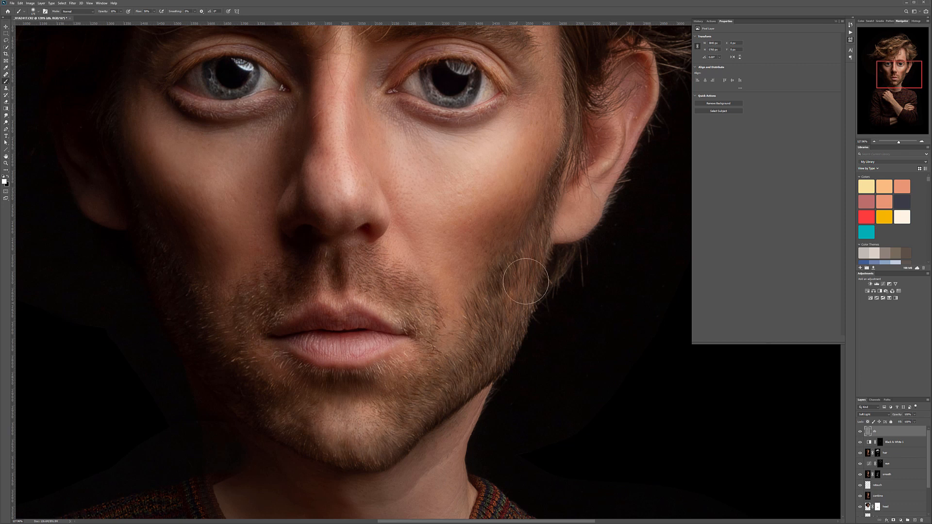
pyautogui.press('x')
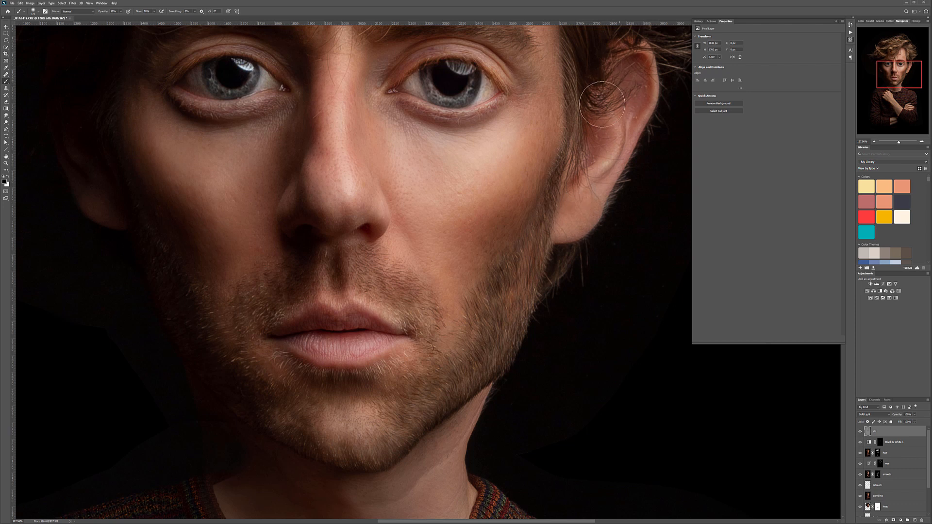
pyautogui.press('x')
pyautogui.moveTo(195, 195); pyautogui.dragTo(272, 312)
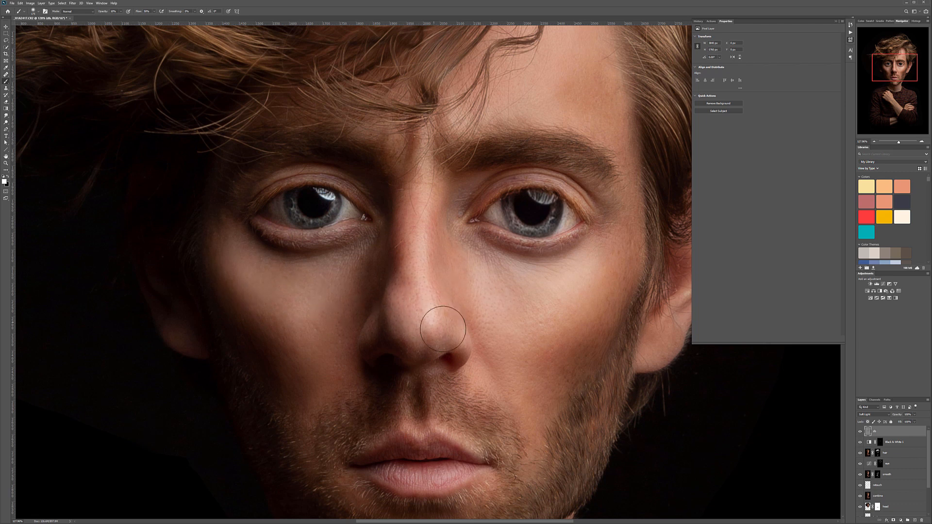
# - Dodge the neck between the jaw and the sweater collar by painting white
pyautogui.moveTo(498, 363); pyautogui.dragTo(482, 145)
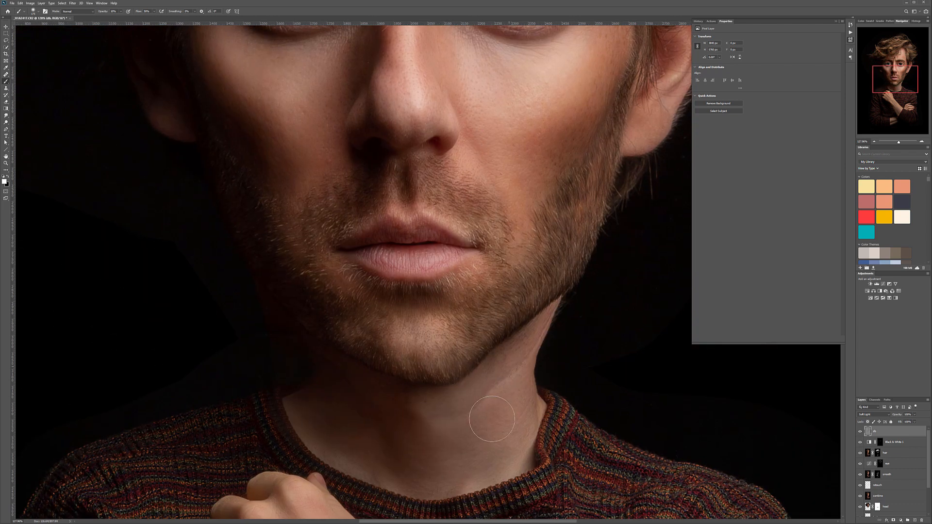
pyautogui.moveTo(492, 415); pyautogui.dragTo(489, 324)
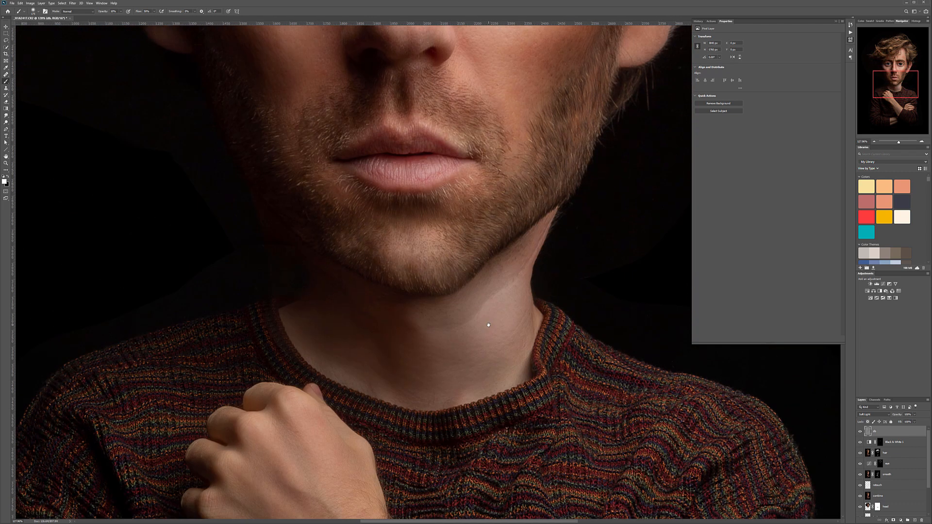
pyautogui.moveTo(336, 335)
pyautogui.mouseDown()
pyautogui.moveTo(391, 390)
pyautogui.moveTo(379, 375)
pyautogui.moveTo(349, 392)
pyautogui.moveTo(429, 409)
pyautogui.moveTo(421, 398)
pyautogui.moveTo(409, 403)
pyautogui.moveTo(384, 322)
pyautogui.moveTo(448, 393)
pyautogui.moveTo(523, 387)
pyautogui.moveTo(490, 393)
pyautogui.moveTo(501, 385)
pyautogui.moveTo(470, 402)
pyautogui.moveTo(502, 359)
pyautogui.moveTo(487, 380)
pyautogui.moveTo(516, 317)
pyautogui.moveTo(531, 341)
pyautogui.moveTo(548, 340)
pyautogui.moveTo(546, 298)
pyautogui.moveTo(488, 315)
pyautogui.mouseUp()
# - Burn the shadows between the knuckles and across the back of the raised hand with a smaller black brush
pyautogui.moveTo(399, 442); pyautogui.dragTo(458, 223)
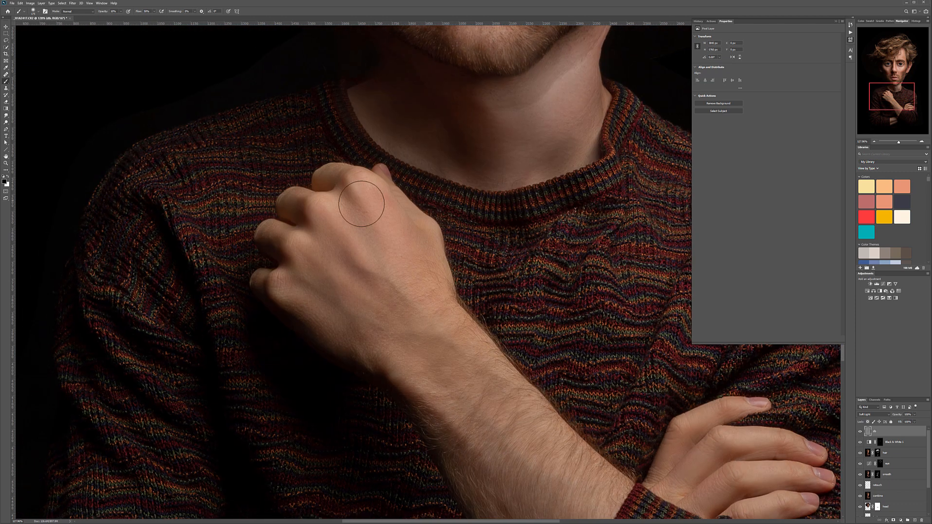
pyautogui.press('[')
pyautogui.press('[')
pyautogui.press('[')
pyautogui.press('[')
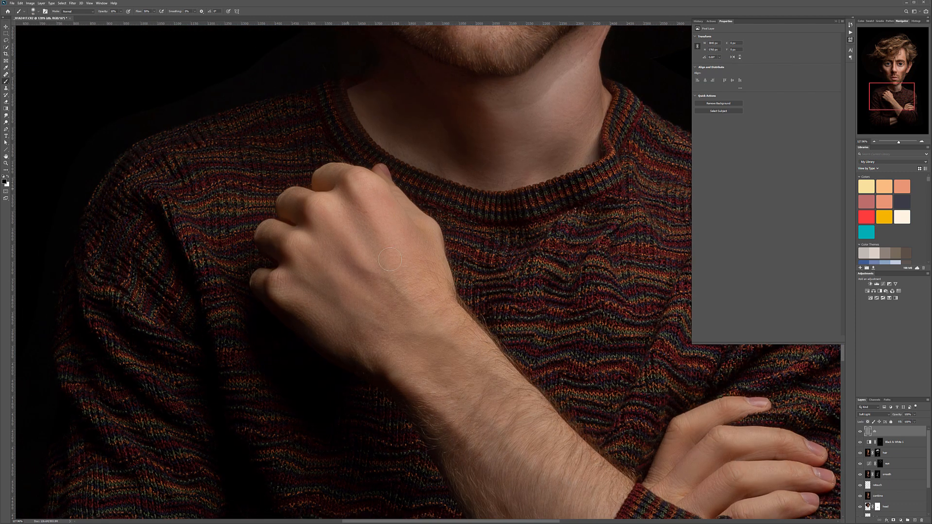
pyautogui.moveTo(356, 268)
pyautogui.mouseDown()
pyautogui.moveTo(361, 279)
pyautogui.moveTo(282, 258)
pyautogui.moveTo(352, 306)
pyautogui.moveTo(303, 267)
pyautogui.mouseUp()
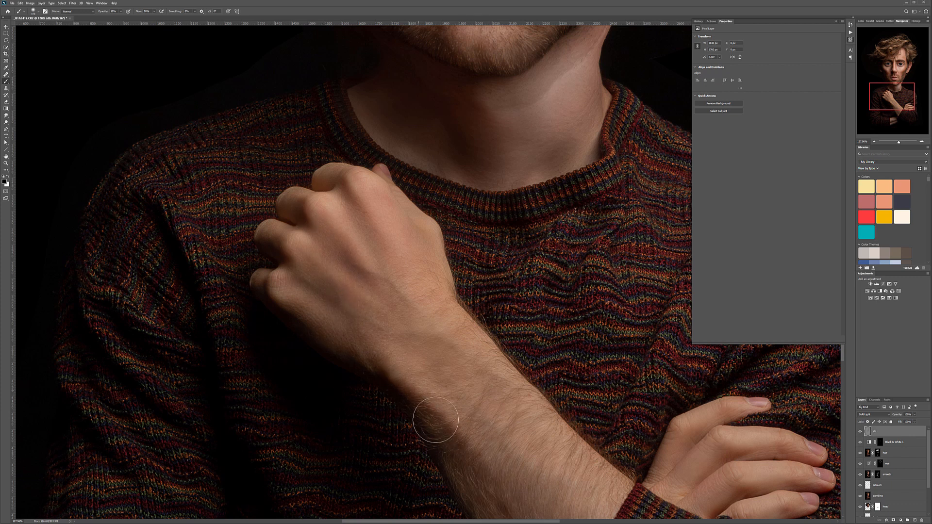
# - Burn the edges of the raised forearm and the shadows between the resting hand's fingers with a larger black brush
pyautogui.moveTo(520, 459)
pyautogui.mouseDown()
pyautogui.moveTo(467, 318)
pyautogui.moveTo(472, 327)
pyautogui.mouseUp()
pyautogui.moveTo(390, 289)
pyautogui.mouseDown()
pyautogui.moveTo(505, 445)
pyautogui.moveTo(456, 363)
pyautogui.moveTo(492, 426)
pyautogui.moveTo(507, 417)
pyautogui.moveTo(505, 452)
pyautogui.mouseUp()
pyautogui.moveTo(522, 419)
pyautogui.mouseDown()
pyautogui.moveTo(489, 438)
pyautogui.moveTo(394, 453)
pyautogui.mouseUp()
pyautogui.moveTo(510, 344); pyautogui.dragTo(486, 370)
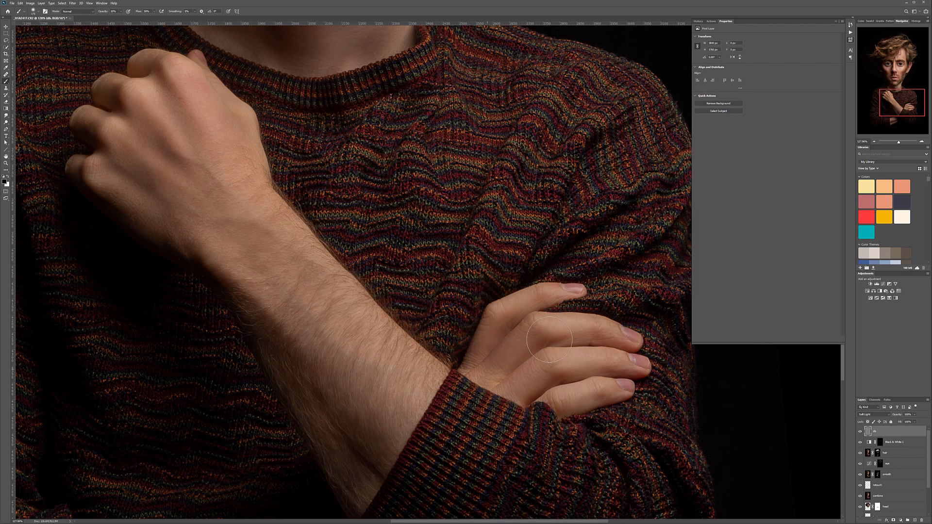
pyautogui.moveTo(509, 399); pyautogui.dragTo(550, 378)
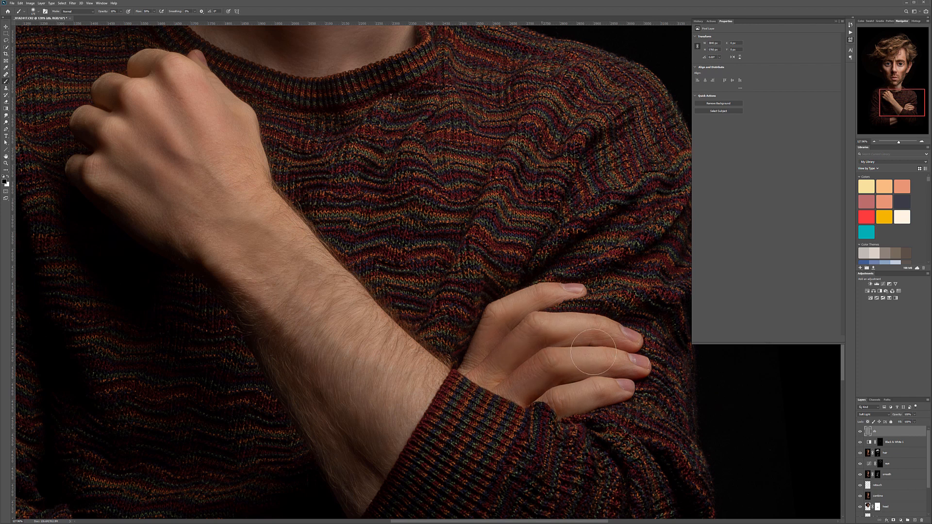
pyautogui.moveTo(456, 445); pyautogui.dragTo(577, 270)
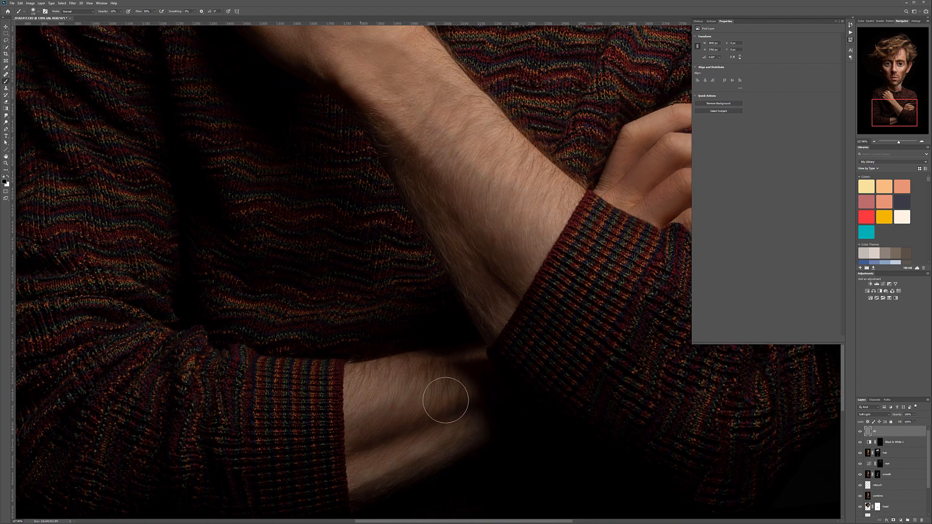
# - Dodge the highlights on both forearms, the raised hand's knuckles and the resting fingers with a small white brush
pyautogui.press('x')
pyautogui.press('[')
pyautogui.press('[')
pyautogui.press('[')
pyautogui.press('[')
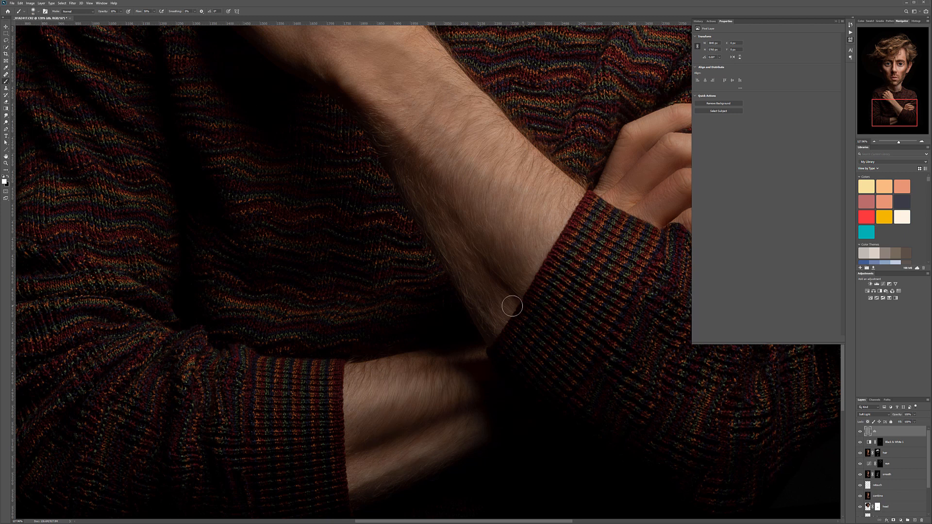
pyautogui.moveTo(491, 310); pyautogui.dragTo(448, 428)
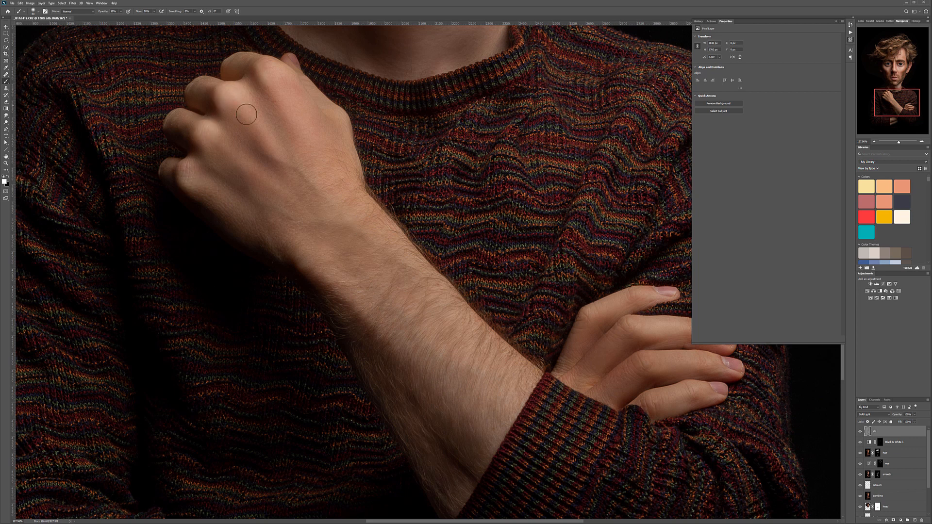
pyautogui.click(281, 90)
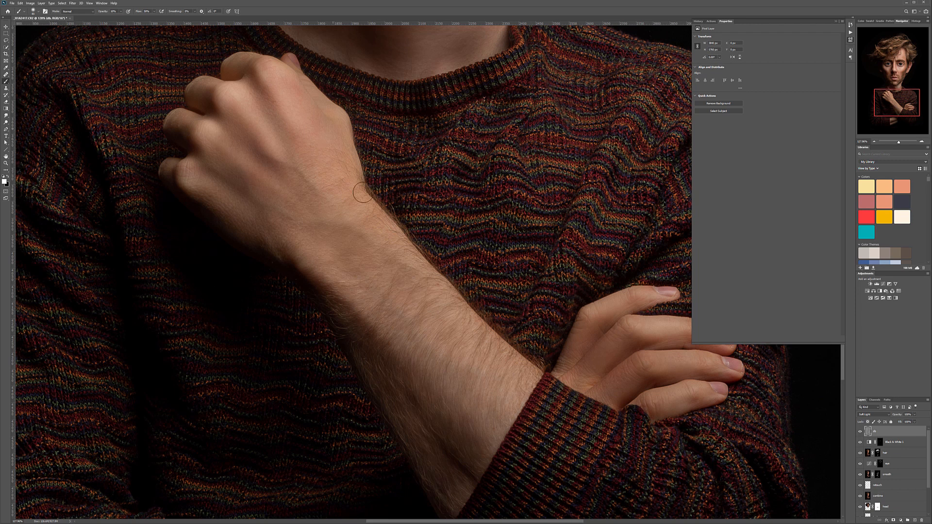
pyautogui.hscroll(5, 333, 163)
pyautogui.scroll(-1, 333, 162)
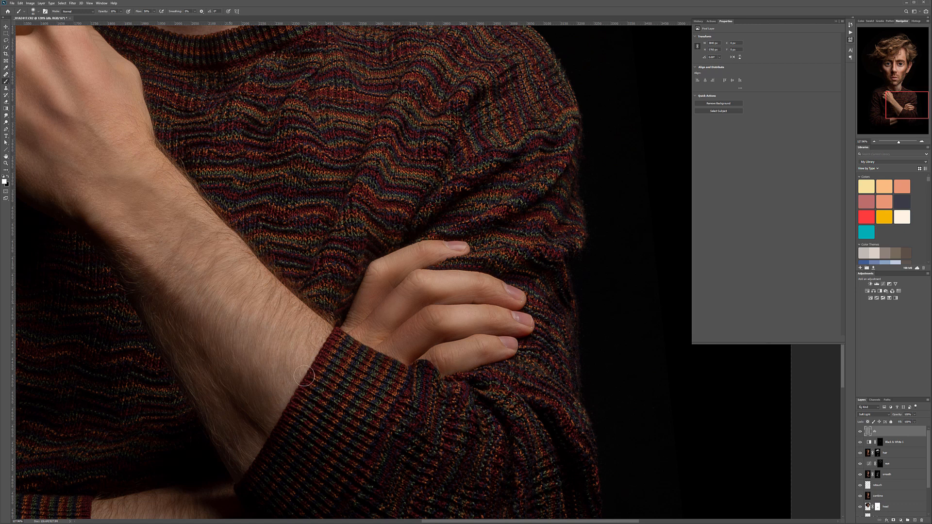
# - Compare the whole portrait with and without the db layer to judge the dodging and burning
pyautogui.scroll(-5, 321, 238)
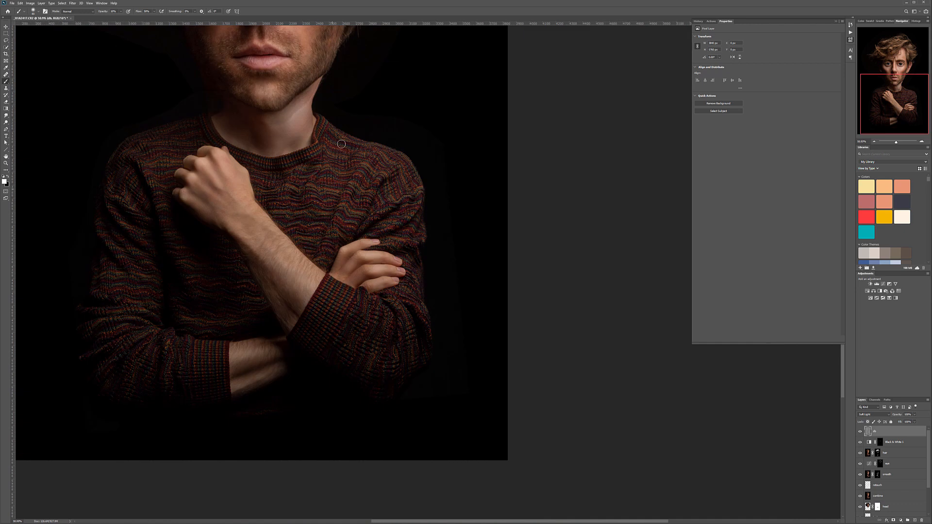
pyautogui.scroll(5, 321, 238)
pyautogui.scroll(-3, 439, 245)
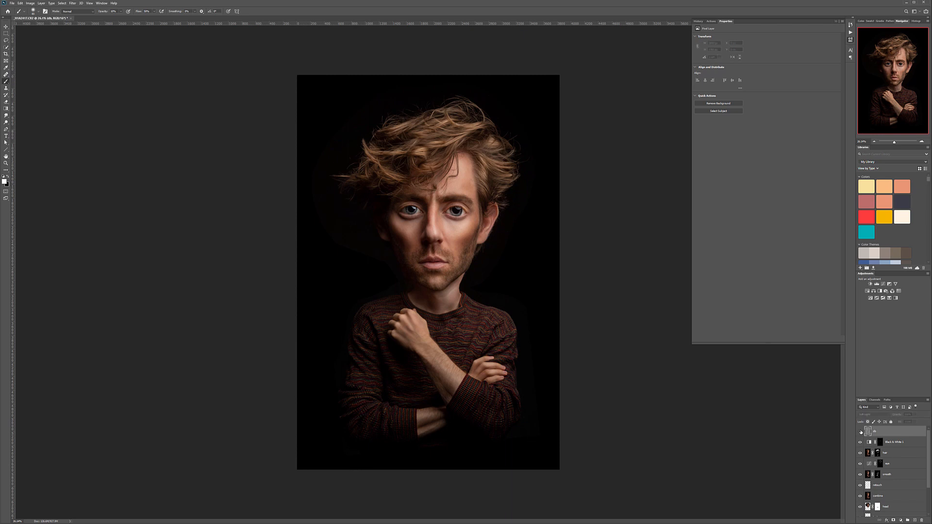
pyautogui.click(861, 432)
pyautogui.click(861, 432)
pyautogui.click(861, 431)
pyautogui.click(861, 432)
pyautogui.click(861, 432)
pyautogui.click(861, 432)
pyautogui.click(861, 432)
pyautogui.click(861, 432)
pyautogui.click(861, 432)
pyautogui.click(861, 432)
# - Stamp all visible layers into a new top layer and rename it
pyautogui.hotkey('ctrl', 'shift', 'alt', 'e')
pyautogui.doubleClick(877, 431)
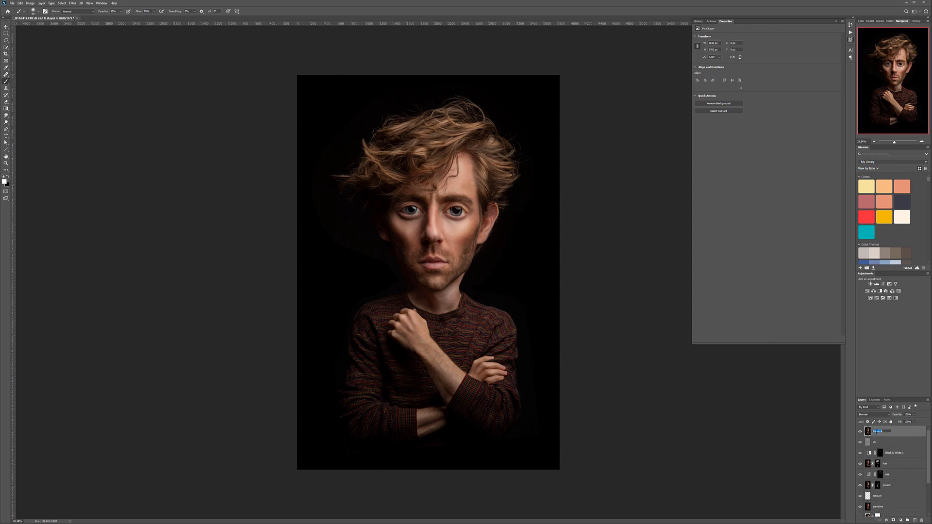
pyautogui.press('Return')
# - Convert the stamped top layer to black and white, raising the Reds and Yellows to brighten the skin and hair
pyautogui.click(31, 4)
pyautogui.moveTo(53, 17)
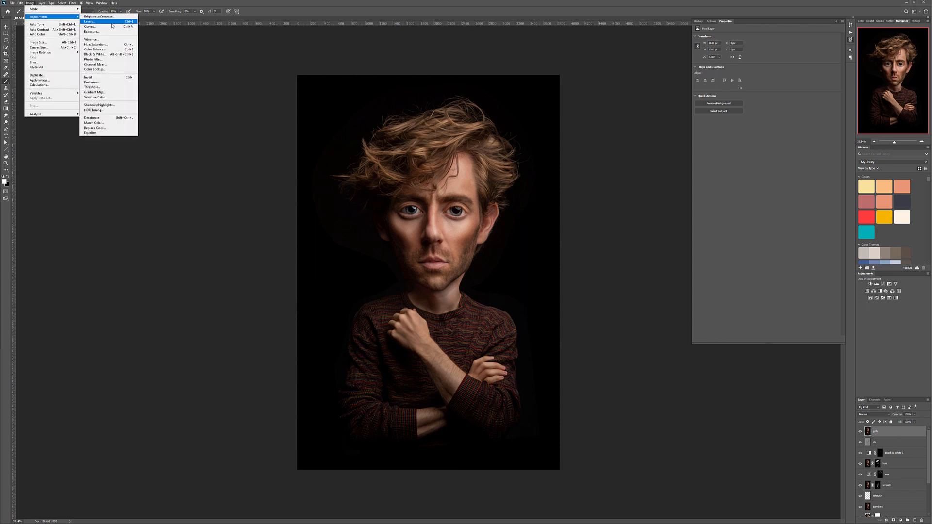
pyautogui.click(109, 54)
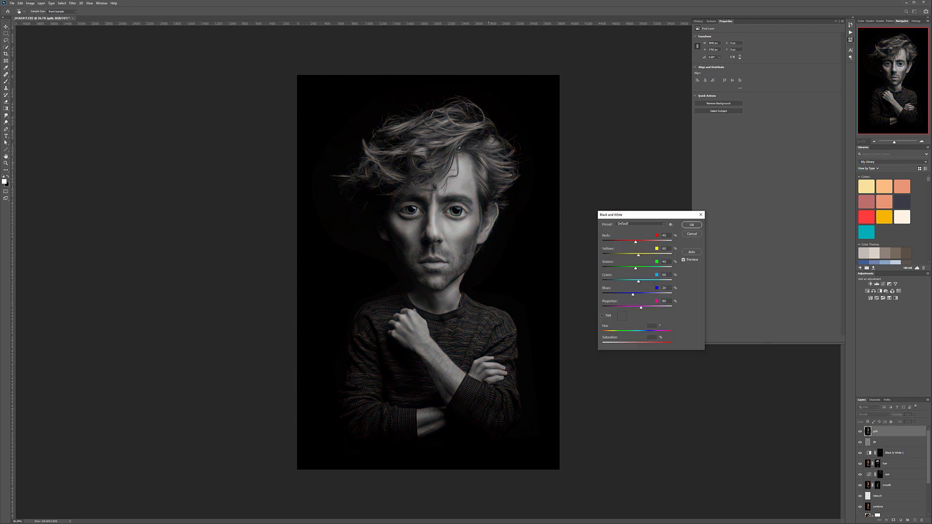
pyautogui.moveTo(636, 243)
pyautogui.mouseDown()
pyautogui.moveTo(649, 244)
pyautogui.moveTo(648, 257)
pyautogui.mouseUp()
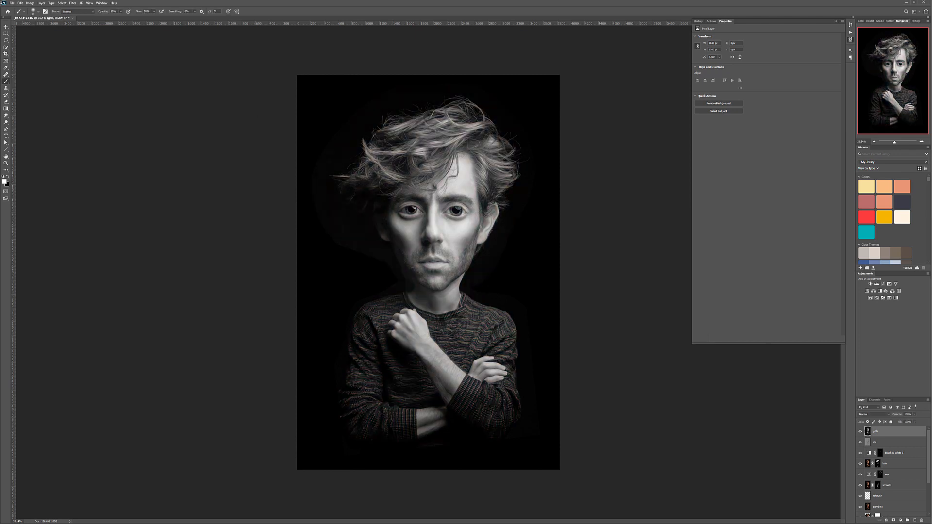
# - Start a Shadows/Highlights adjustment on the black-and-white layer with more options shown and both radii set to 10 px
pyautogui.click(30, 3)
pyautogui.moveTo(49, 17)
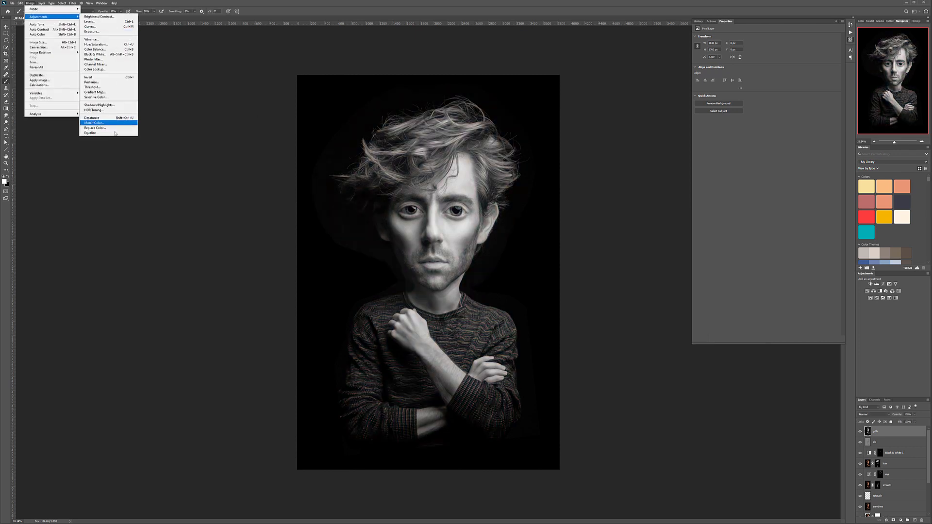
pyautogui.click(100, 105)
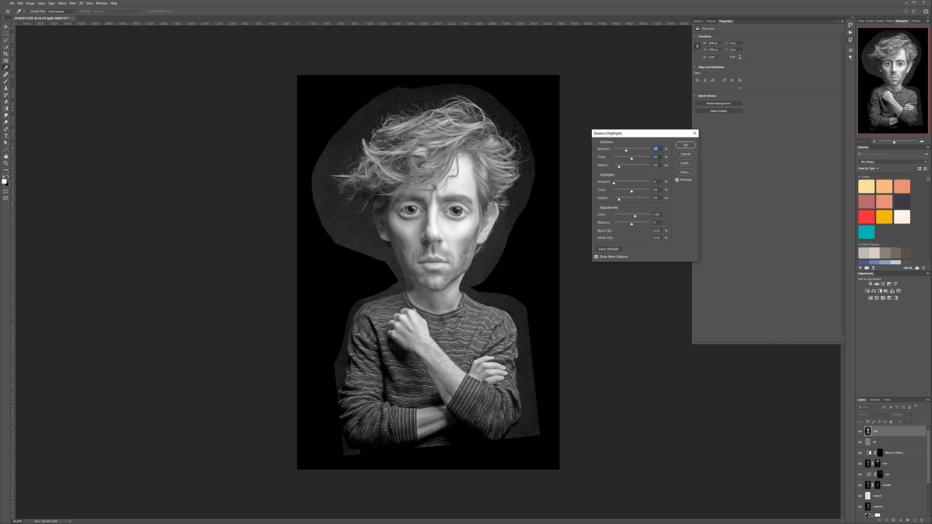
pyautogui.write('1')
pyautogui.click(597, 257)
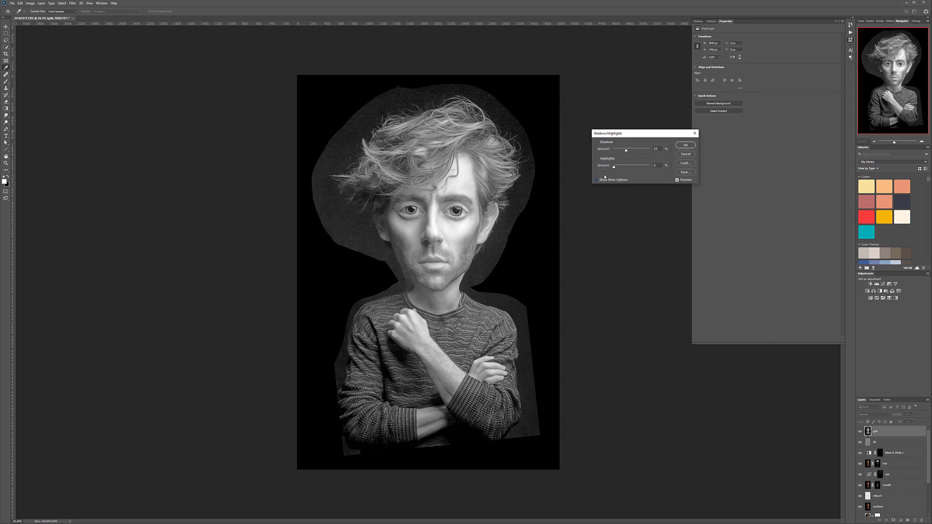
pyautogui.click(602, 180)
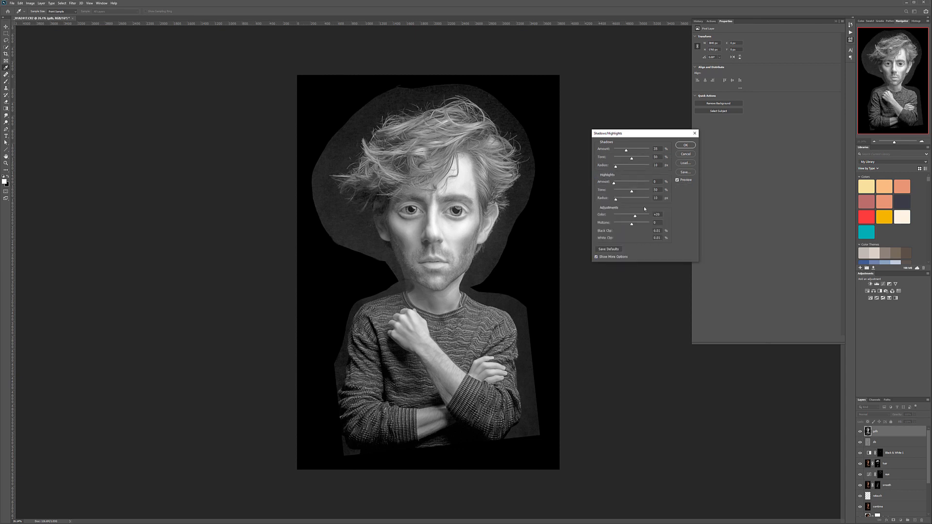
# - Set the Shadows and Highlights amounts to 100%, lower both Tone values slightly, and apply the adjustment
pyautogui.moveTo(626, 150); pyautogui.dragTo(688, 148)
pyautogui.moveTo(614, 184); pyautogui.dragTo(669, 194)
pyautogui.moveTo(632, 160); pyautogui.dragTo(626, 158)
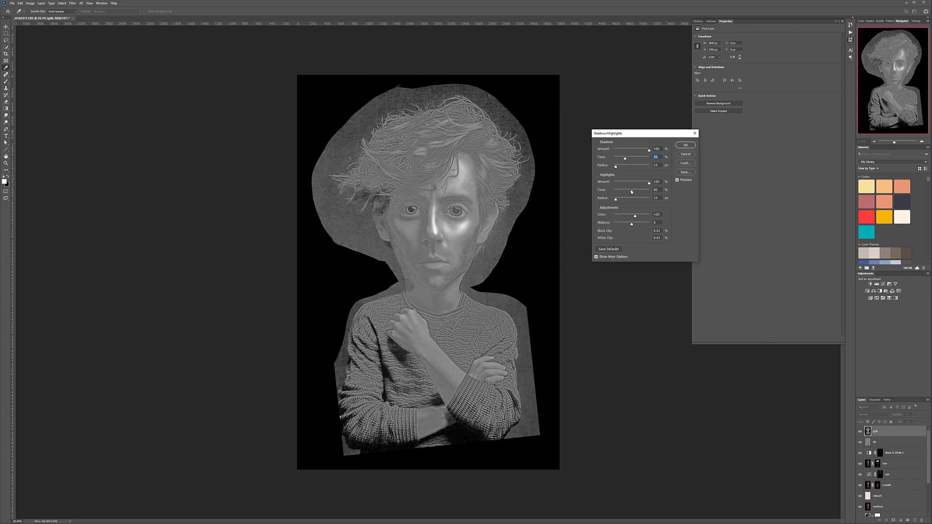
pyautogui.moveTo(632, 192); pyautogui.dragTo(627, 192)
pyautogui.click(685, 145)
# - Blend the gray detail layer in Soft Light mode and reduce its opacity to about 30%
pyautogui.press('b')
pyautogui.click(872, 414)
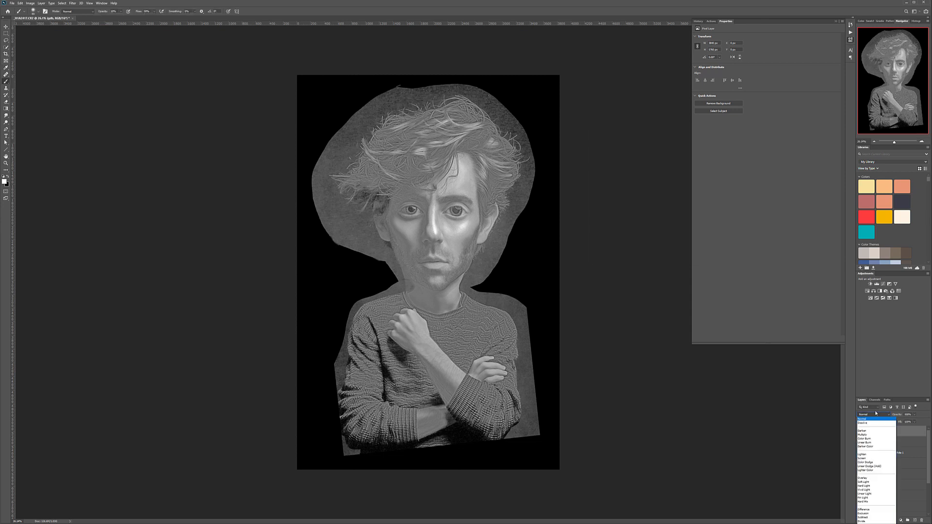
pyautogui.click(877, 484)
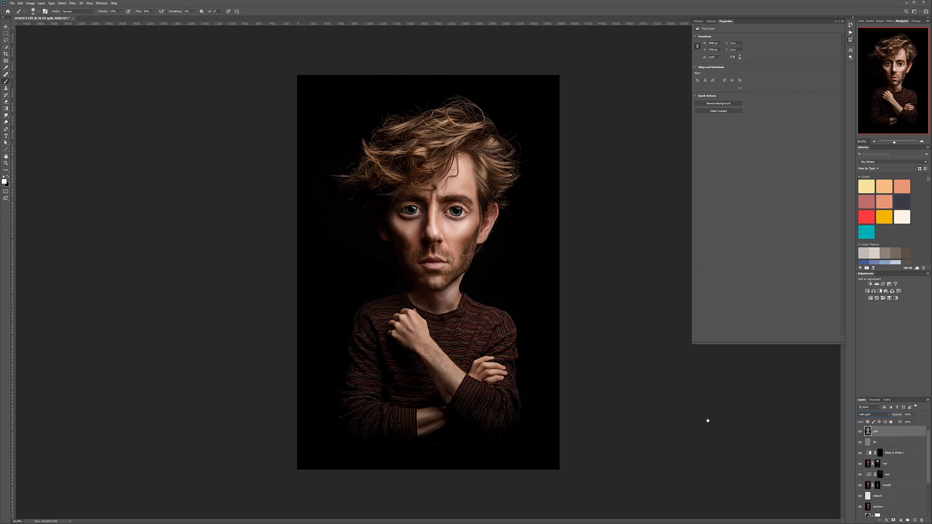
pyautogui.click(916, 415)
pyautogui.moveTo(884, 422); pyautogui.dragTo(925, 425)
pyautogui.moveTo(916, 422); pyautogui.dragTo(898, 423)
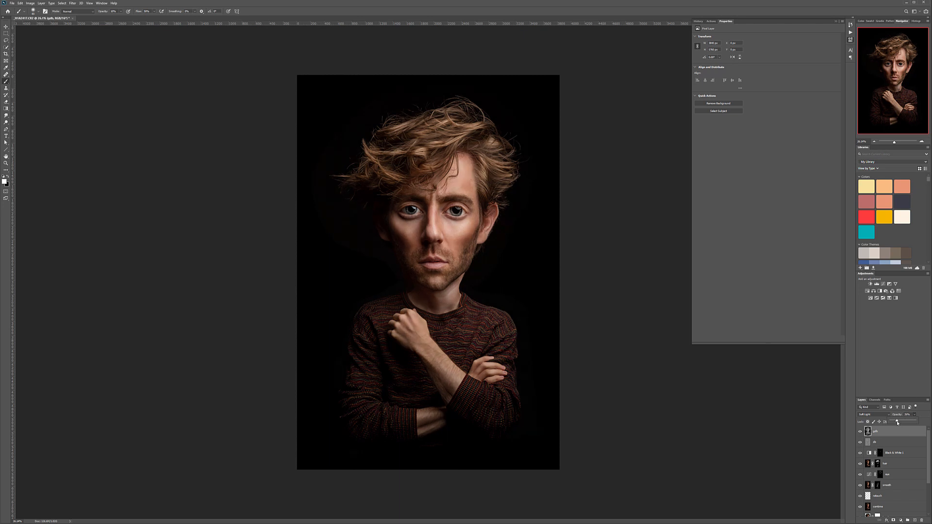
pyautogui.click(904, 432)
# - Inspect the face, eyes, hair and beard up close, checking the hair layer's effect on the portrait
pyautogui.click(6, 27)
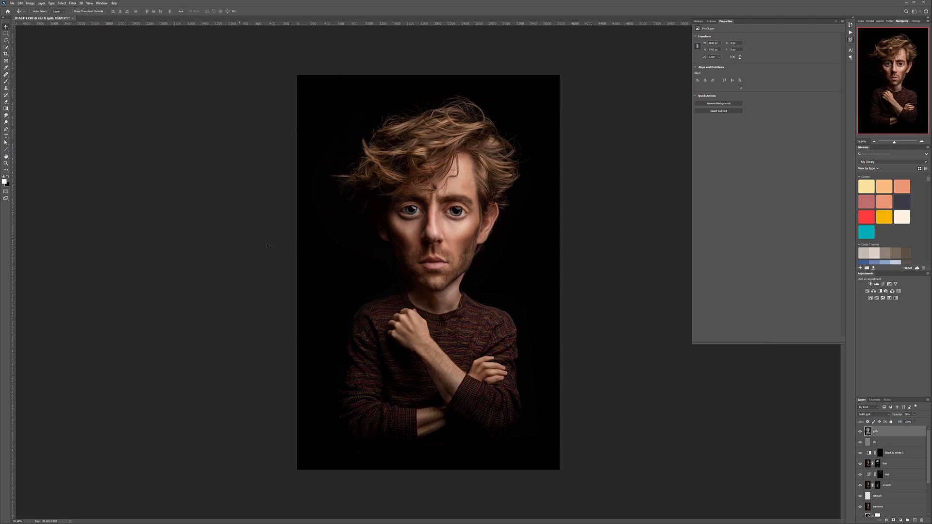
pyautogui.scroll(-1, 412, 239)
pyautogui.scroll(4, 411, 239)
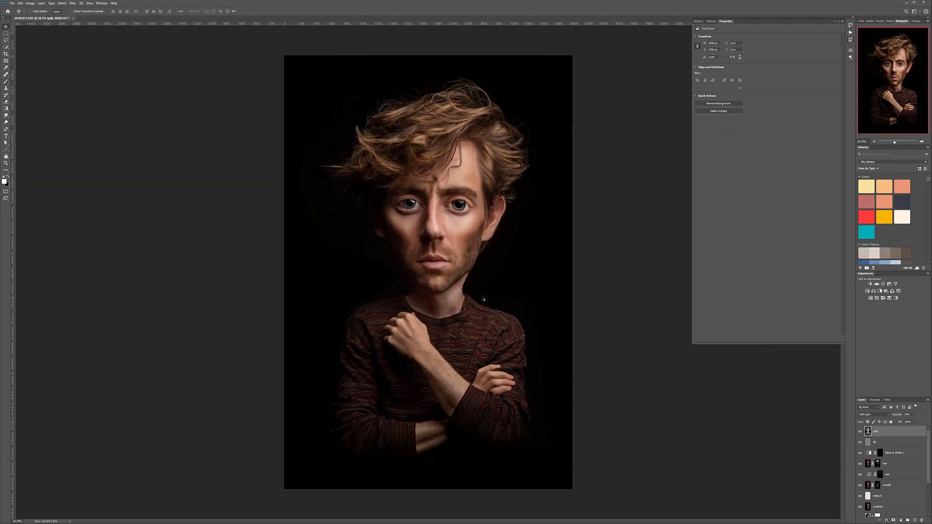
pyautogui.scroll(1, 460, 240)
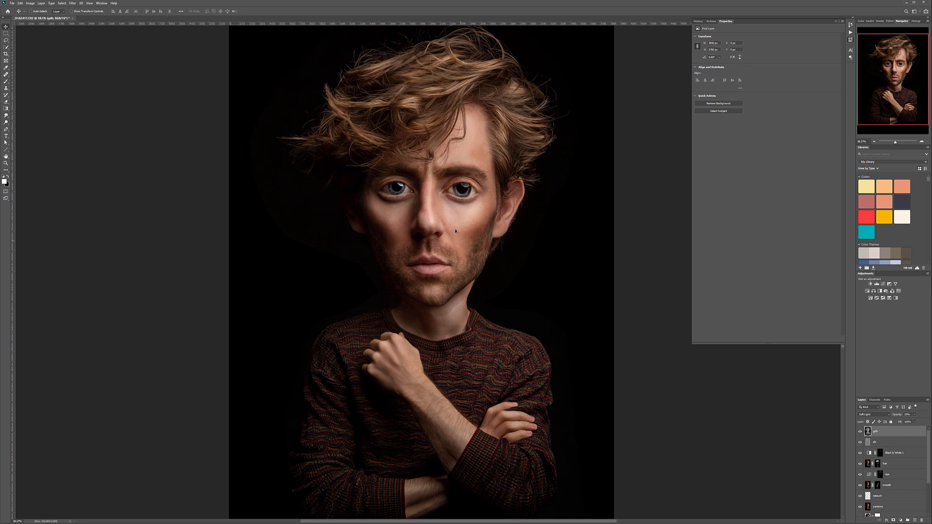
pyautogui.scroll(1, 451, 186)
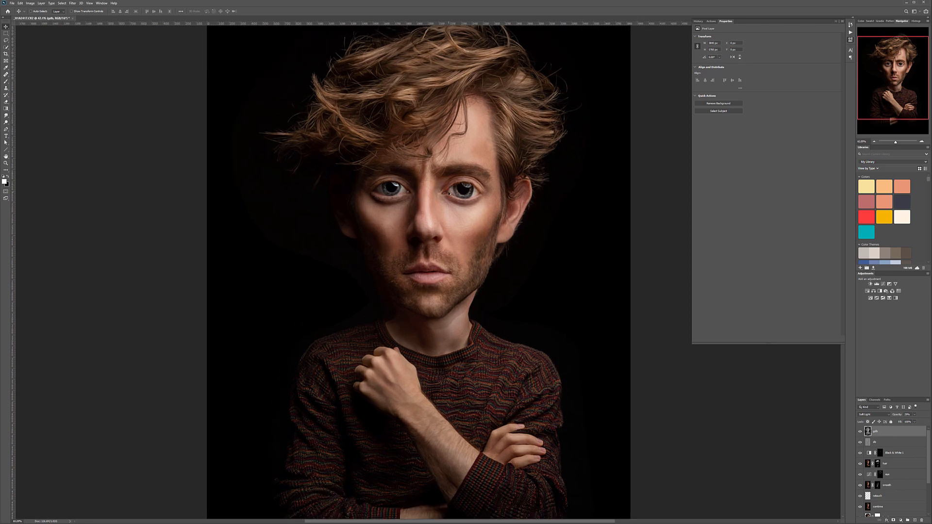
pyautogui.scroll(-1, 449, 193)
pyautogui.scroll(8, 488, 186)
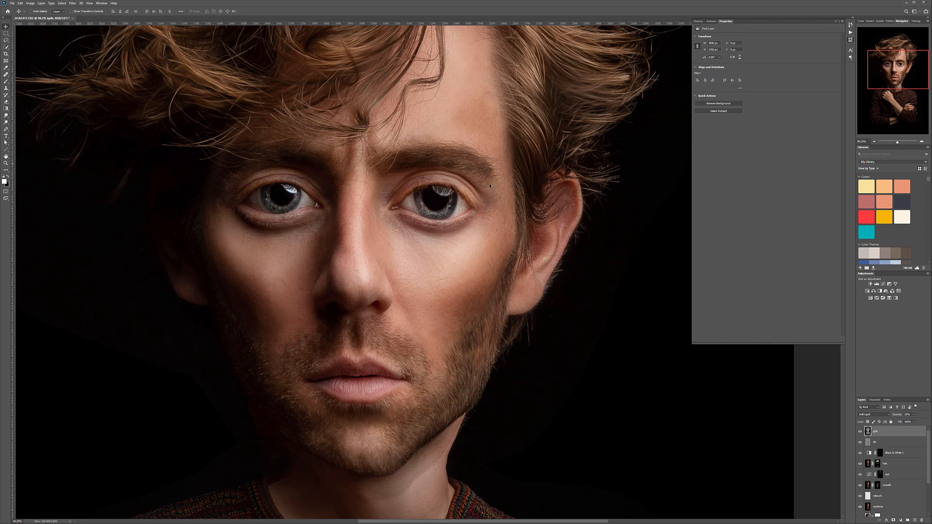
pyautogui.click(899, 466)
pyautogui.click(6, 82)
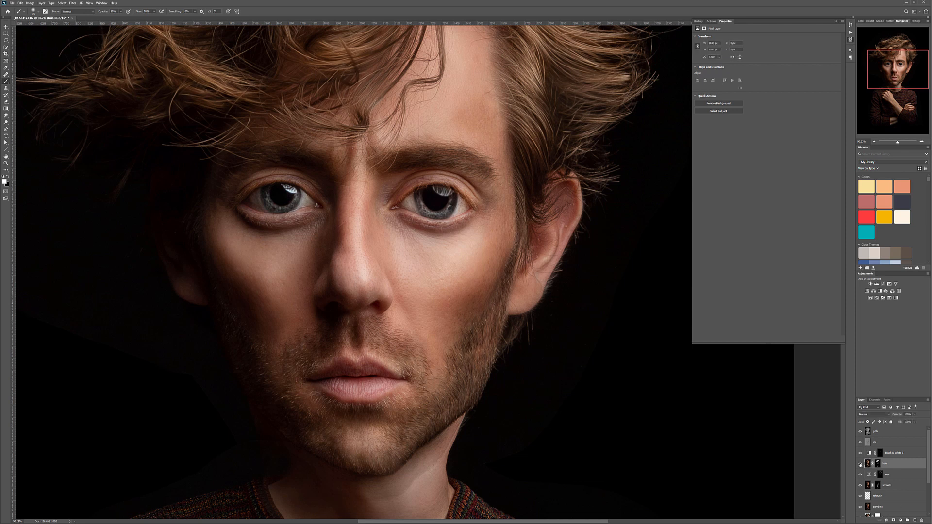
pyautogui.scroll(-5, 464, 273)
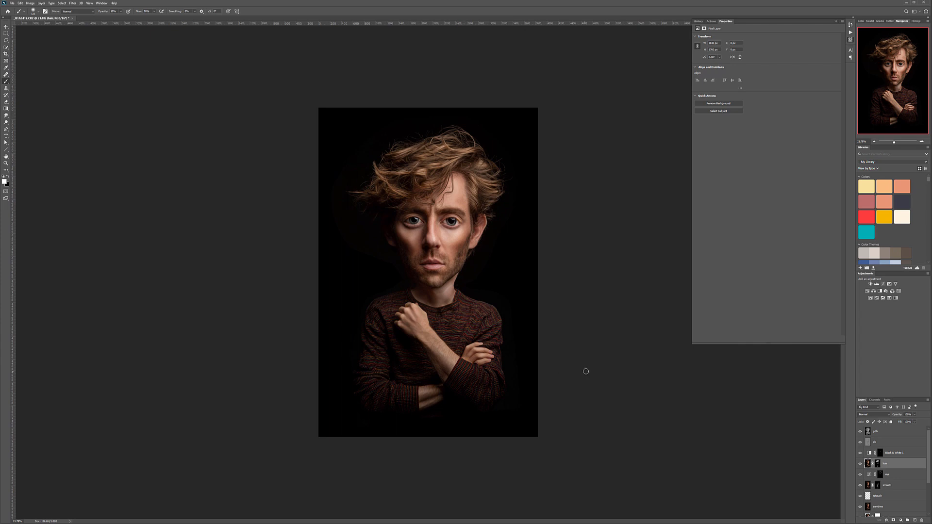
# - Create a new empty layer above the top detail layer and rename it shadow
pyautogui.click(904, 431)
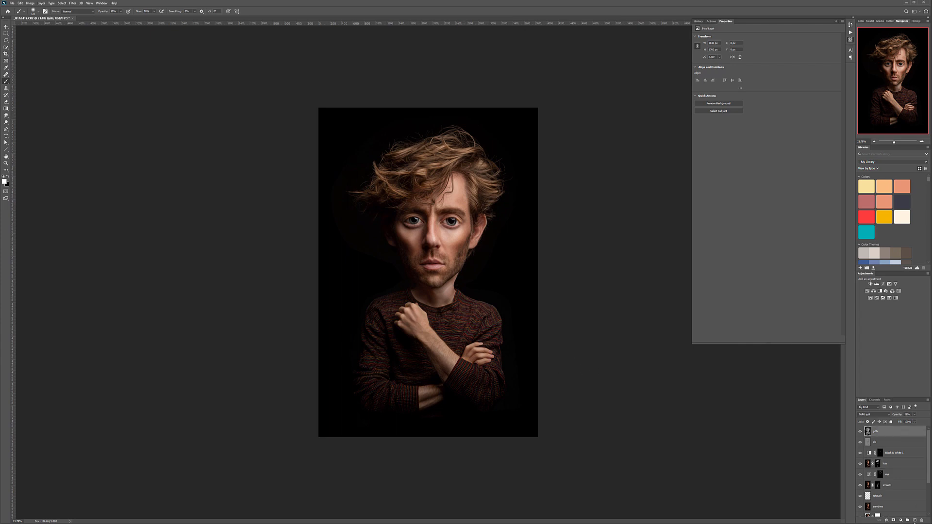
pyautogui.click(915, 519)
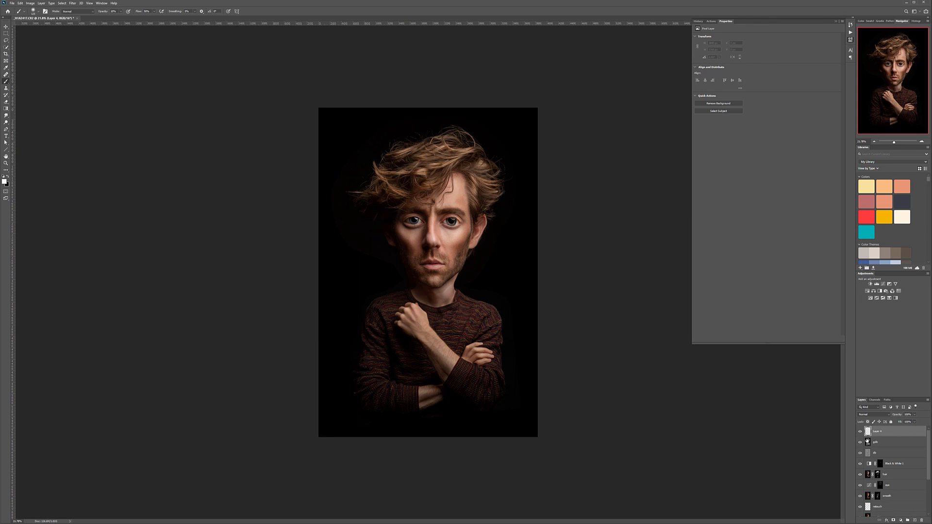
pyautogui.press('x')
pyautogui.press('g')
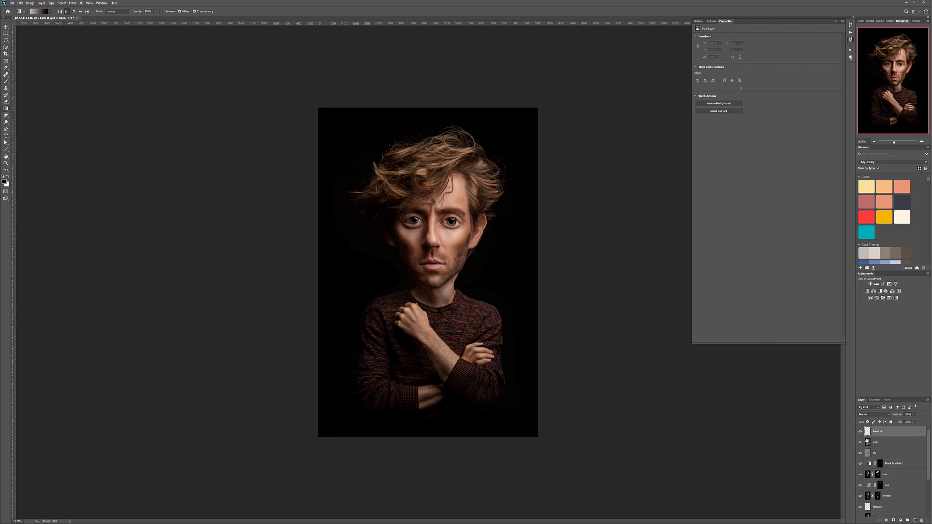
pyautogui.doubleClick(876, 432)
pyautogui.press('Return')
# - Fill the shadow layer with 50% gray and set its blend mode to Soft Light
pyautogui.hotkey('shift', 'F5')
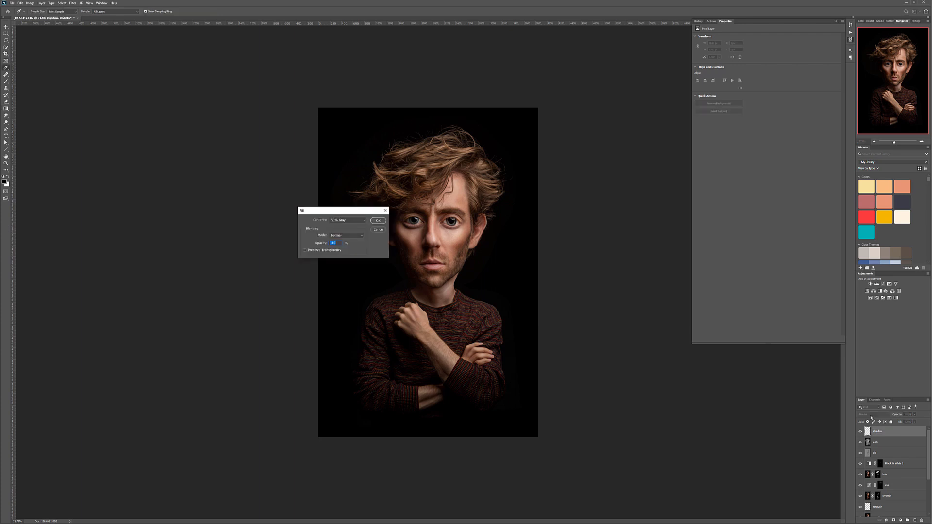
pyautogui.press('Return')
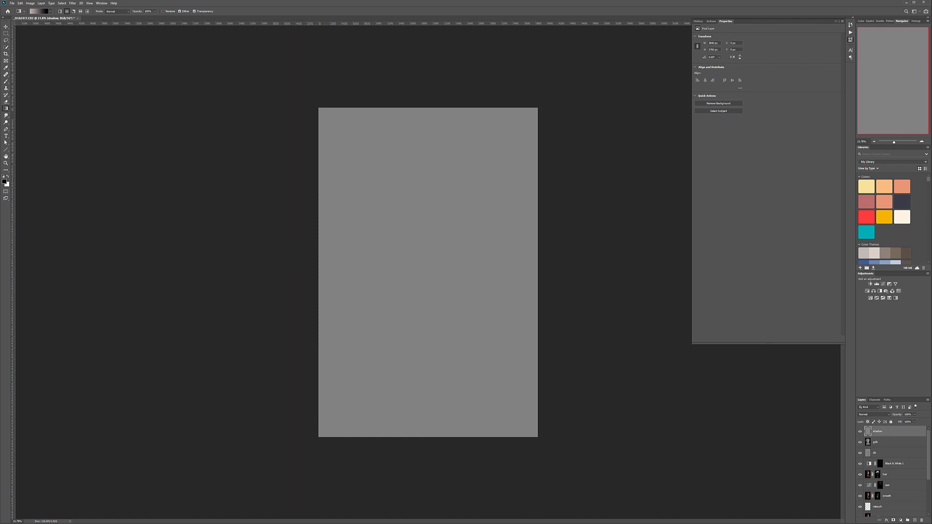
pyautogui.click(889, 416)
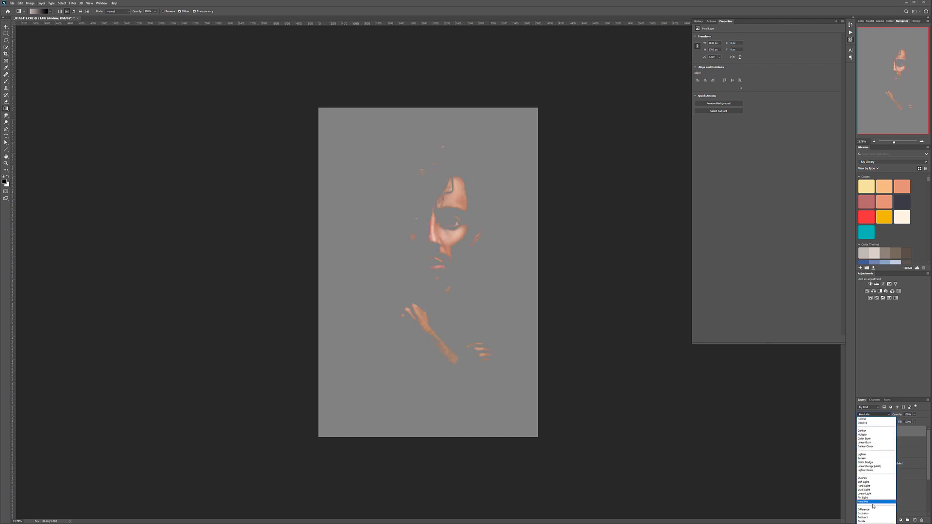
pyautogui.click(868, 482)
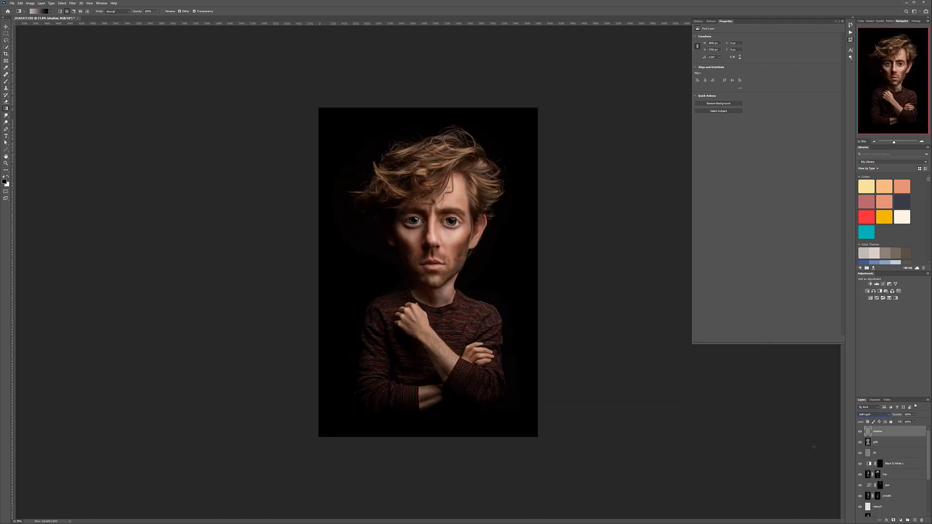
# - Darken the sweater and the outer edges of the figure on the shadow layer with a large, soft black brush
pyautogui.click(5, 81)
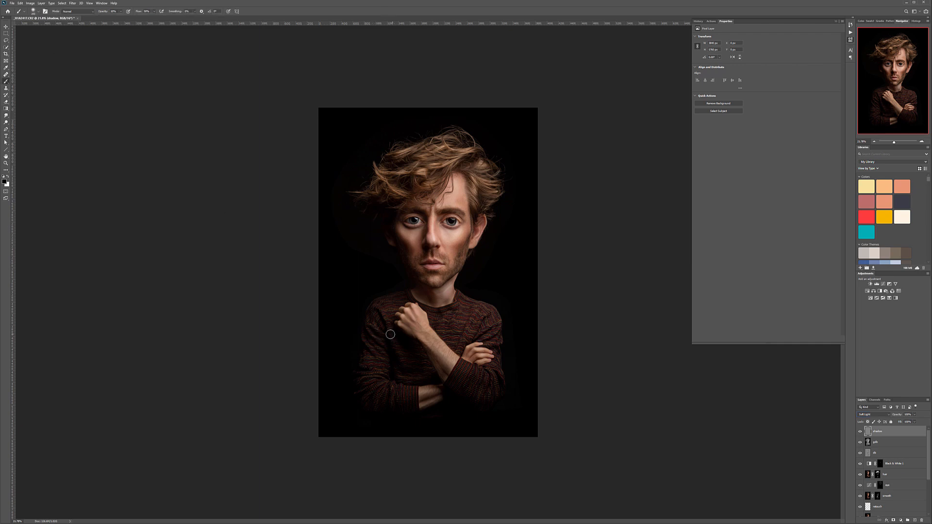
pyautogui.press(']')
pyautogui.press(']')
pyautogui.press(']')
pyautogui.press(']')
pyautogui.press(']')
pyautogui.press(']')
pyautogui.press(']')
pyautogui.press(']')
pyautogui.press(']')
pyautogui.press(']')
pyautogui.press(']')
pyautogui.press(']')
pyautogui.press('x')
pyautogui.press('x')
pyautogui.press('[')
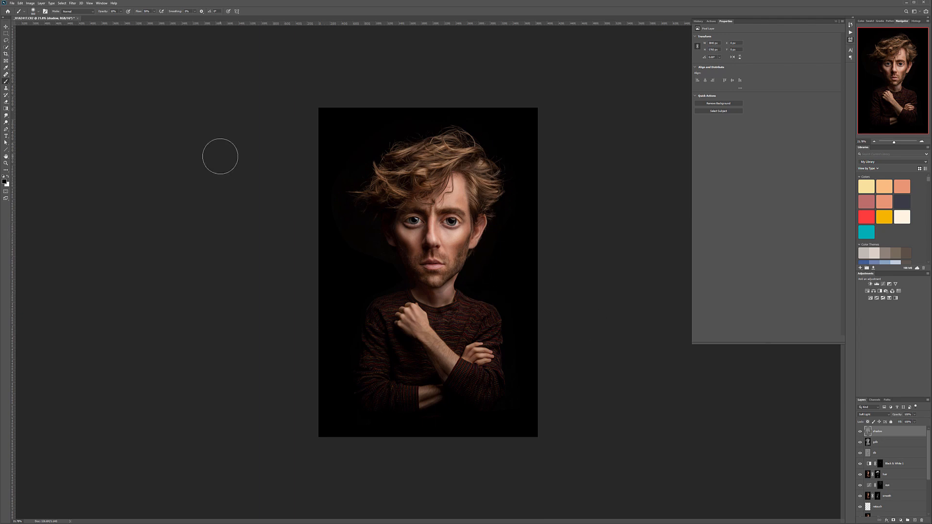
pyautogui.click(6, 27)
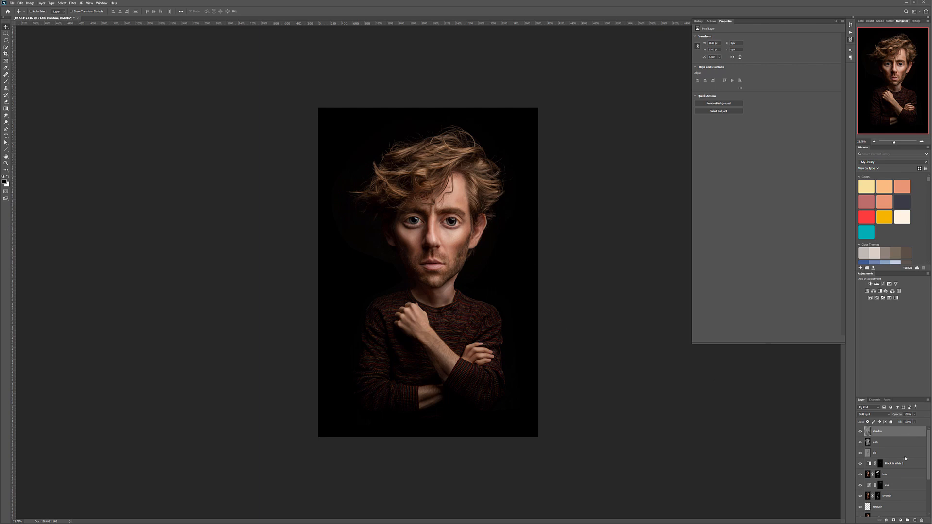
# - Add a Color Balance adjustment layer and shift the midtones to about -60 toward cyan, +23 toward green and +46 toward blue
pyautogui.click(901, 522)
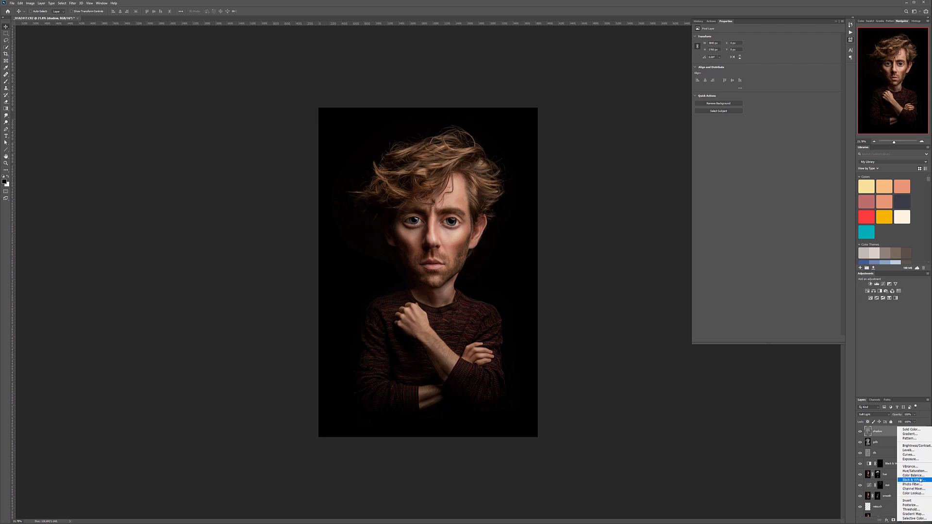
pyautogui.click(914, 475)
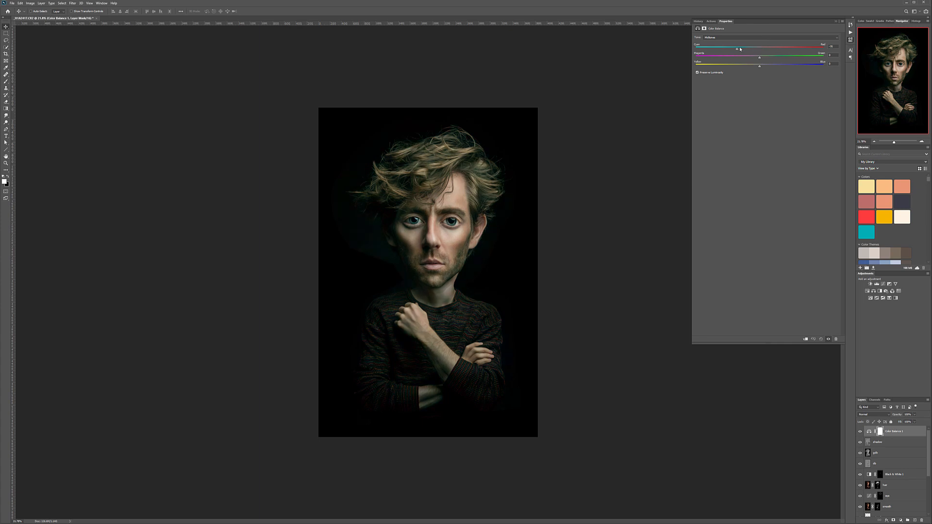
pyautogui.moveTo(766, 68); pyautogui.dragTo(785, 69)
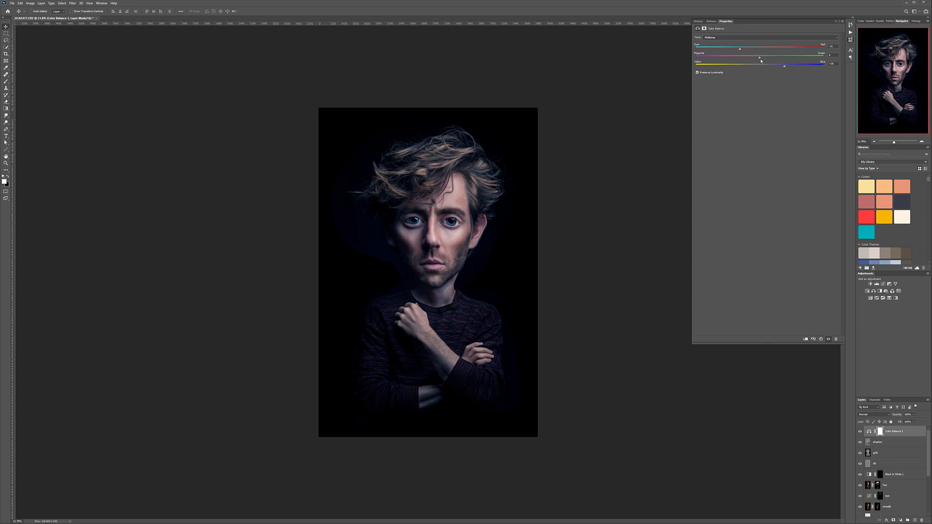
pyautogui.moveTo(762, 60)
pyautogui.mouseDown()
pyautogui.moveTo(743, 61)
pyautogui.moveTo(775, 61)
pyautogui.mouseUp()
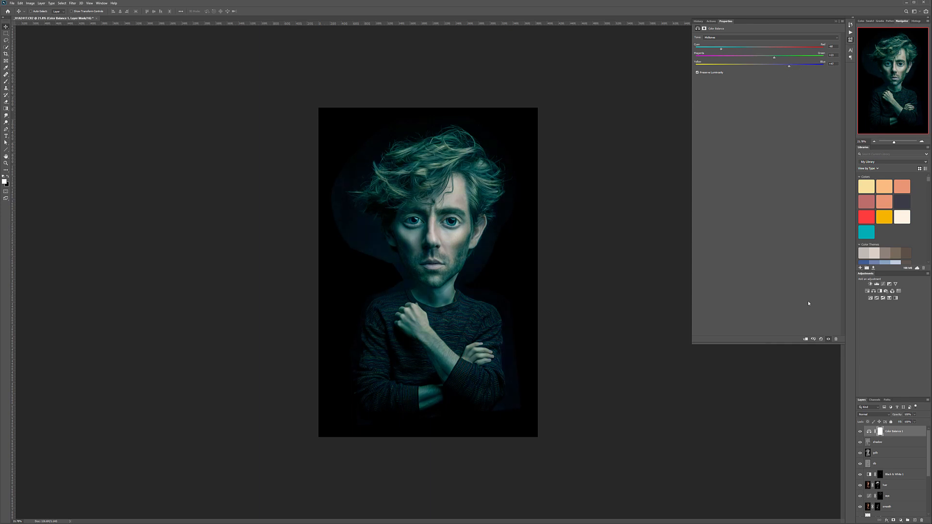
# - Set the Color Balance layer's blend mode to Color and select its layer mask
pyautogui.click(877, 416)
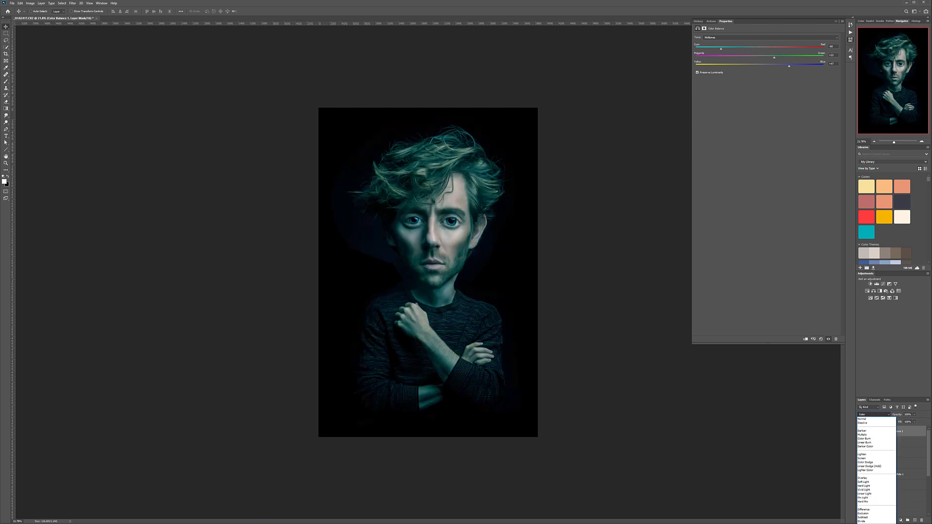
pyautogui.press('Return')
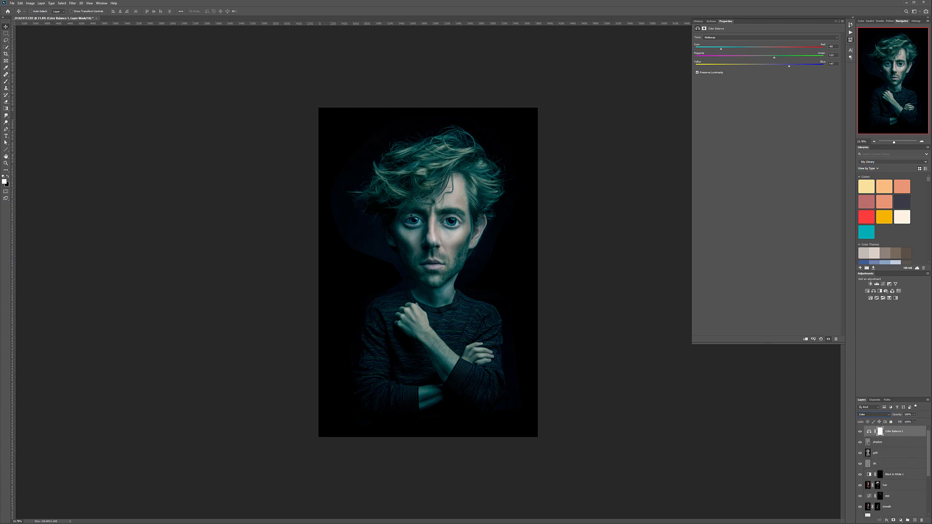
pyautogui.click(881, 431)
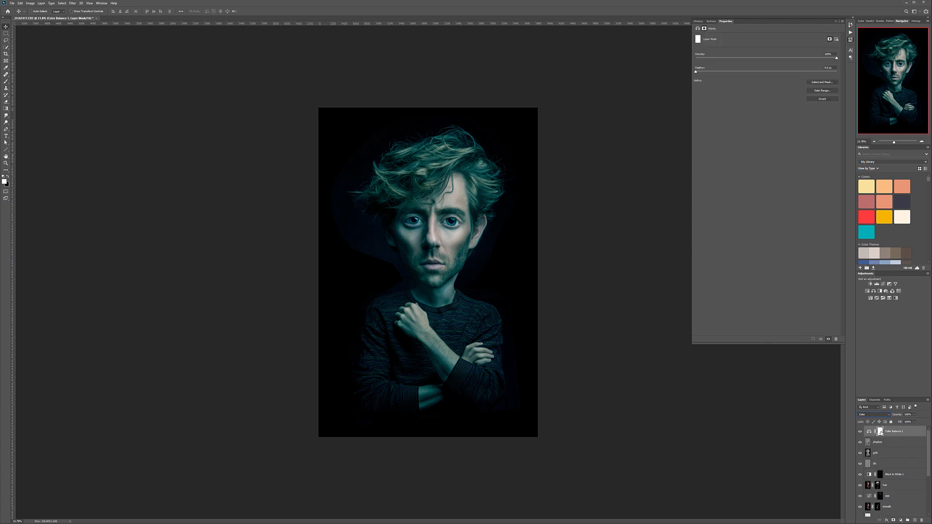
# - Invert the Color Balance layer's mask to black and paint white over both irises with a small brush to tint only the eyes
pyautogui.hotkey('ctrl', 'i')
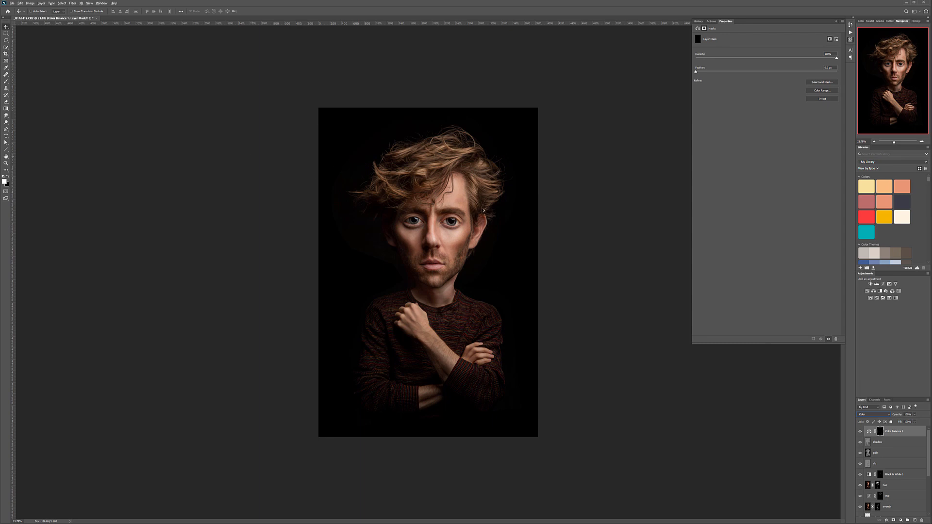
pyautogui.click(9, 82)
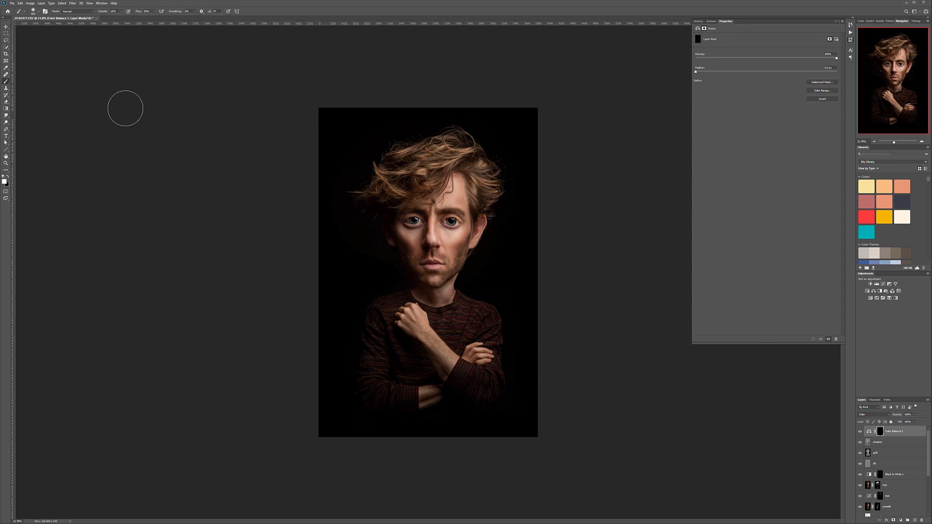
pyautogui.scroll(5, 432, 238)
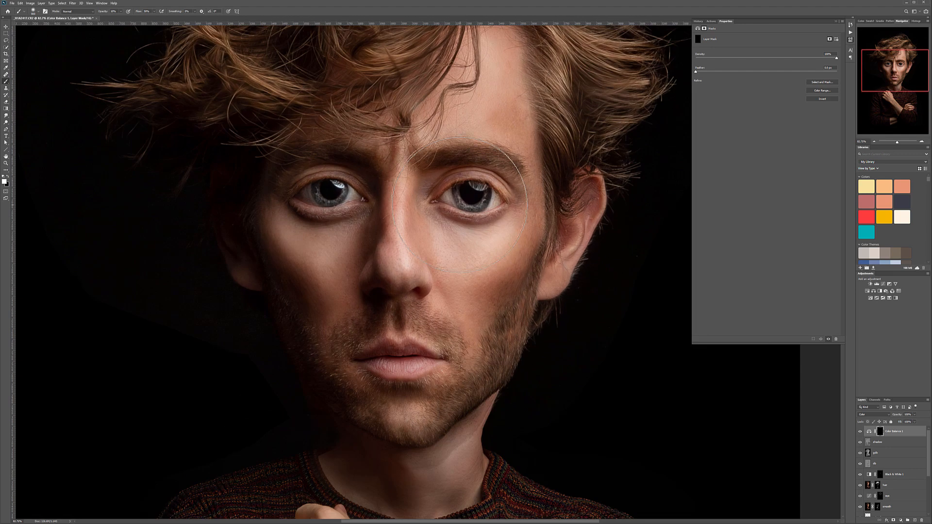
pyautogui.press('[')
pyautogui.press('[')
pyautogui.press('[')
pyautogui.press('[')
pyautogui.press('[')
pyautogui.press('[')
pyautogui.moveTo(474, 206); pyautogui.dragTo(457, 191)
pyautogui.moveTo(337, 193)
pyautogui.mouseDown()
pyautogui.moveTo(314, 186)
pyautogui.moveTo(331, 196)
pyautogui.moveTo(318, 194)
pyautogui.moveTo(342, 191)
pyautogui.moveTo(321, 201)
pyautogui.moveTo(344, 185)
pyautogui.moveTo(320, 191)
pyautogui.moveTo(315, 180)
pyautogui.moveTo(341, 193)
pyautogui.mouseUp()
pyautogui.moveTo(469, 204)
pyautogui.mouseDown()
pyautogui.moveTo(486, 193)
pyautogui.moveTo(471, 203)
pyautogui.moveTo(458, 189)
pyautogui.moveTo(458, 200)
pyautogui.moveTo(488, 198)
pyautogui.moveTo(467, 183)
pyautogui.moveTo(473, 200)
pyautogui.moveTo(483, 196)
pyautogui.moveTo(462, 203)
pyautogui.moveTo(486, 192)
pyautogui.mouseUp()
pyautogui.moveTo(326, 187); pyautogui.dragTo(343, 197)
pyautogui.hotkey('ctrl', '0')
pyautogui.scroll(-3, 395, 231)
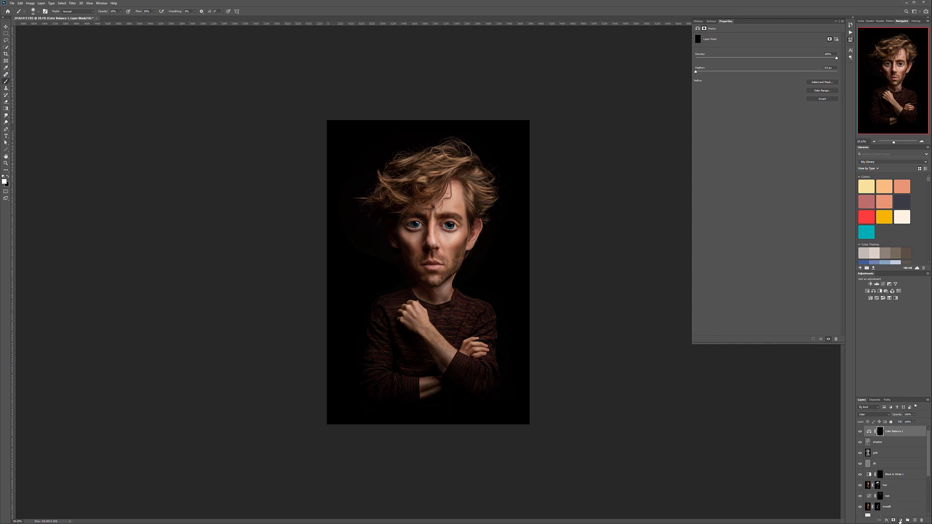
# - Add a Selective Color adjustment layer and fine-tune the Blacks, keeping yellow at 0 and raising cyan slightly
pyautogui.click(901, 521)
pyautogui.click(913, 518)
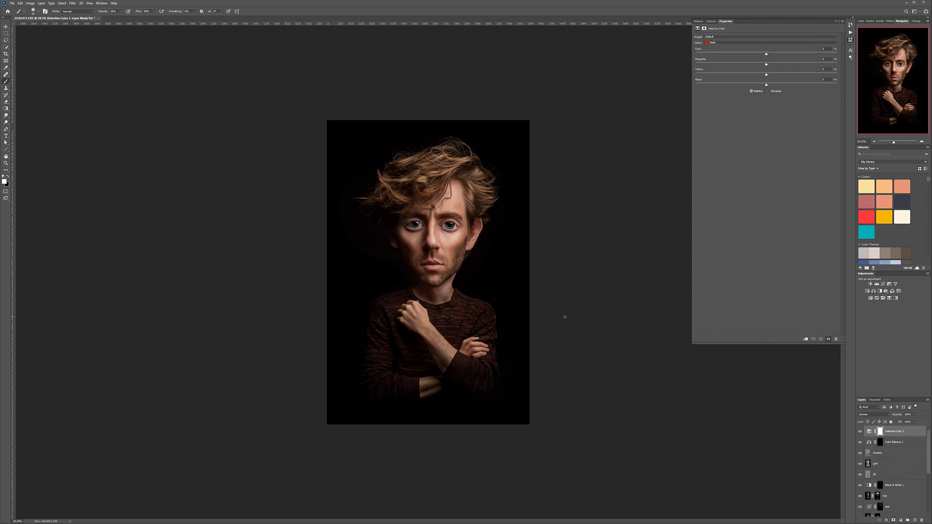
pyautogui.click(756, 43)
pyautogui.click(770, 81)
pyautogui.moveTo(766, 85)
pyautogui.mouseDown()
pyautogui.moveTo(709, 86)
pyautogui.moveTo(767, 92)
pyautogui.mouseUp()
pyautogui.moveTo(760, 75); pyautogui.dragTo(764, 73)
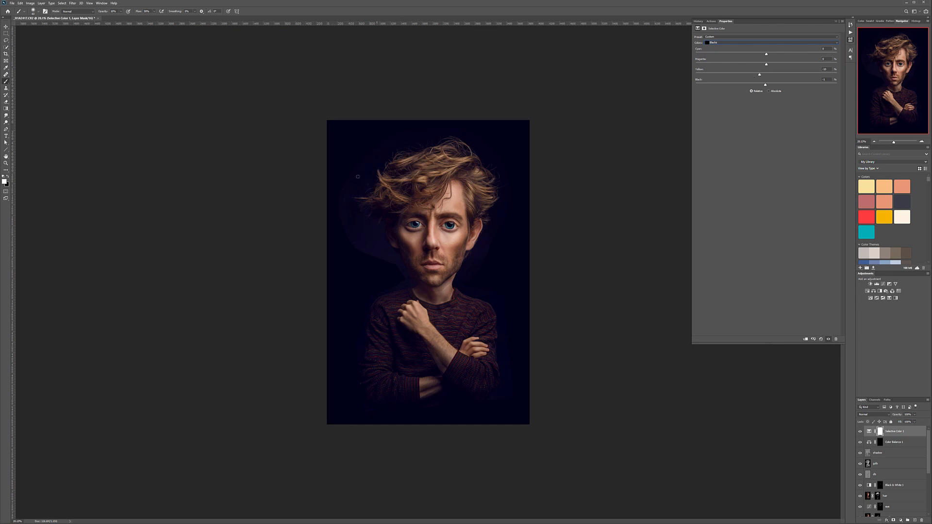
pyautogui.moveTo(761, 75); pyautogui.dragTo(769, 55)
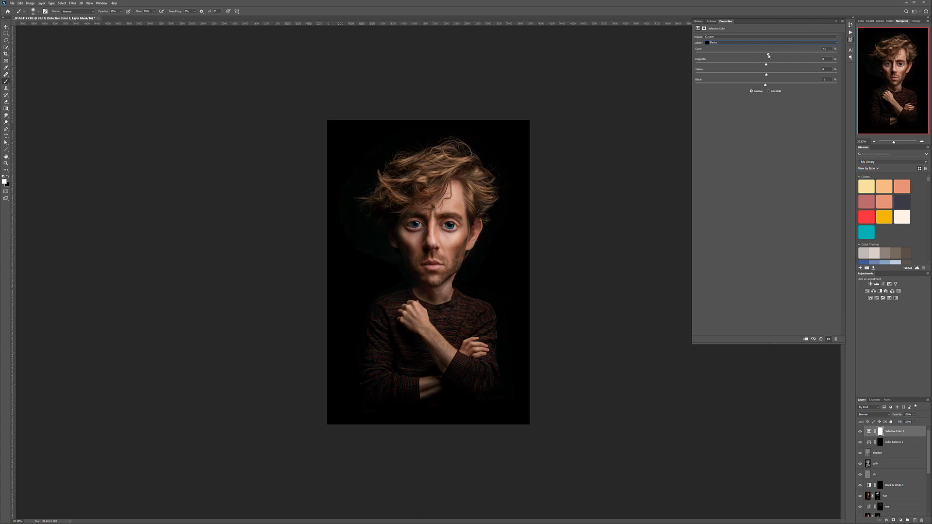
# - Warm the Neutrals in the Selective Color layer by raising yellow and slightly lowering magenta and black
pyautogui.click(748, 43)
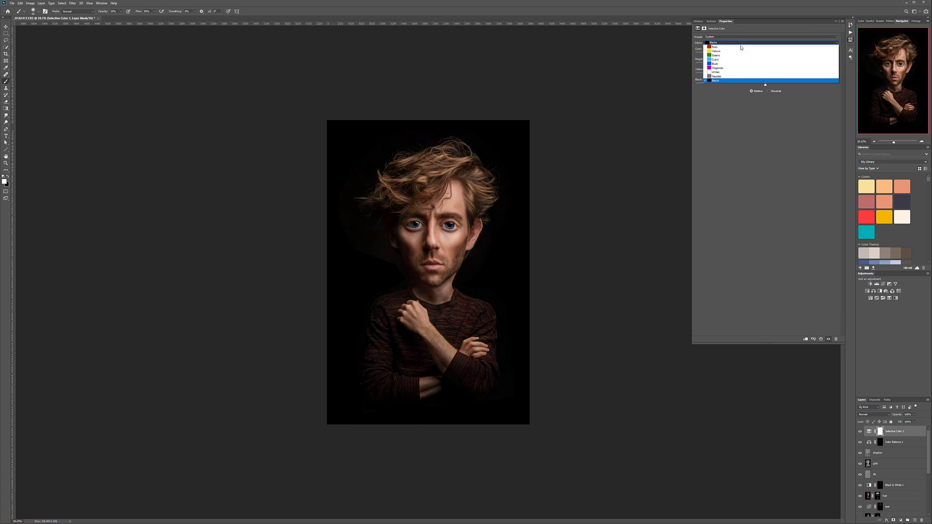
pyautogui.click(725, 76)
pyautogui.click(738, 44)
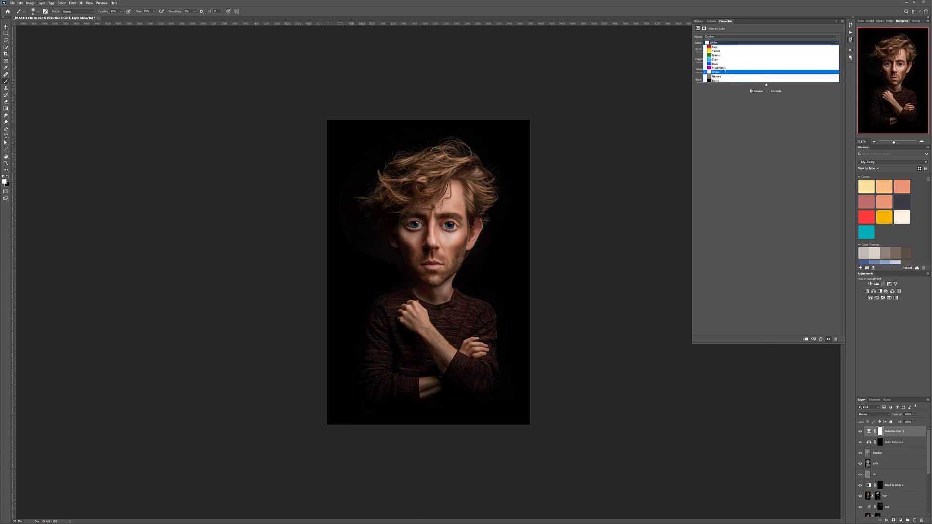
pyautogui.click(774, 82)
pyautogui.moveTo(767, 86); pyautogui.dragTo(764, 66)
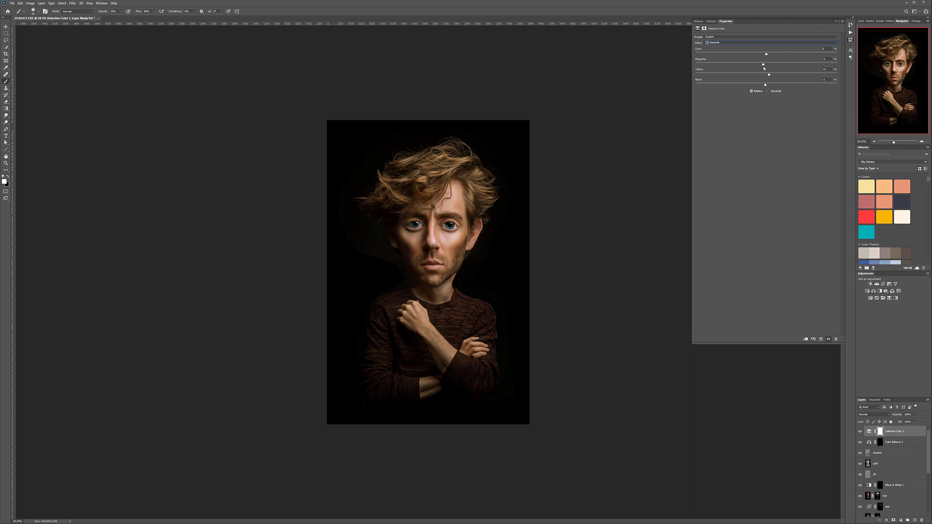
pyautogui.moveTo(767, 56); pyautogui.dragTo(768, 56)
pyautogui.doubleClick(6, 164)
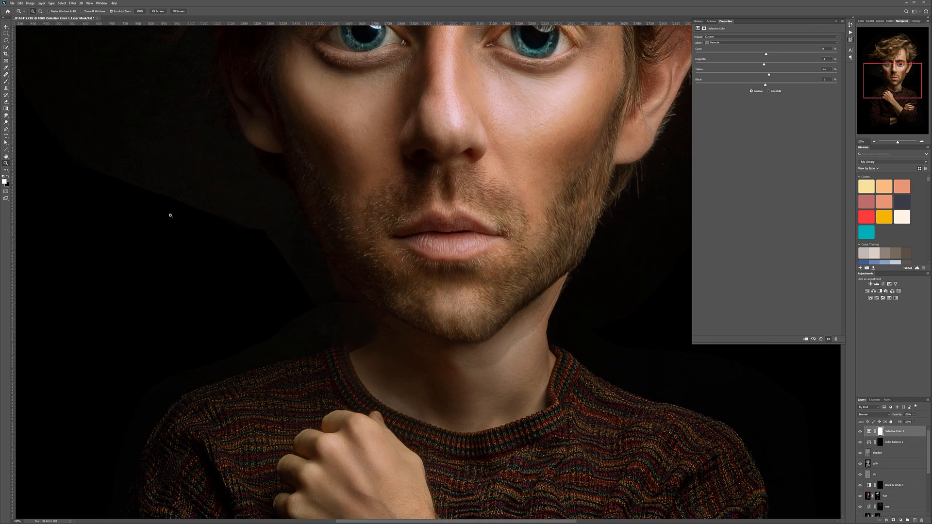
pyautogui.moveTo(254, 225); pyautogui.dragTo(224, 235)
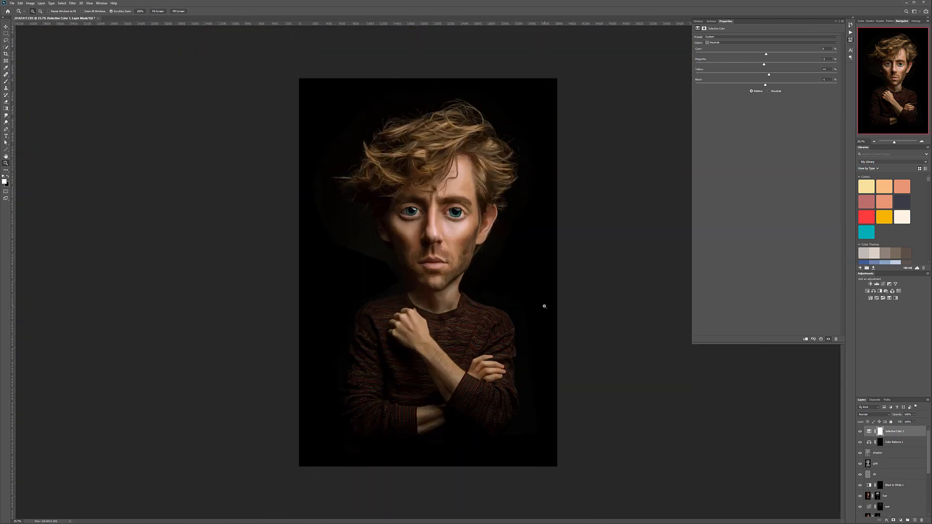
# - Add a Black & White adjustment layer on top, darkening the reds and brightening the yellows
pyautogui.click(901, 520)
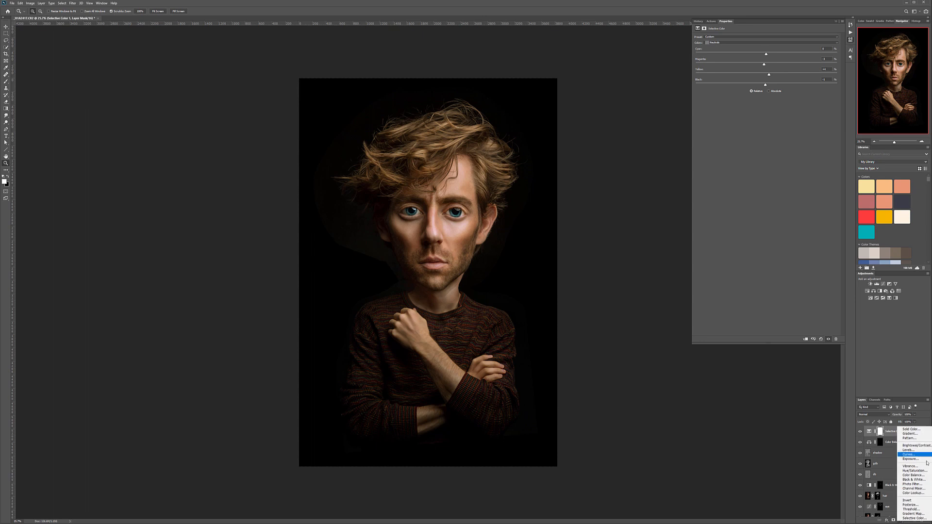
pyautogui.click(914, 480)
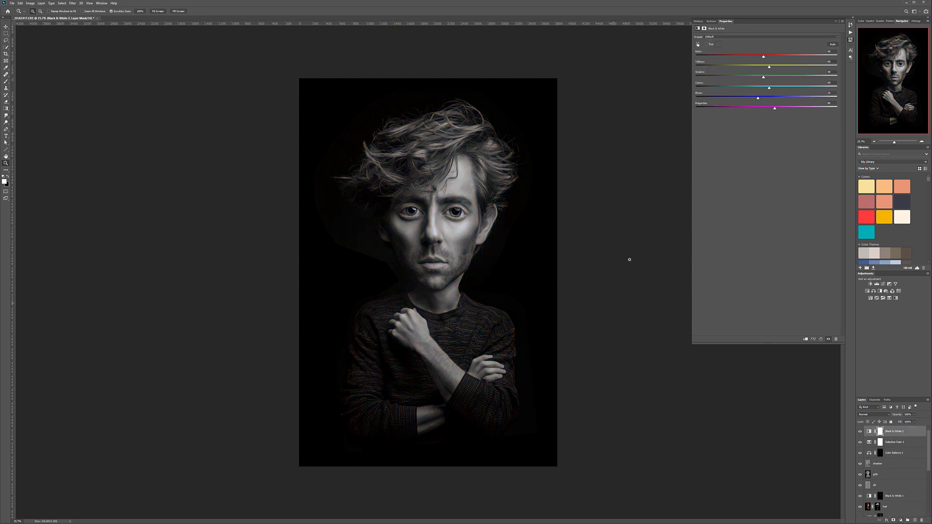
pyautogui.moveTo(764, 57)
pyautogui.mouseDown()
pyautogui.moveTo(746, 68)
pyautogui.moveTo(821, 67)
pyautogui.moveTo(777, 73)
pyautogui.moveTo(750, 58)
pyautogui.mouseUp()
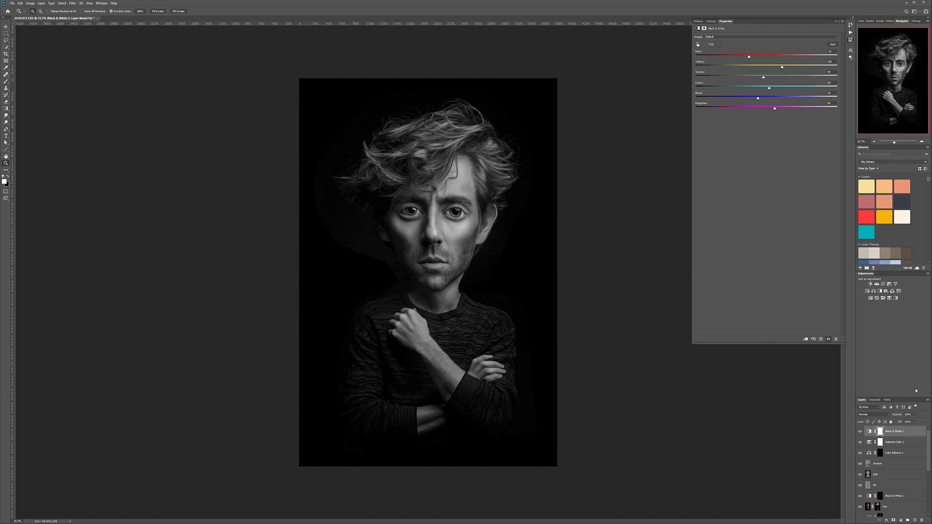
# - Lower the new Black & White layer's opacity so it only partly desaturates the portrait
pyautogui.click(915, 415)
pyautogui.moveTo(891, 420); pyautogui.dragTo(908, 420)
pyautogui.moveTo(903, 420); pyautogui.dragTo(900, 420)
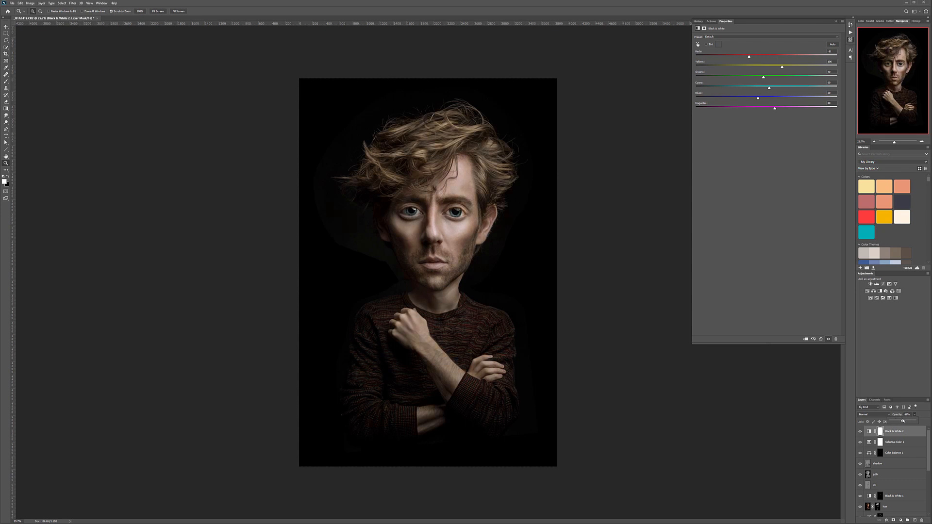
pyautogui.moveTo(897, 421); pyautogui.dragTo(897, 422)
# - Add a Curves adjustment layer on top and set its blend mode to Color
pyautogui.click(901, 521)
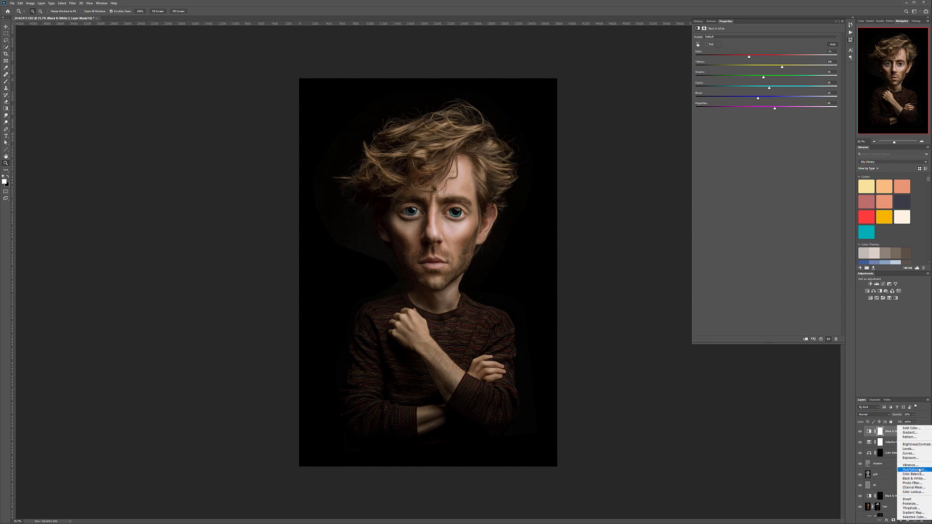
pyautogui.click(909, 453)
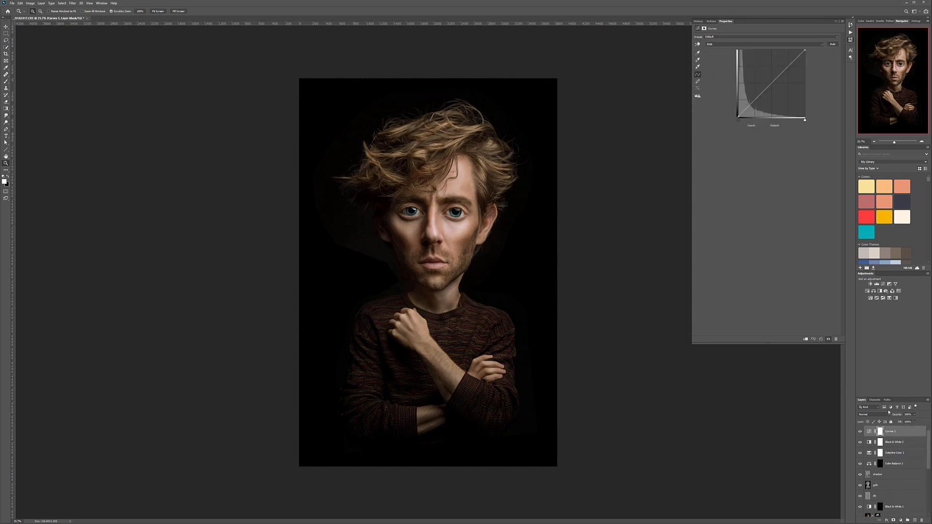
pyautogui.click(874, 415)
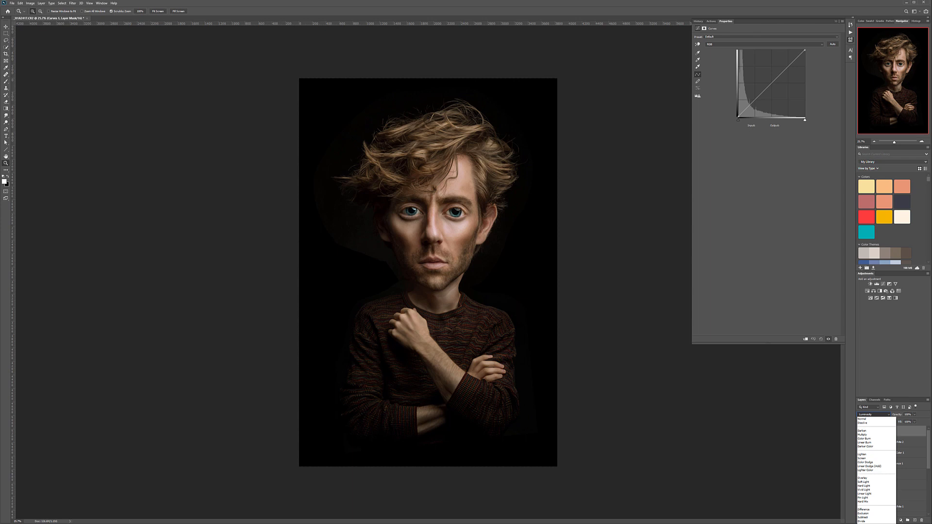
pyautogui.press('Up')
pyautogui.press('Return')
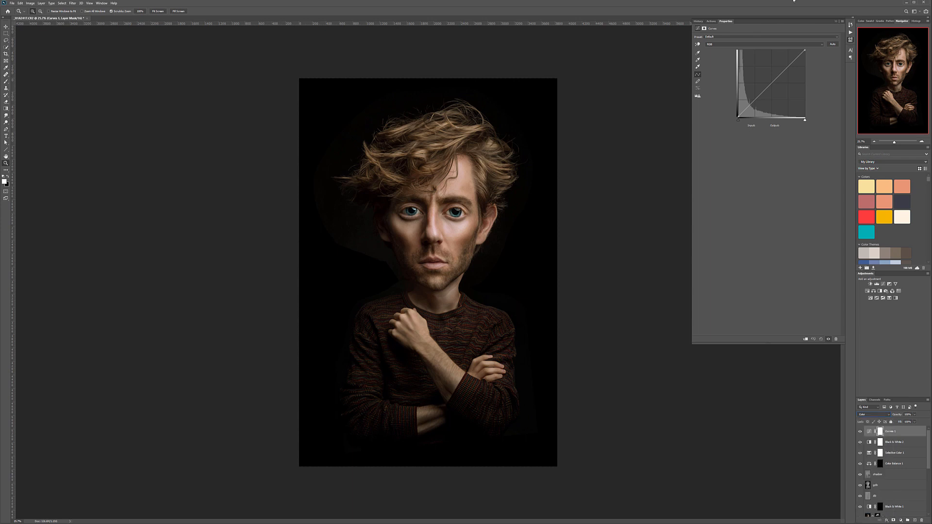
# - In the Curves layer's Blue channel, lift the black point and pull the midtones slightly down
pyautogui.click(716, 44)
pyautogui.click(719, 60)
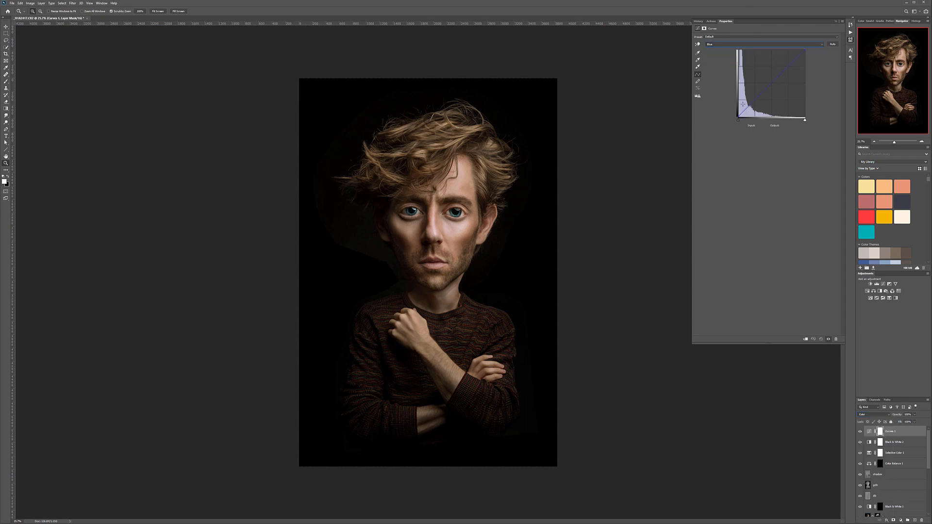
pyautogui.moveTo(739, 115); pyautogui.dragTo(725, 109)
pyautogui.moveTo(766, 85)
pyautogui.mouseDown()
pyautogui.moveTo(774, 96)
pyautogui.moveTo(768, 90)
pyautogui.mouseUp()
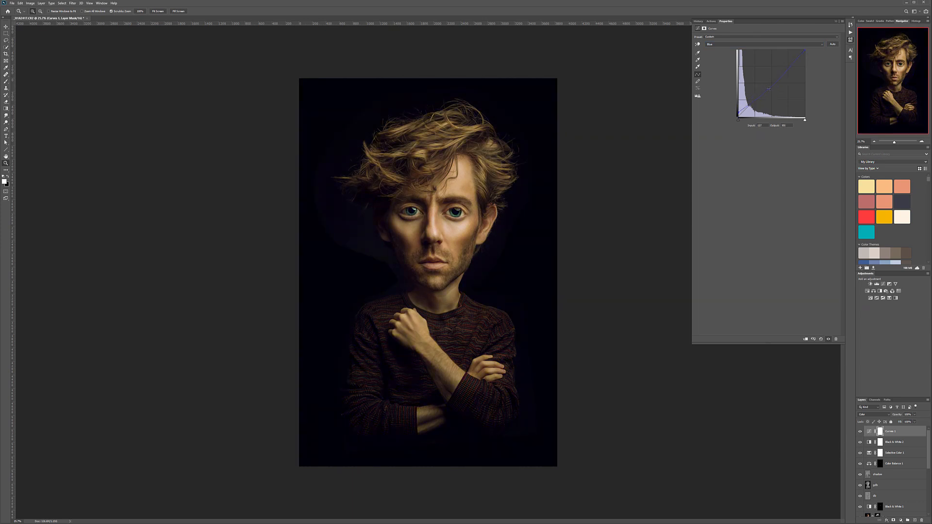
pyautogui.click(738, 112)
# - Shape the Curves layer's Red channel to reduce red in the shadows while holding the midtones, and lower the layer's opacity
pyautogui.click(741, 43)
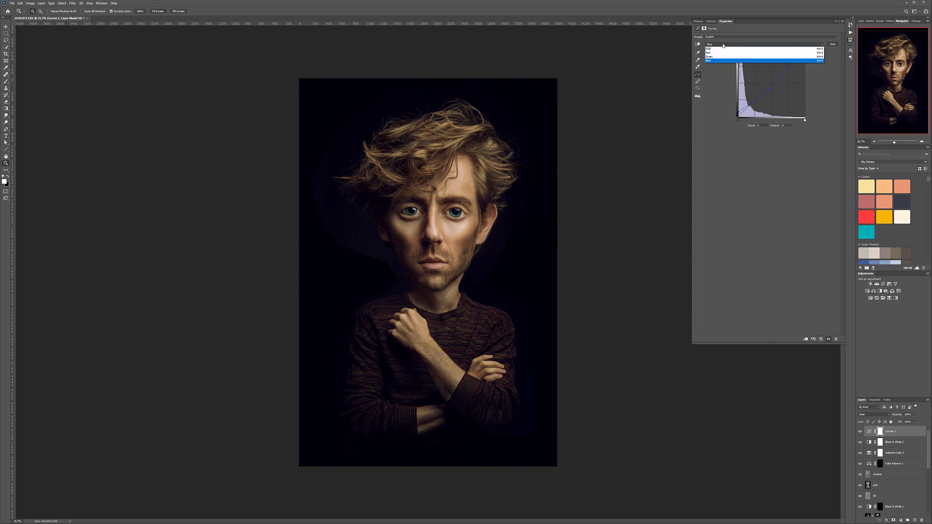
pyautogui.click(743, 50)
pyautogui.moveTo(738, 118); pyautogui.dragTo(751, 105)
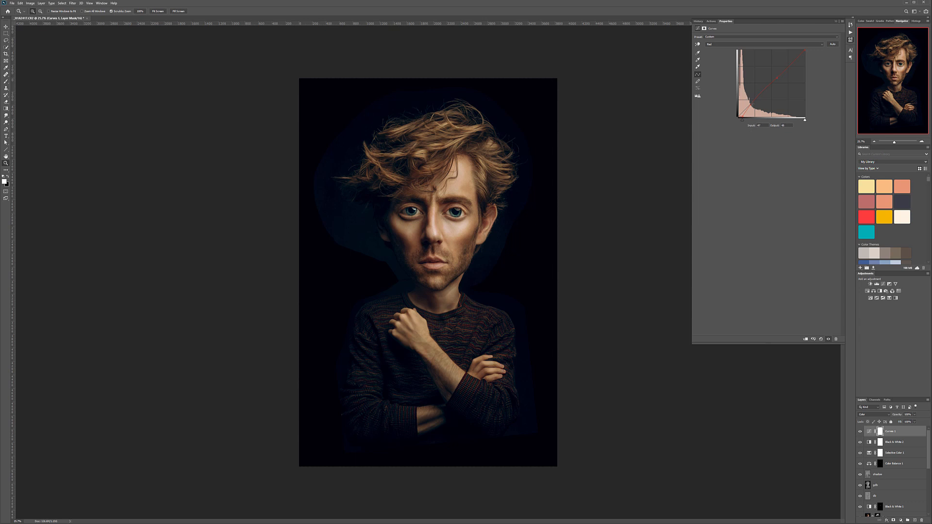
pyautogui.click(914, 414)
pyautogui.moveTo(906, 424)
pyautogui.mouseDown()
pyautogui.moveTo(894, 423)
pyautogui.moveTo(901, 425)
pyautogui.mouseUp()
pyautogui.click(869, 431)
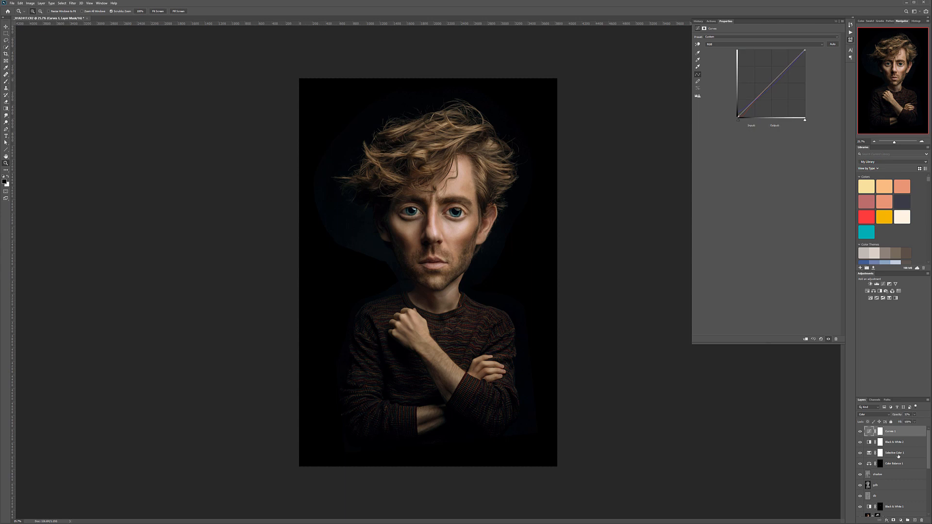
# - Create a new layer on top of the stack and fill it with 50% gray
pyautogui.click(907, 521)
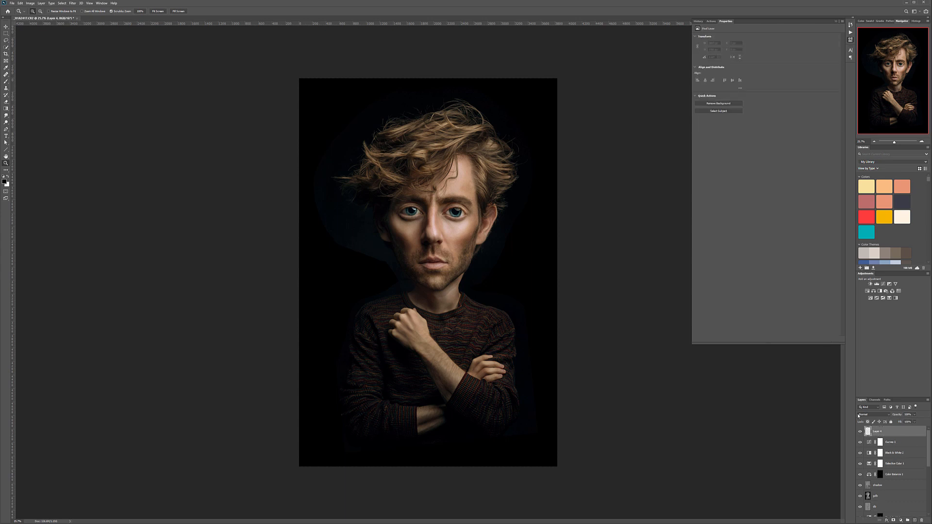
pyautogui.hotkey('shift', 'F5')
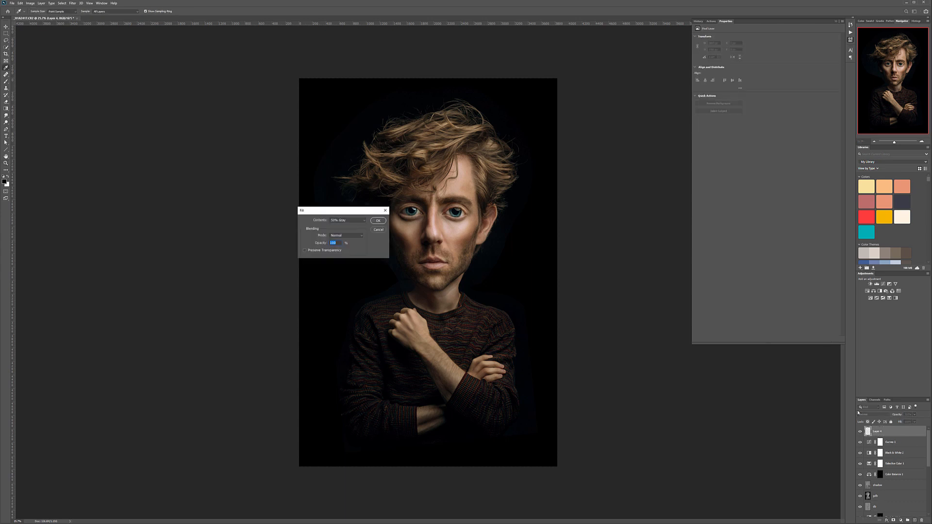
pyautogui.press('Return')
# - Apply the Add Noise filter to the gray layer with uniform, monochromatic noise, using a slightly higher amount
pyautogui.click(72, 3)
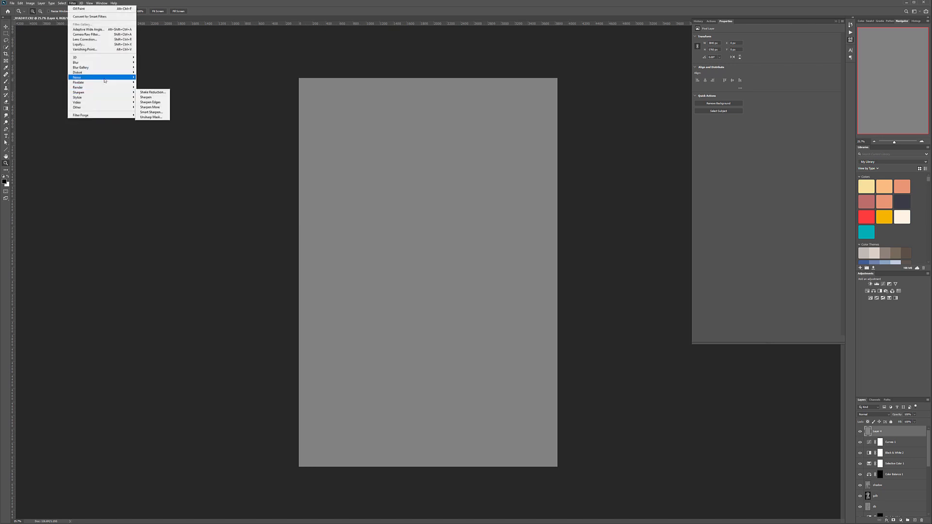
pyautogui.moveTo(105, 79)
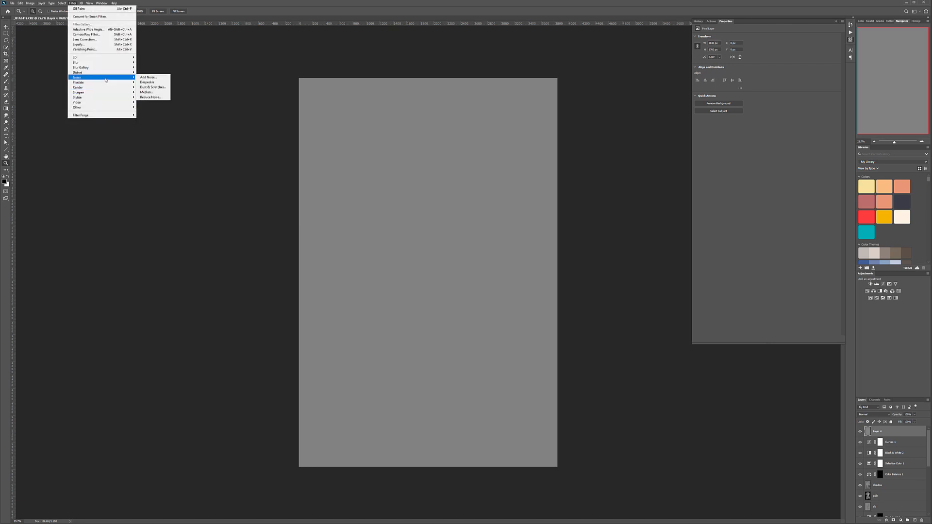
pyautogui.click(148, 78)
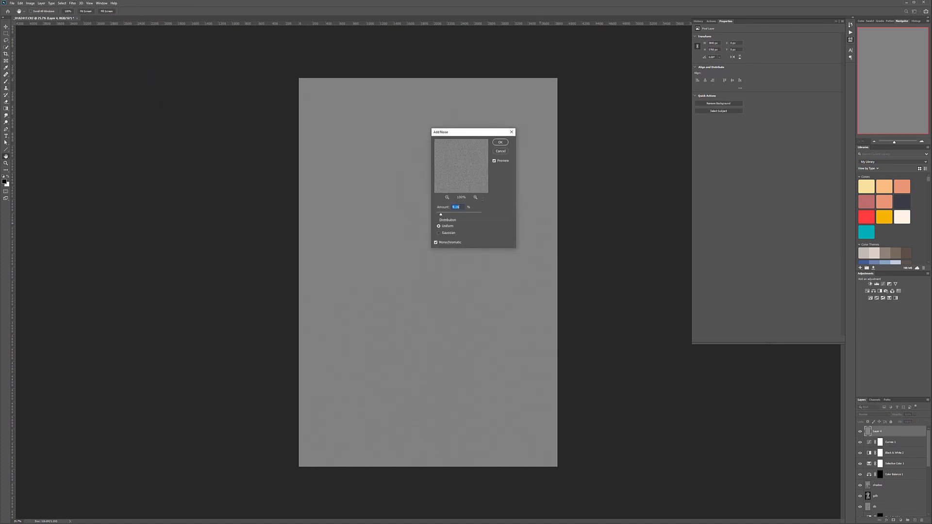
pyautogui.moveTo(446, 214); pyautogui.dragTo(443, 214)
pyautogui.moveTo(443, 215); pyautogui.dragTo(446, 215)
pyautogui.click(500, 142)
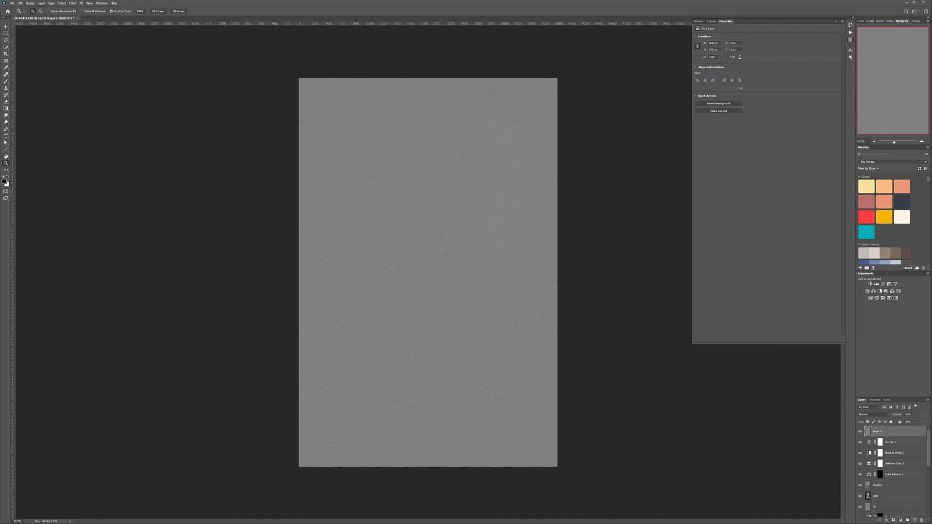
# - Set the noise layer's blend mode to Soft Light and lower its opacity for a subtle grain over the portrait
pyautogui.click(874, 415)
pyautogui.click(873, 483)
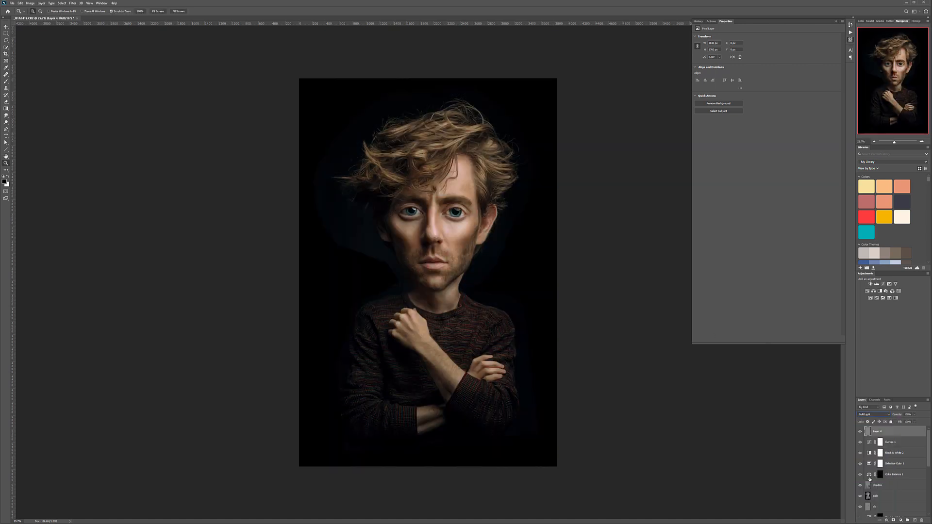
pyautogui.moveTo(458, 253); pyautogui.dragTo(502, 212)
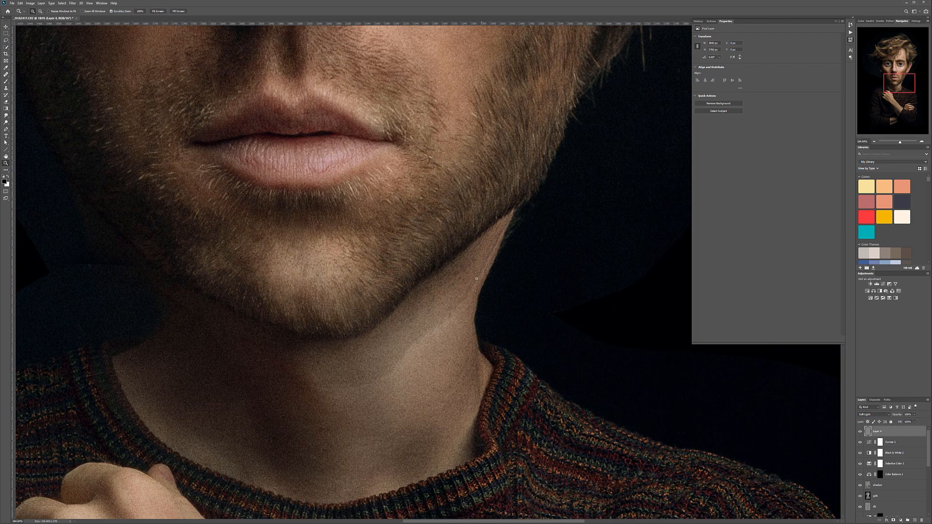
pyautogui.click(915, 415)
pyautogui.moveTo(906, 421)
pyautogui.mouseDown()
pyautogui.moveTo(887, 418)
pyautogui.moveTo(905, 420)
pyautogui.mouseUp()
pyautogui.scroll(-3, 445, 329)
pyautogui.scroll(-2, 339, 271)
pyautogui.scroll(3, 259, 219)
pyautogui.scroll(-3, 266, 267)
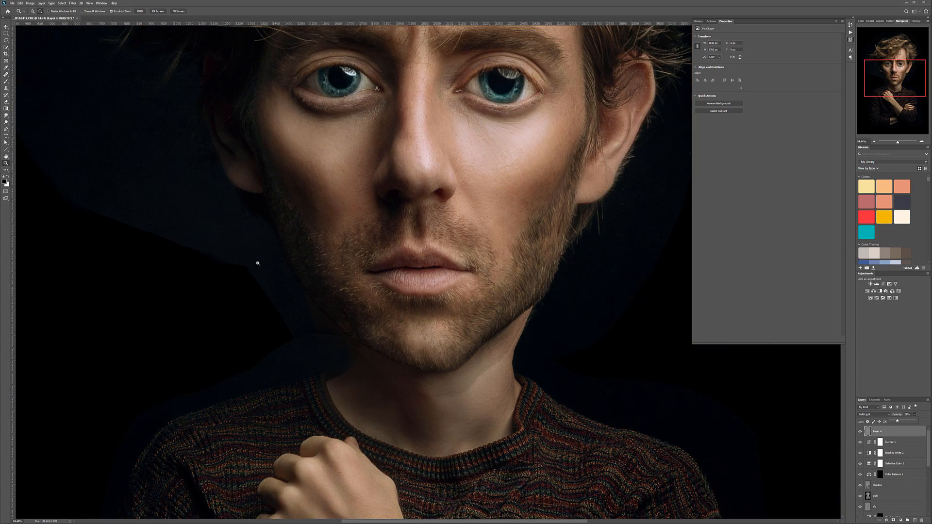
pyautogui.moveTo(209, 232); pyautogui.dragTo(317, 270)
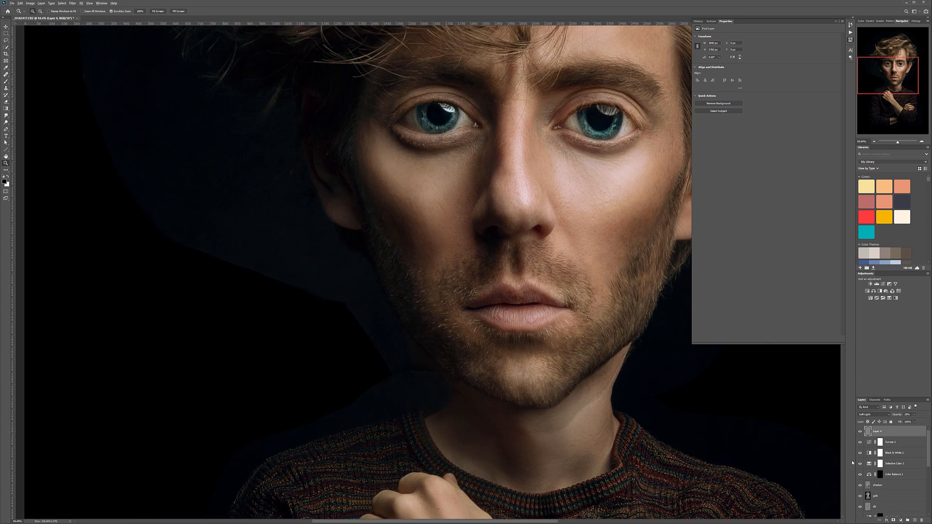
# - Hide the grain and color grading layers and add a Curves check layer above the shadow layer with its black point raised
pyautogui.click(861, 432)
pyautogui.click(890, 486)
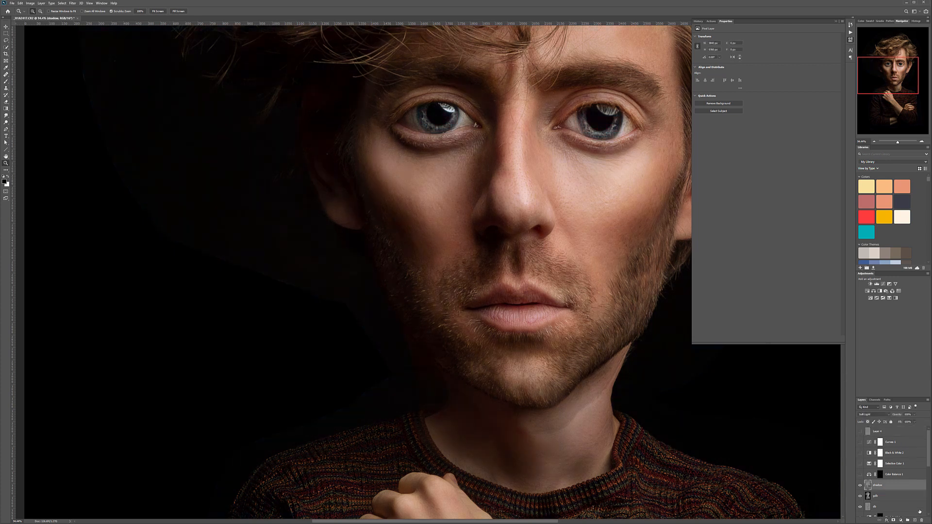
pyautogui.click(901, 521)
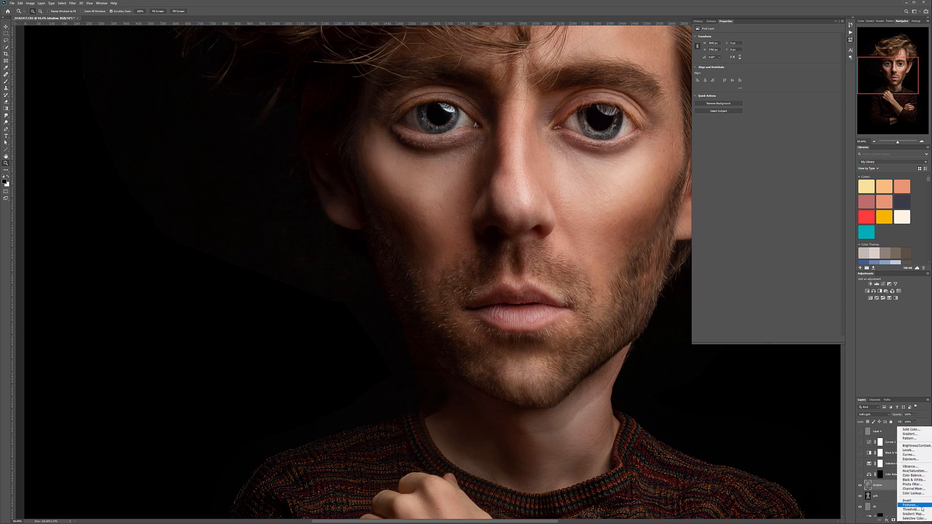
pyautogui.click(909, 455)
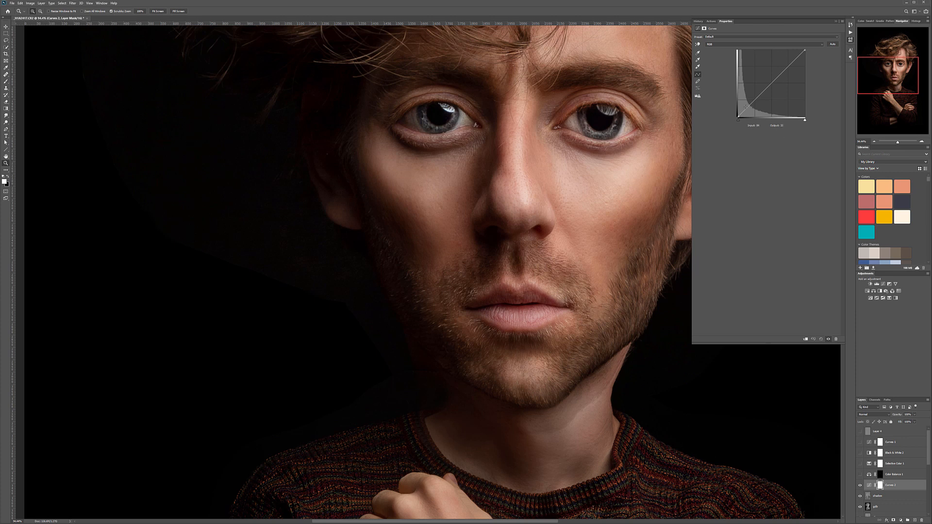
pyautogui.moveTo(740, 115); pyautogui.dragTo(725, 103)
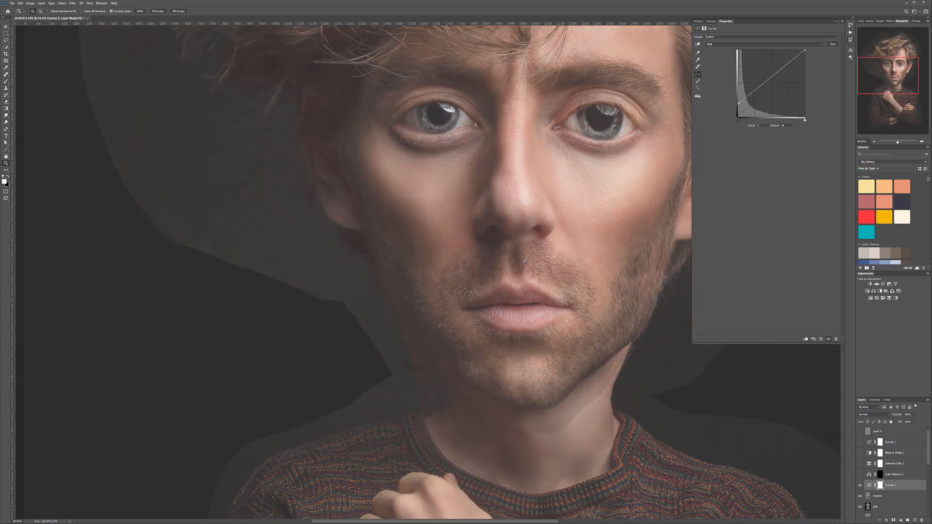
pyautogui.moveTo(576, 335); pyautogui.dragTo(524, 334)
pyautogui.moveTo(662, 337); pyautogui.dragTo(570, 272)
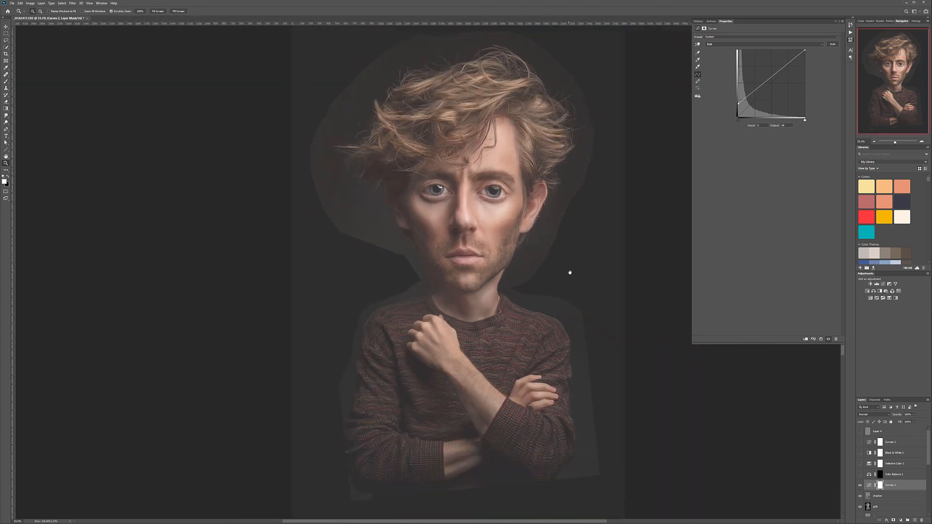
# - With the check Curves layer hidden, stamp the visible layers into a merged layer above the shadow layer, and show the Curves again
pyautogui.click(892, 497)
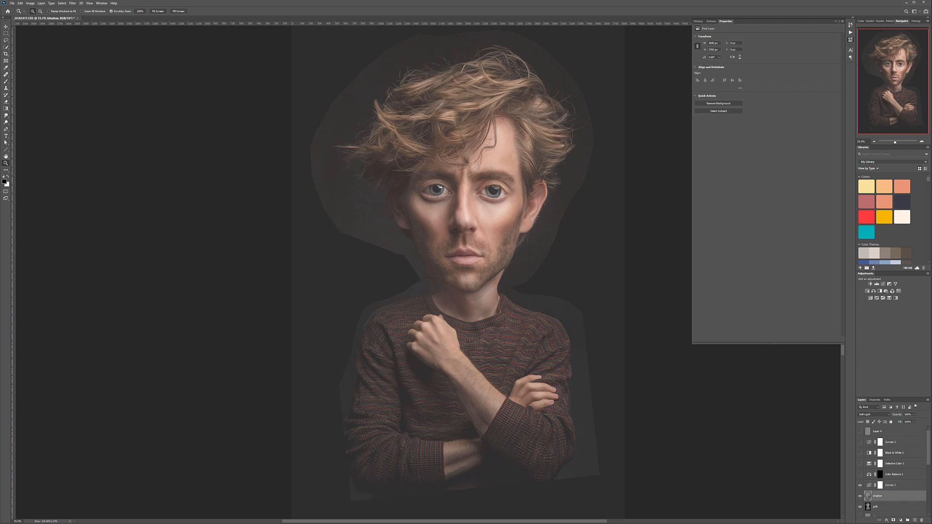
pyautogui.click(861, 485)
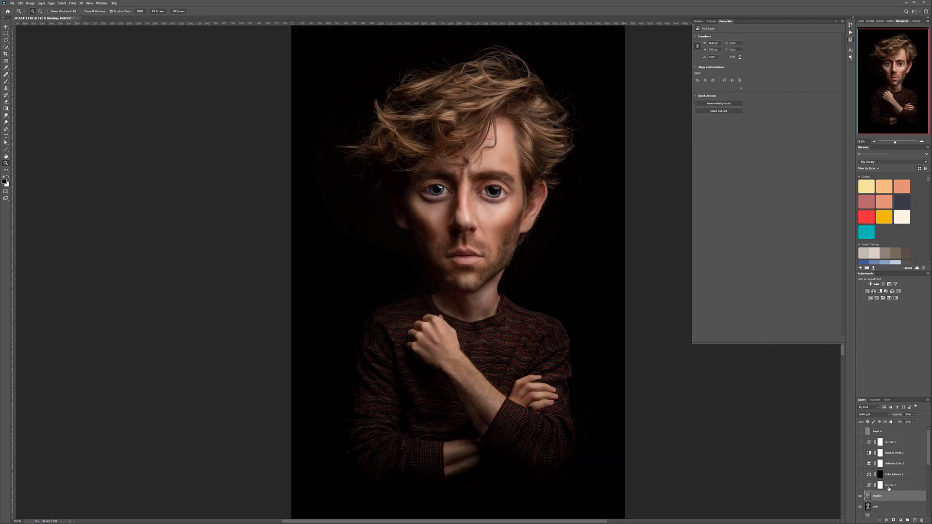
pyautogui.hotkey('ctrl', 'shift', 'alt', 'e')
pyautogui.click(861, 485)
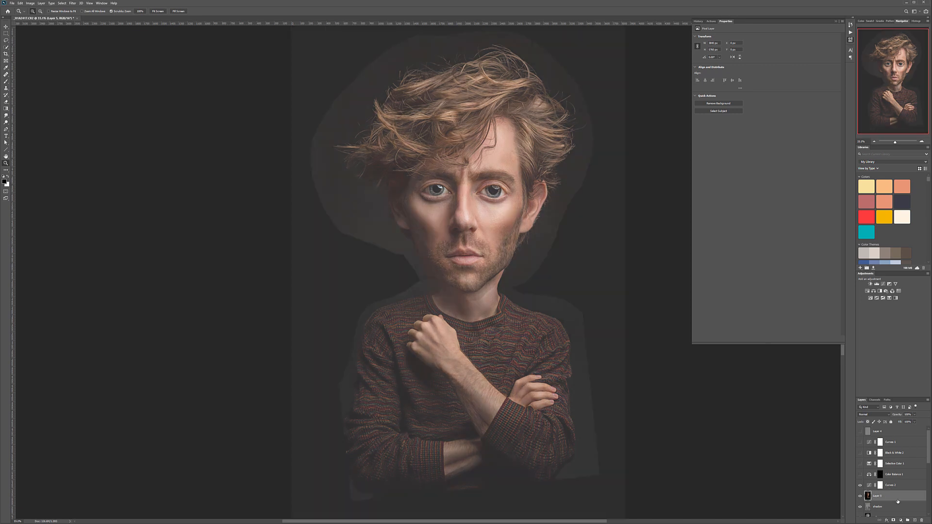
pyautogui.click(74, 3)
pyautogui.moveTo(121, 77)
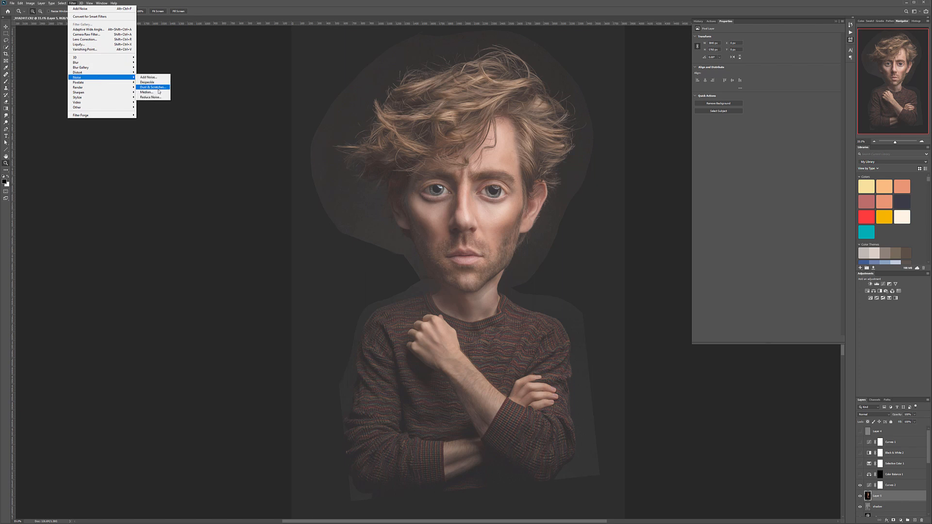
pyautogui.click(154, 87)
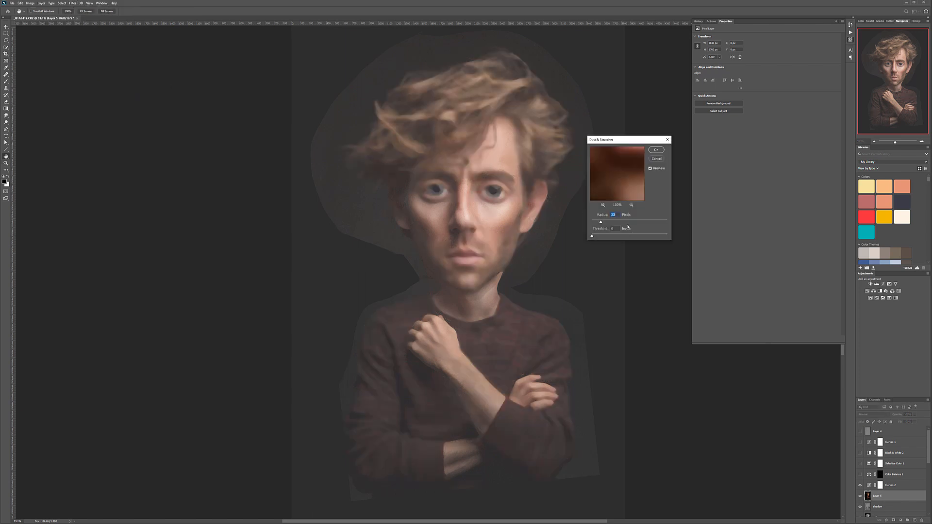
pyautogui.moveTo(643, 224); pyautogui.dragTo(650, 223)
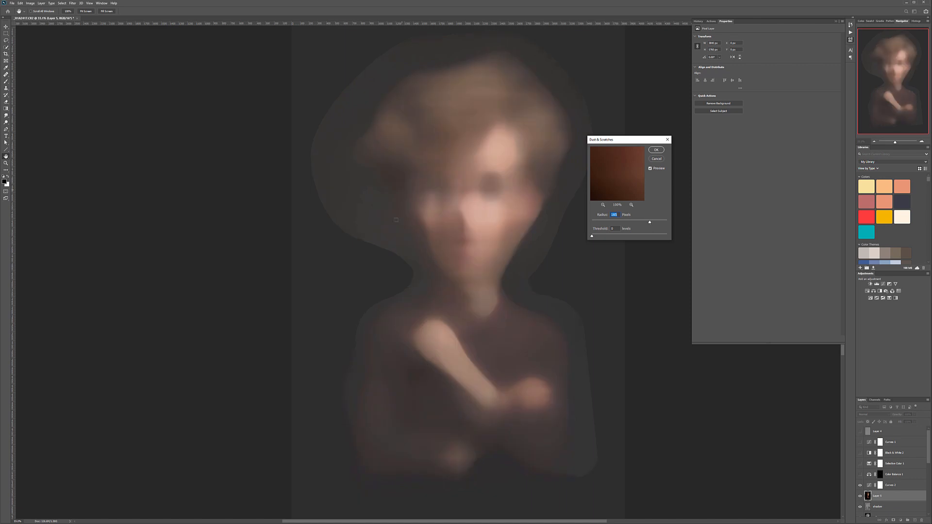
pyautogui.click(657, 159)
# - Apply a strong Gaussian Blur to the merged layer so the background tones blend smoothly
pyautogui.click(73, 3)
pyautogui.click(72, 3)
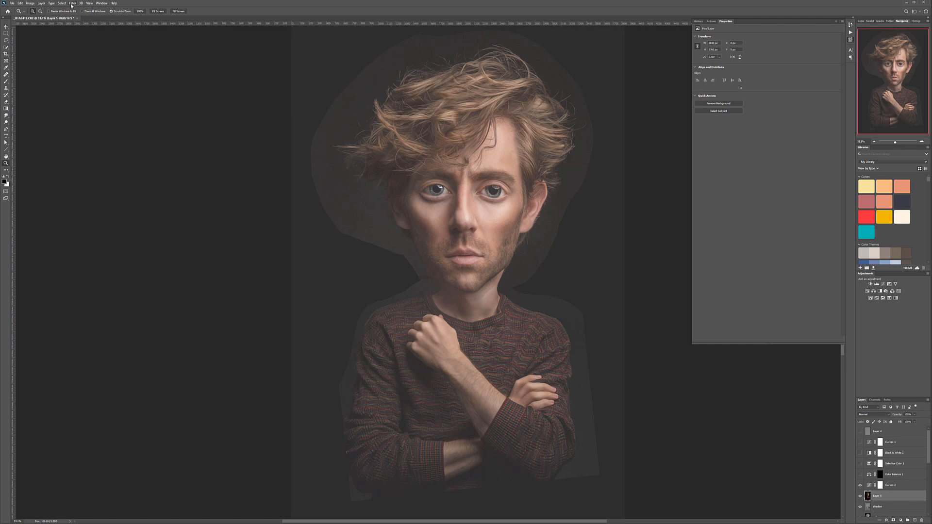
pyautogui.click(72, 3)
pyautogui.moveTo(112, 62)
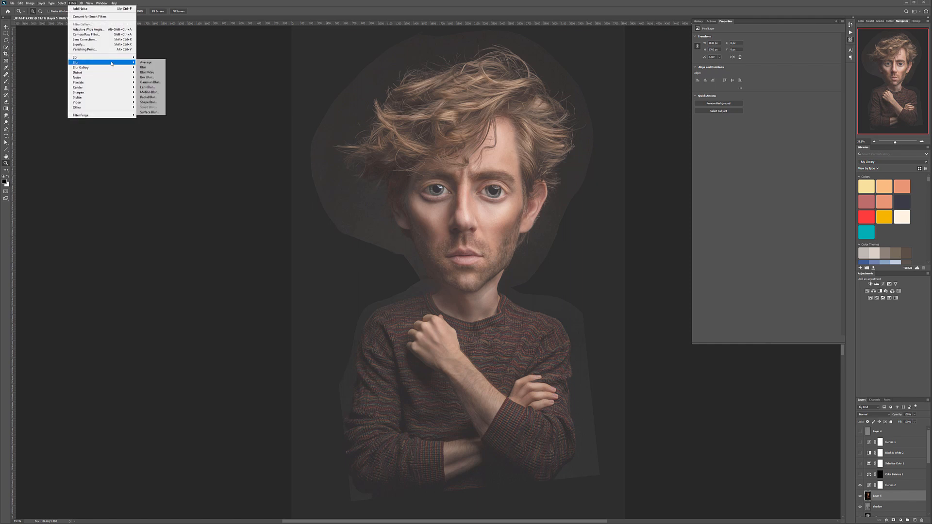
pyautogui.click(148, 82)
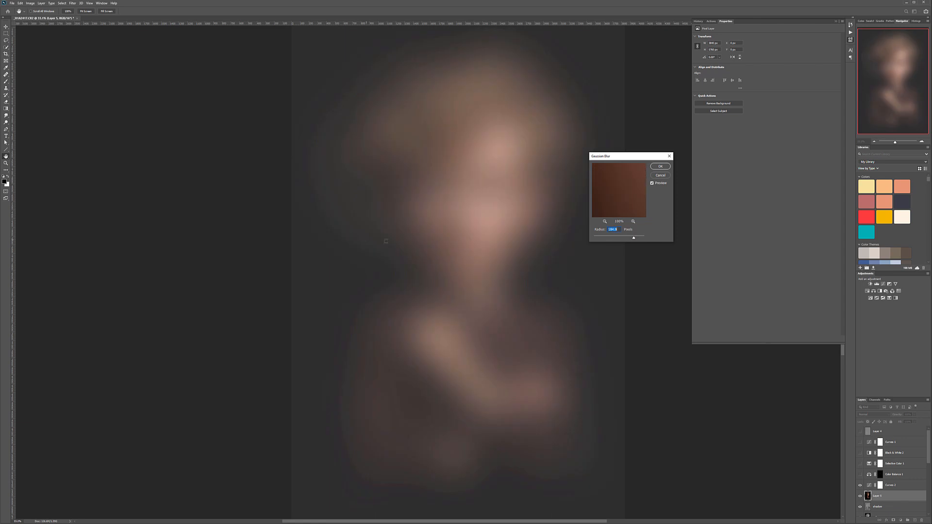
pyautogui.moveTo(620, 239); pyautogui.dragTo(628, 239)
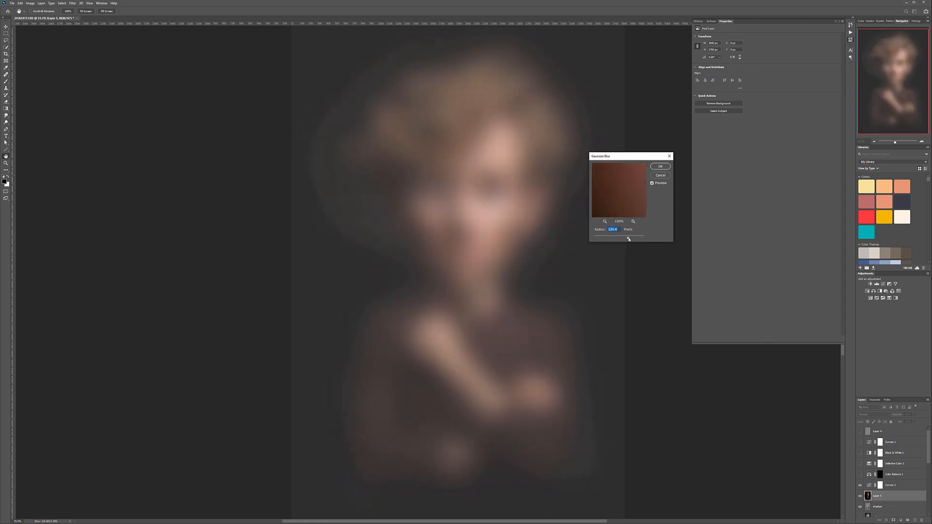
pyautogui.click(665, 167)
pyautogui.press('z')
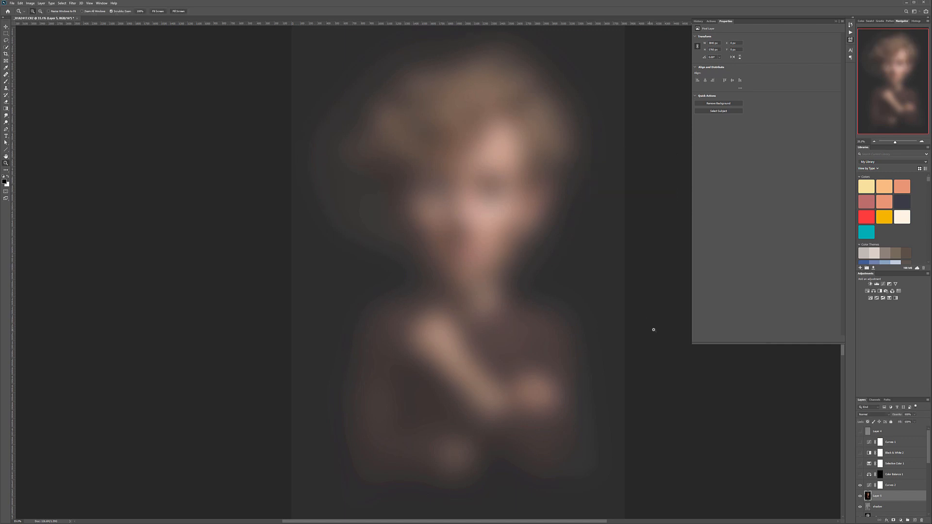
# - Hide the blurred layer and the check Curves layer, and stamp a sharp merged copy above the shadow layer
pyautogui.click(861, 496)
pyautogui.scroll(-3, 868, 481)
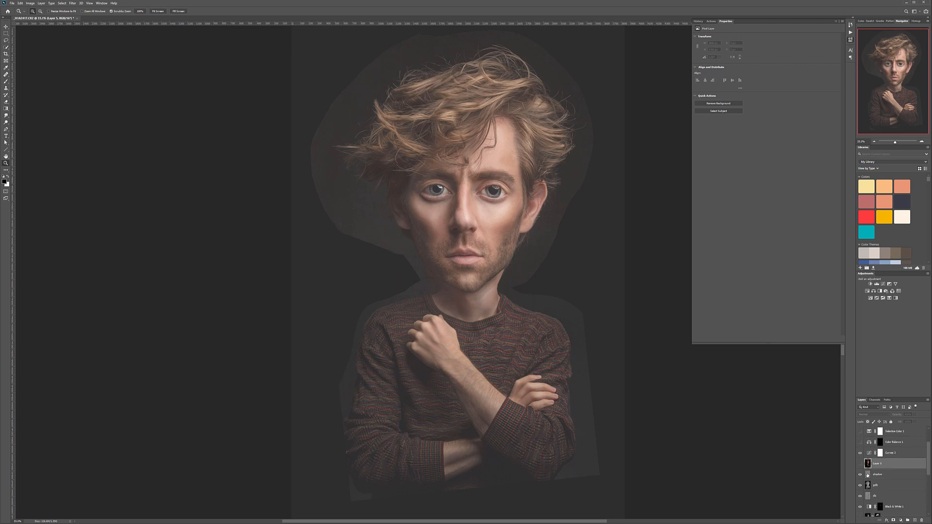
pyautogui.click(861, 452)
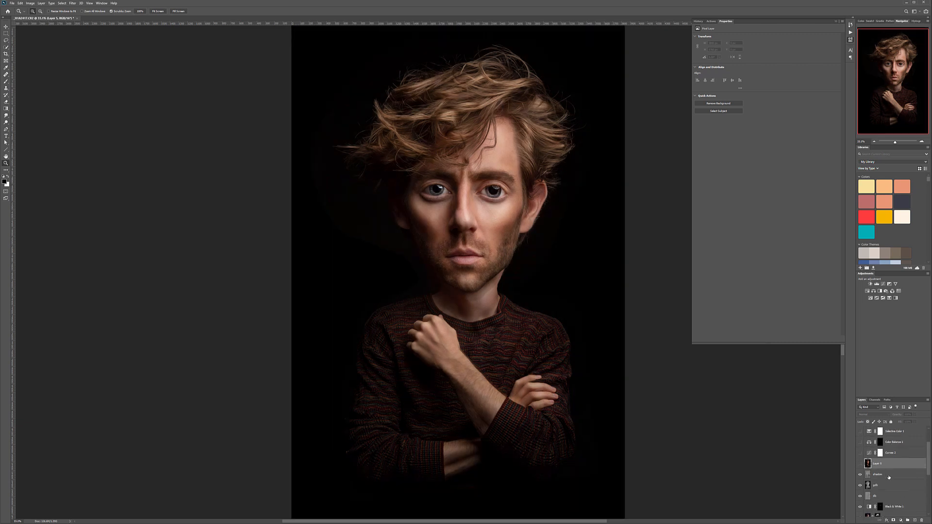
pyautogui.click(889, 476)
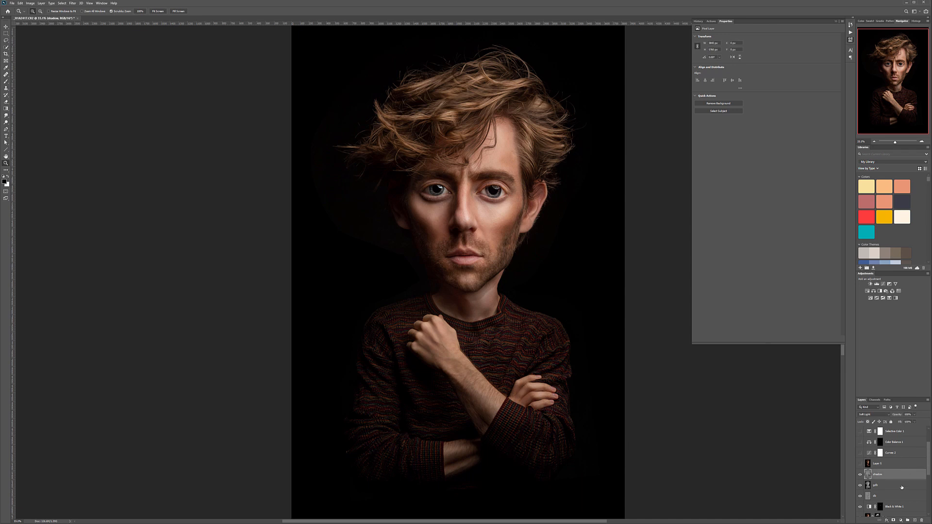
pyautogui.hotkey('ctrl', 'shift', 'alt', 'e')
# - Select the dark background of the sharp copy with Color Range, using sampled colors and a reduced fuzziness
pyautogui.click(59, 2)
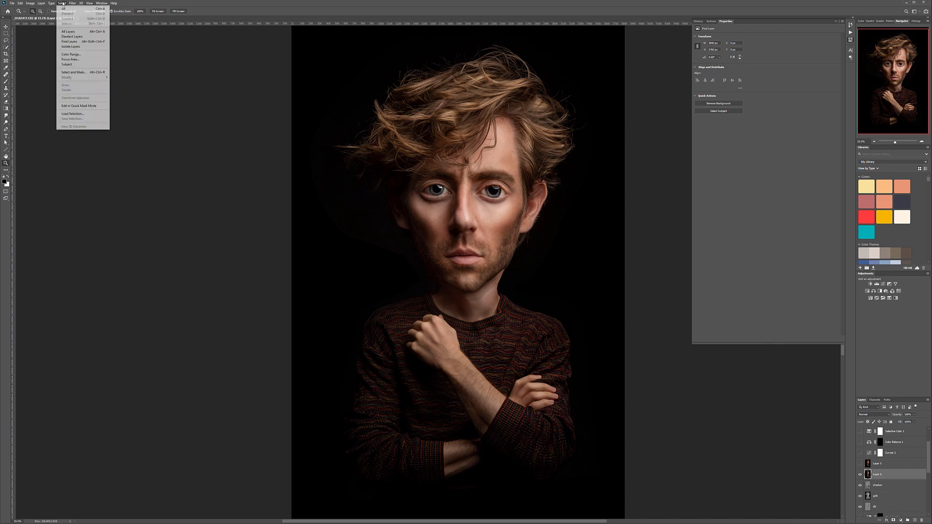
pyautogui.click(76, 54)
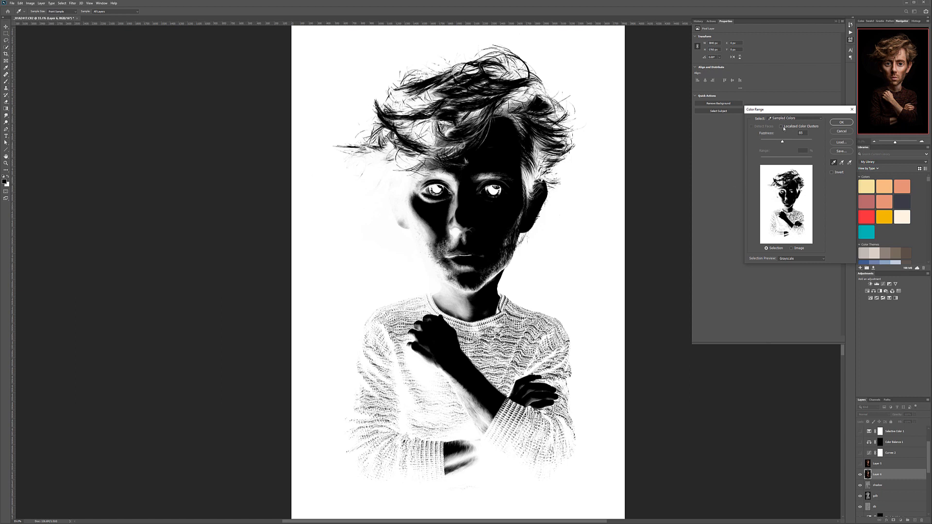
pyautogui.moveTo(783, 142); pyautogui.dragTo(771, 141)
pyautogui.click(842, 121)
# - Show the blurred layer, mask it with the background selection, hide the sharp copy and turn on the check Curves layer
pyautogui.click(860, 464)
pyautogui.click(881, 464)
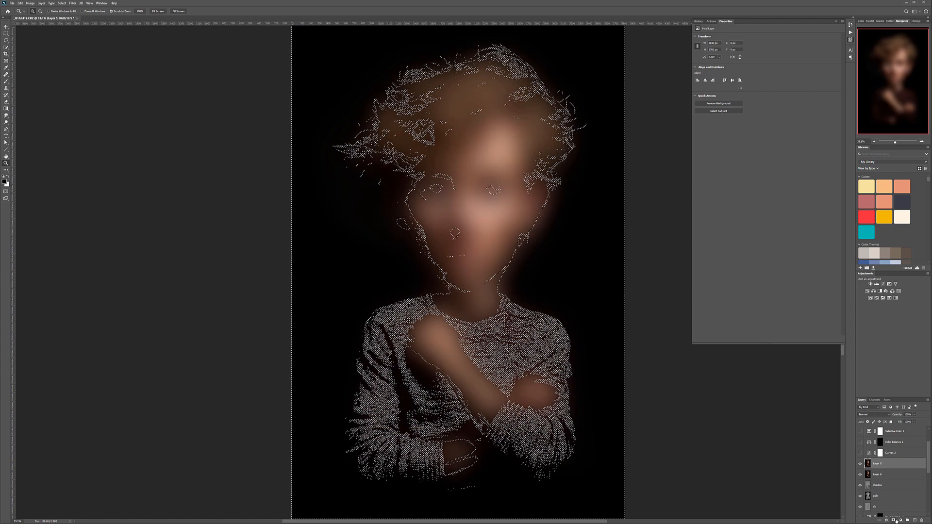
pyautogui.click(895, 520)
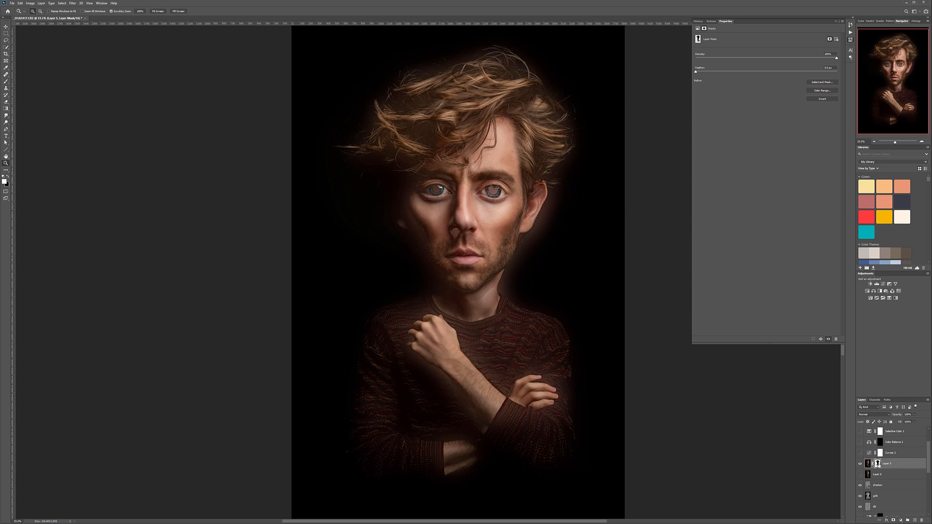
pyautogui.keyDown('shift'); pyautogui.click(879, 465); pyautogui.keyUp('shift')
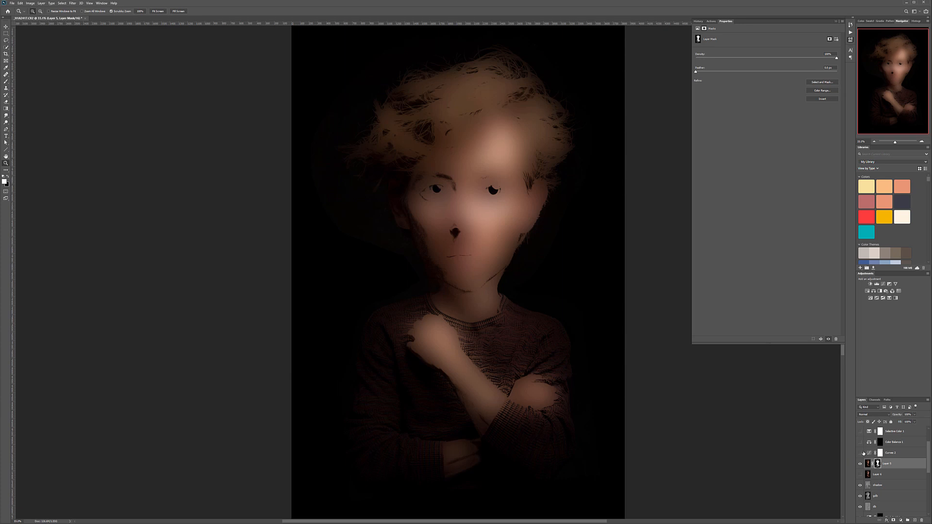
pyautogui.click(862, 453)
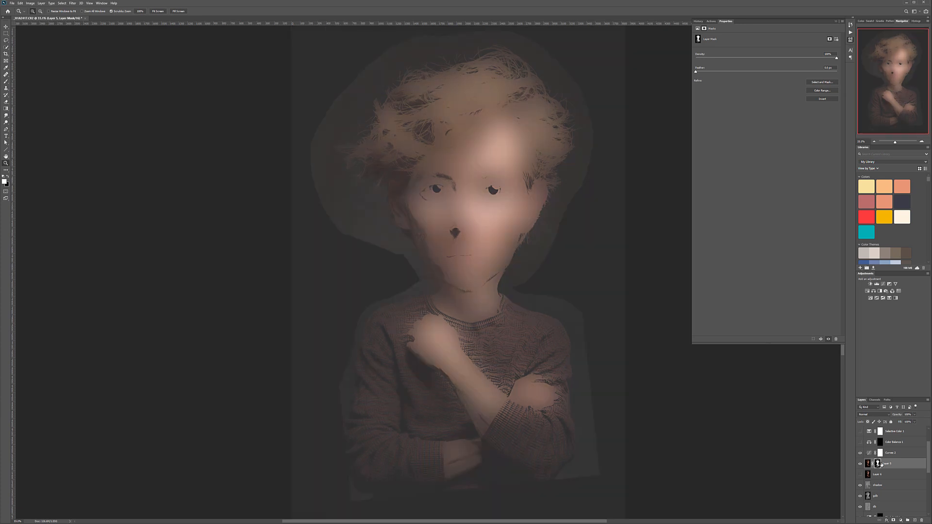
pyautogui.keyDown('shift'); pyautogui.click(879, 466); pyautogui.keyUp('shift')
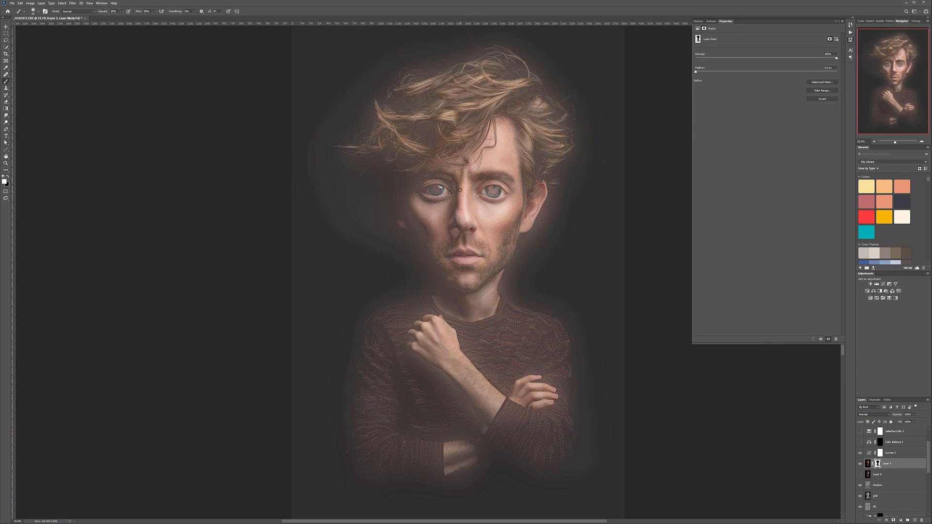
# - Paint black with an enlarged brush on the blurred layer's mask over the eyes and face to restore their sharp detail
pyautogui.press(']')
pyautogui.press(']')
pyautogui.press(']')
pyautogui.press(']')
pyautogui.press(']')
pyautogui.press(']')
pyautogui.press(']')
pyautogui.press(']')
pyautogui.moveTo(487, 191); pyautogui.dragTo(473, 193)
pyautogui.press('x')
pyautogui.moveTo(436, 187); pyautogui.dragTo(455, 206)
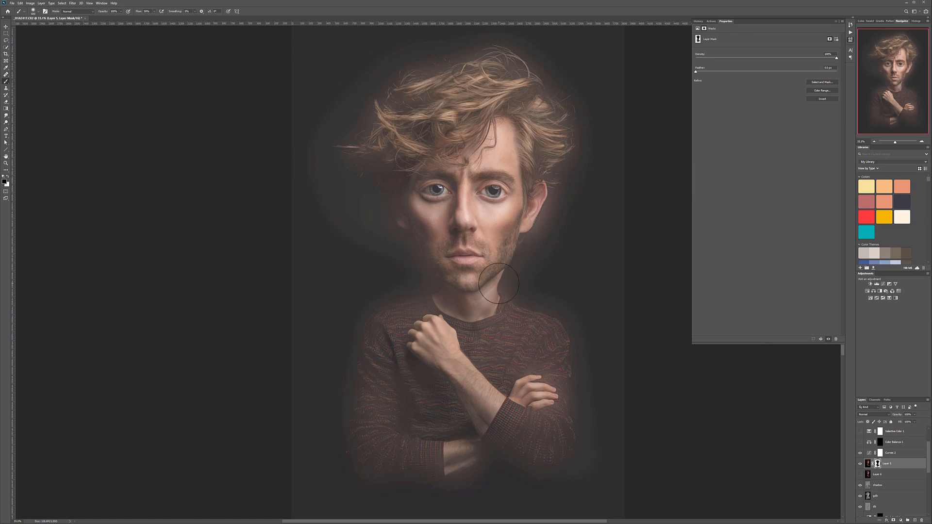
pyautogui.click(861, 454)
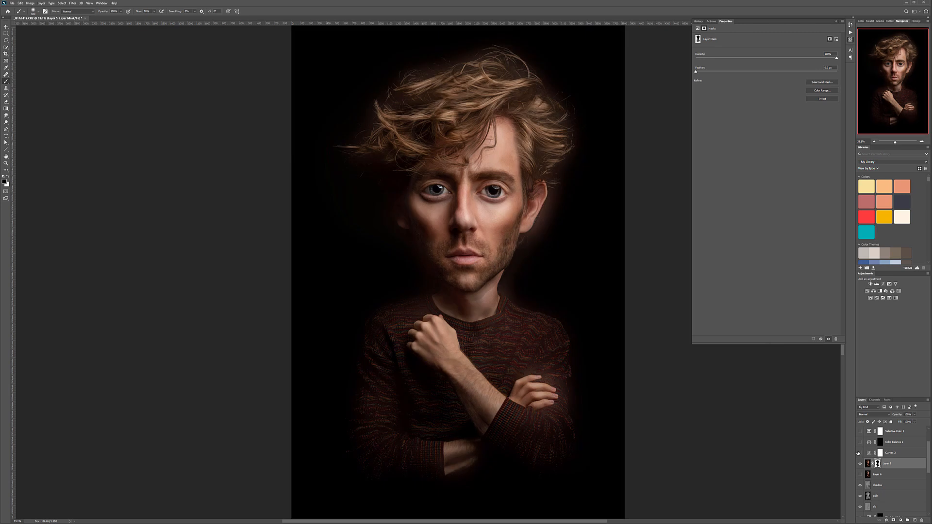
pyautogui.click(860, 453)
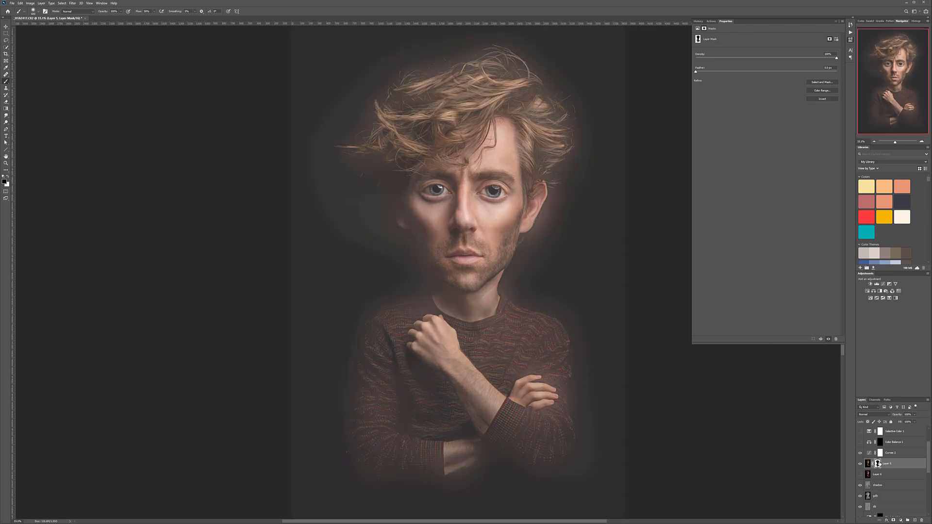
# - Paint the blur off the hair, ears and sweater on the mask with a large Soft Round brush, and check the result without the Curves
pyautogui.rightClick(443, 149)
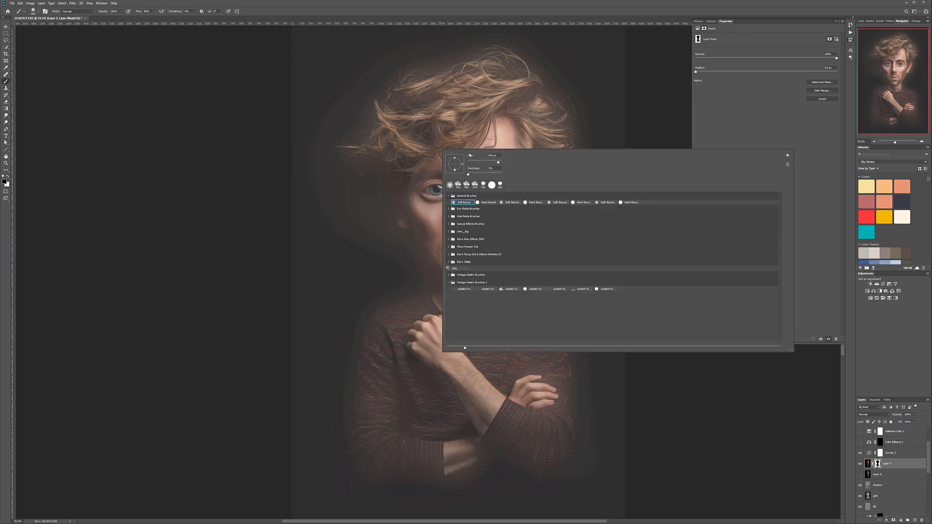
pyautogui.doubleClick(474, 203)
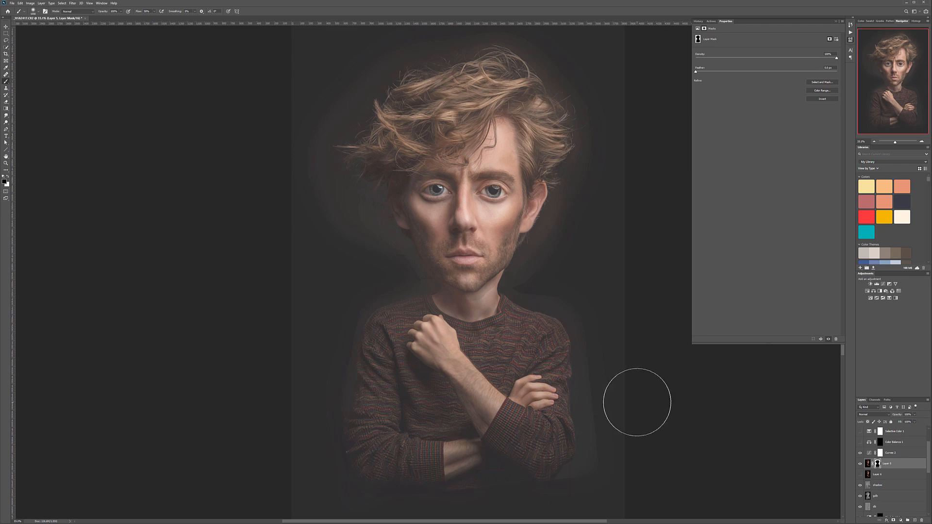
pyautogui.click(860, 454)
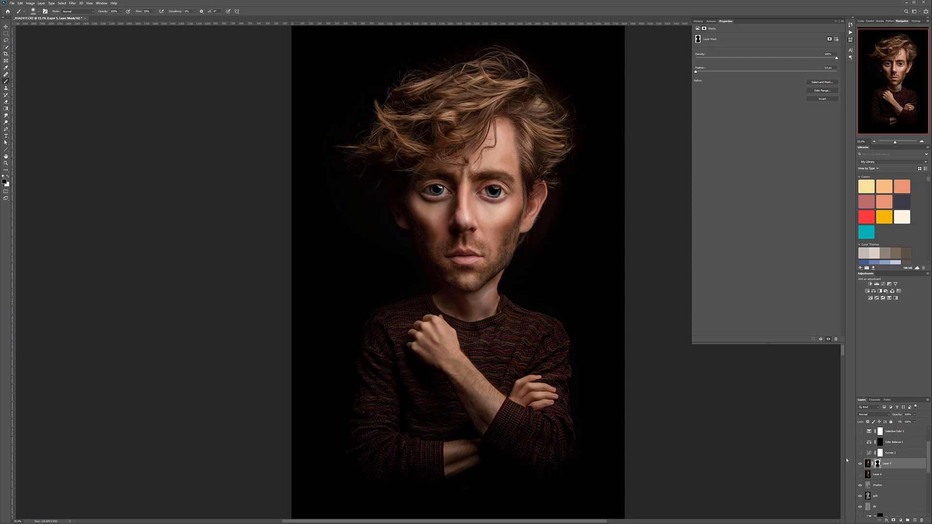
pyautogui.click(860, 454)
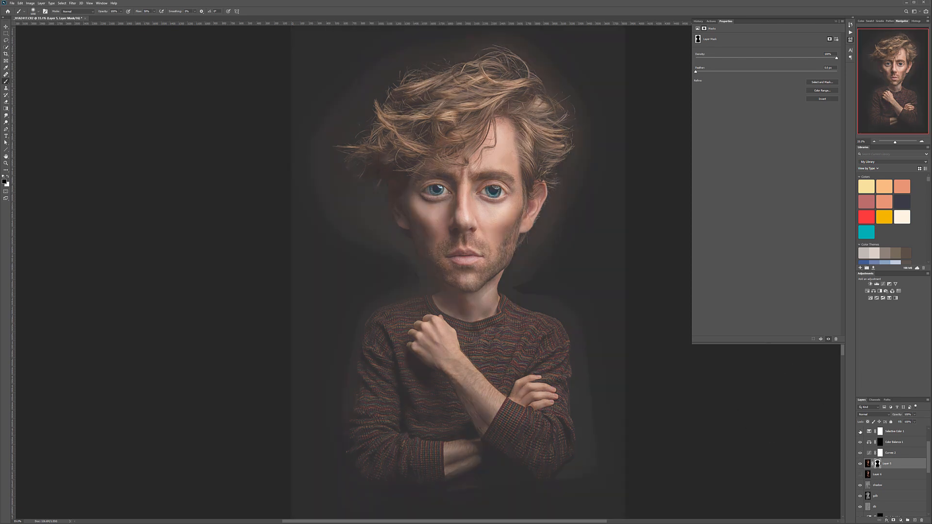
# - Turn off the check Curves layer and show all the color grading and grain layers again
pyautogui.click(861, 450)
pyautogui.scroll(2, 862, 444)
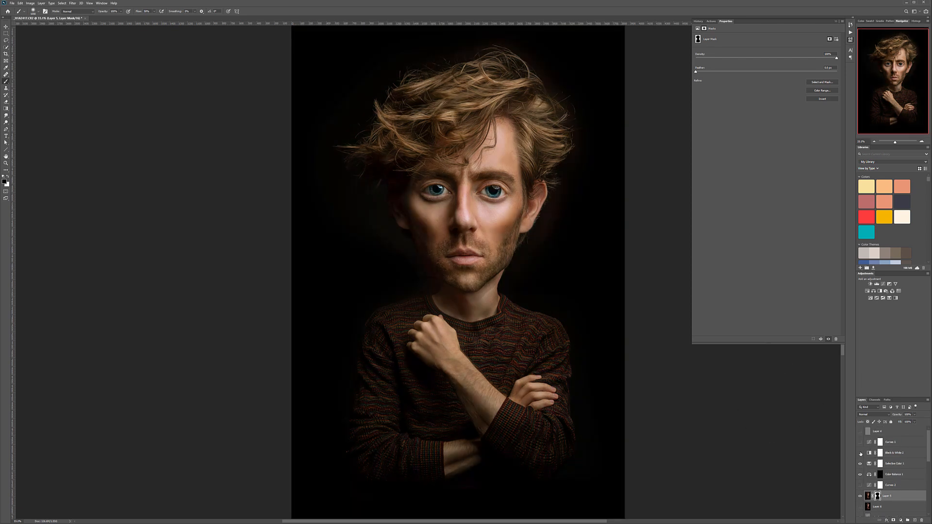
pyautogui.click(861, 433)
pyautogui.click(6, 27)
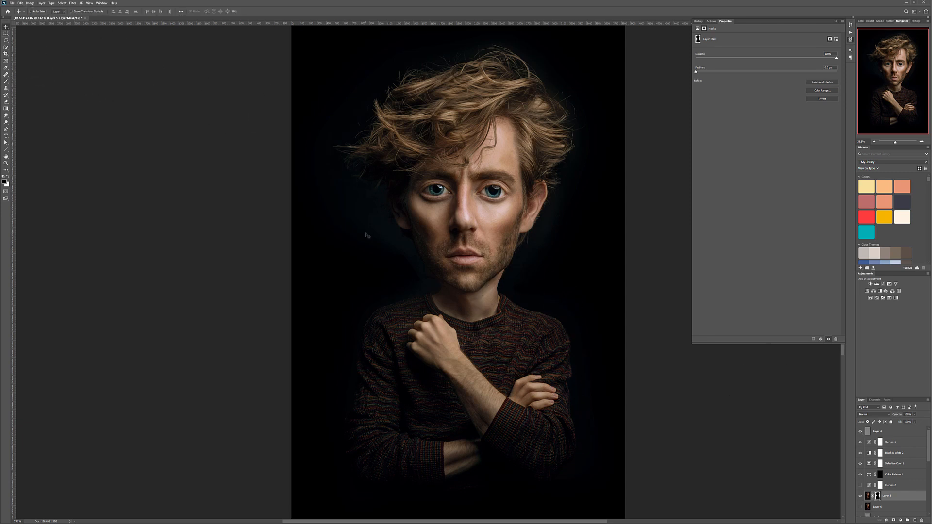
# - Adjust the opacity of the Black & White 2 adjustment layer after checking the background edges around the face
pyautogui.scroll(5, 437, 252)
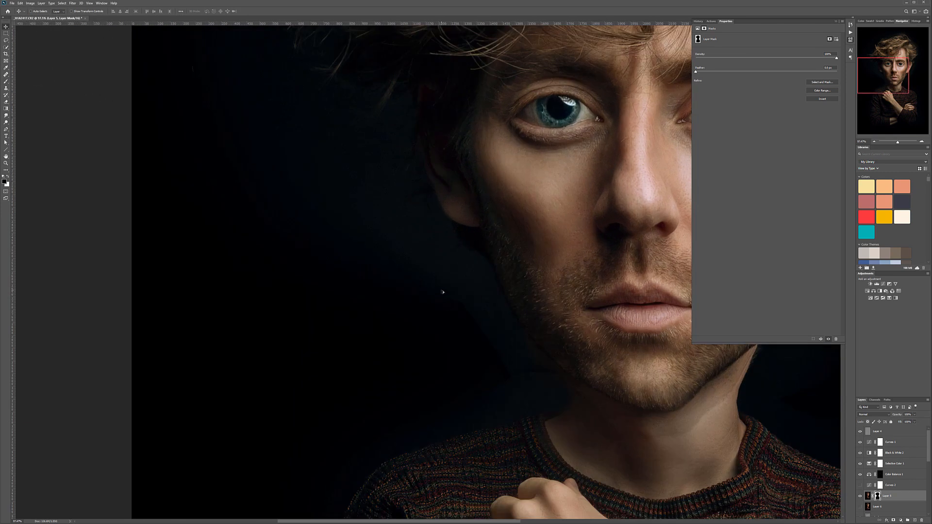
pyautogui.scroll(-5, 443, 292)
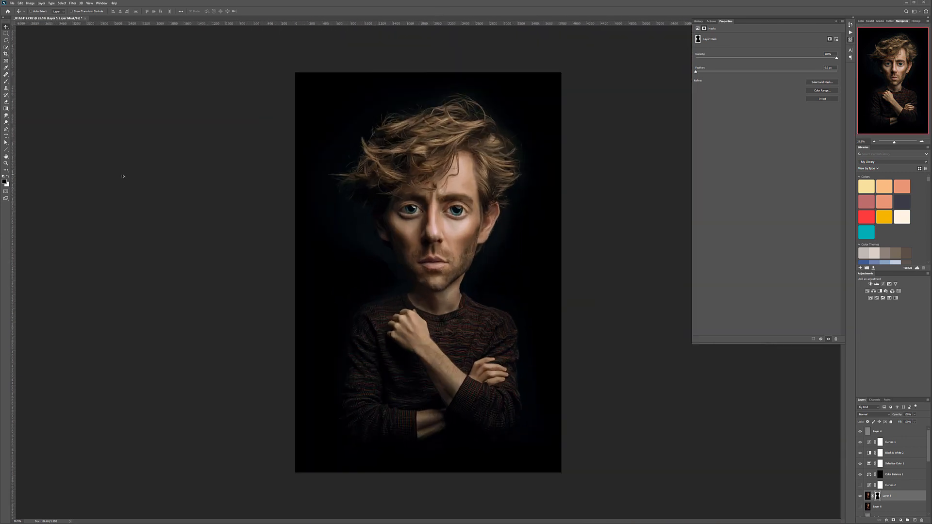
pyautogui.click(7, 163)
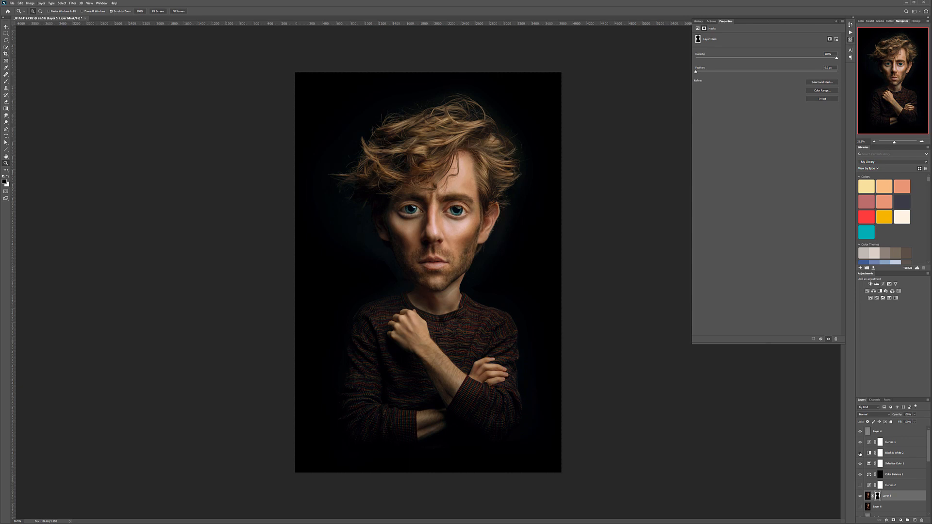
pyautogui.click(911, 457)
pyautogui.click(915, 415)
pyautogui.moveTo(908, 423); pyautogui.dragTo(906, 422)
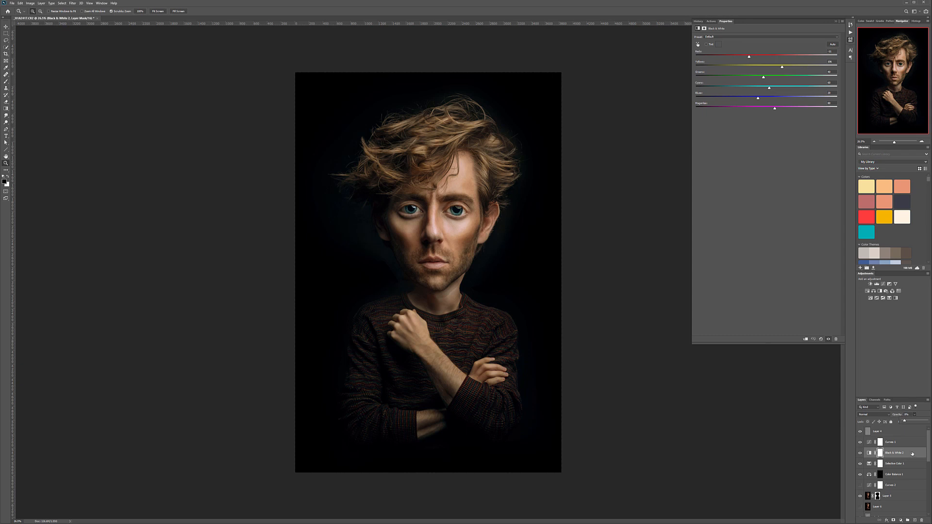
# - Rename the soft-light grain layer as noise and the Curves layer beneath it as color
pyautogui.click(6, 26)
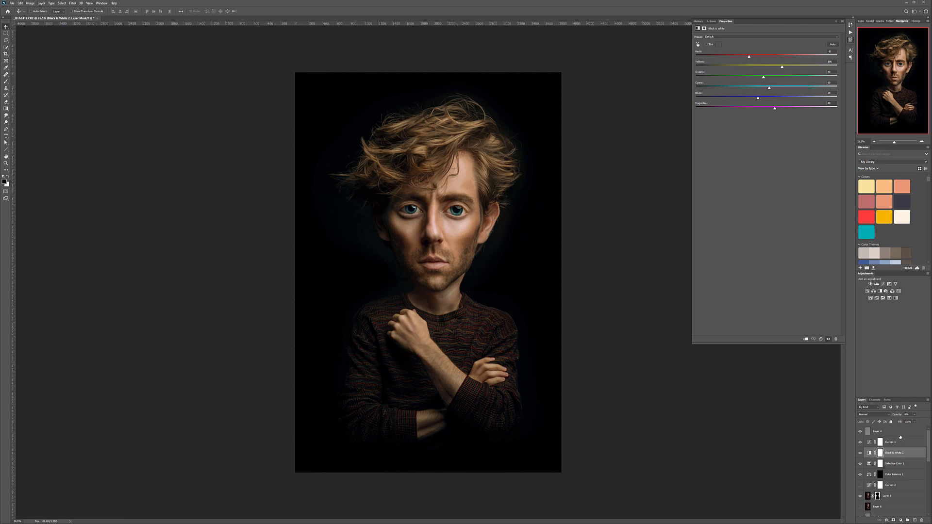
pyautogui.doubleClick(871, 432)
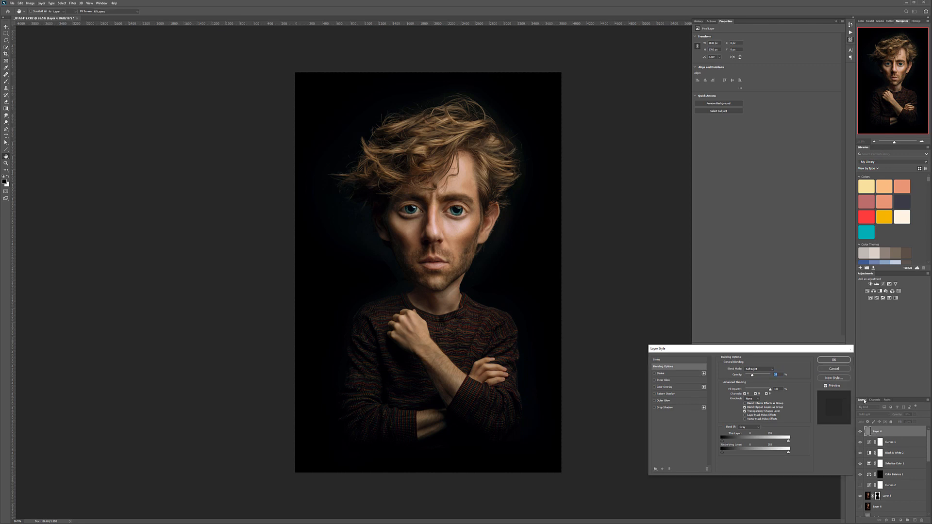
pyautogui.click(834, 369)
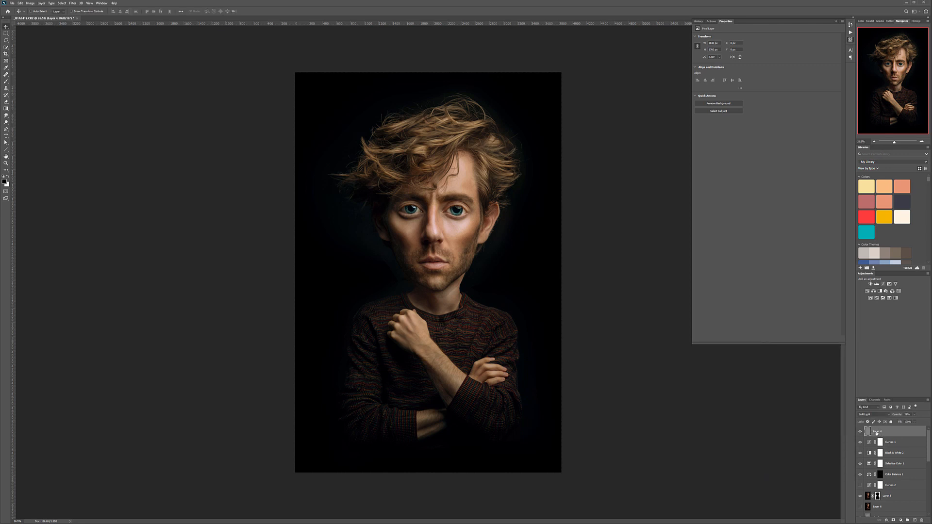
pyautogui.doubleClick(877, 431)
pyautogui.press('Return')
pyautogui.click(894, 443)
pyautogui.doubleClick(894, 443)
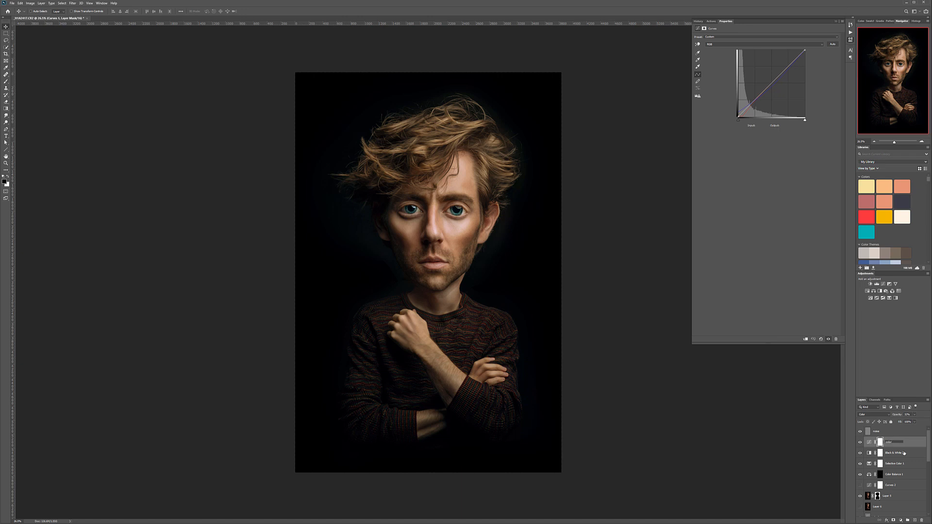
pyautogui.click(903, 453)
pyautogui.scroll(-3, 897, 460)
pyautogui.scroll(3, 898, 460)
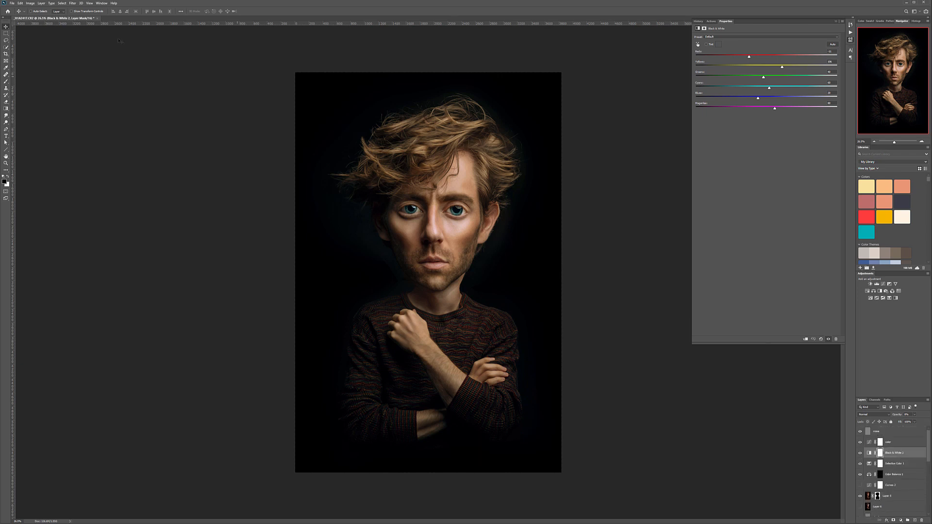
pyautogui.scroll(-3, 313, 196)
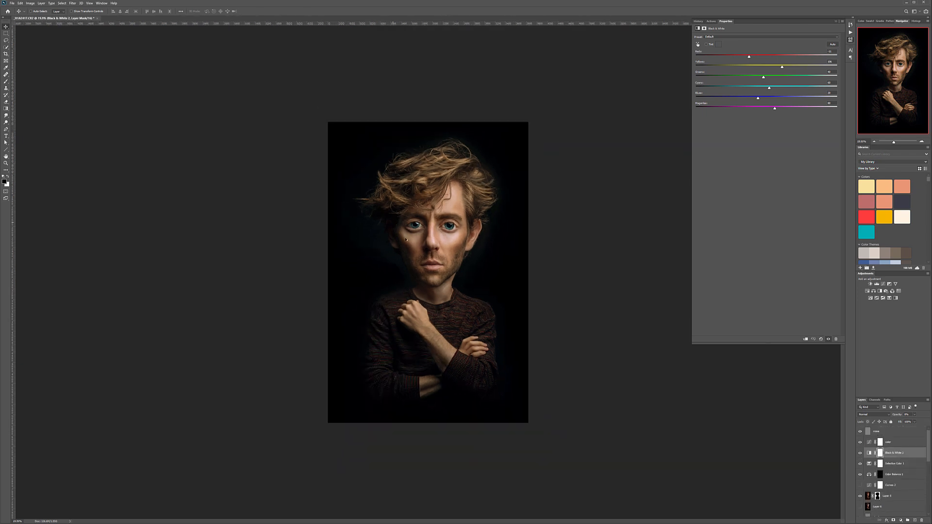
# - Group all layers above the Background and name the group edit
pyautogui.click(903, 432)
pyautogui.scroll(-5, 893, 461)
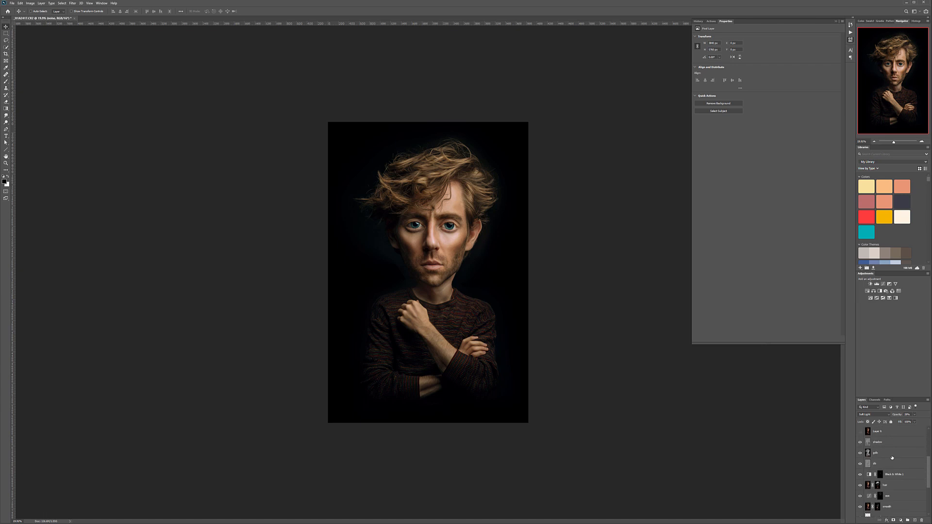
pyautogui.keyDown('shift'); pyautogui.click(896, 501); pyautogui.keyUp('shift')
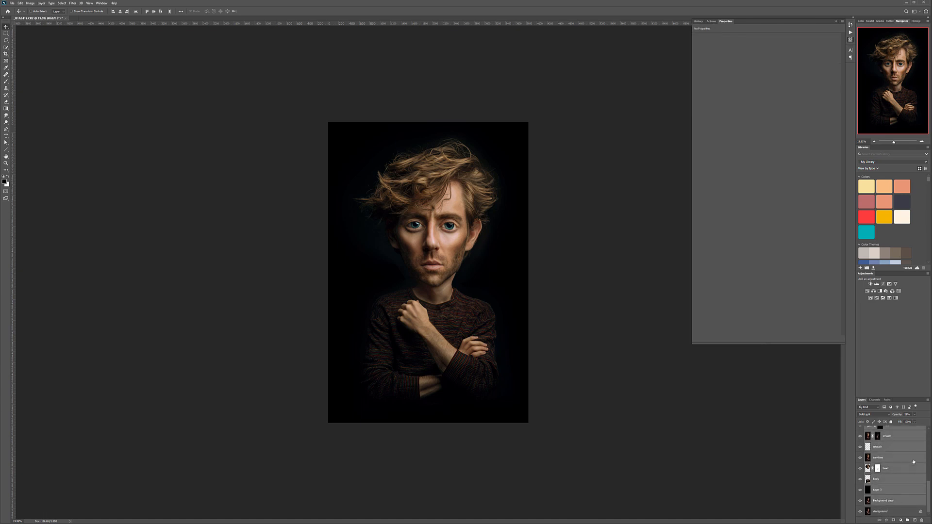
pyautogui.hotkey('ctrl', 'g')
pyautogui.doubleClick(880, 430)
pyautogui.write('c')
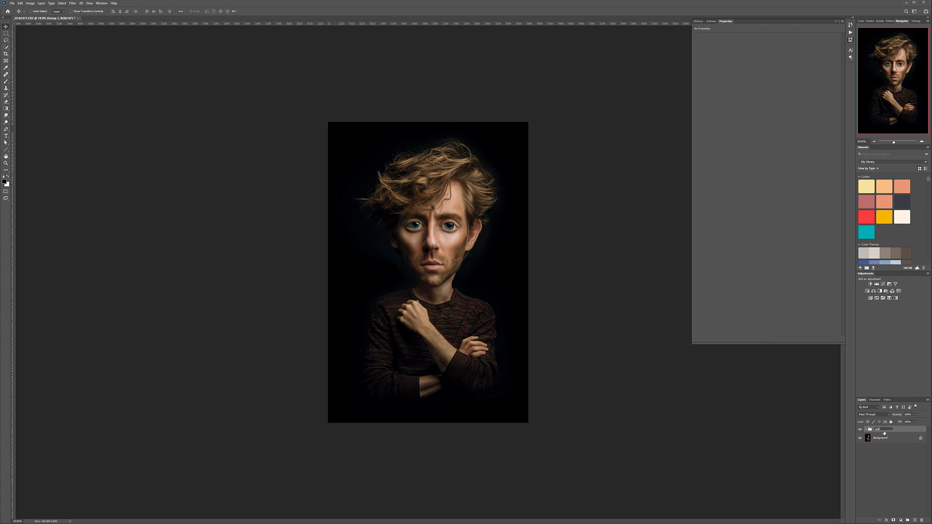
pyautogui.click(884, 439)
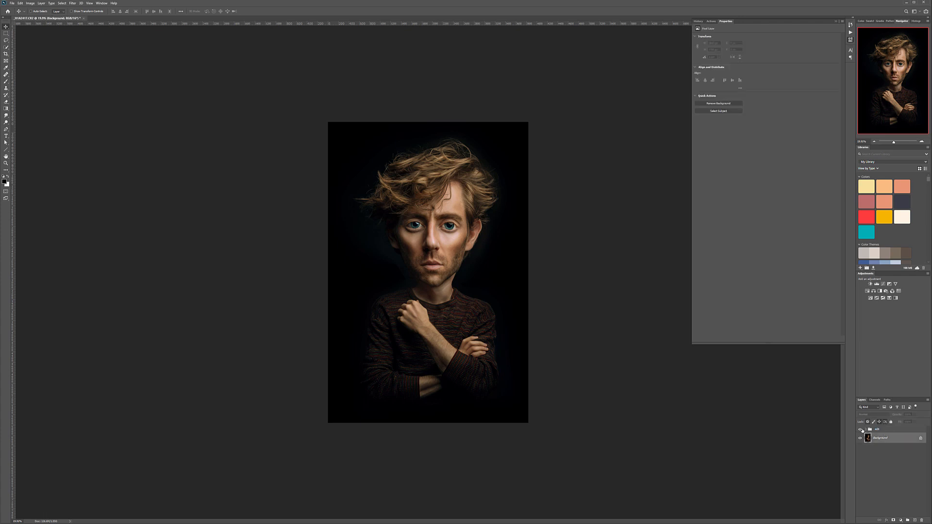
# - Compare the caricature with the original photo by toggling the visibility of the edit group
pyautogui.click(861, 430)
pyautogui.click(861, 430)
pyautogui.click(861, 430)
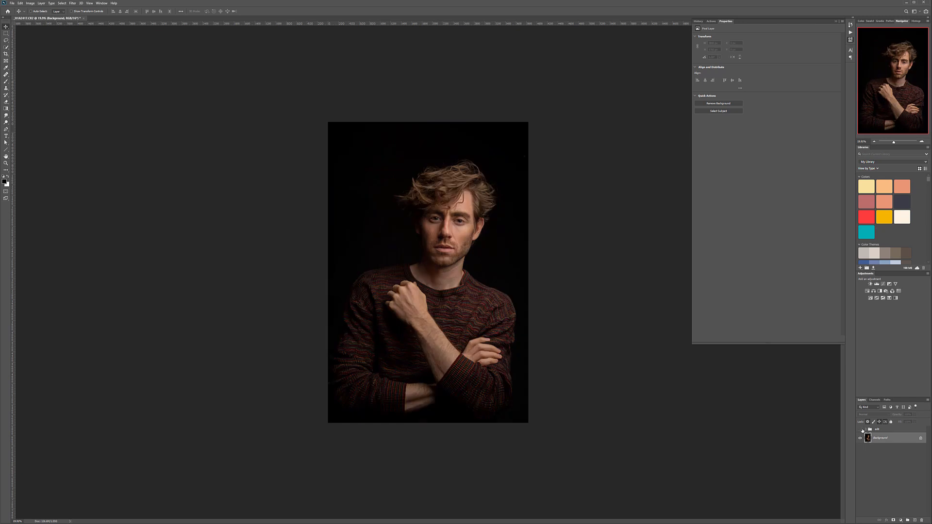
pyautogui.click(860, 430)
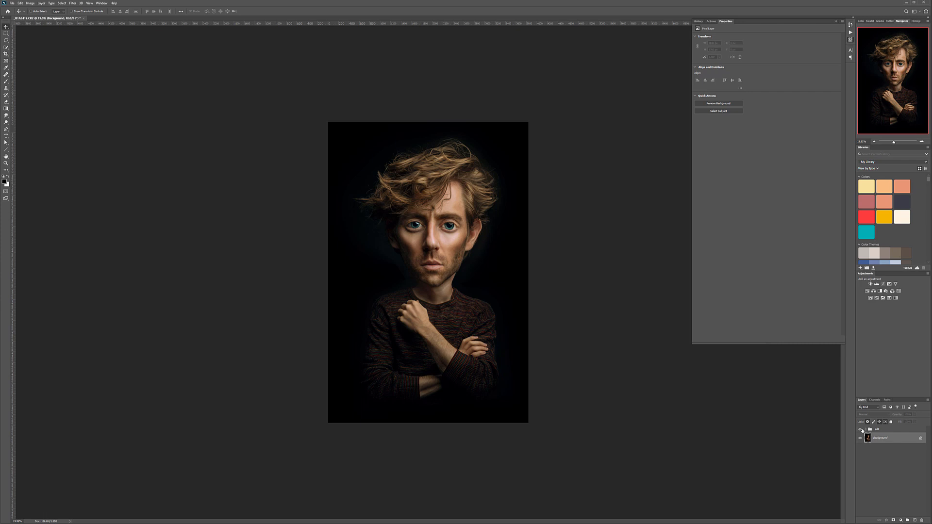
# - Examine the caricature as a whole and the retouched face and eyes up close
pyautogui.scroll(3, 437, 225)
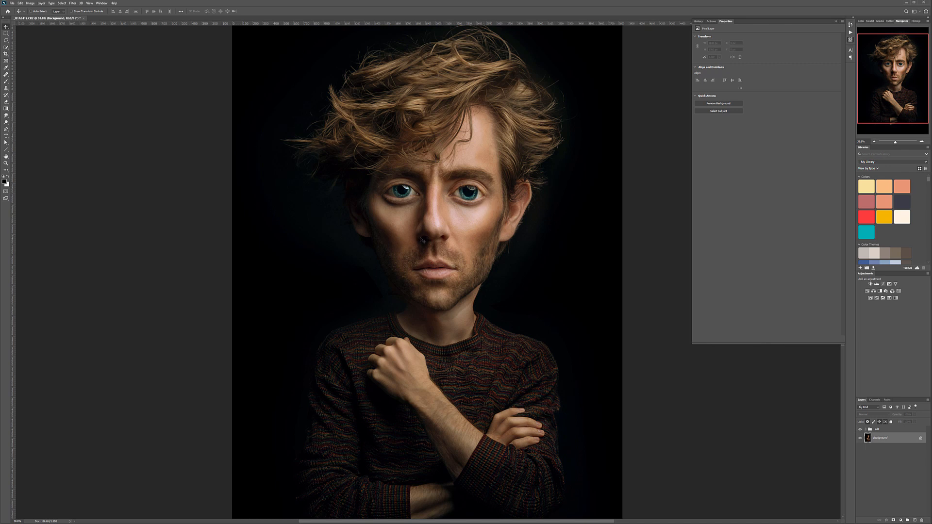
pyautogui.scroll(-2, 468, 240)
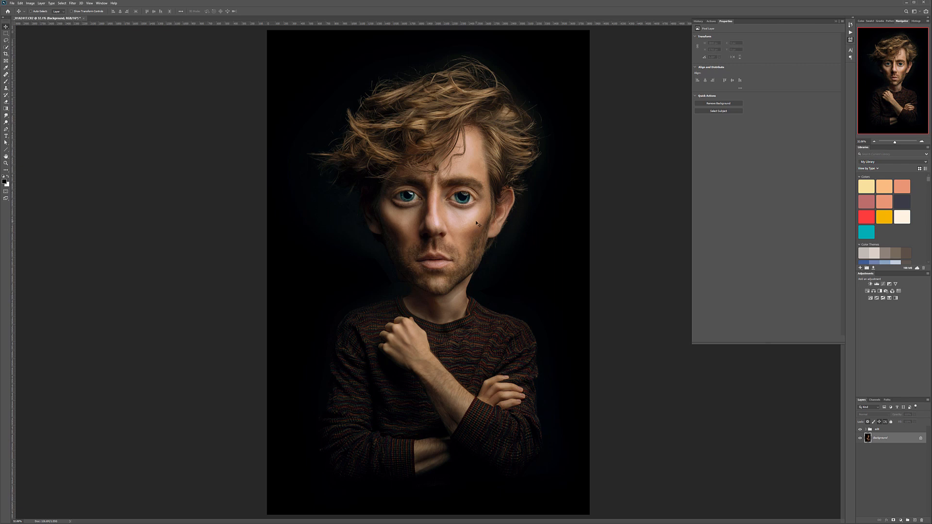
pyautogui.scroll(-1, 477, 222)
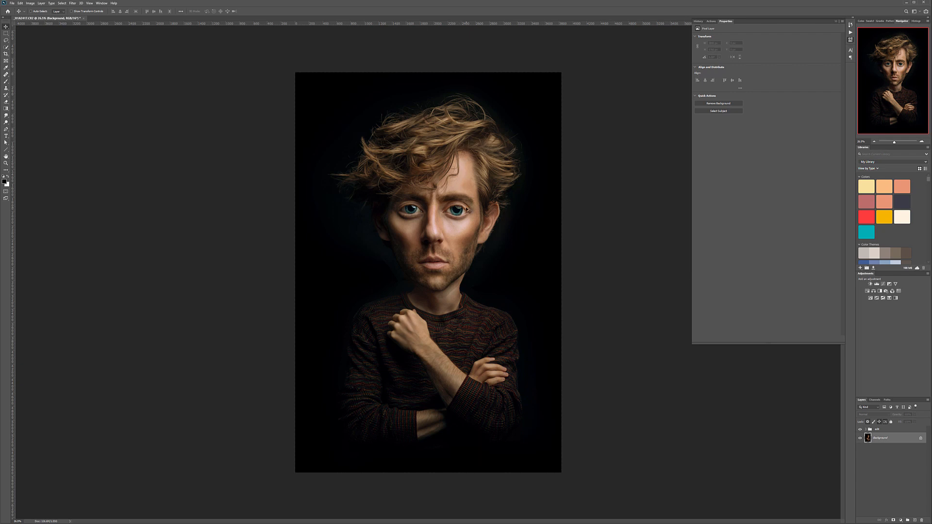
pyautogui.scroll(-2, 468, 211)
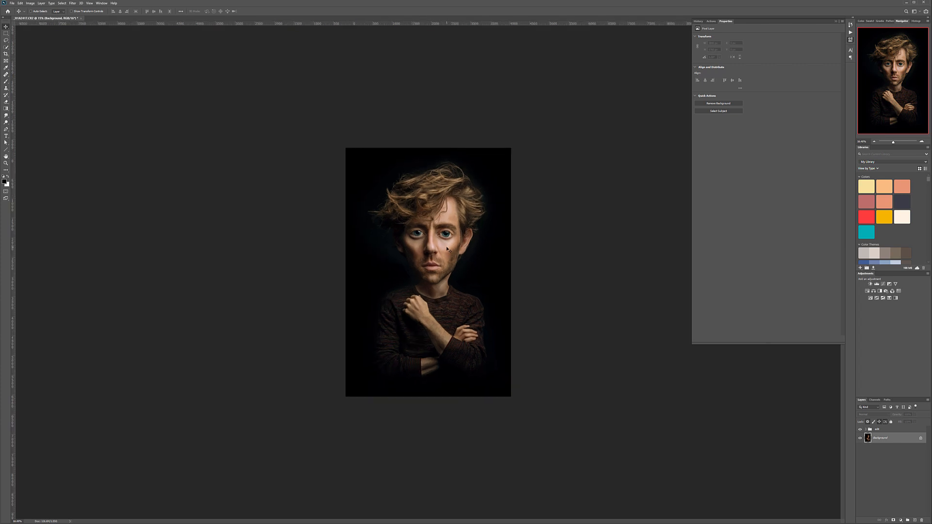
pyautogui.scroll(10, 447, 250)
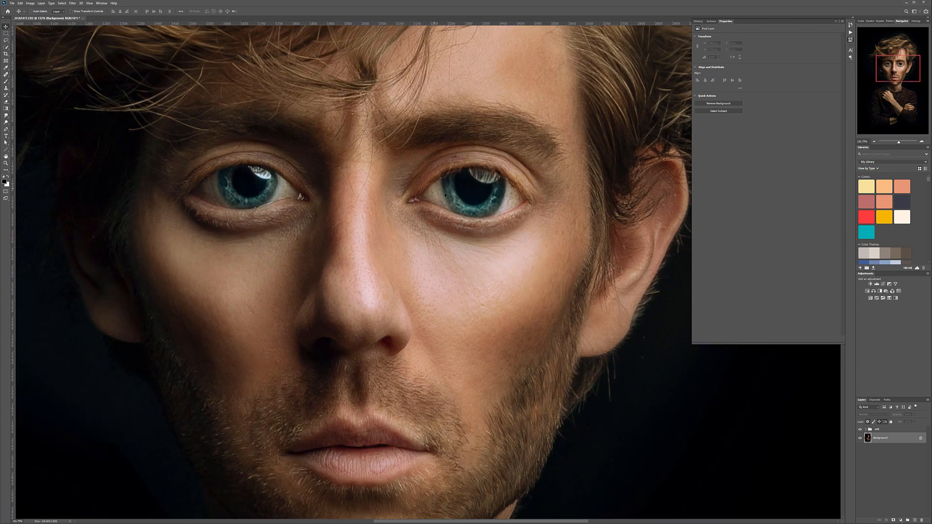
pyautogui.scroll(-2, 391, 237)
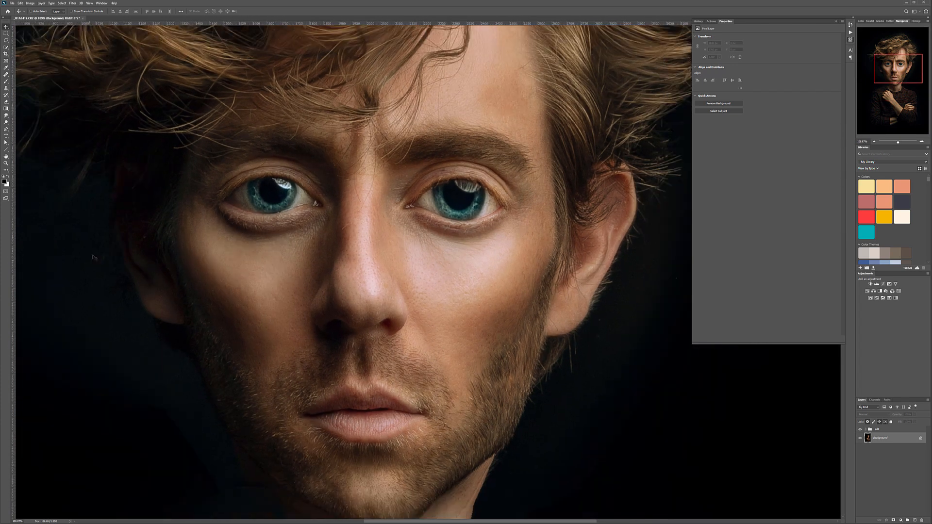
pyautogui.click(6, 163)
pyautogui.keyDown('alt'); pyautogui.click(418, 308); pyautogui.keyUp('alt')
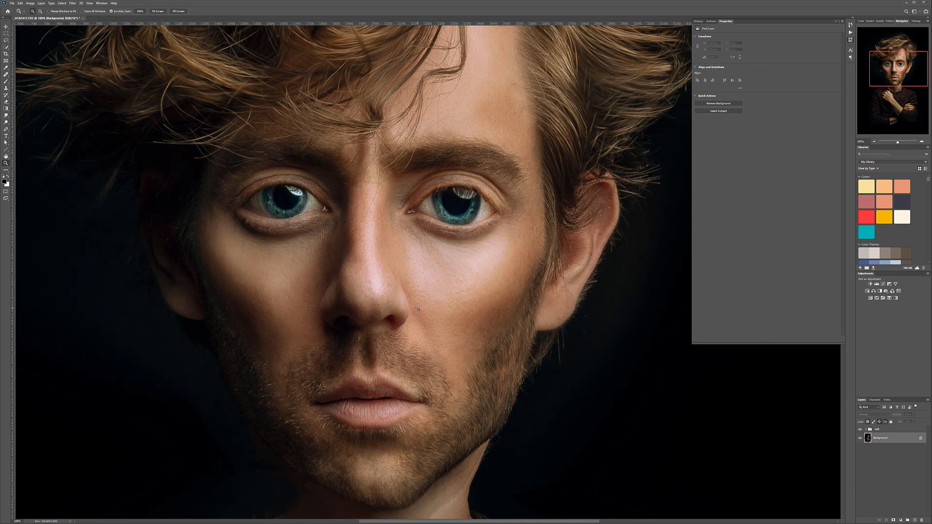
pyautogui.scroll(-9, 418, 308)
pyautogui.scroll(1, 651, 441)
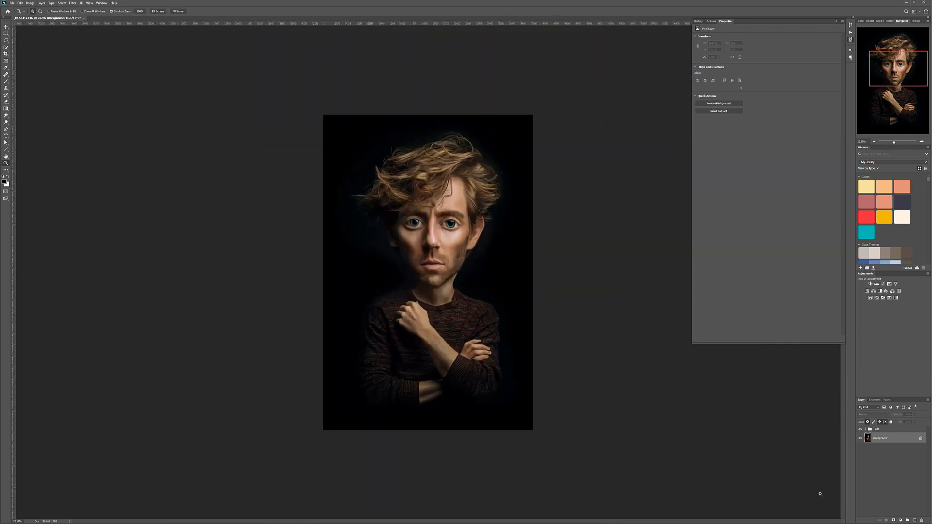
# - Stamp all visible layers into a new merged layer and place it as the uppermost layer inside the edit group
pyautogui.click(893, 430)
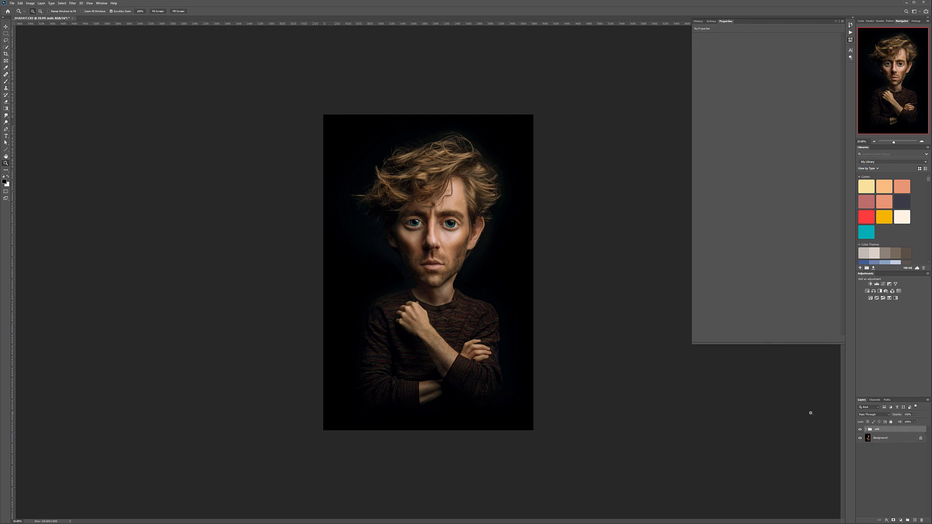
pyautogui.hotkey('ctrl', 'shift', 'alt', 'e')
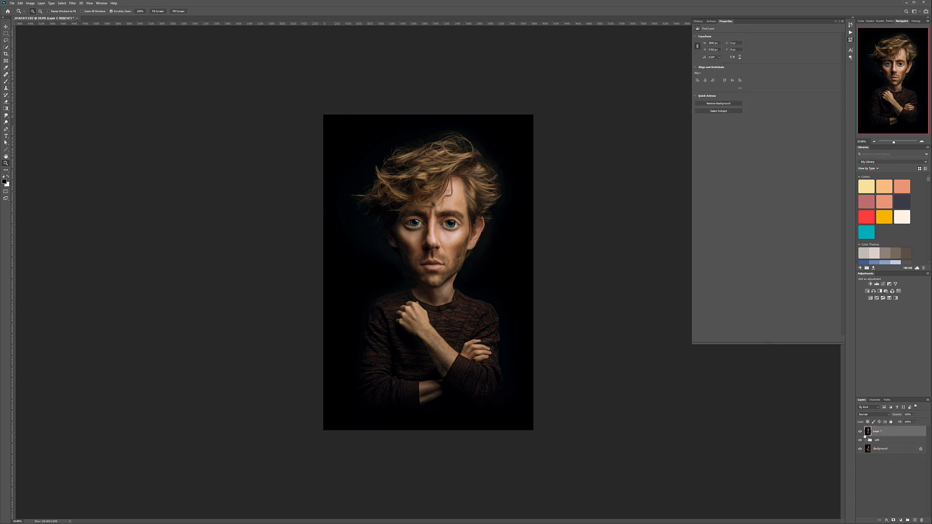
pyautogui.click(867, 440)
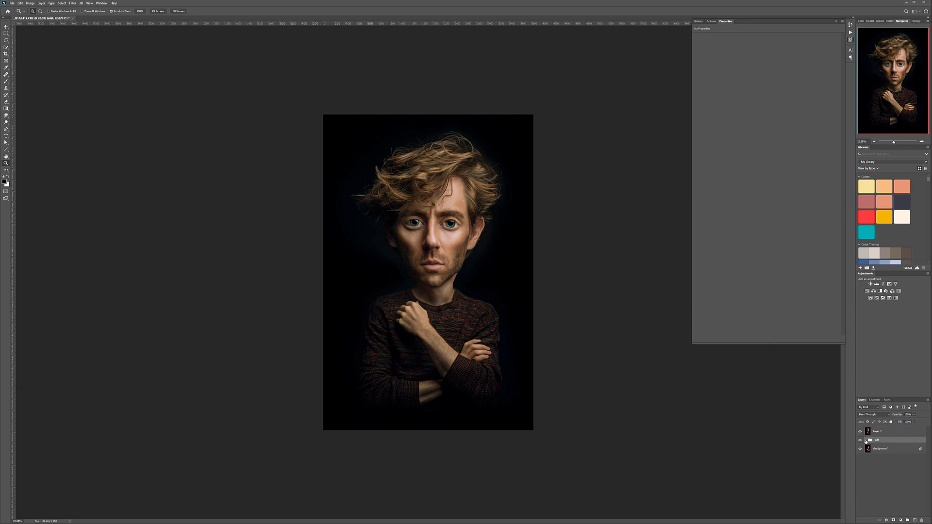
pyautogui.click(868, 441)
pyautogui.moveTo(885, 431); pyautogui.dragTo(890, 444)
# - Sharpen the merged layer with Unsharp Mask, raising the amount while previewing the eye
pyautogui.click(72, 3)
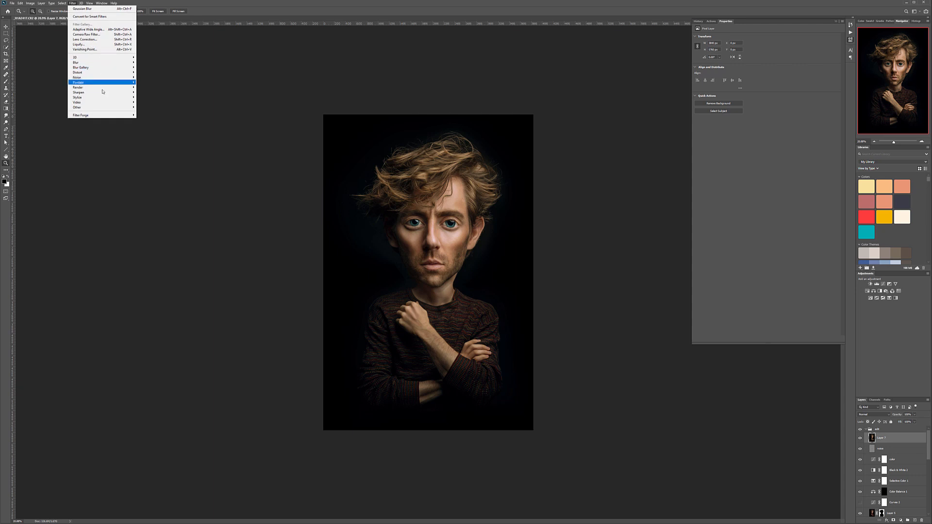
pyautogui.moveTo(114, 93)
pyautogui.click(158, 116)
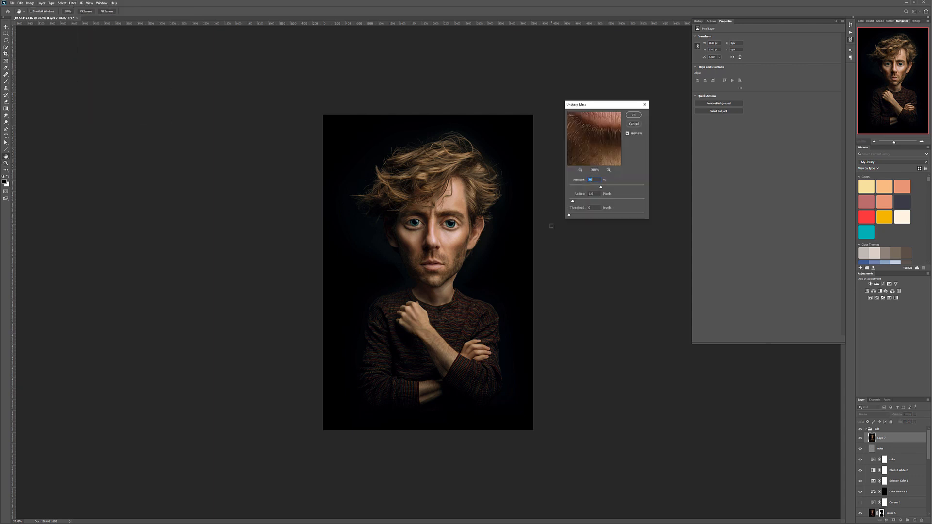
pyautogui.click(452, 224)
pyautogui.moveTo(605, 190); pyautogui.dragTo(614, 187)
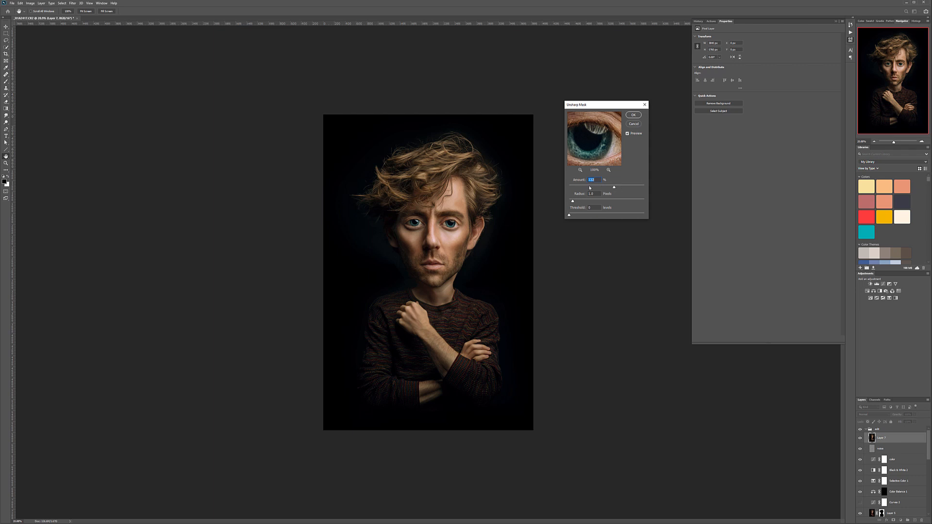
pyautogui.click(634, 115)
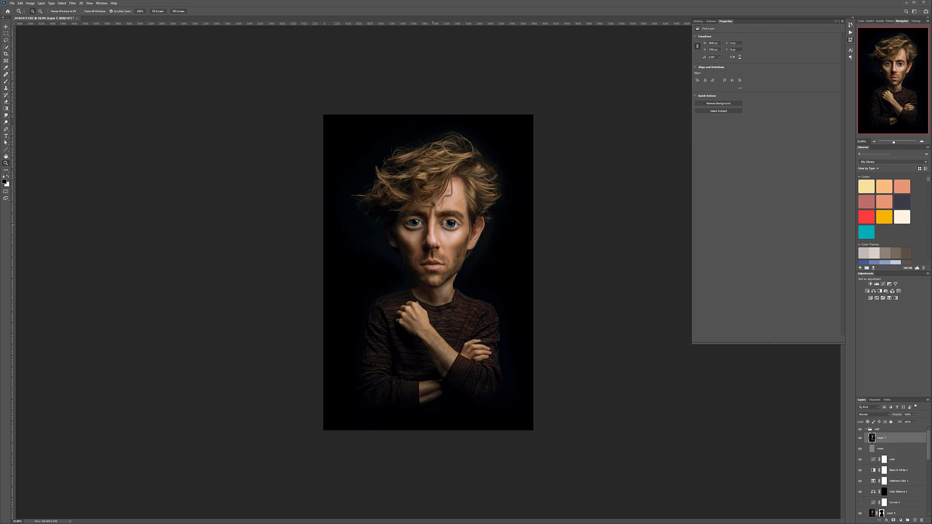
# - Compare the face with and without the sharpened layer up close, leaving the layer visible
pyautogui.moveTo(434, 226); pyautogui.dragTo(625, 315)
pyautogui.click(860, 438)
pyautogui.click(860, 438)
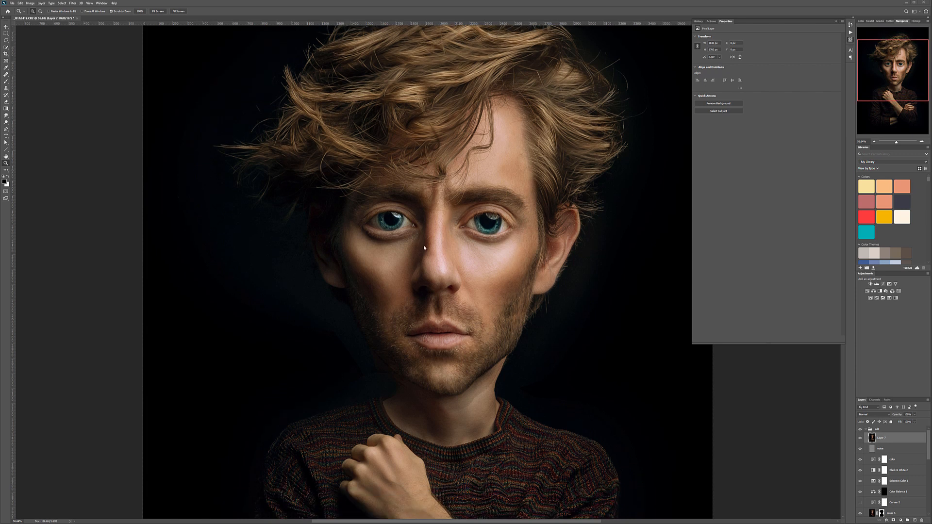
pyautogui.moveTo(414, 200)
pyautogui.mouseDown()
pyautogui.moveTo(381, 202)
pyautogui.moveTo(403, 206)
pyautogui.mouseUp()
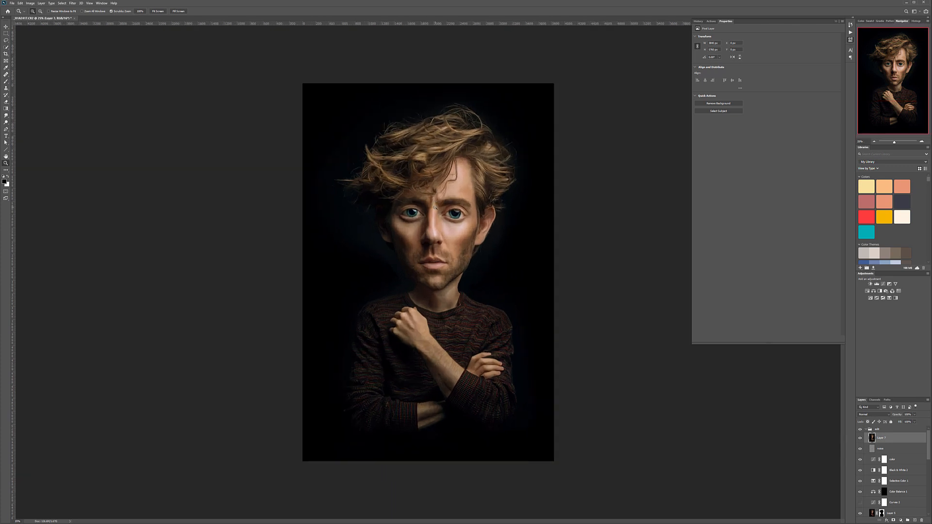